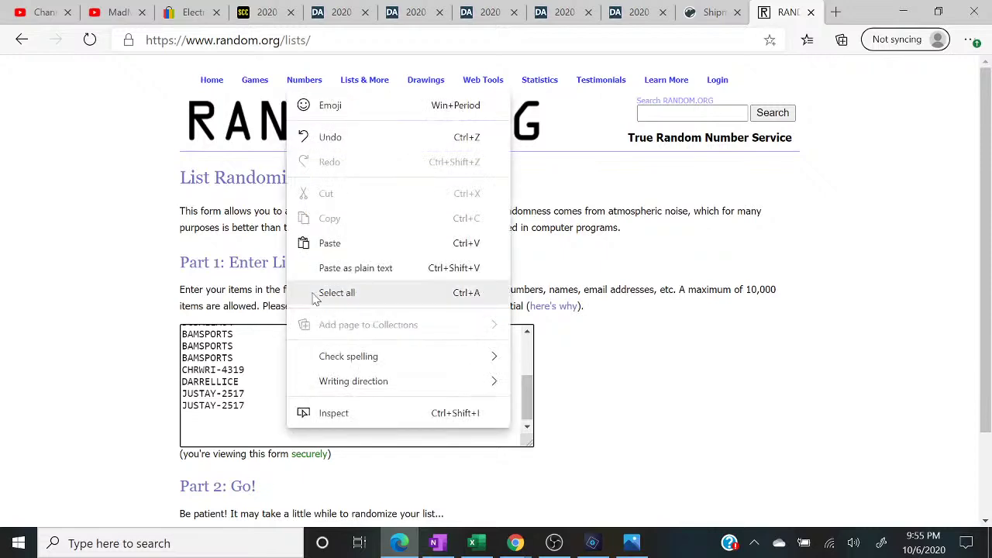
- Paste the buyer entries into the List Randomizer box and delete the empty line
click(318, 243)
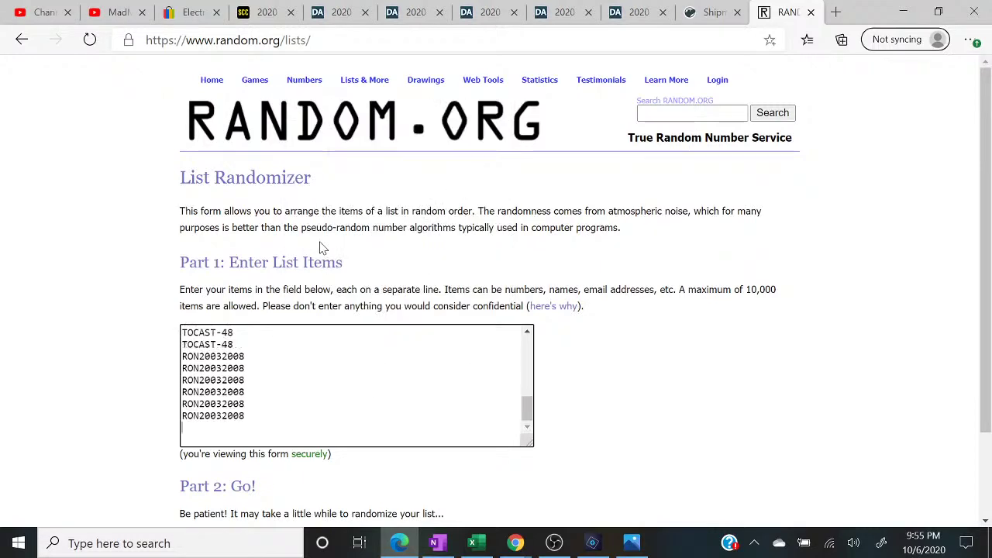
key(Up)
key(Up)
key(Up)
key(Up)
key(Up)
key(Up)
key(Up)
key(Up)
key(Up)
key(Up)
key(Up)
key(Up)
key(Up)
key(Up)
key(Up)
key(Up)
key(Up)
key(Up)
key(Up)
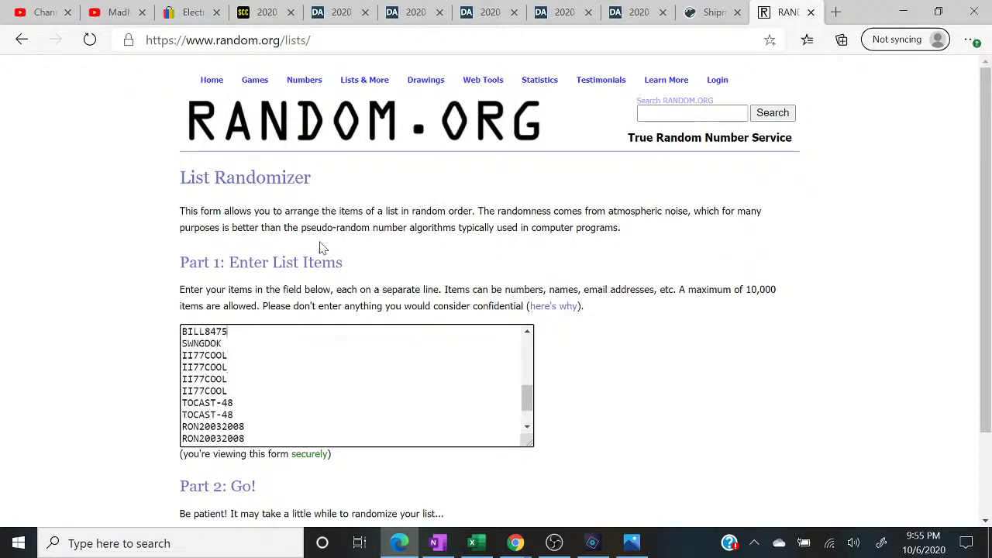
key(BackSpace)
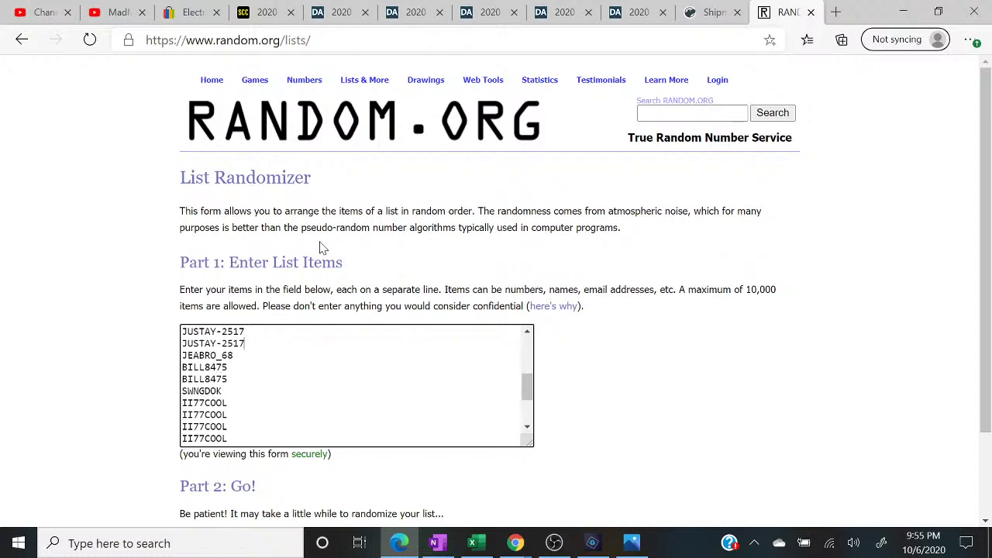
key(Up)
key(Up)
key(Up)
key(Up)
key(Up)
key(Up)
key(Up)
key(Up)
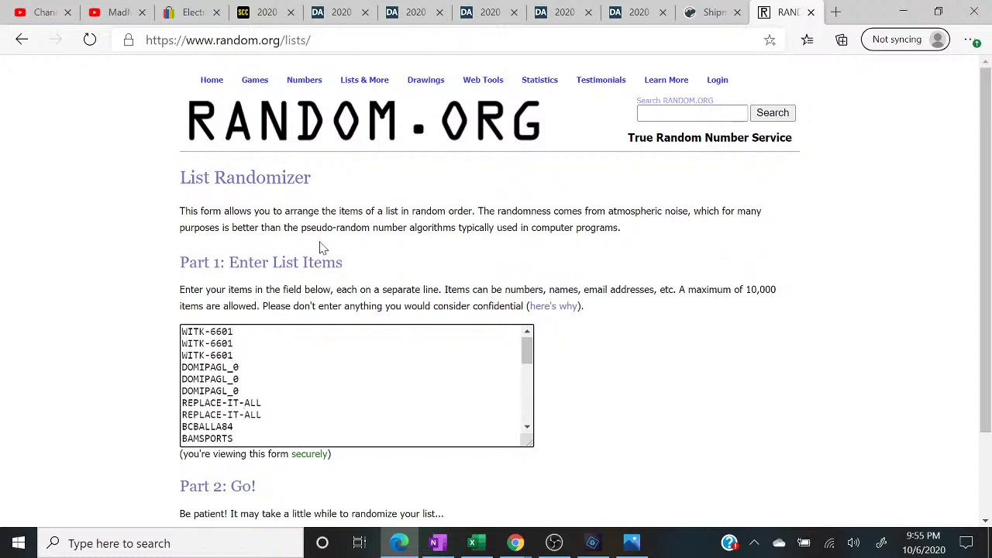
- Move the live chat window to the right, recheck the list, and scroll to Randomize
click(514, 543)
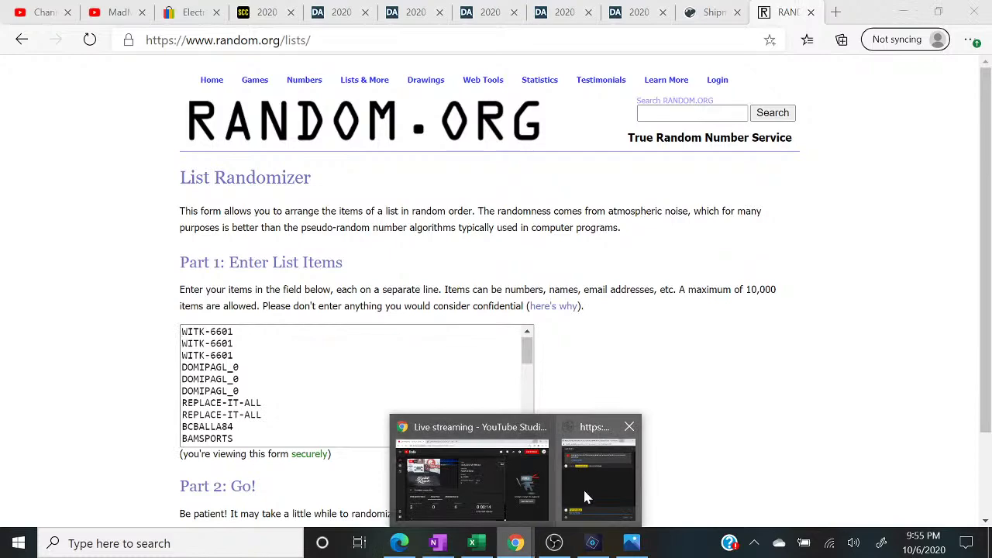
click(585, 496)
drag(255, 14, 765, 5)
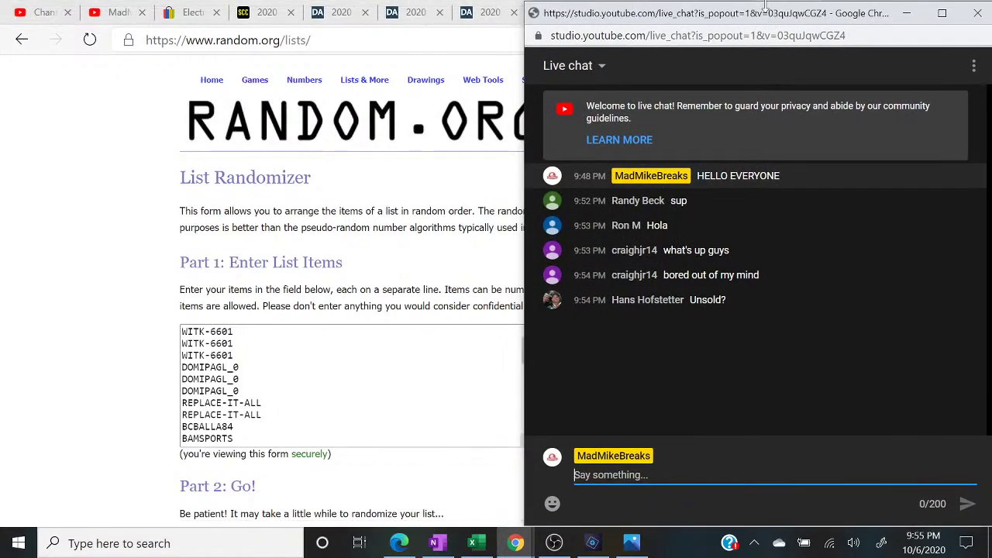
click(262, 403)
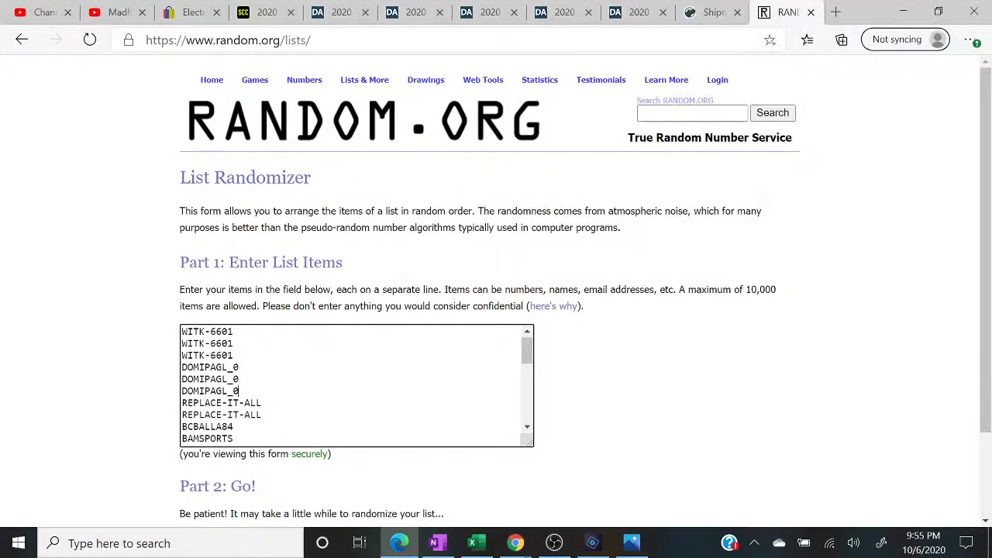
key(Down)
key(Down)
key(Down)
key(Down)
key(Down)
key(Down)
key(Down)
key(Down)
key(Down)
key(Down)
key(Down)
key(Down)
key(Down)
key(Down)
key(Down)
key(Down)
key(Down)
key(Down)
key(Down)
key(Down)
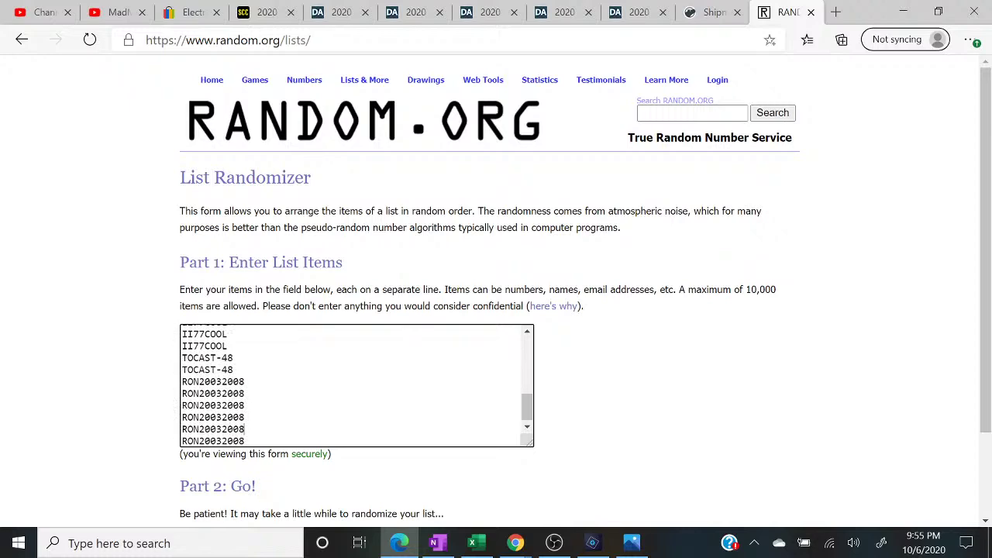
key(Up)
key(Up)
key(Up)
key(Up)
key(Up)
key(Up)
key(Up)
key(Up)
key(Up)
key(Up)
key(Up)
key(Up)
key(Up)
key(Up)
key(Up)
key(Up)
key(Up)
key(Up)
key(Up)
key(Up)
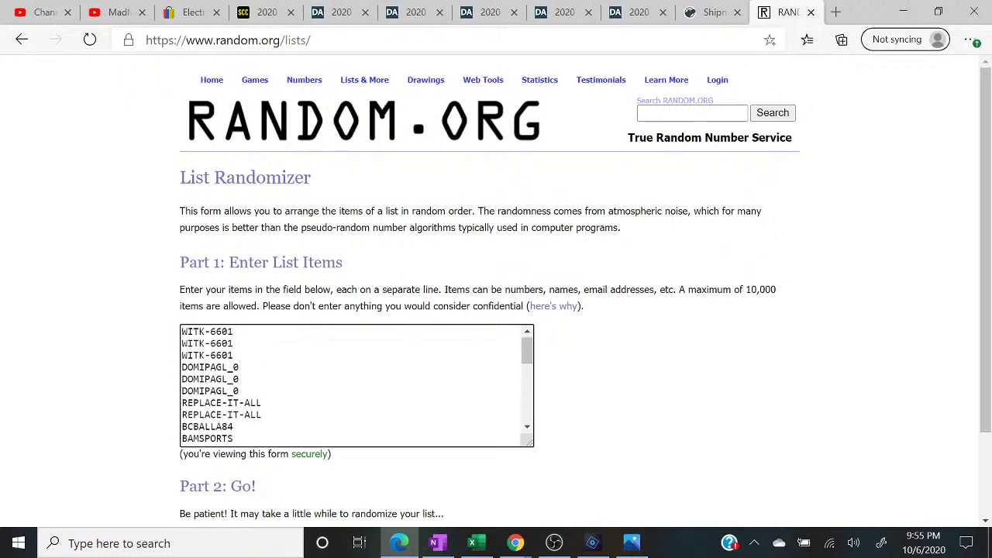
scroll(620, 349, down, 3)
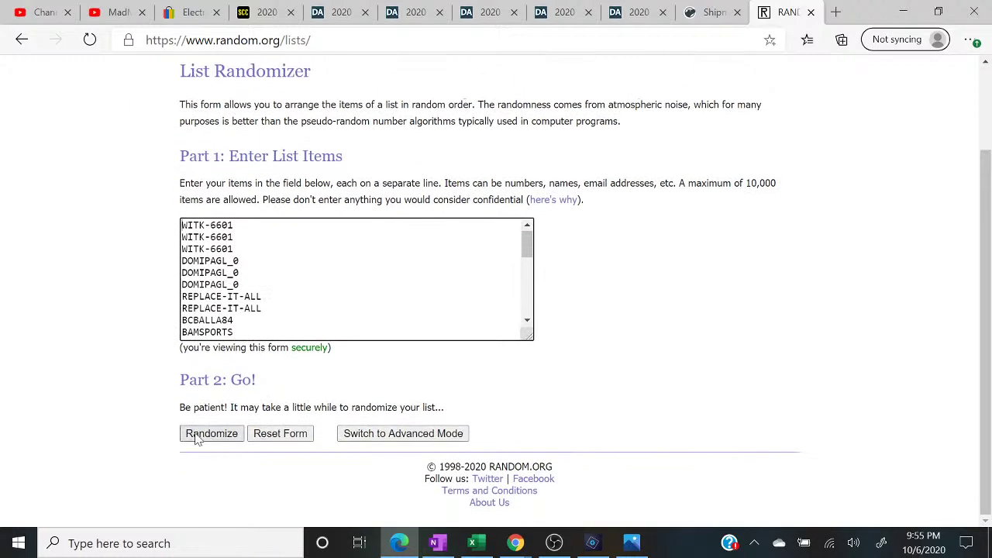
- Randomize the 32-entry list until it shows five shuffles, then shrink the browser
click(210, 433)
click(197, 437)
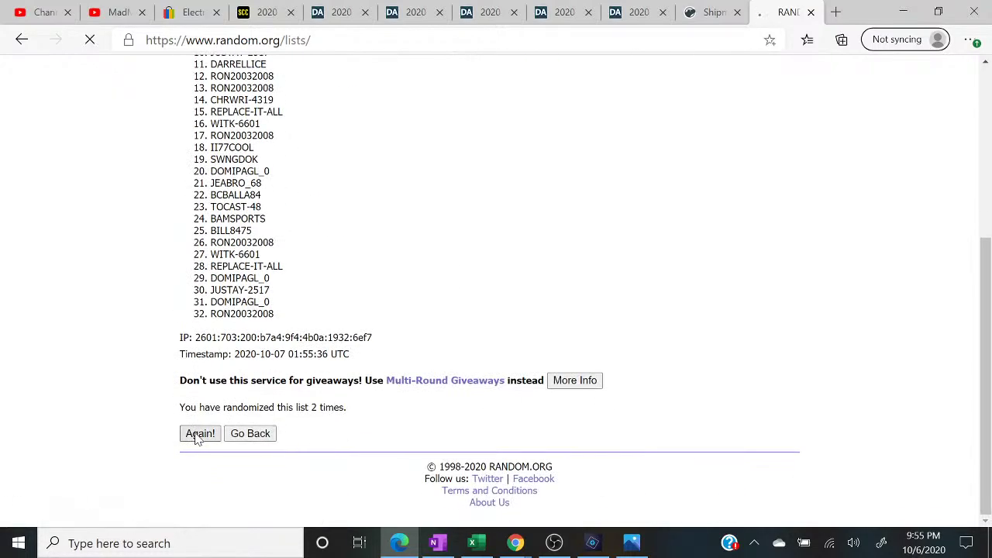
click(198, 437)
click(198, 437)
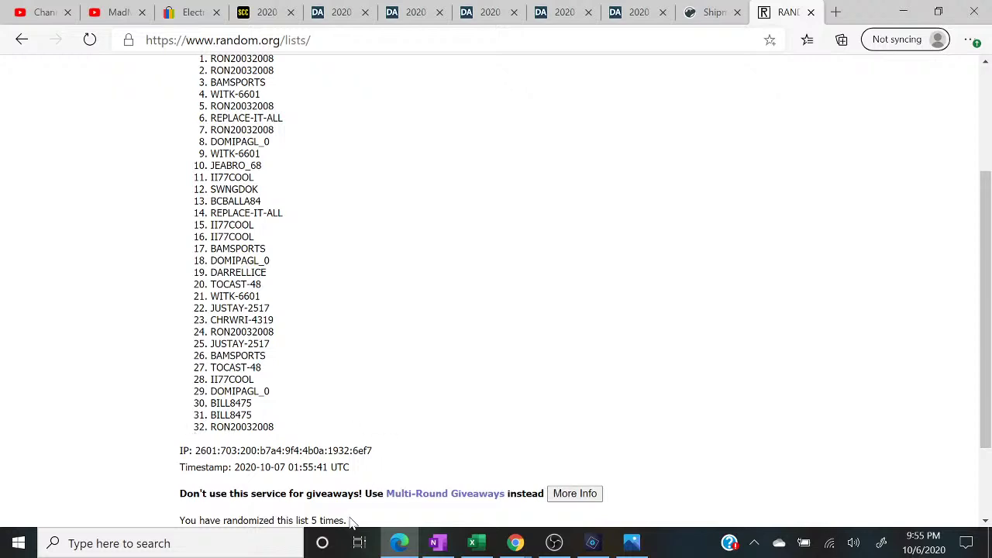
drag(199, 521, 161, 464)
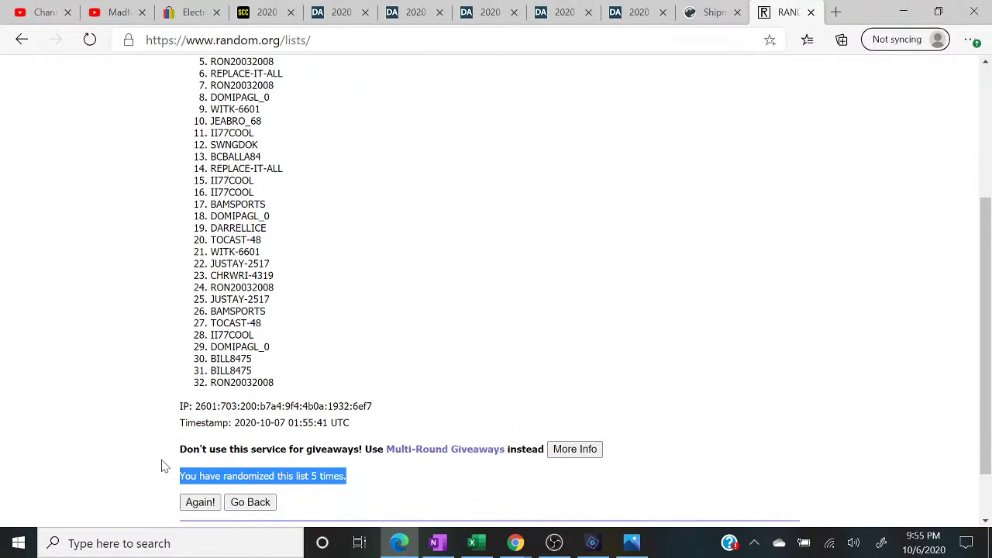
scroll(161, 465, up, 1)
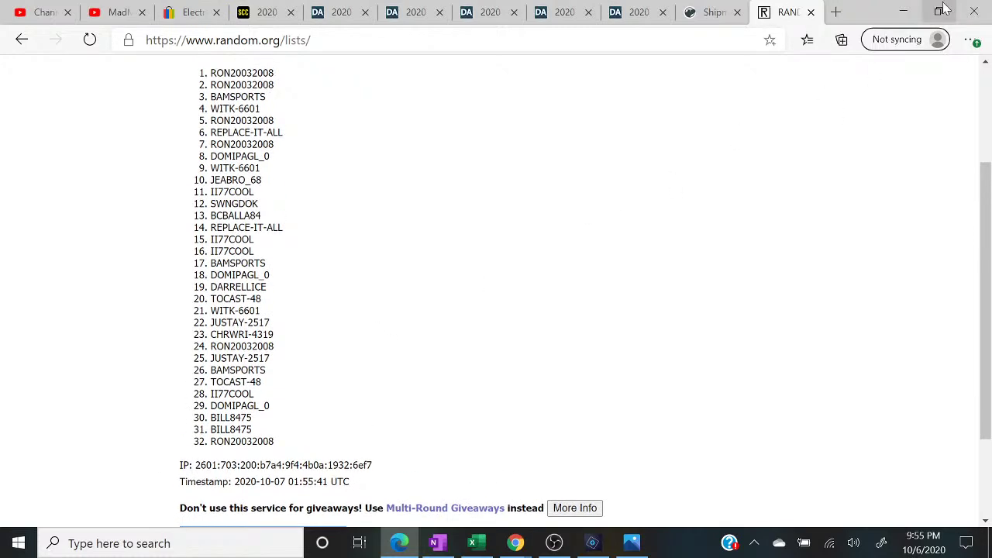
click(938, 12)
- Copy randomized entries 1–16 and paste them into column B, accepting the paste-size warning
drag(389, 103, 478, 279)
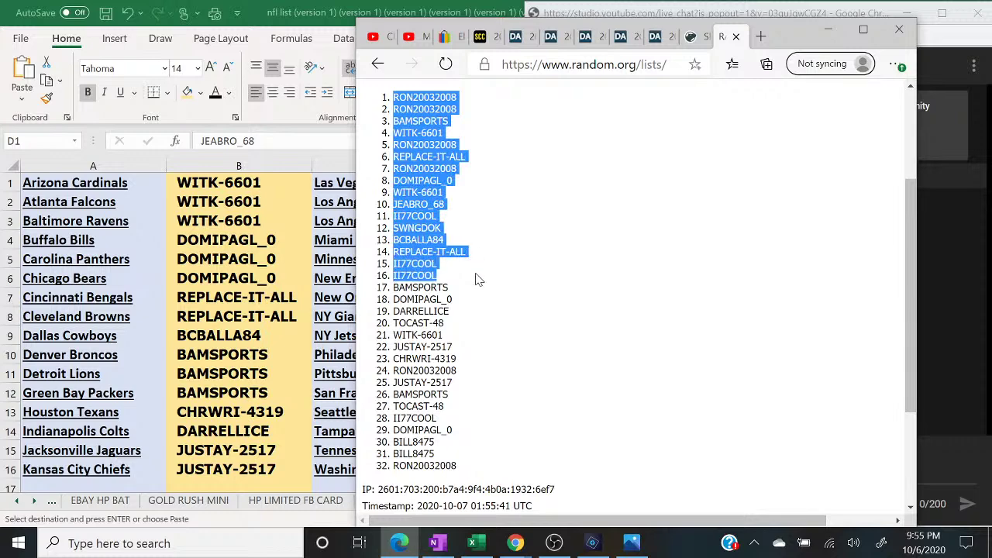
right_click(418, 239)
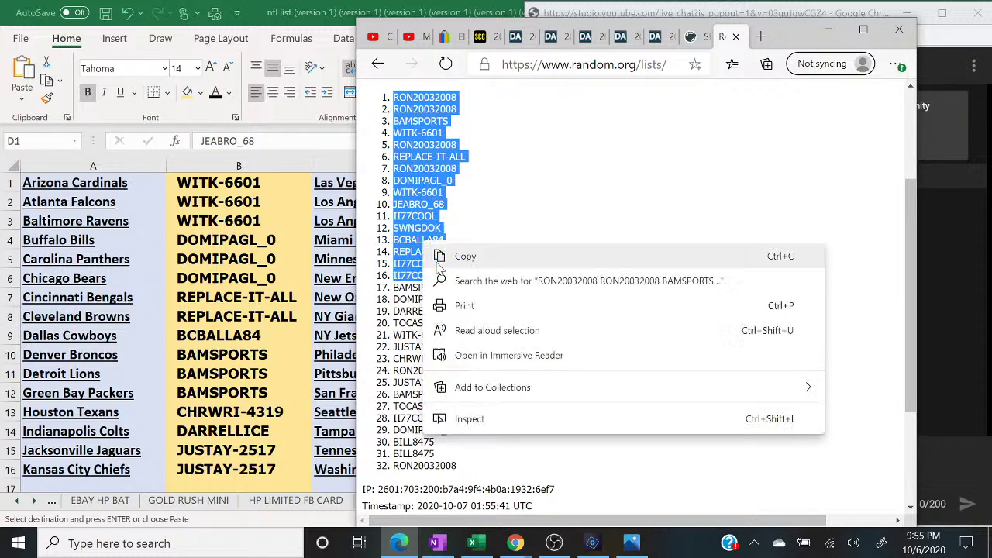
click(458, 262)
click(248, 159)
click(248, 159)
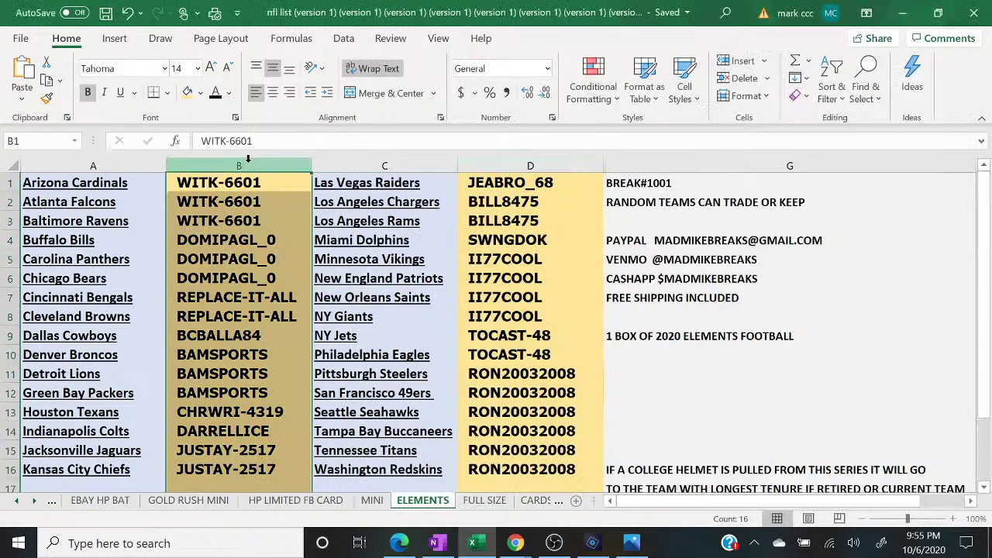
right_click(249, 165)
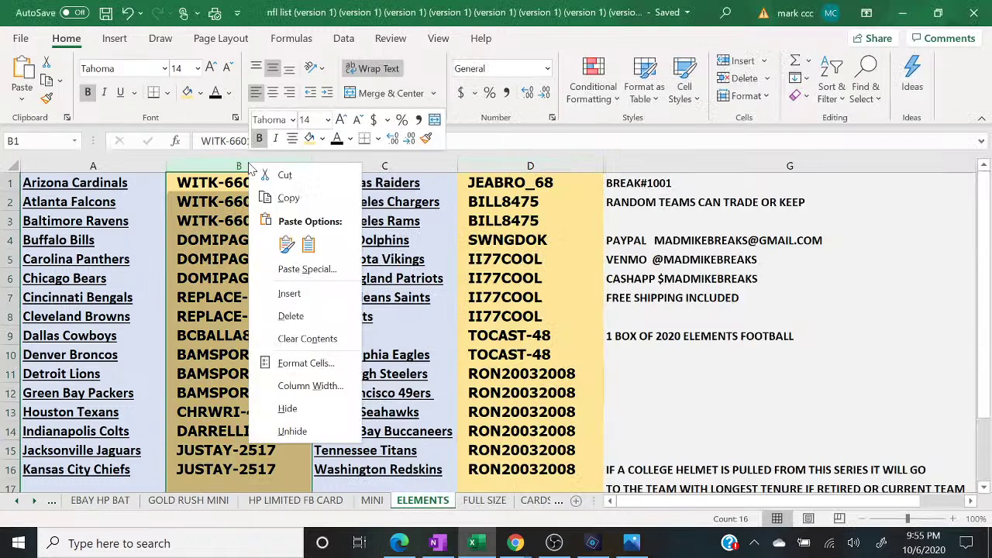
click(287, 245)
click(477, 316)
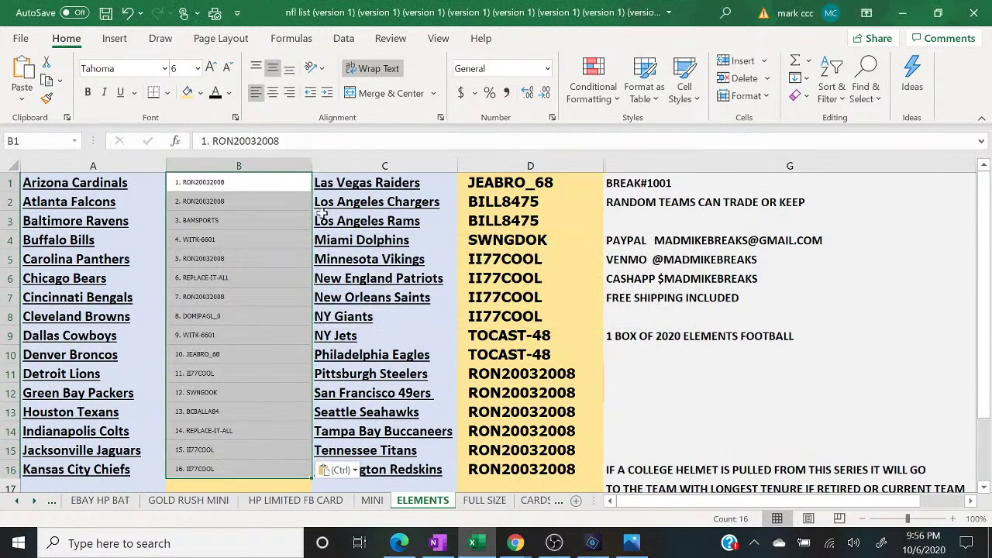
- Make column B's text bold at size 12
click(187, 92)
click(198, 69)
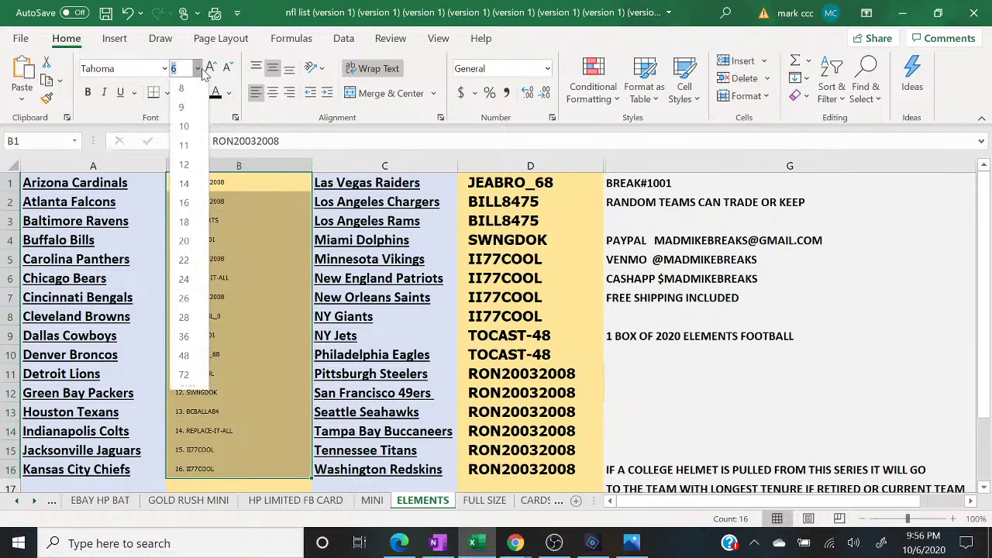
click(180, 186)
click(87, 92)
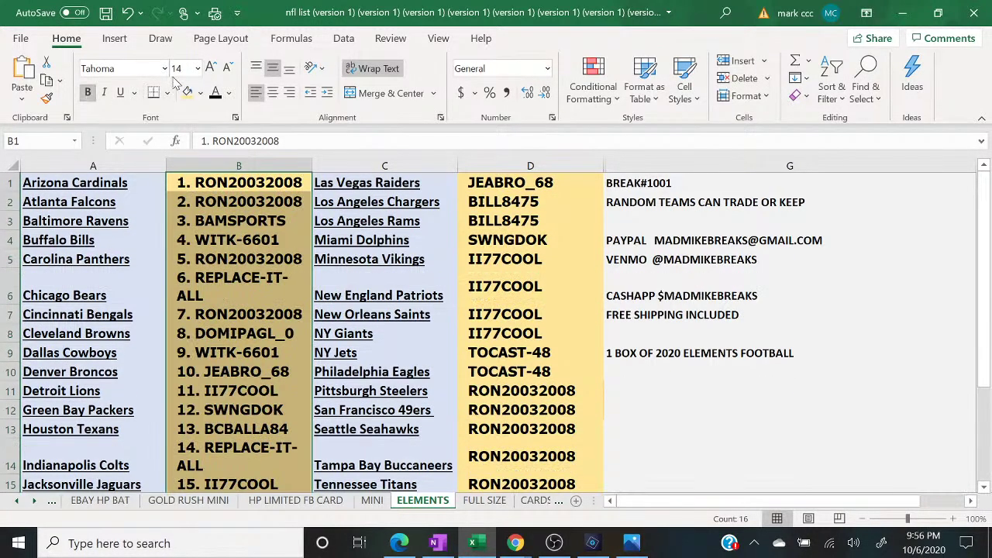
click(197, 68)
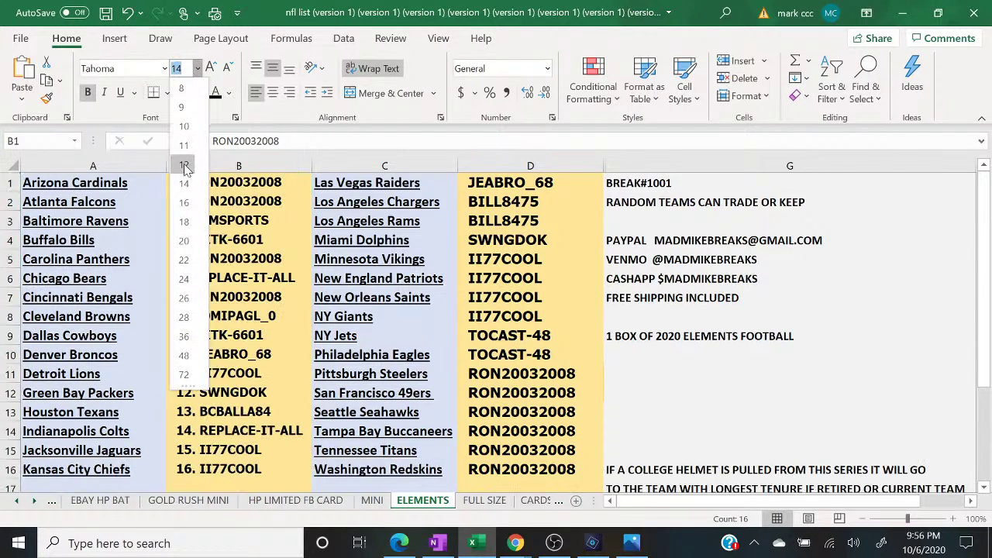
click(184, 164)
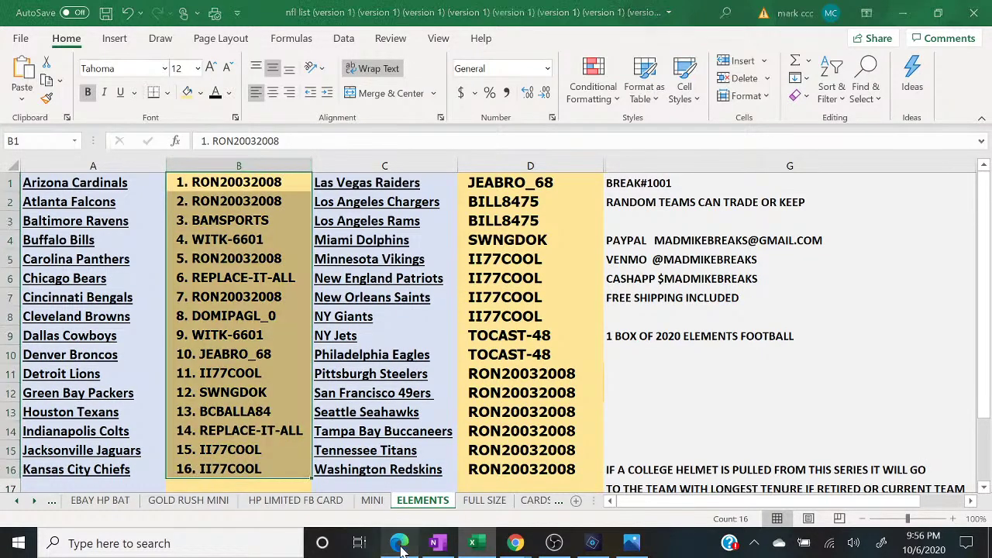
click(399, 543)
- Copy randomized entries 17–32 and paste them into column D, accepting the warning
drag(392, 288, 476, 471)
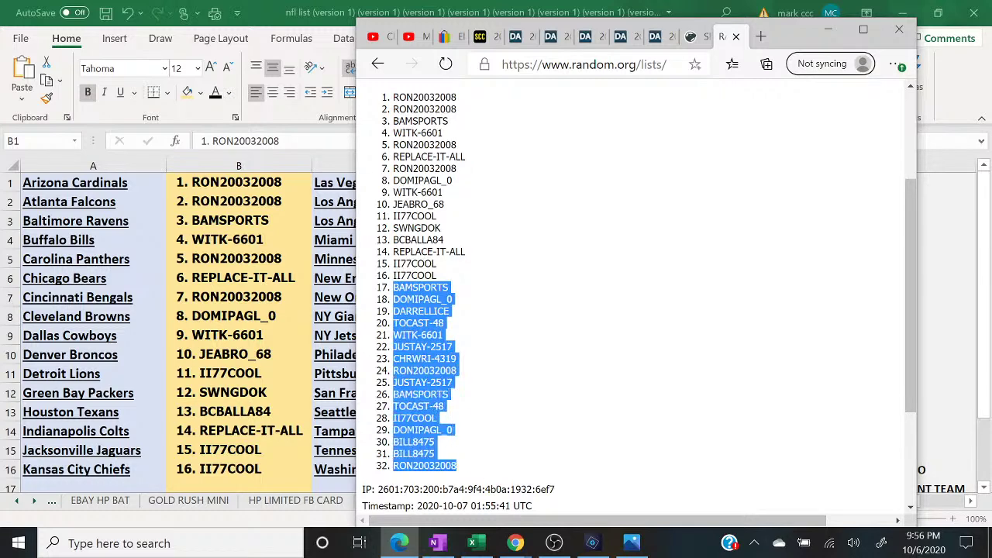
right_click(564, 154)
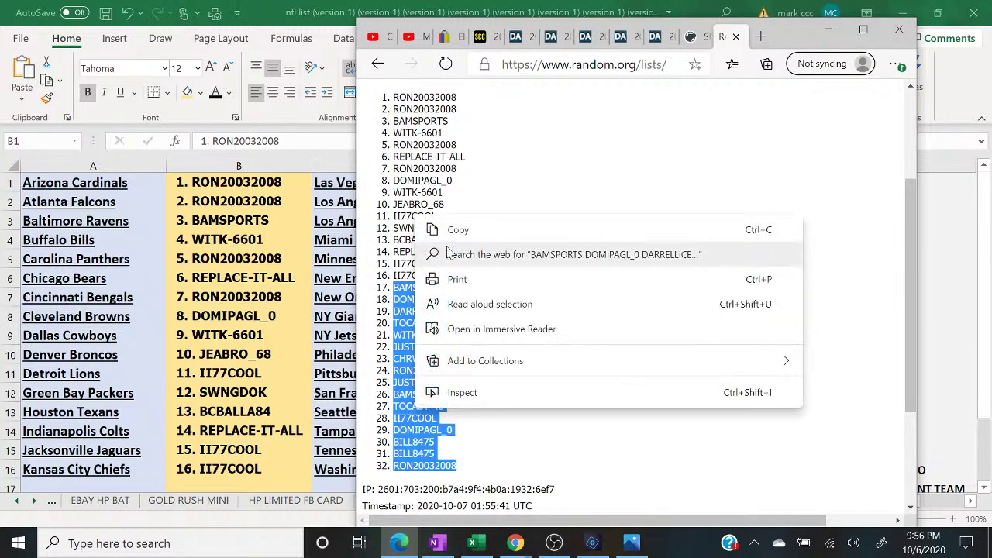
click(597, 166)
click(828, 29)
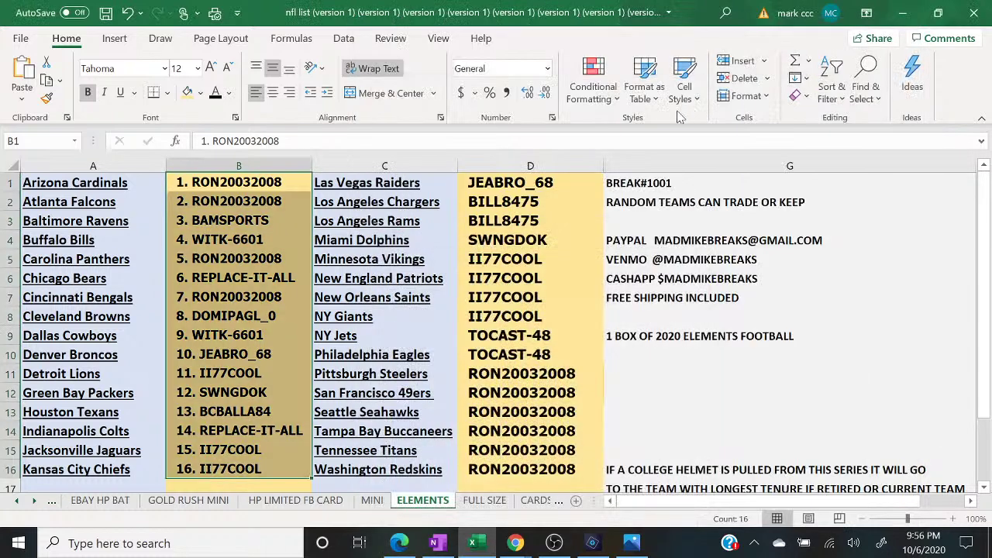
click(540, 161)
right_click(541, 163)
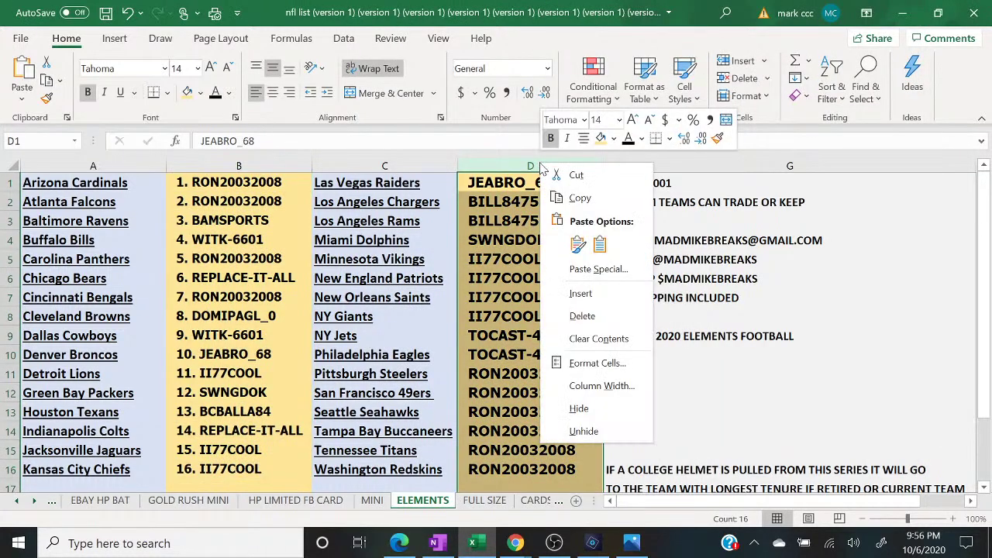
click(576, 246)
click(475, 315)
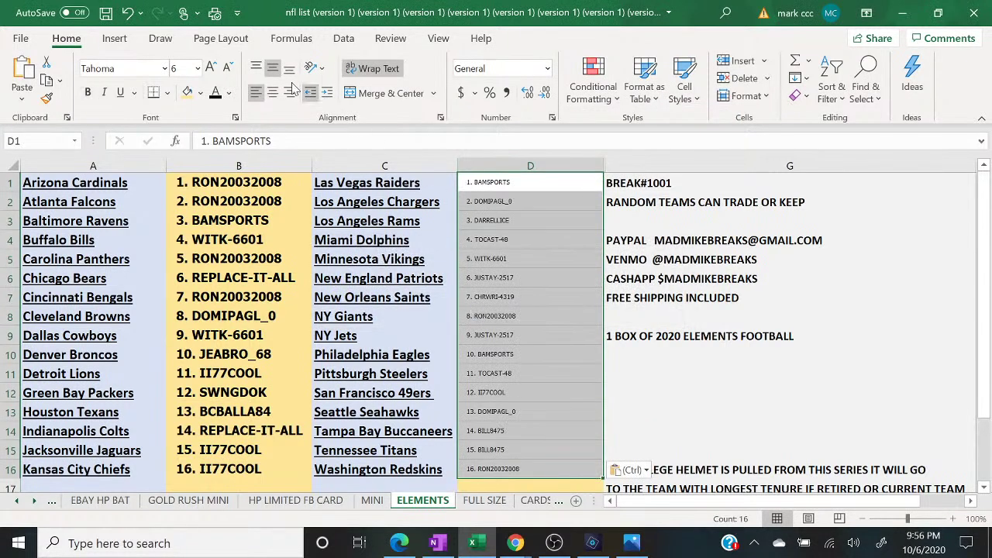
- Make column D's entries bold 12-point text and clear the selection
click(186, 93)
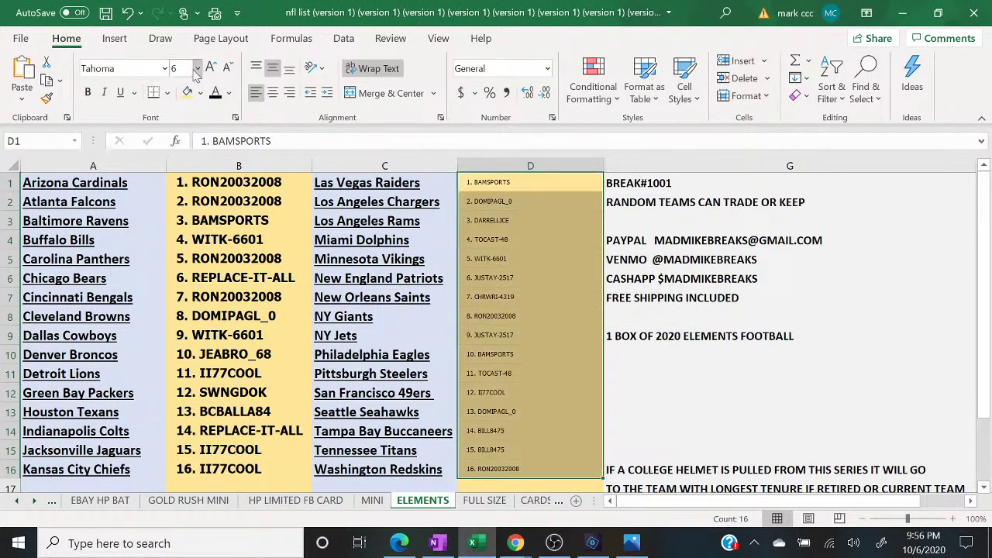
click(198, 68)
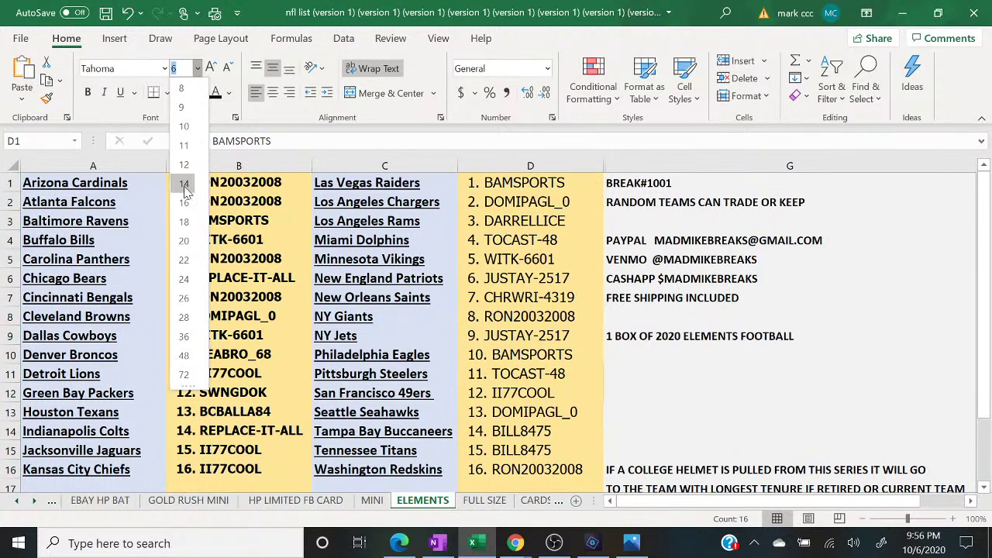
click(184, 165)
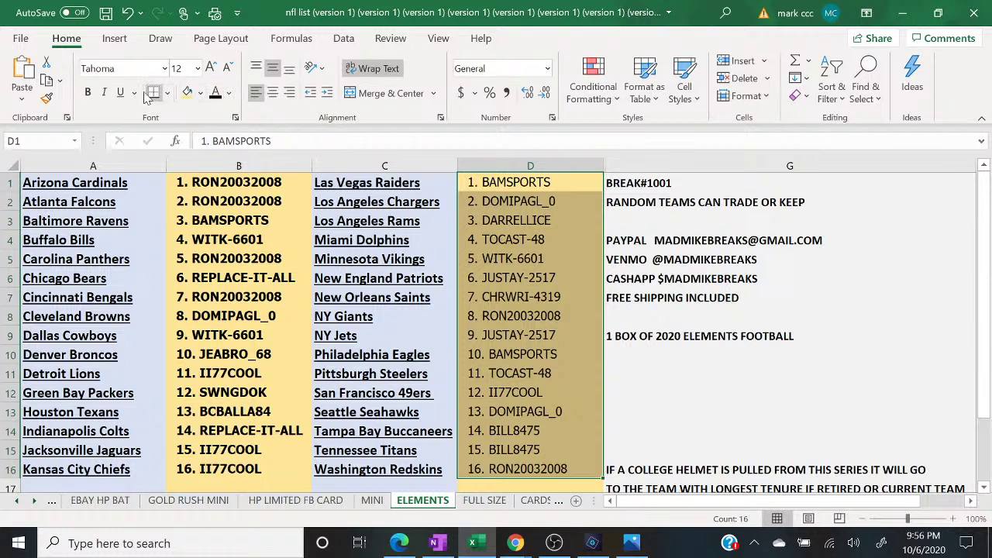
click(90, 92)
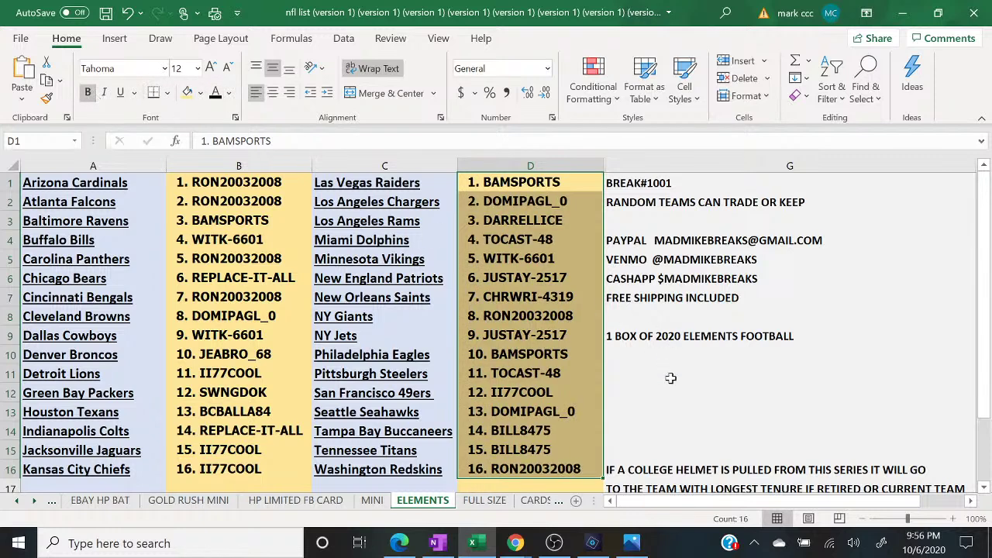
click(671, 377)
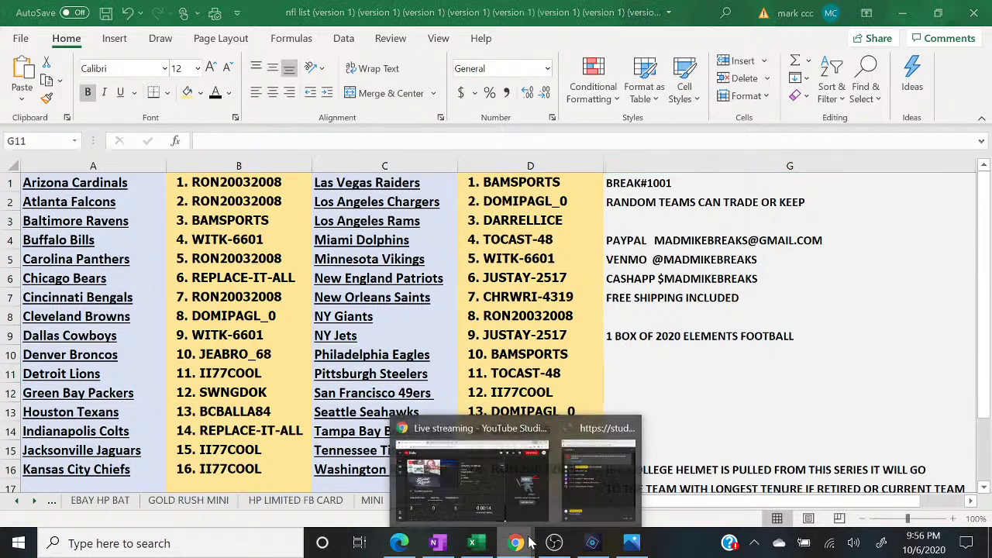
- Bring the YouTube live chat pop-out forward and drag it right to reveal column D
click(595, 484)
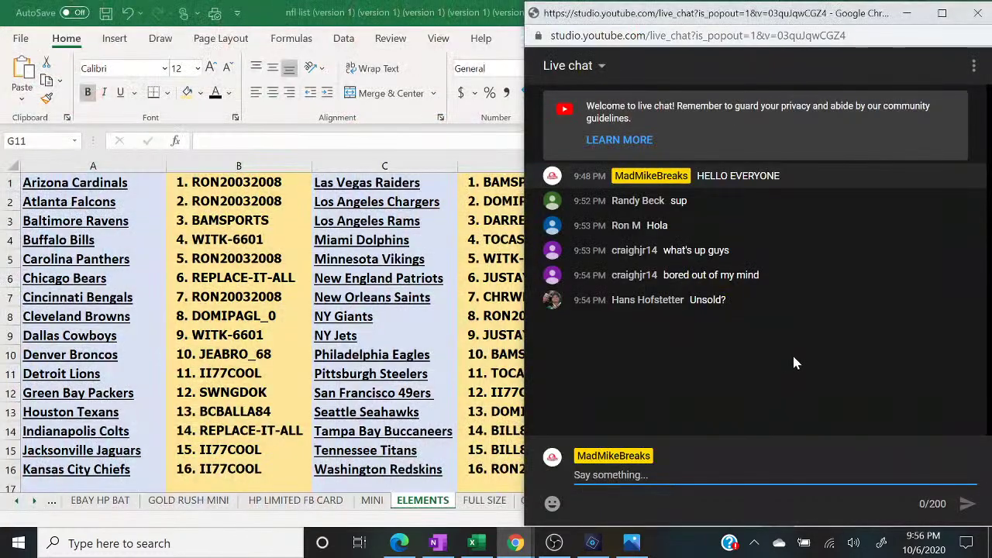
drag(721, 18, 784, 19)
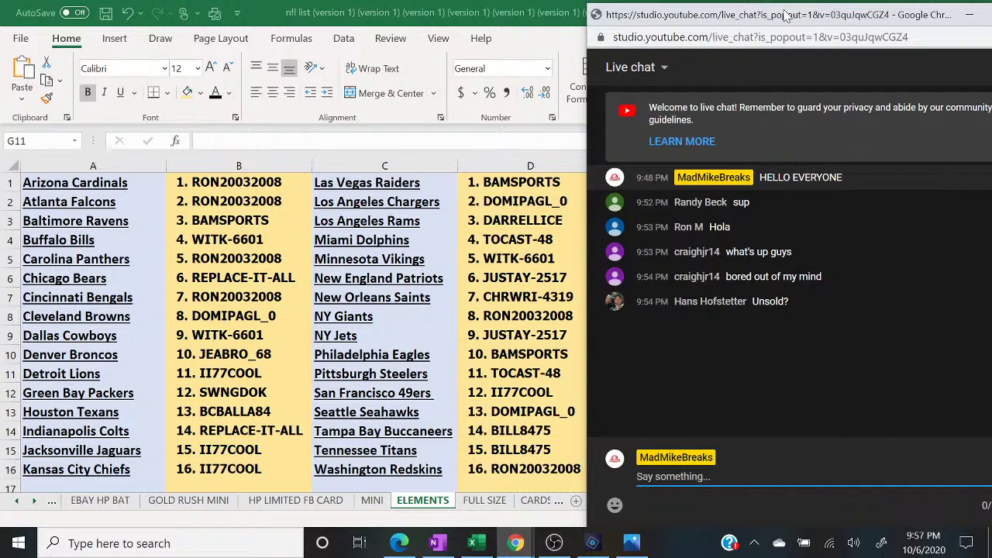
- Fill columns B and D with green, then bring the live chat back up
click(223, 164)
click(200, 93)
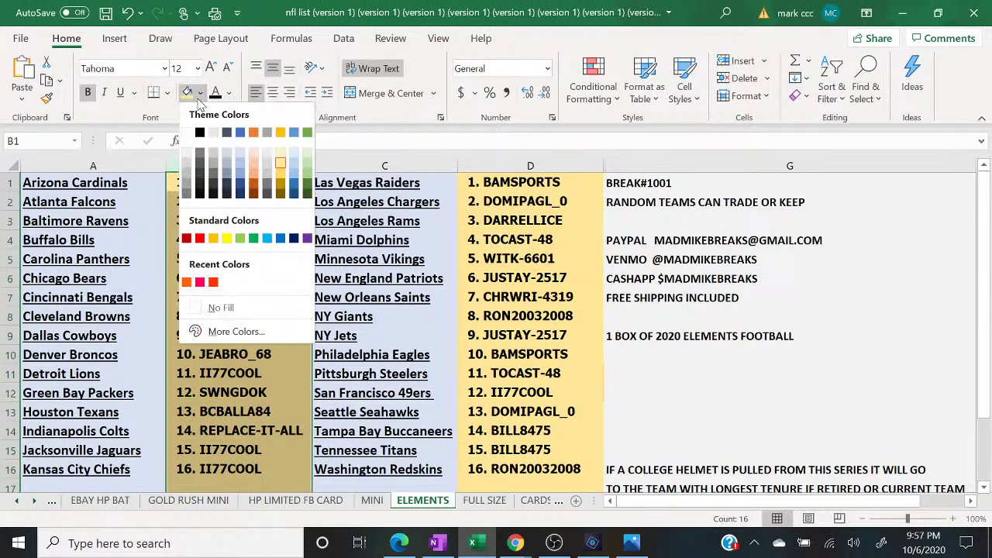
click(307, 173)
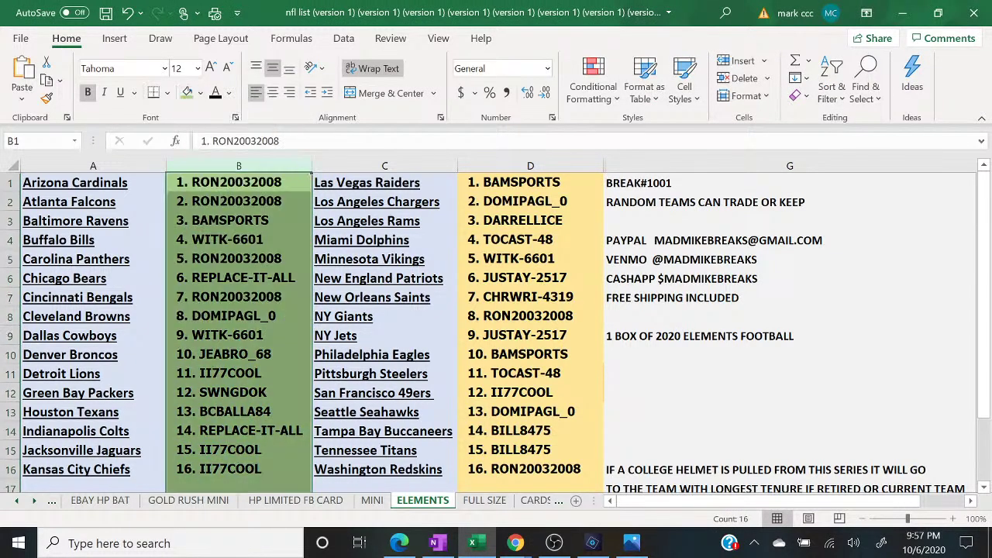
click(517, 165)
click(188, 94)
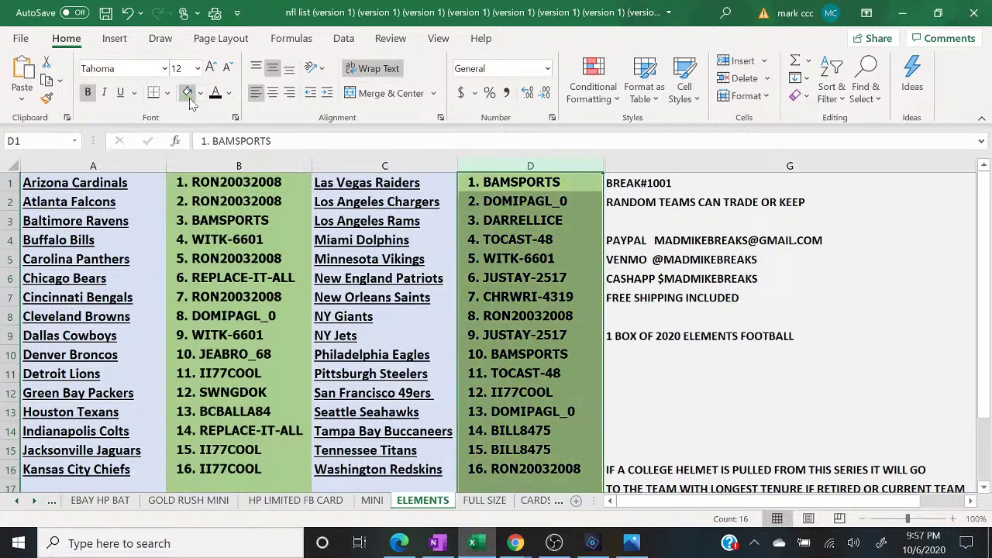
mouse_move(516, 543)
click(605, 469)
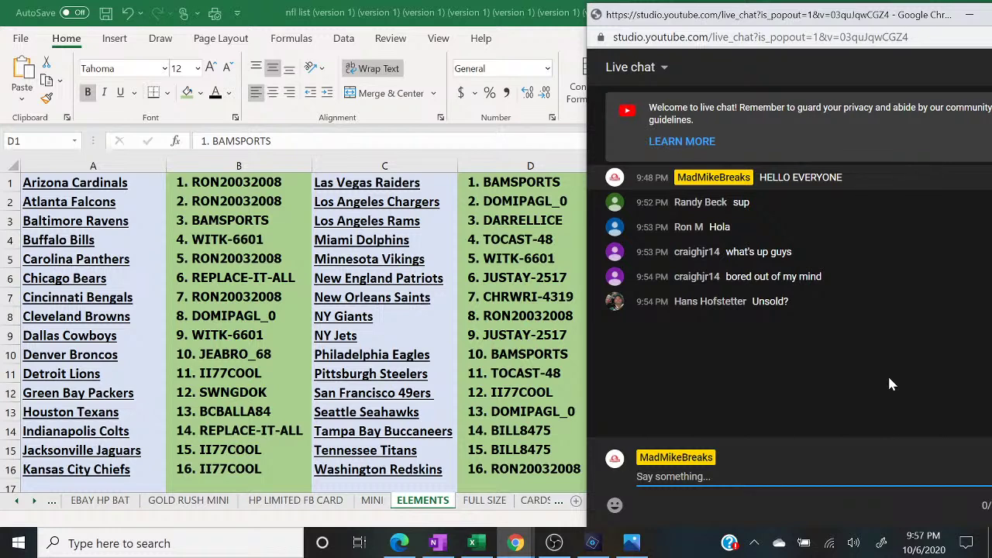
- Minimize the live chat, switch to OBS Studio, and exit its full-screen stream view
click(968, 18)
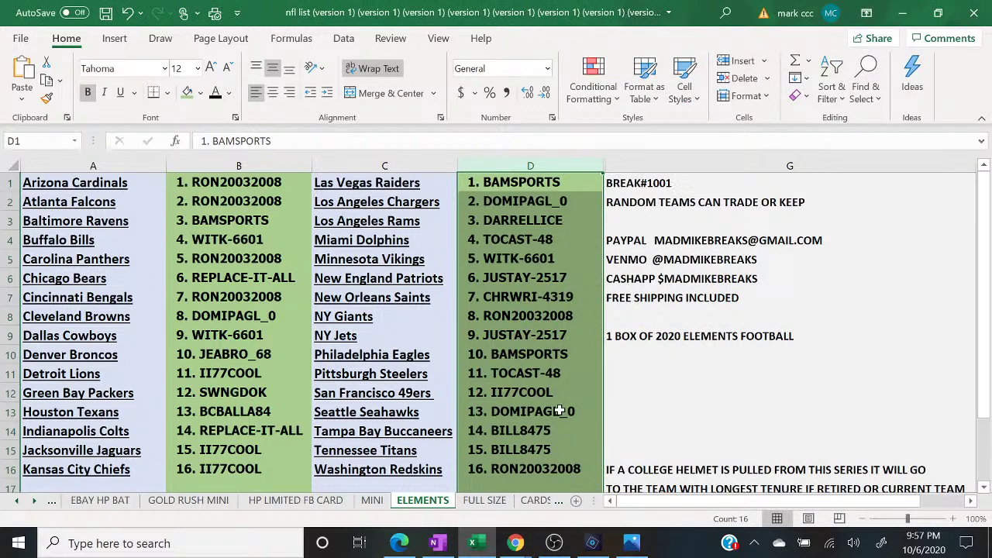
click(553, 543)
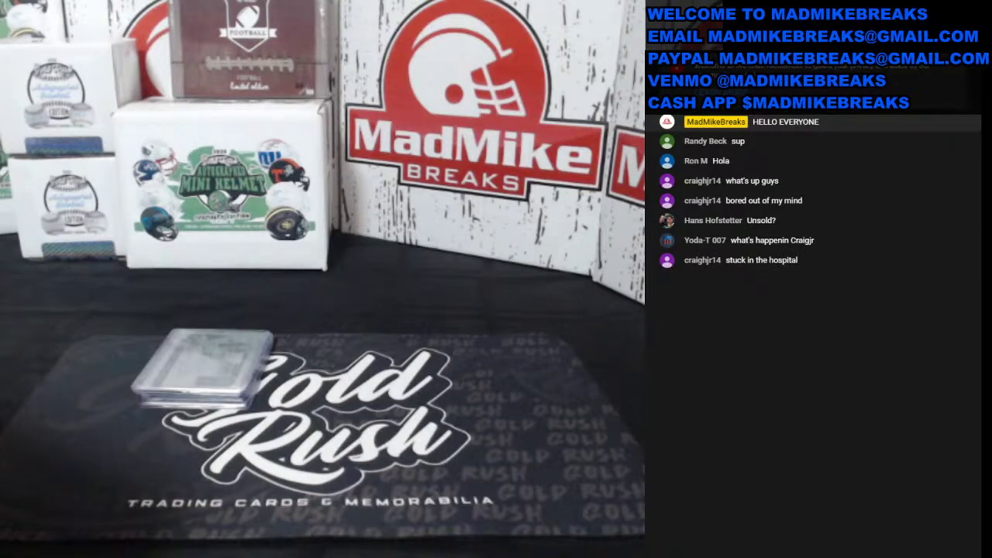
key(Escape)
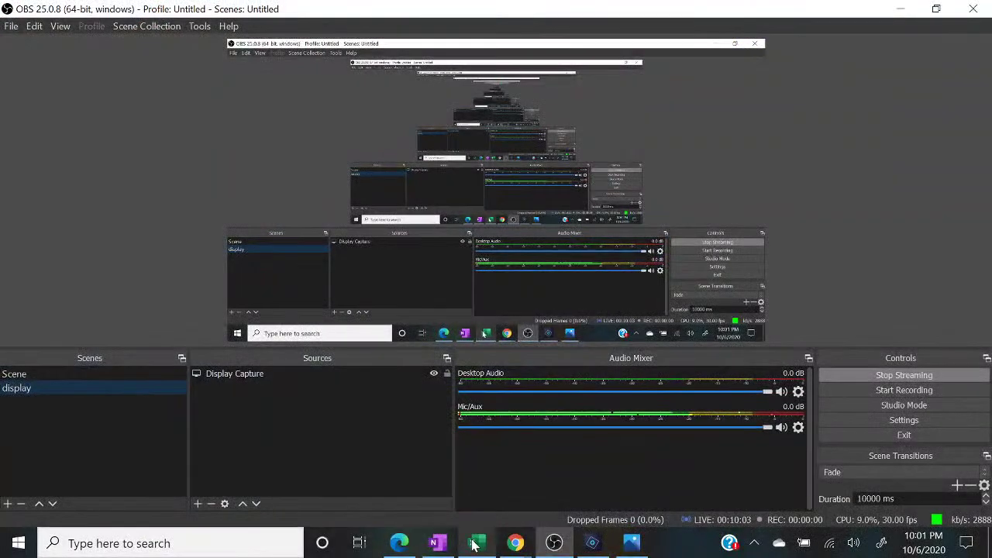
- Back in Excel, move from D5 to G11, then open the EBAY HP BAT sheet
click(476, 544)
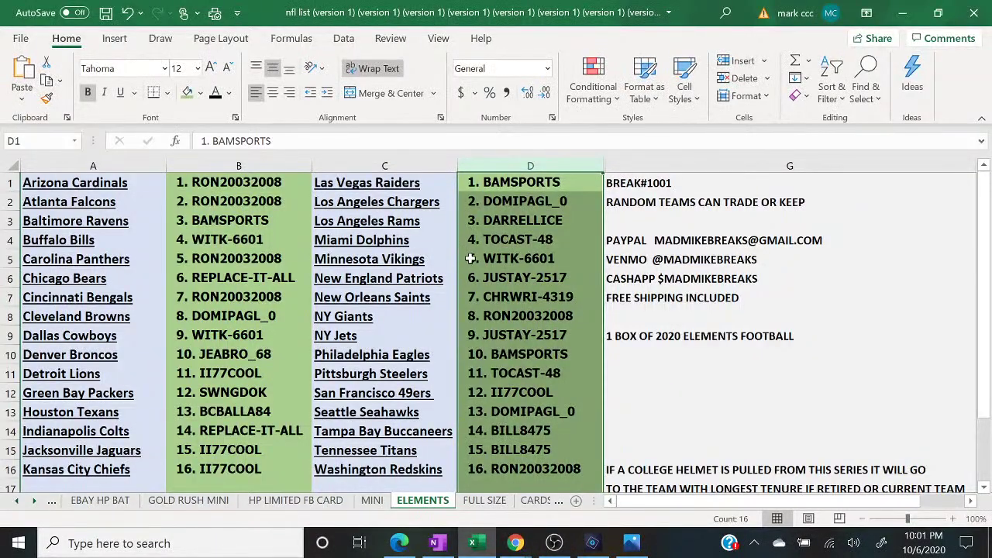
click(470, 259)
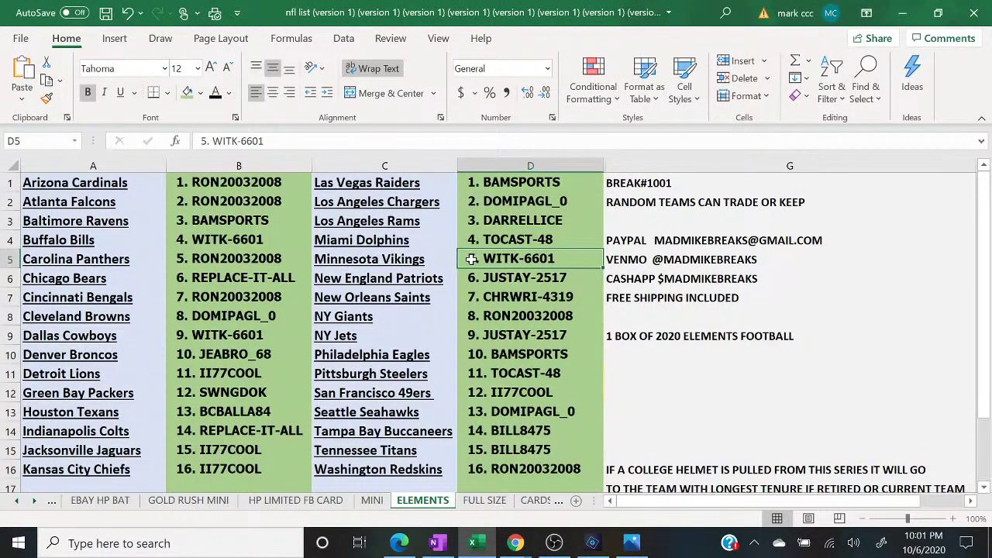
key(Left)
key(Left)
key(Down)
key(Down)
key(Down)
key(Down)
key(Down)
key(Down)
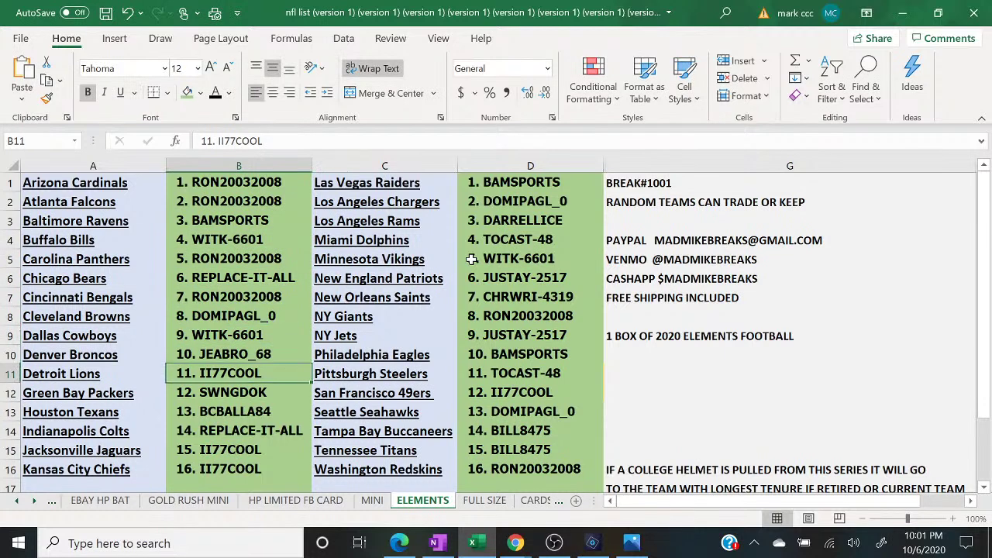
key(Right)
key(Right)
key(Right)
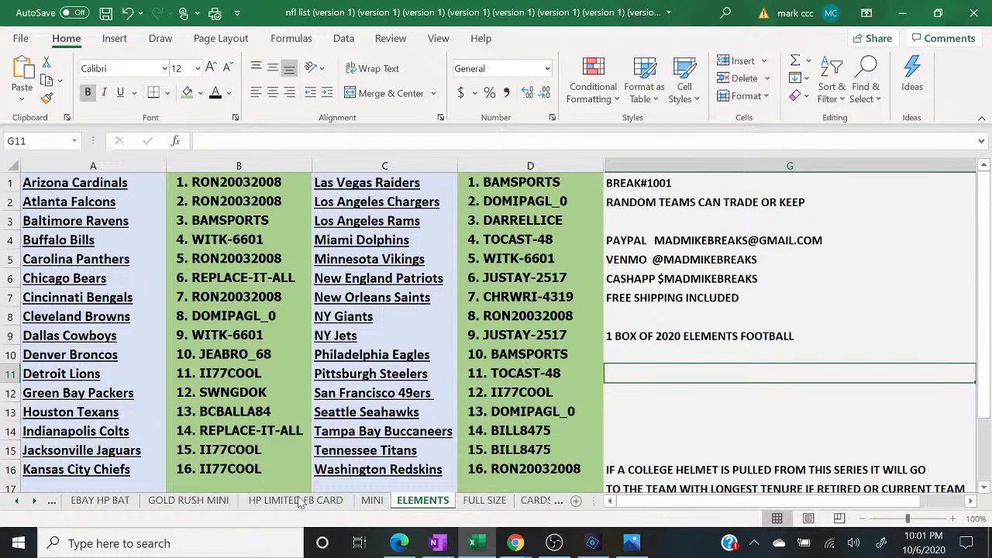
click(99, 501)
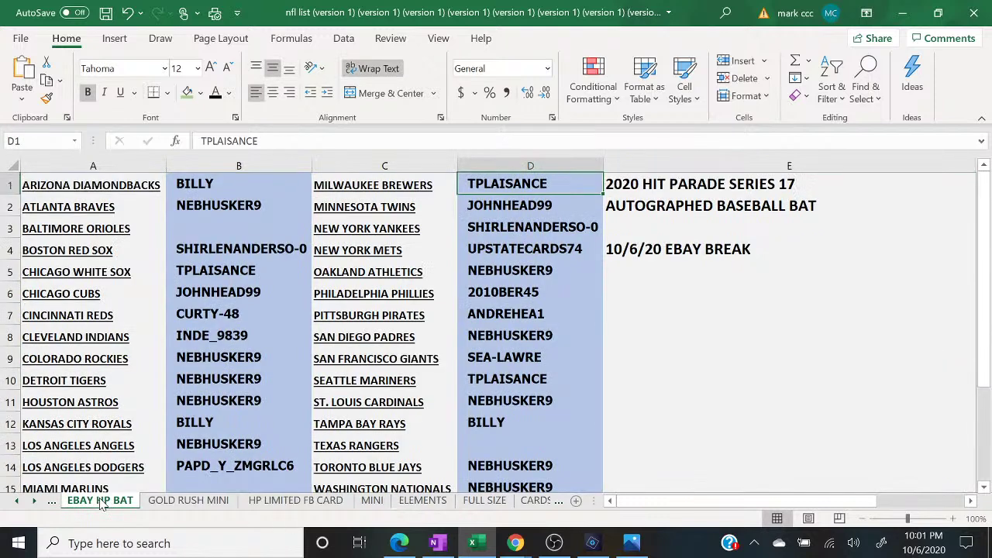
- Select cell E11 and bring the Chrome live chat pop-out in front of the sheet
click(643, 398)
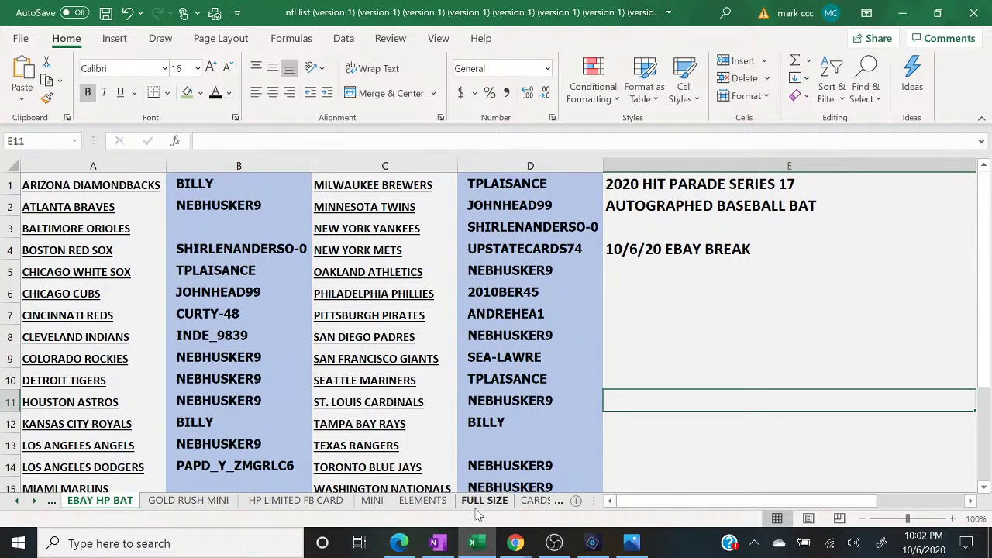
click(515, 542)
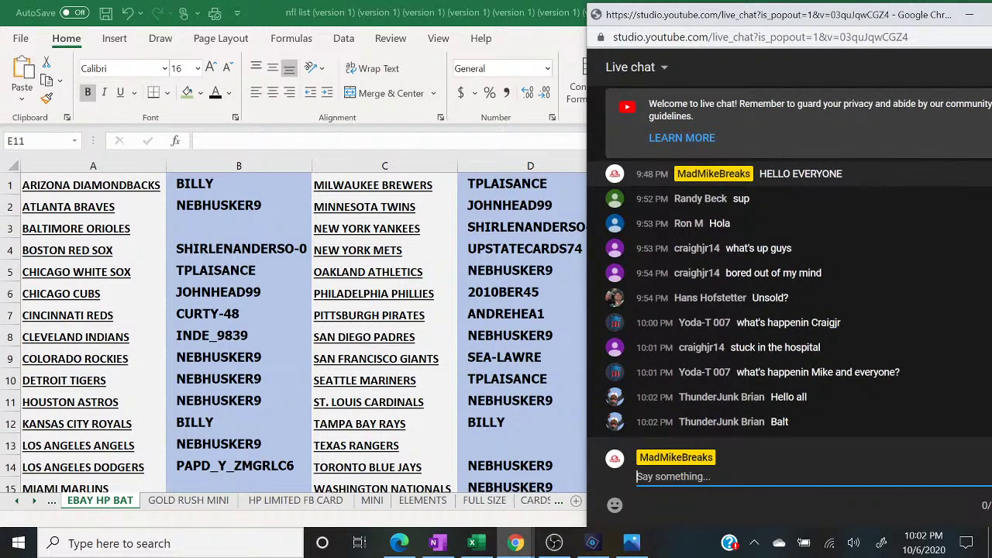
- Post 'UNSOLD TEAMS 6$ SPOT' in the live chat, then select cell B3 in Excel
text(UNSOLD TERA)
key(BackSpace)
key(BackSpace)
key(BackSpace)
text(EAMS )
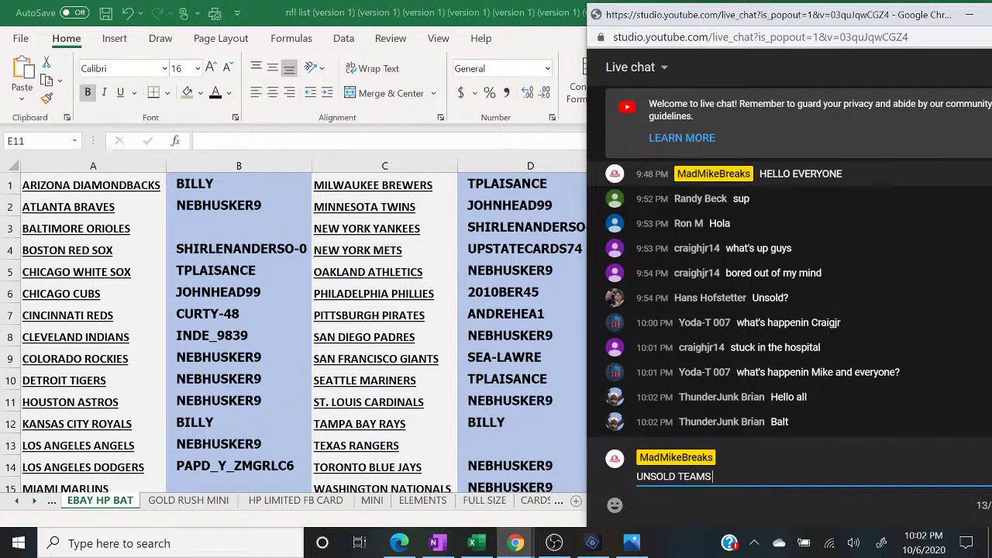
text(6$ SPOT)
key(Return)
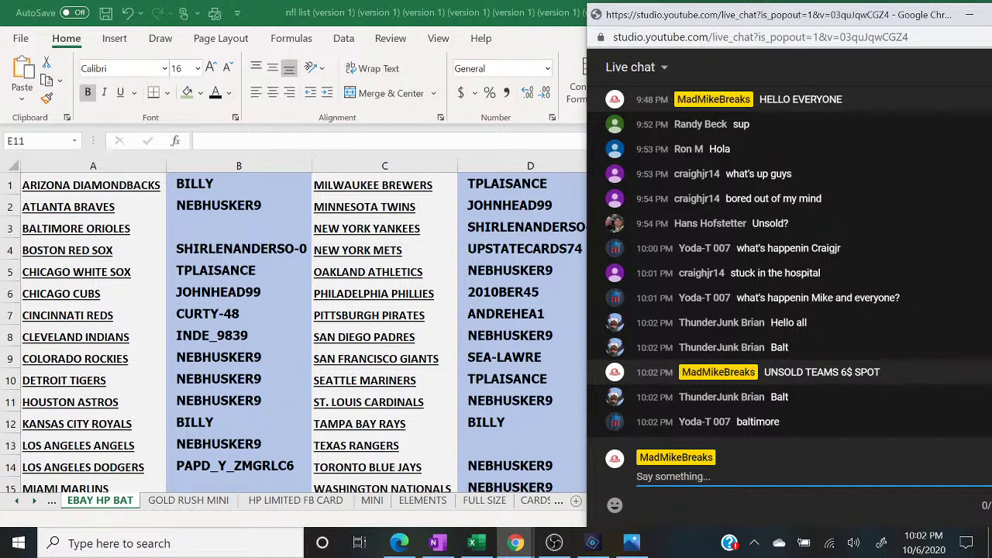
click(244, 232)
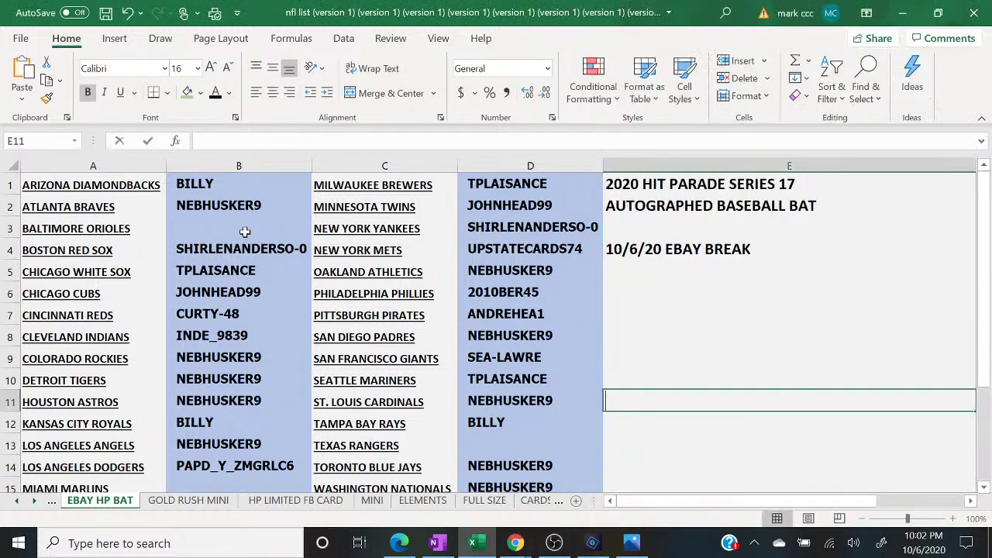
- Enter the Baltimore Orioles buyer's name in B3 and bring up the live chat to read the next claim
text(THUNDER)
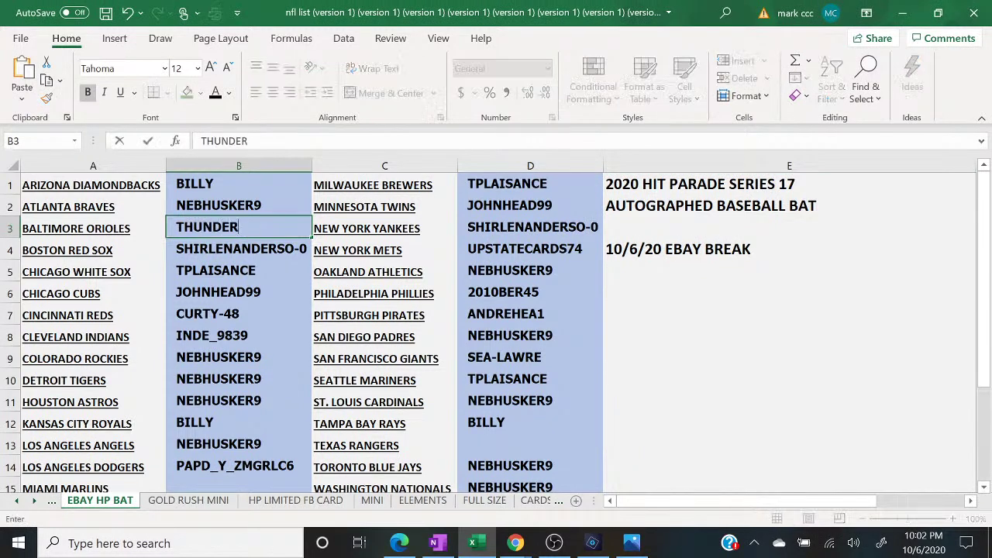
click(515, 544)
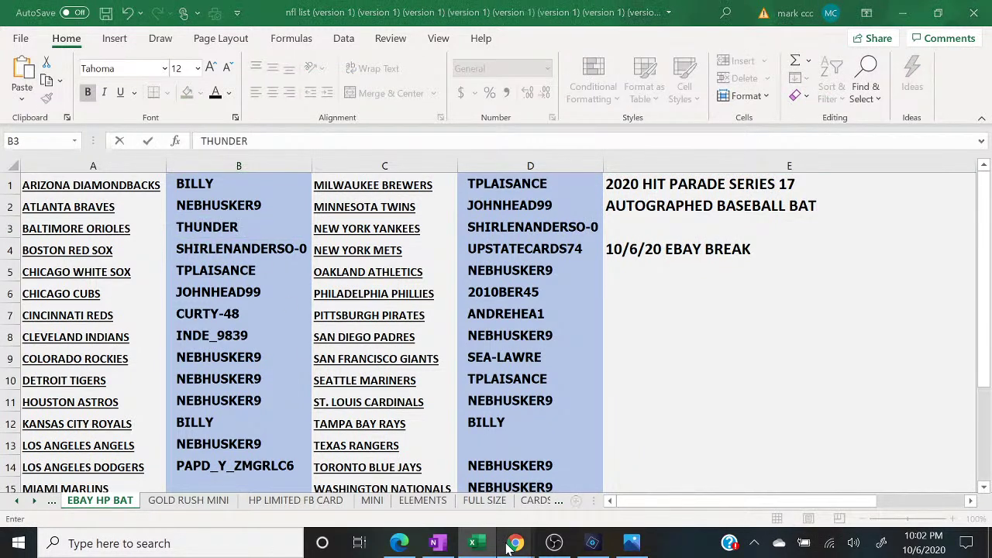
click(590, 496)
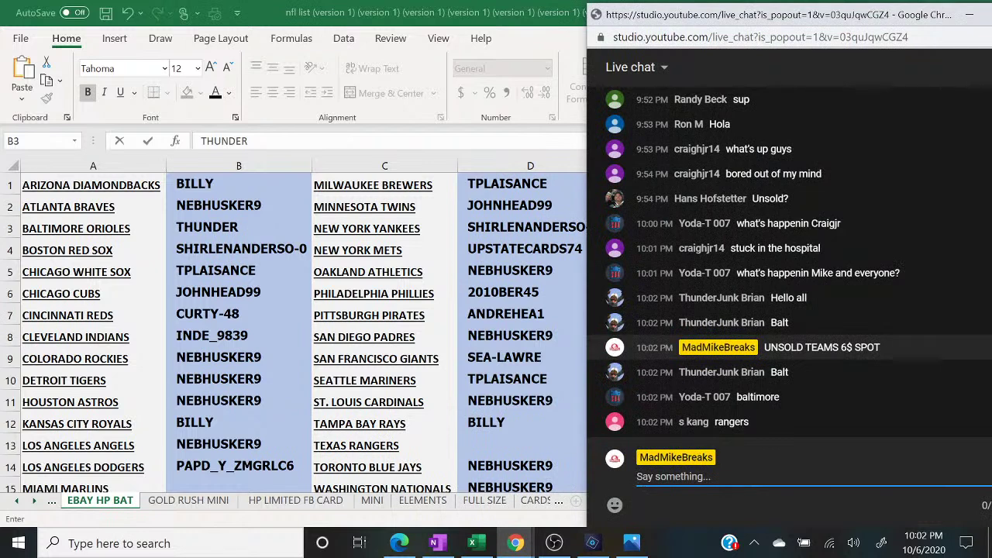
- Enter the claiming viewer's name beside TEXAS RANGERS in D13, then bring the live chat back in front
click(520, 445)
click(519, 443)
text(S KANG)
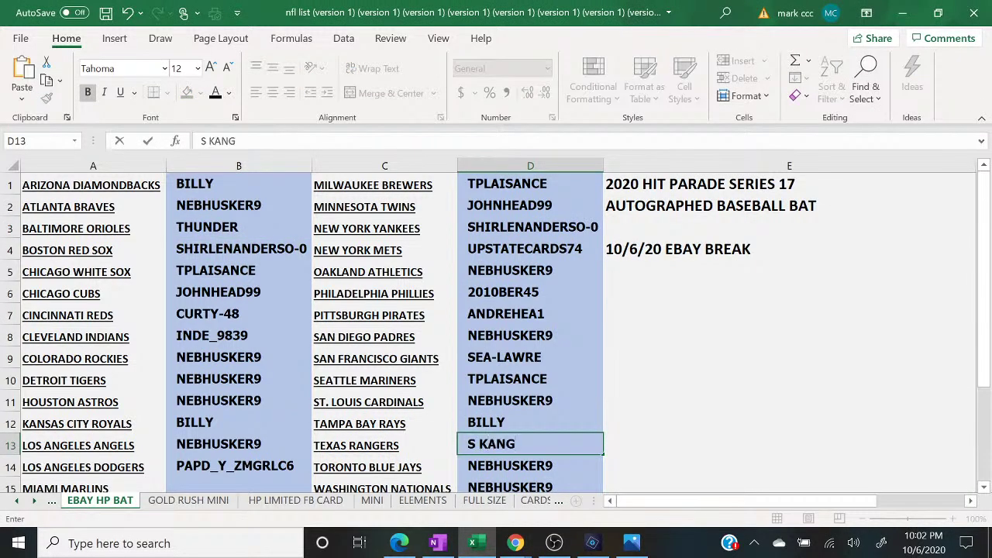
mouse_move(515, 543)
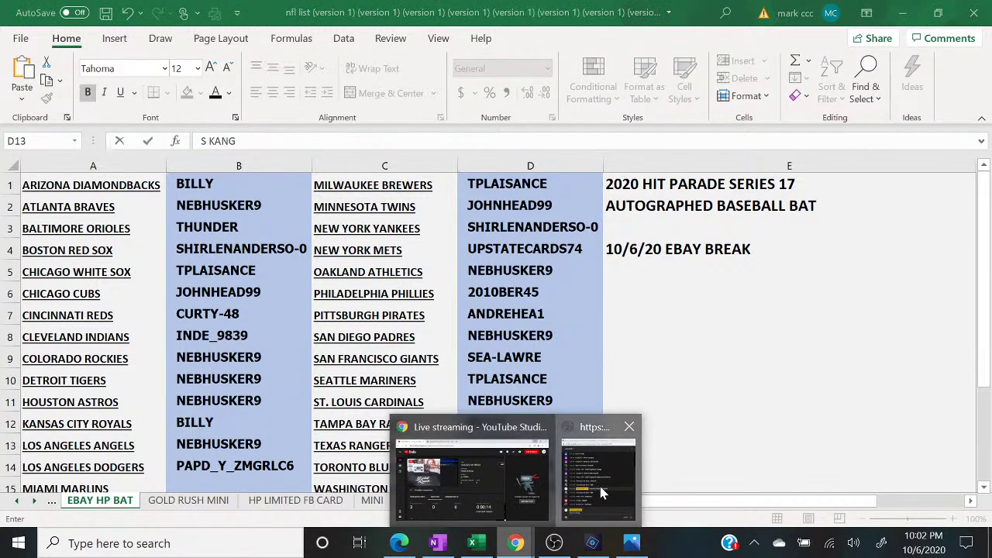
click(597, 495)
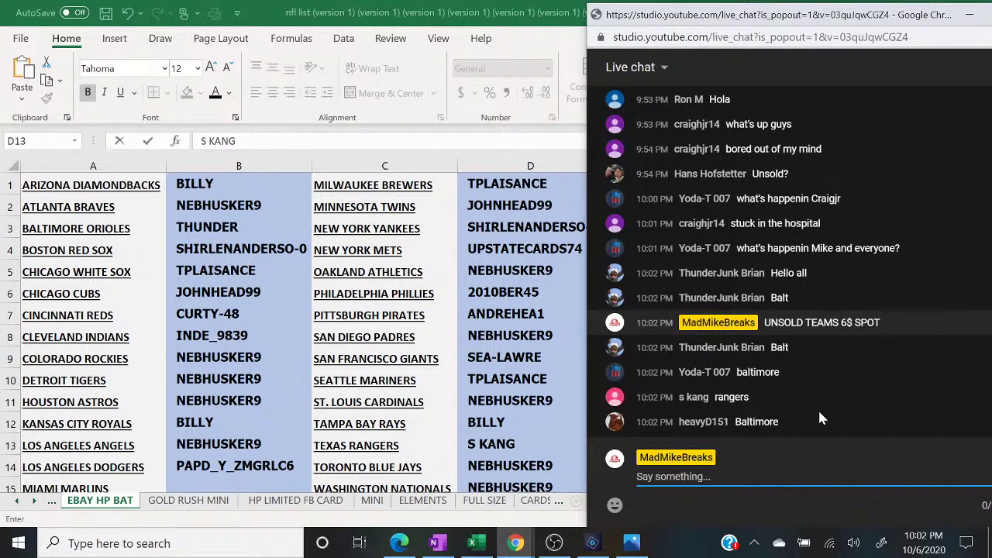
- Post 'ANYBODY MIAMI?' and then the offer 'MIAMI 5$' in the live chat
text(ANYBODY MI)
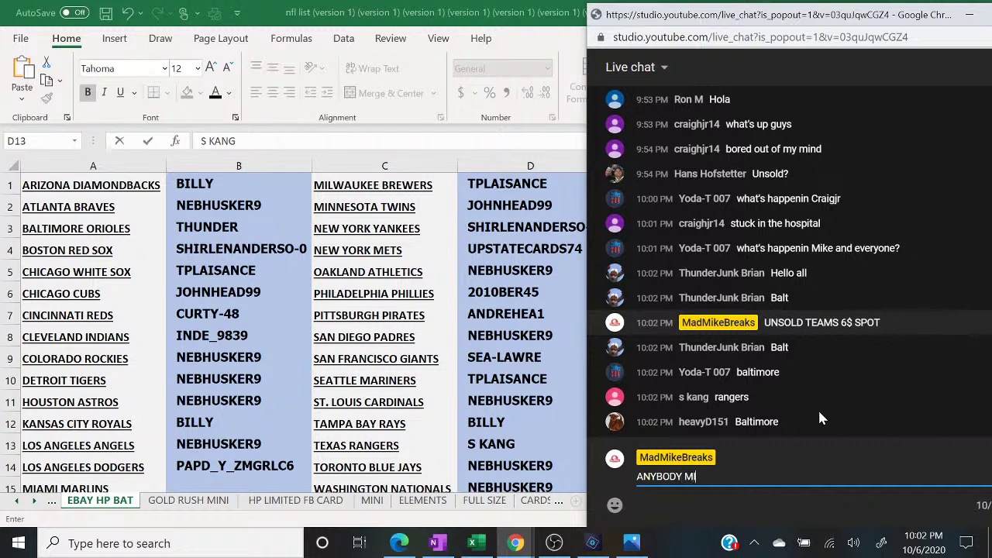
text(AMI?)
key(Return)
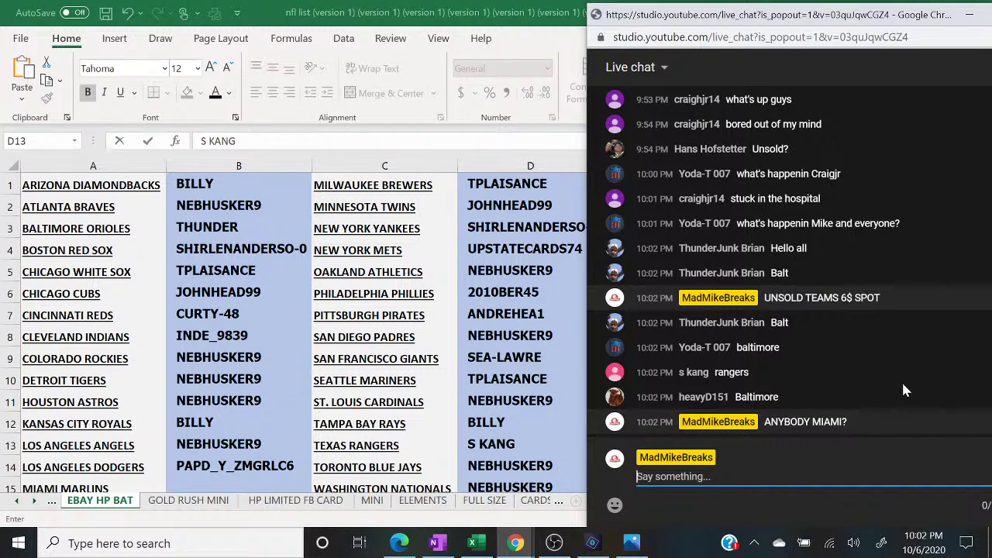
text(MIAMI 5$)
key(Return)
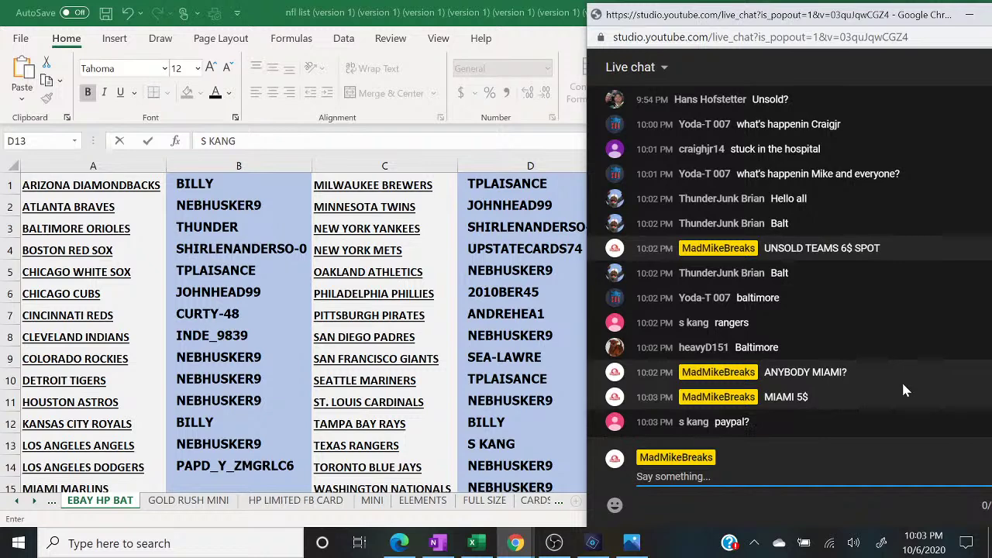
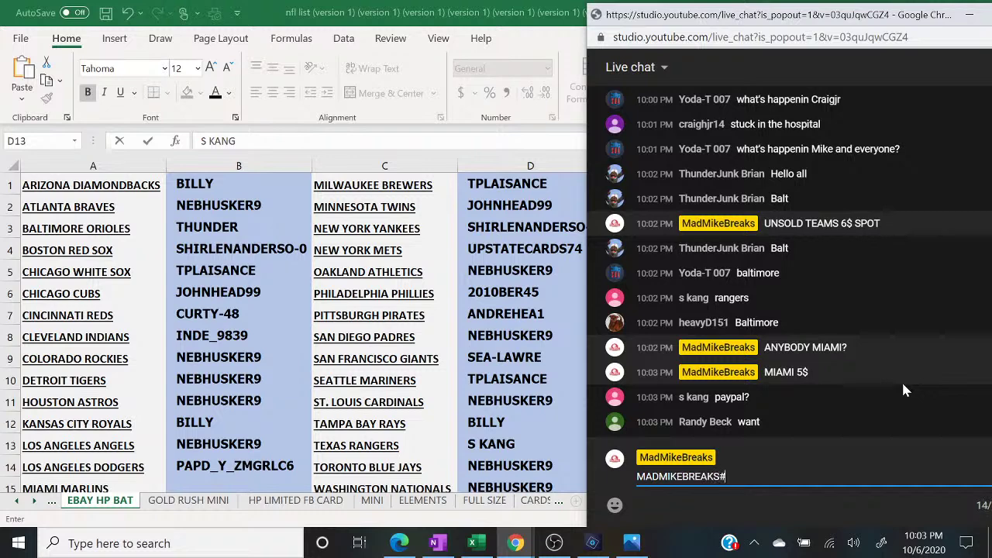
- Post the payment e-mail address in the live chat
key(Return)
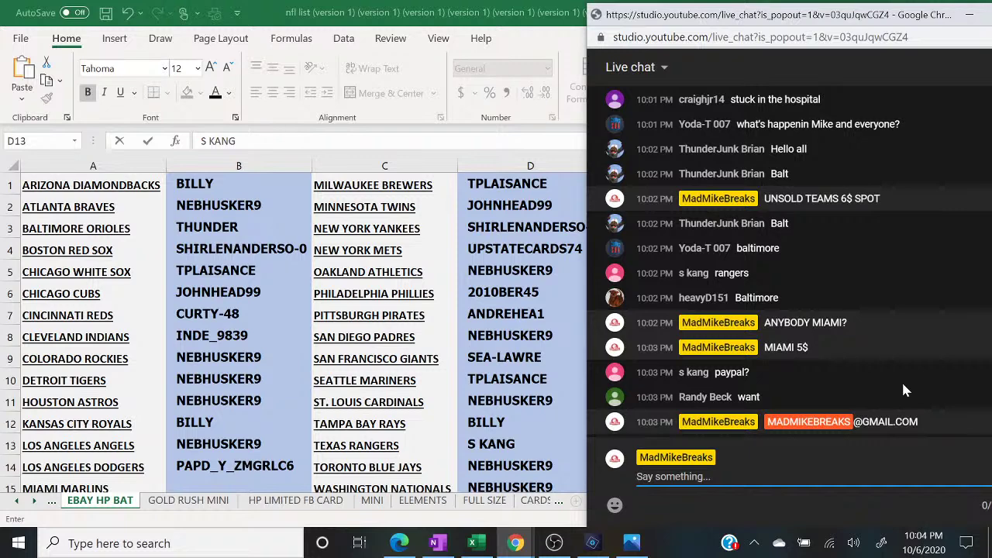
- Post 'LAST CALL ON MIAMI MARLINS 5$' in the live chat
text(hi)
key(BackSpace)
key(BackSpace)
text(LAST CALL ON MIAMI MARLINS 5$)
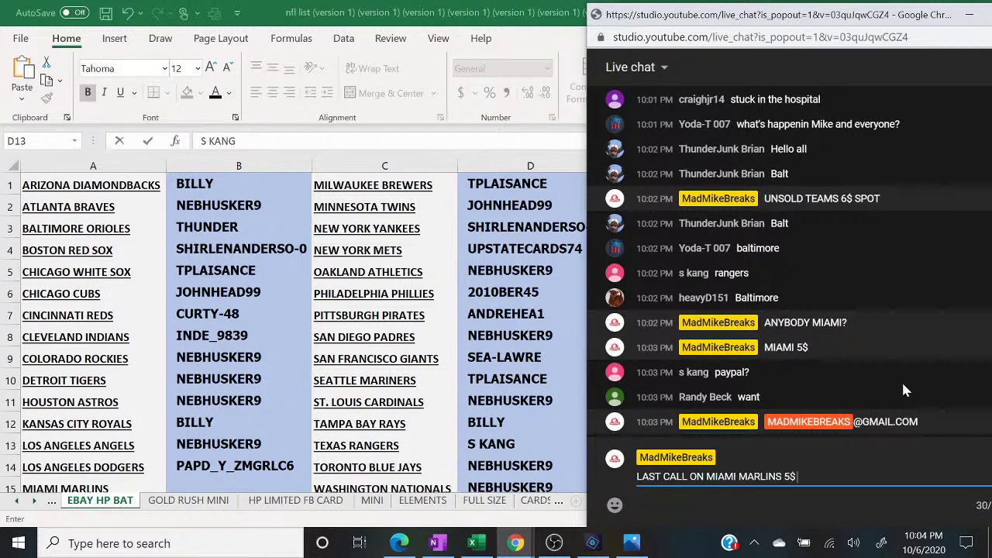
key(Return)
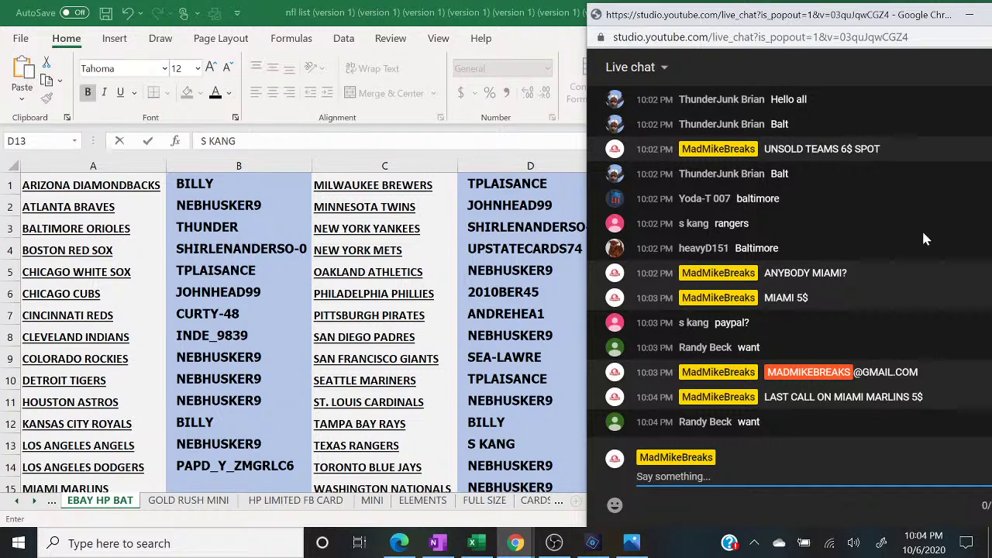
- Enter the claiming viewer's name in B15 beside MIAMI MARLINS, jump to the sheet top, and bring the live chat forward
click(223, 481)
text(RANDY)
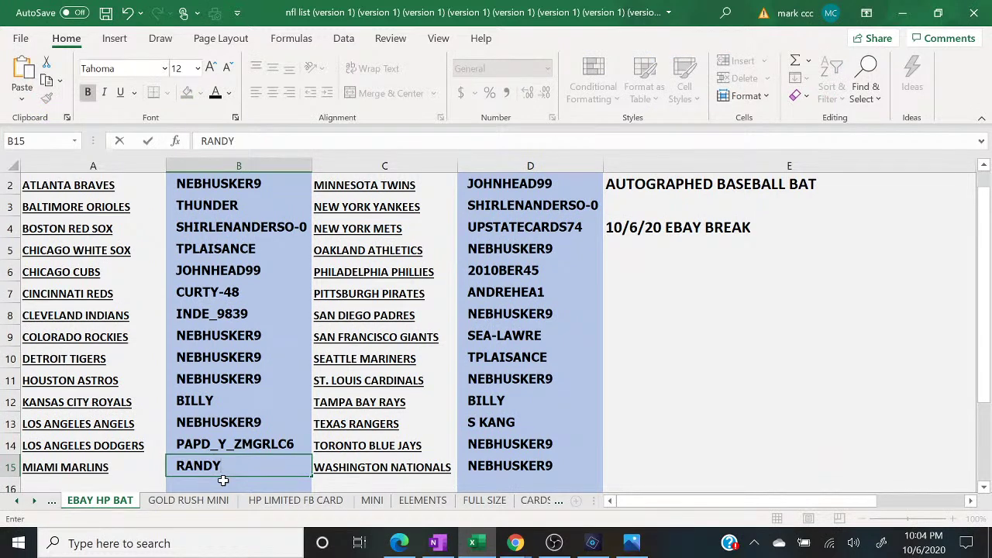
key(Up)
key(ctrl+Up)
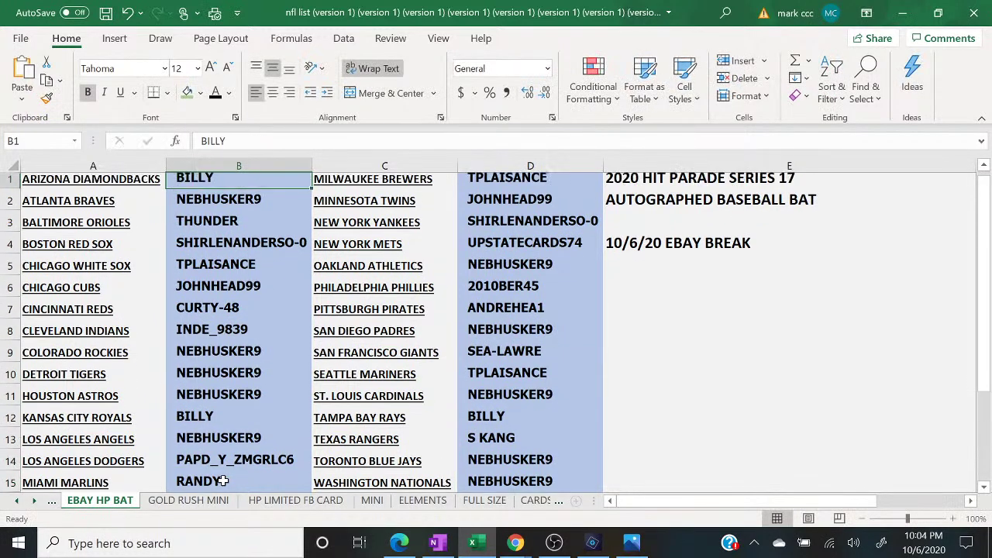
mouse_move(514, 543)
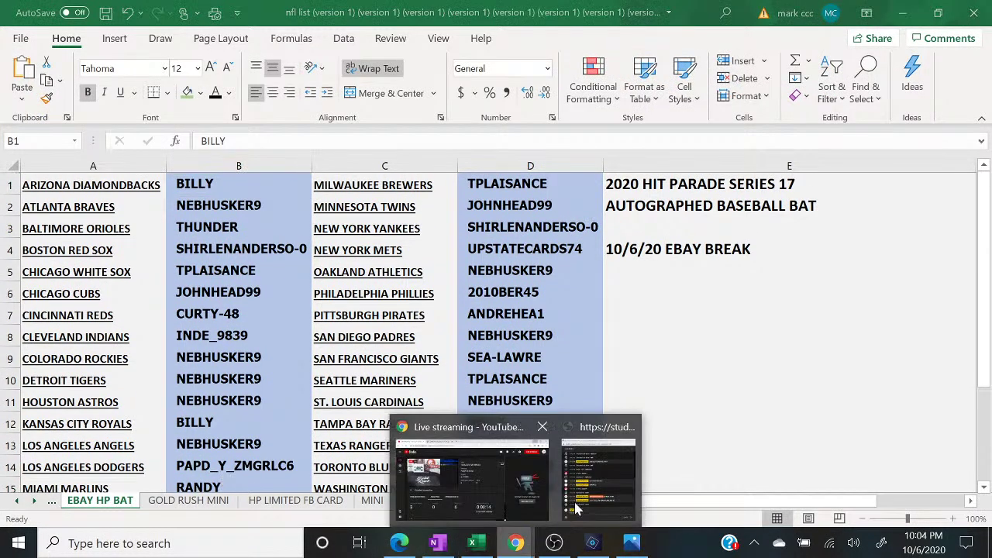
click(593, 494)
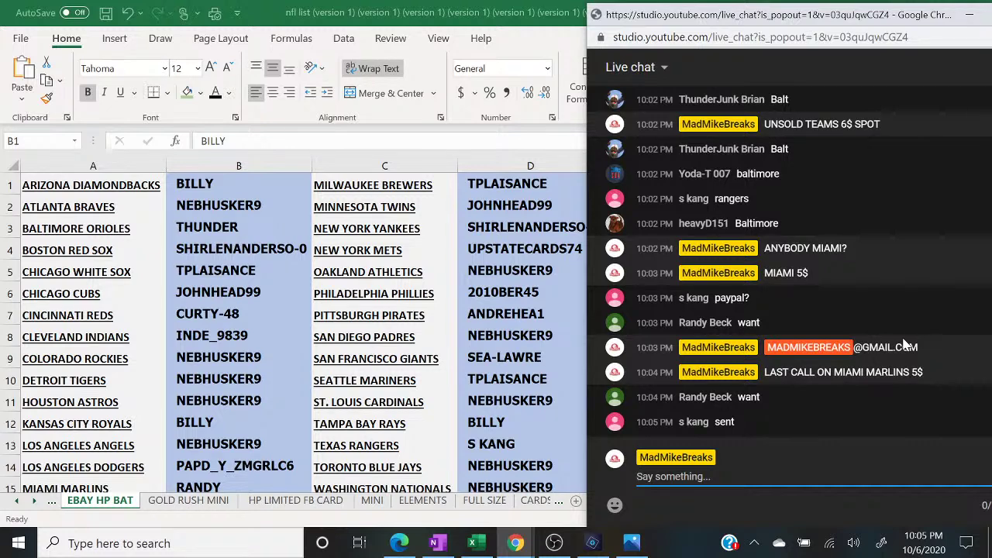
- Return to Excel and step through the column B buyers starting from ATLANTA BRAVES
key(alt+Tab)
key(F2)
click(154, 202)
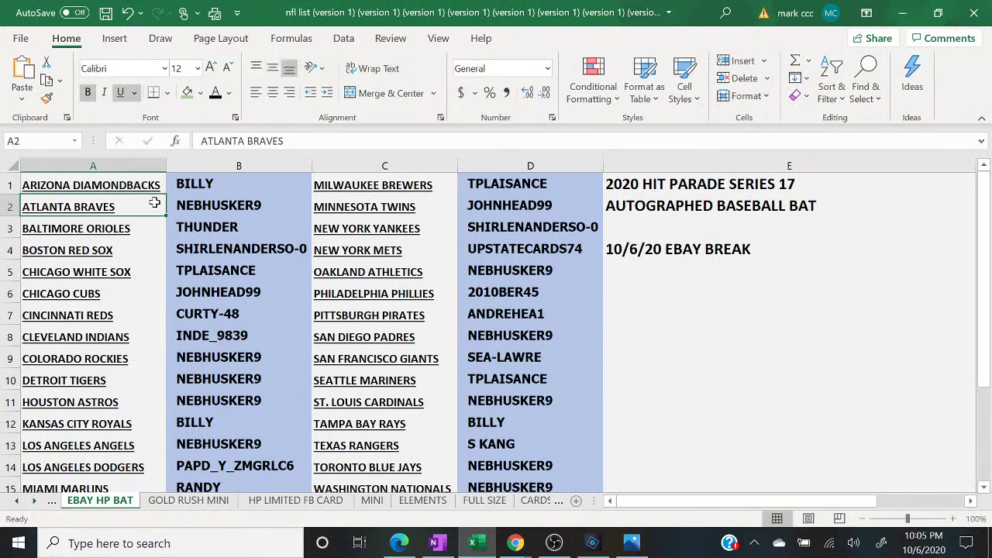
key(Down)
key(Right)
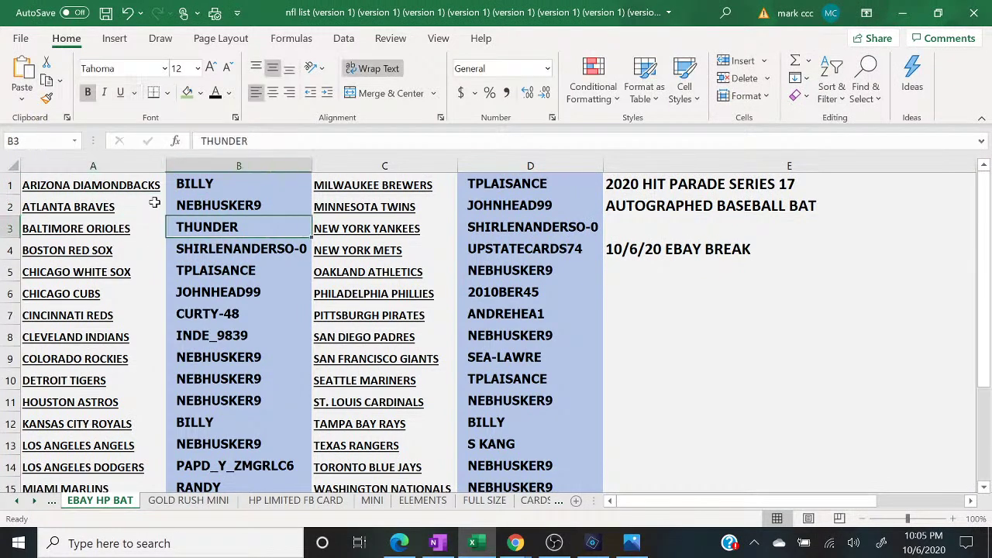
key(Down)
key(Down)
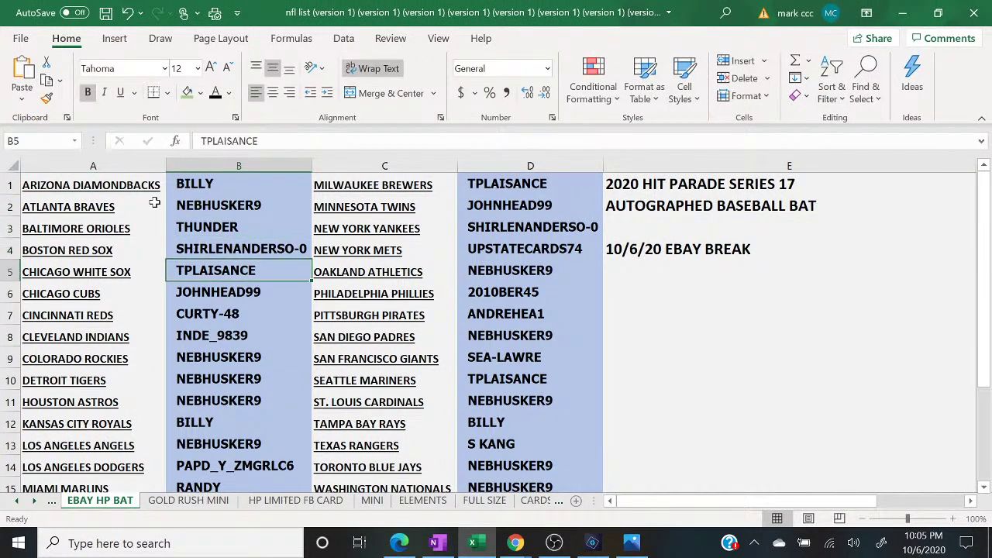
key(Down)
key(Down)
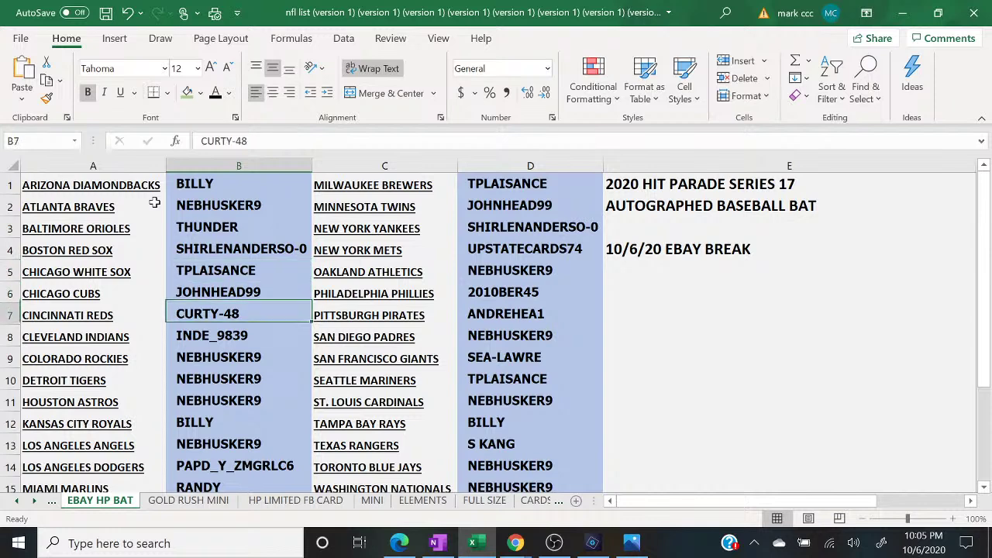
key(Down)
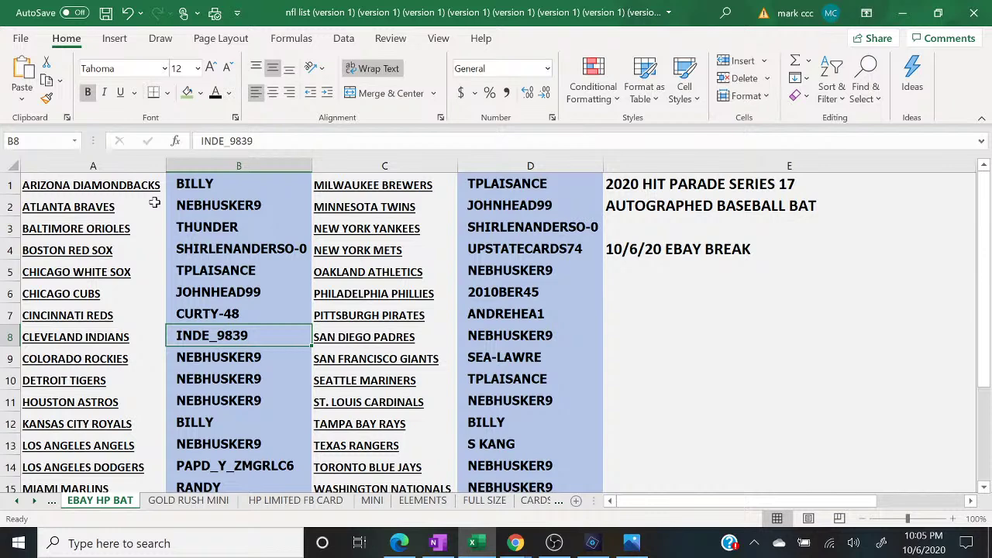
key(Down)
key(Down)
key(Down)
key(Down)
key(Down)
key(Down)
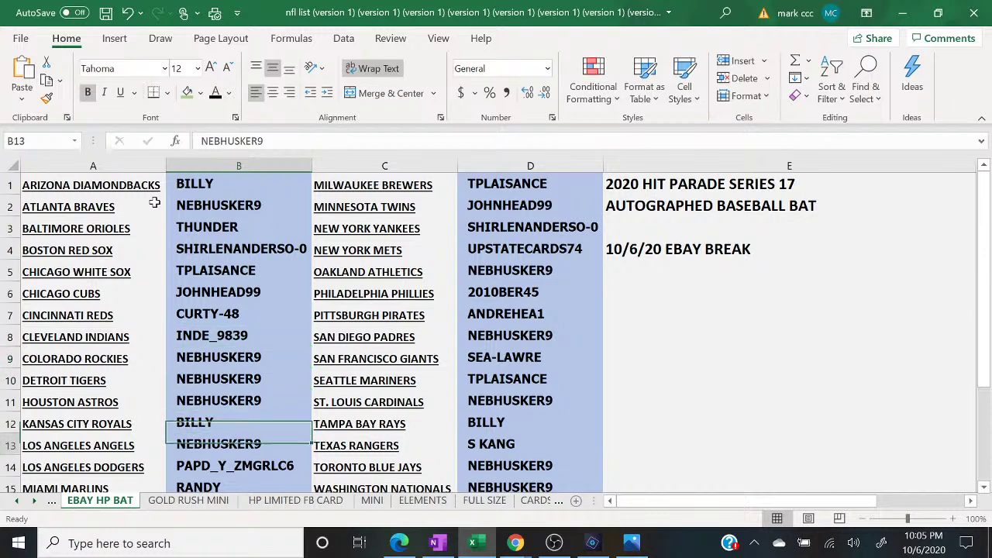
- Review the column D buyers from NEW YORK YANKEES downward, ending on the 10/6/20 EBAY BREAK title
key(Right)
key(Right)
key(Right)
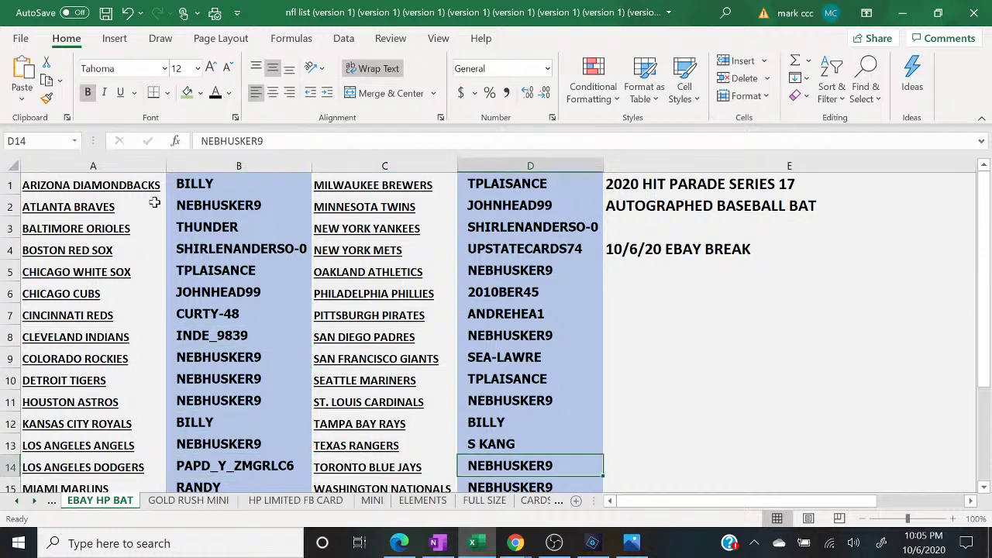
key(Up)
key(Up)
key(Up)
key(Up)
key(Up)
key(Up)
key(Up)
key(Up)
key(Up)
key(Up)
key(Up)
key(Left)
key(Left)
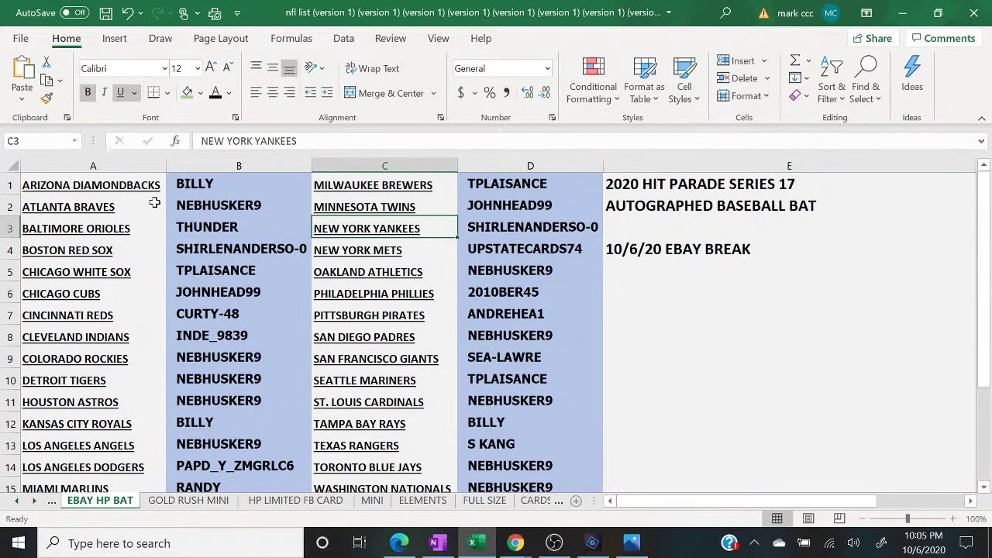
key(Right)
key(Down)
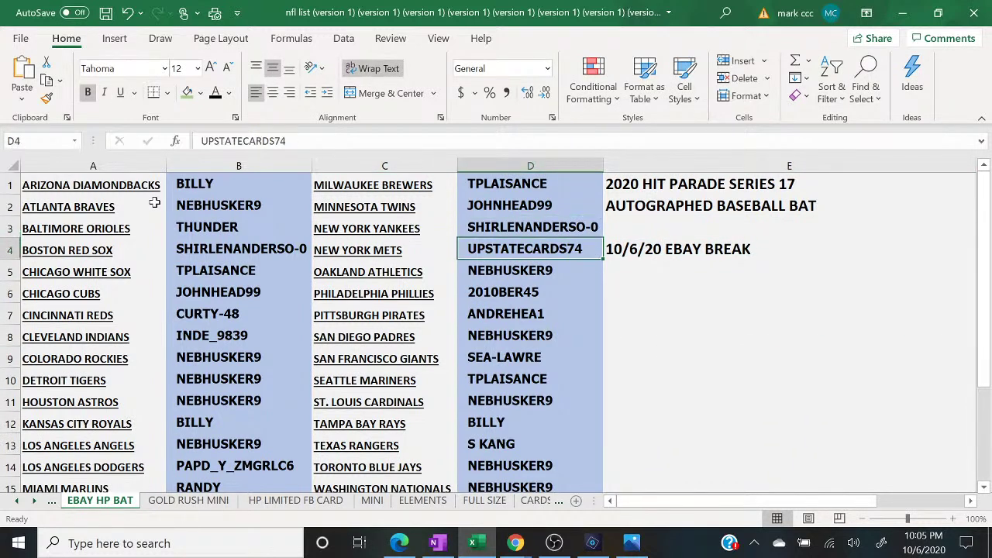
key(Down)
key(Down)
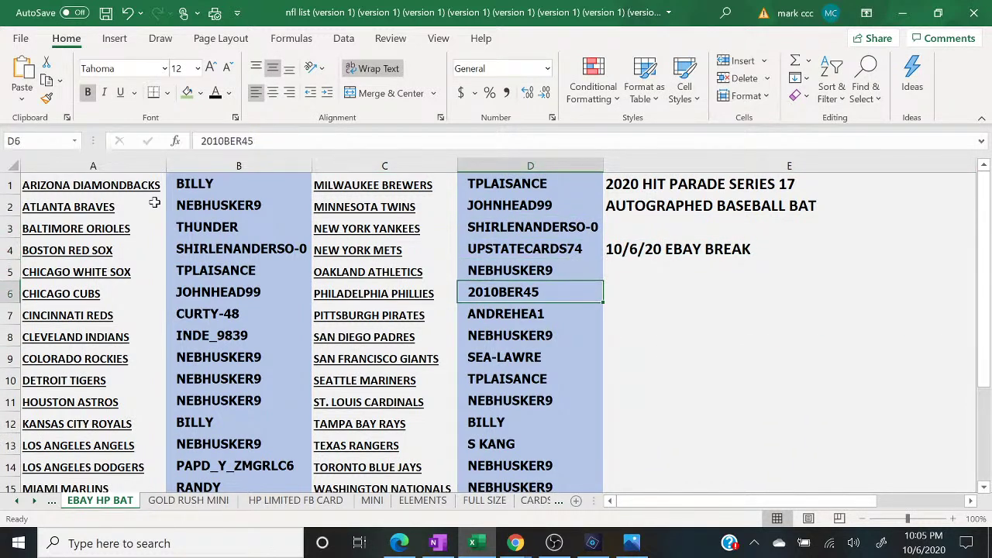
key(Down)
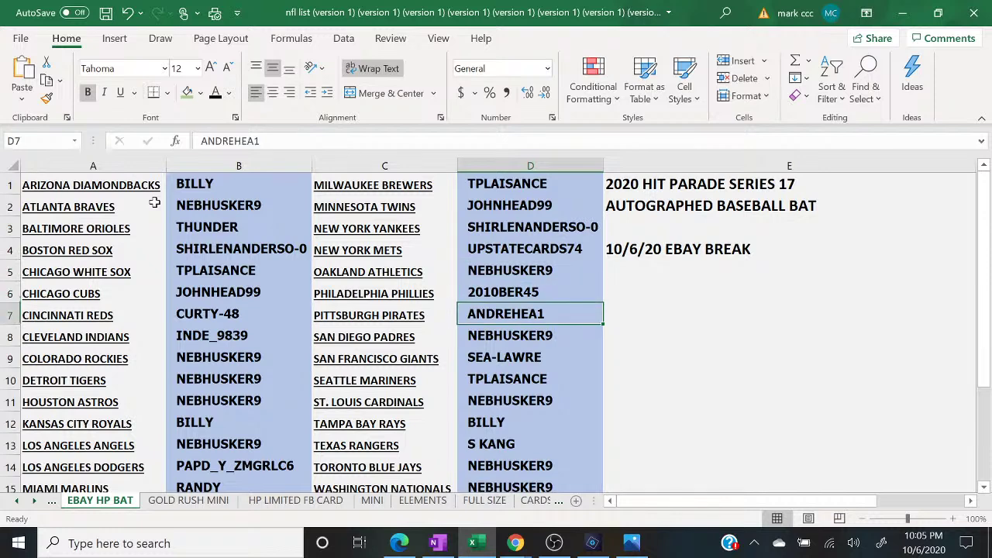
key(Down)
key(Down)
key(Down)
key(Down)
key(Down)
key(Down)
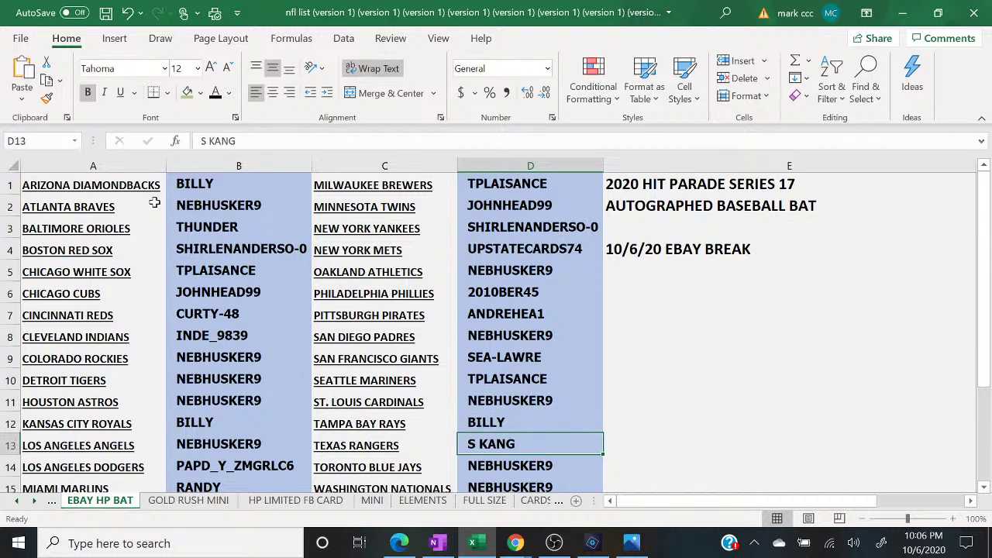
key(Up)
key(Up)
key(Up)
key(Up)
key(Up)
key(Up)
key(Up)
key(Up)
key(Up)
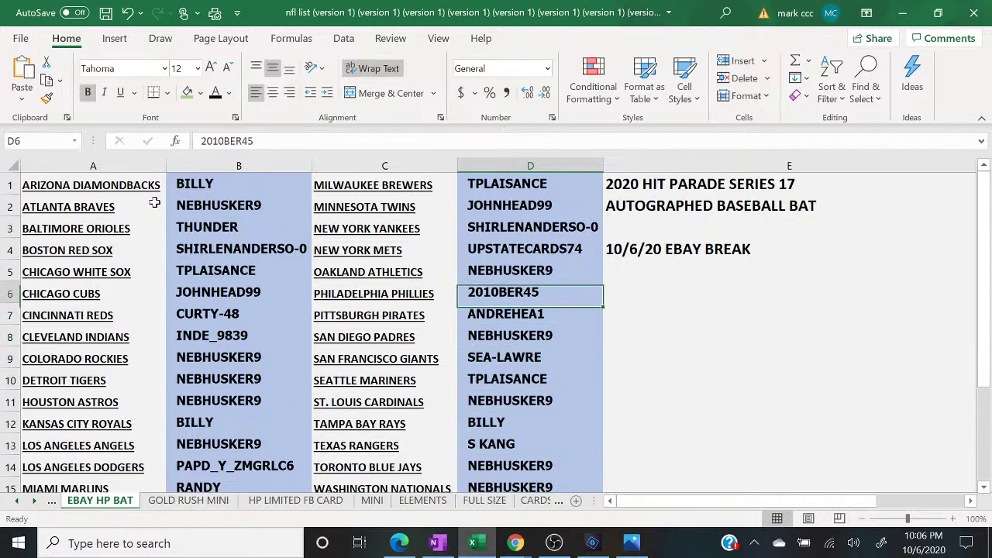
key(Right)
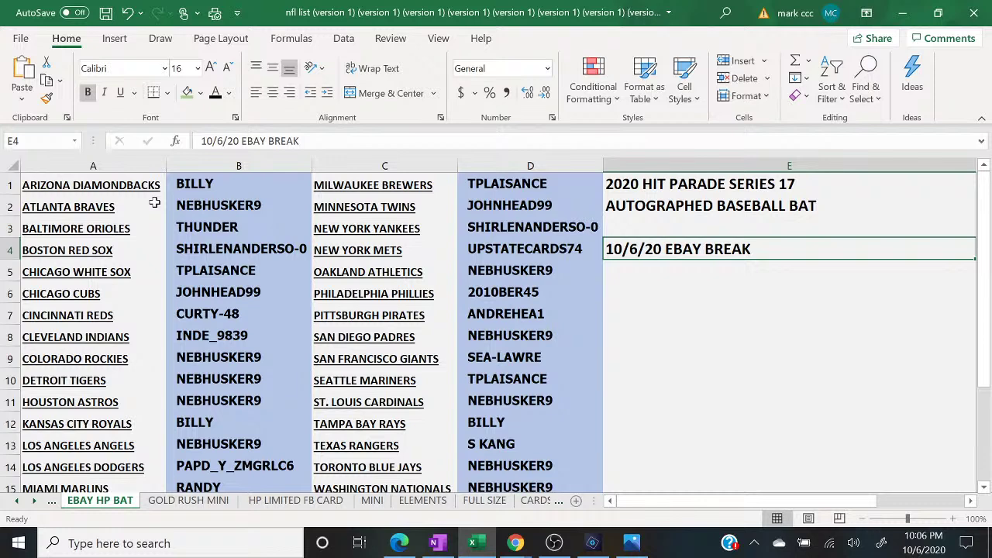
key(Left)
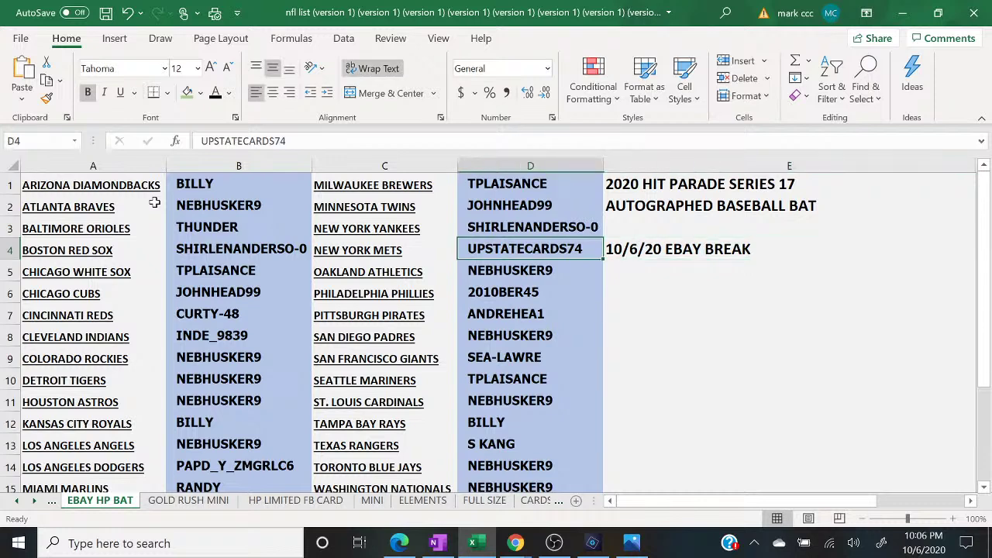
key(Right)
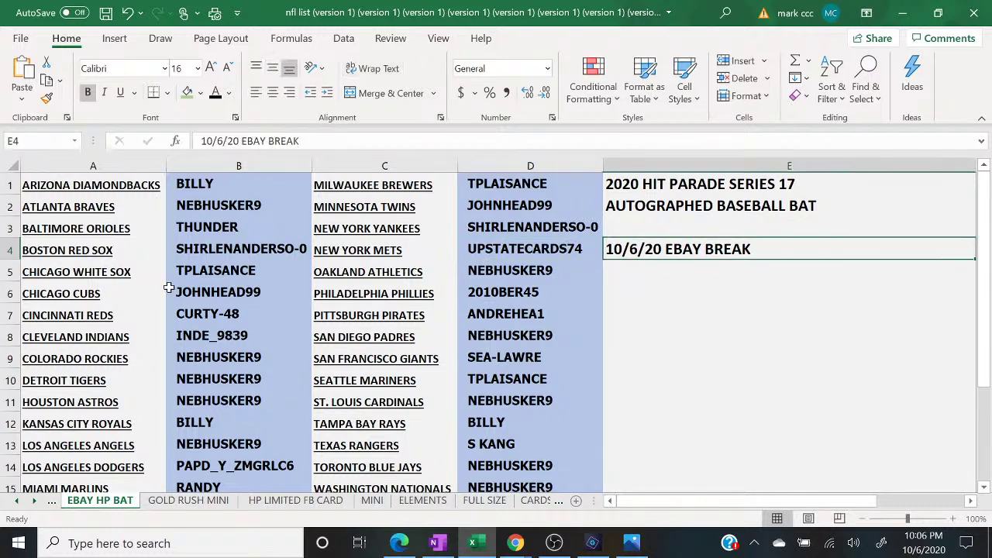
- In OBS, switch the stream to the camera 'Scene' to show the signed bat, then back to 'display'
click(554, 543)
click(169, 375)
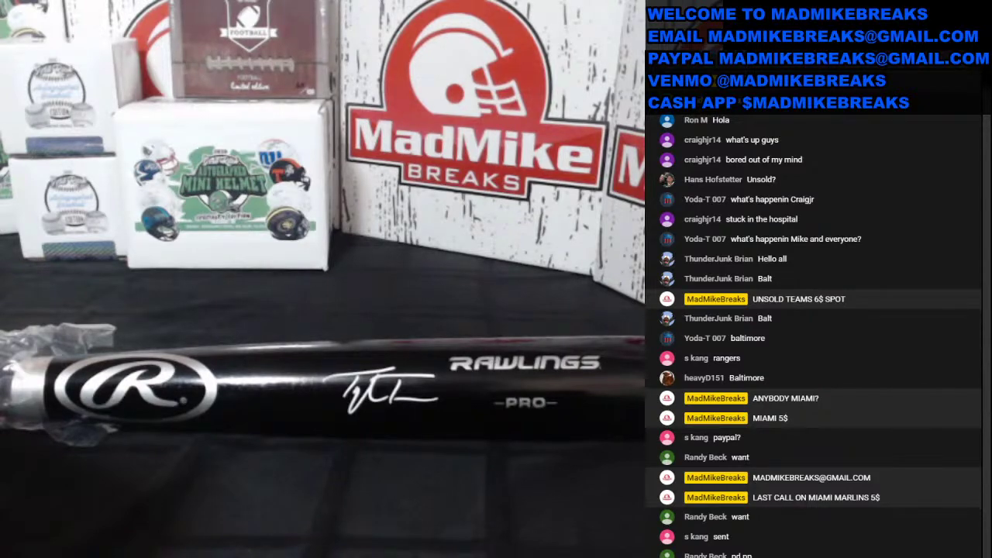
click(106, 403)
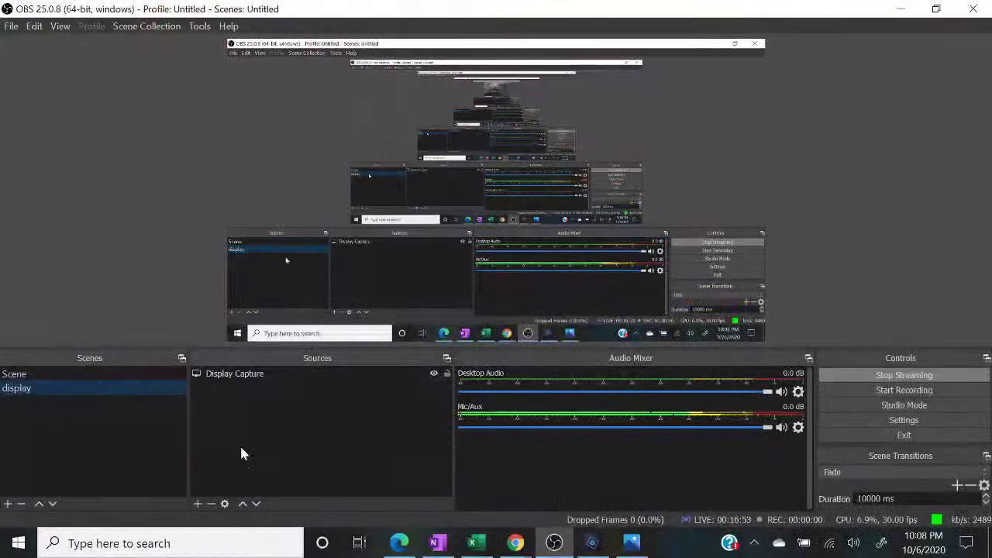
click(476, 543)
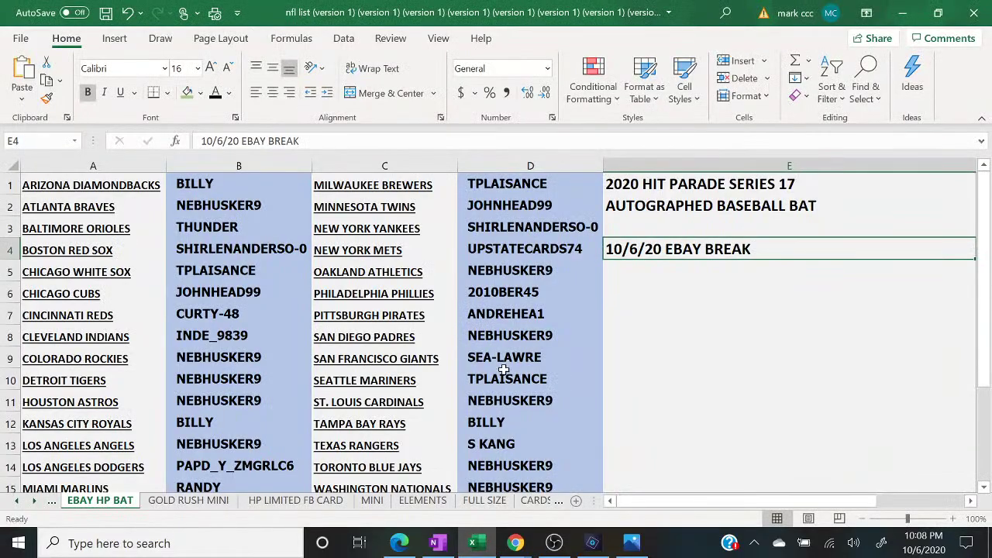
click(560, 380)
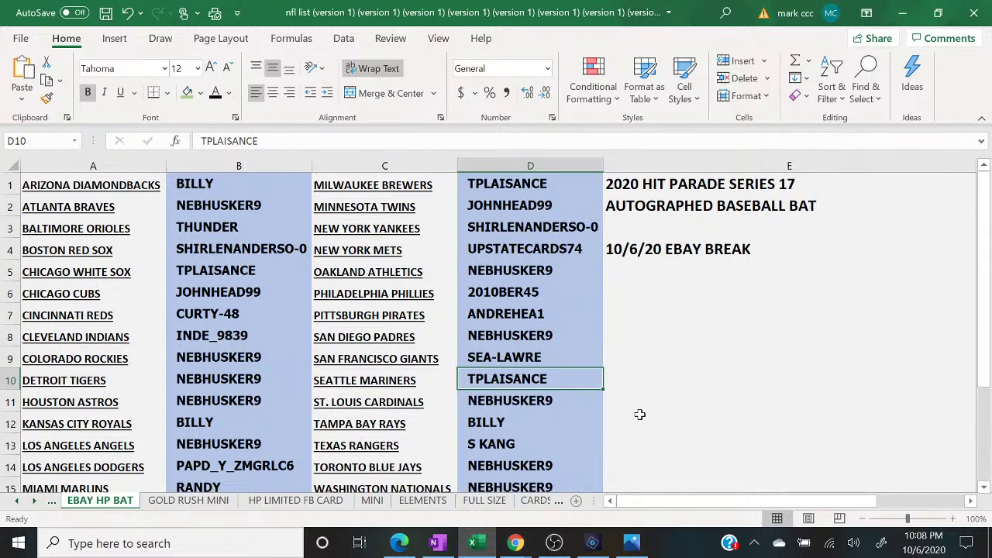
mouse_move(519, 545)
click(590, 488)
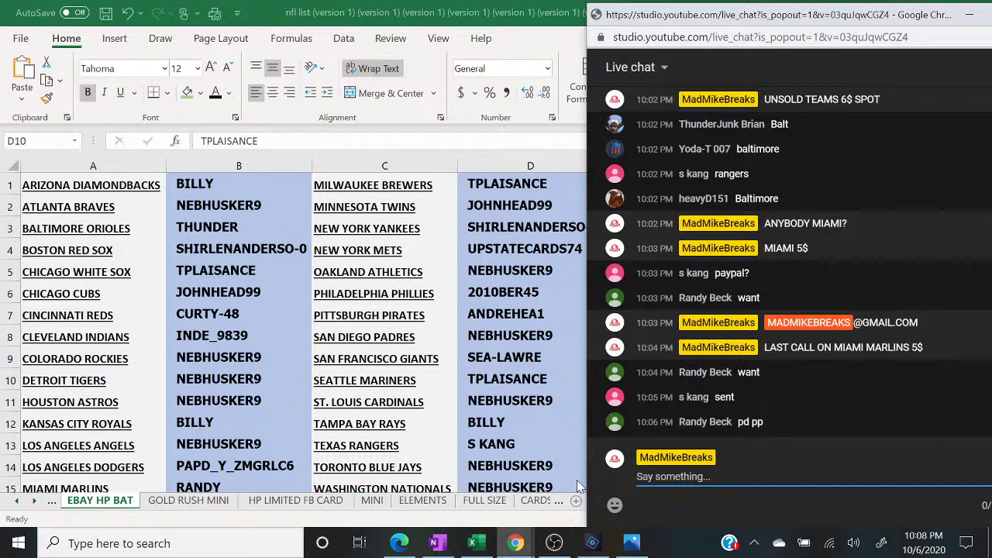
click(208, 505)
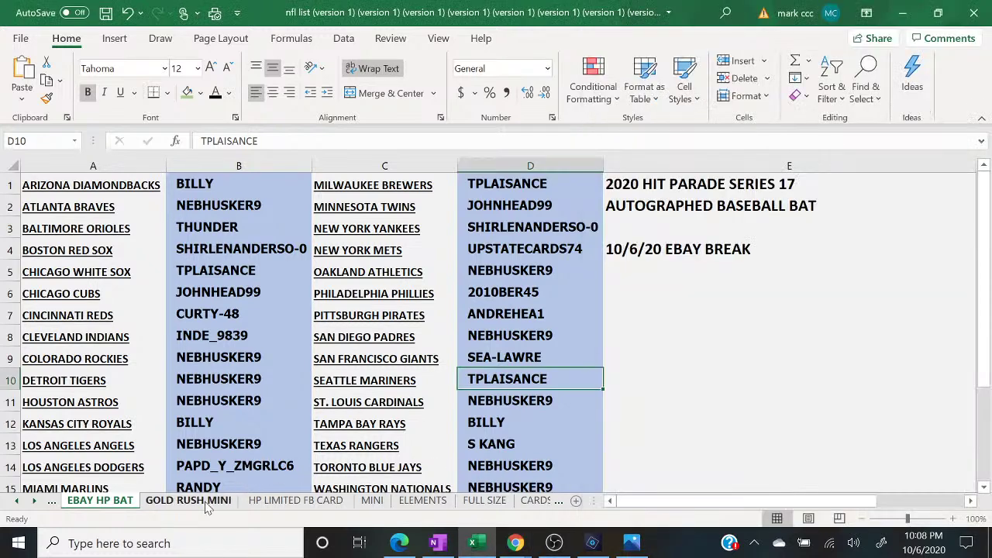
- Open the GOLD RUSH MINI sheet, select D5 beside New England Patriots, and bring the live chat forward
click(208, 506)
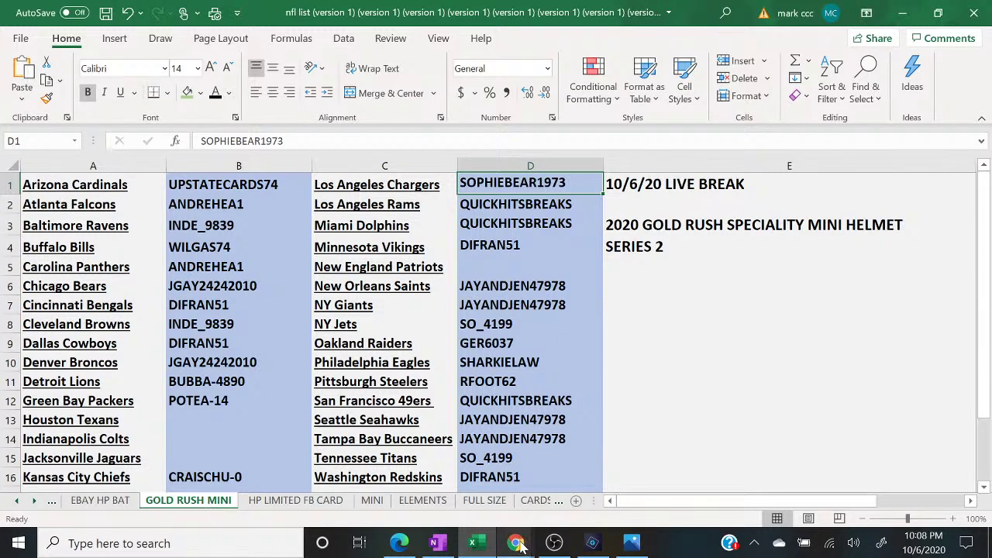
click(478, 254)
click(480, 263)
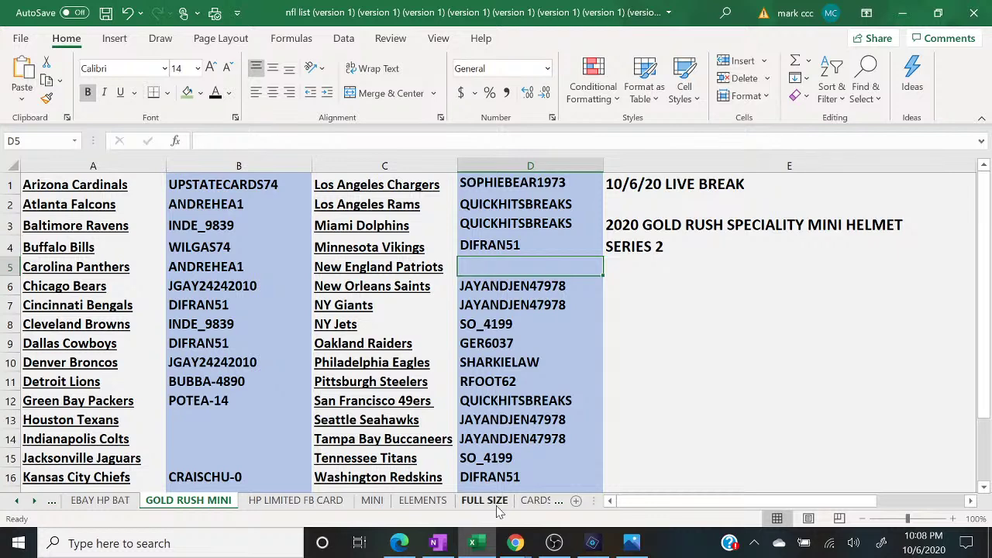
mouse_move(512, 546)
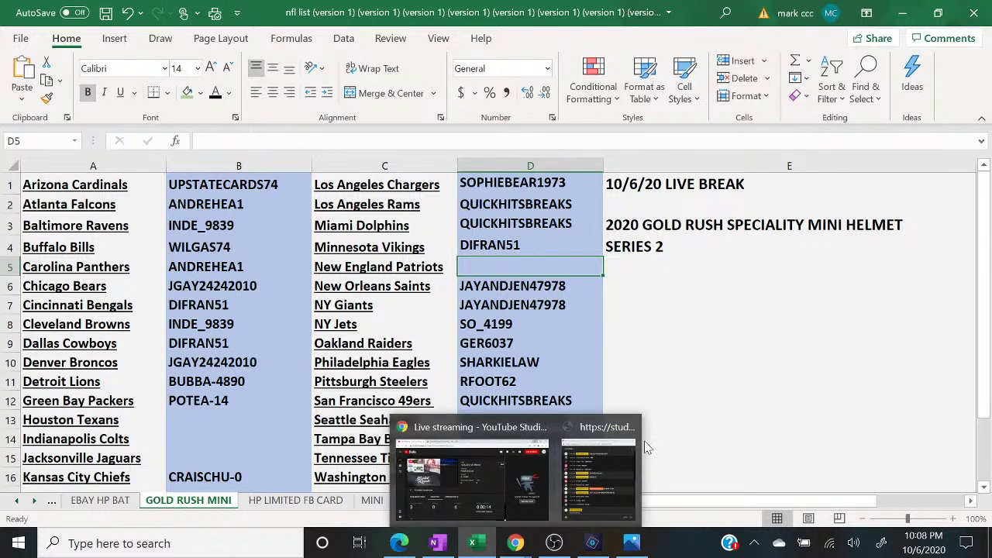
click(630, 466)
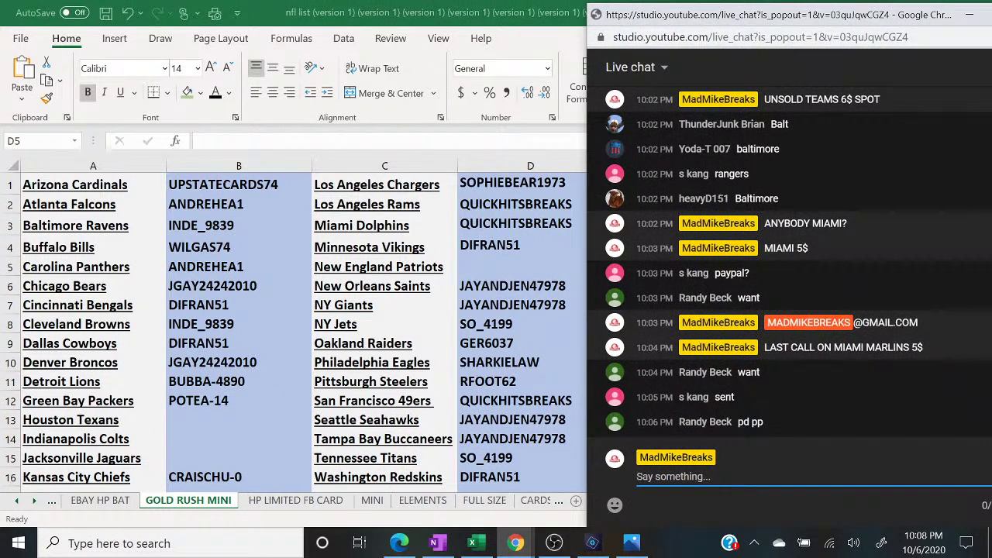
- Post 'UNSOLD TEAMS ON MINI HELMET 4$ SPOT' in the live chat
text(UNSOLD TEAMS )
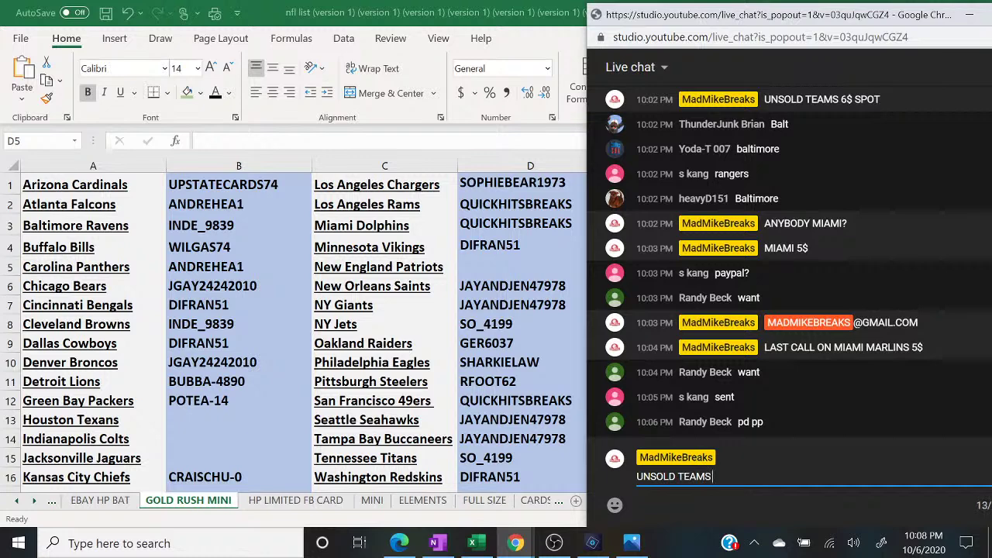
text(ON MINI HELME)
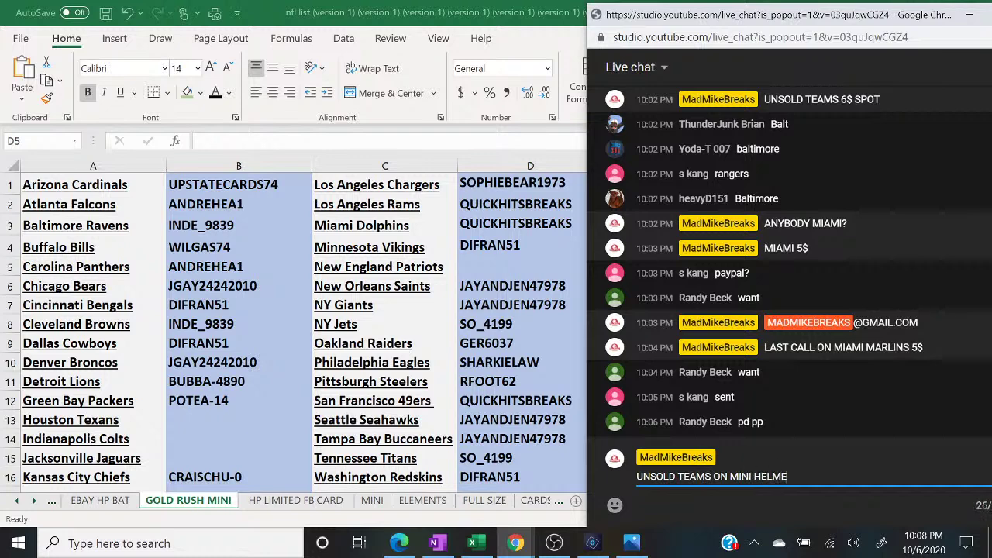
text(T 4$)
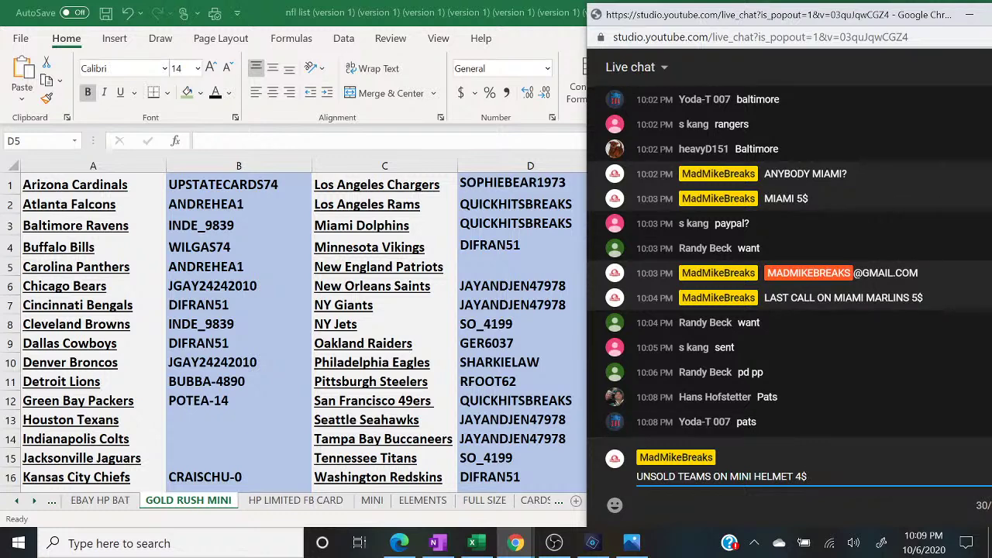
text( SPOT)
key(Return)
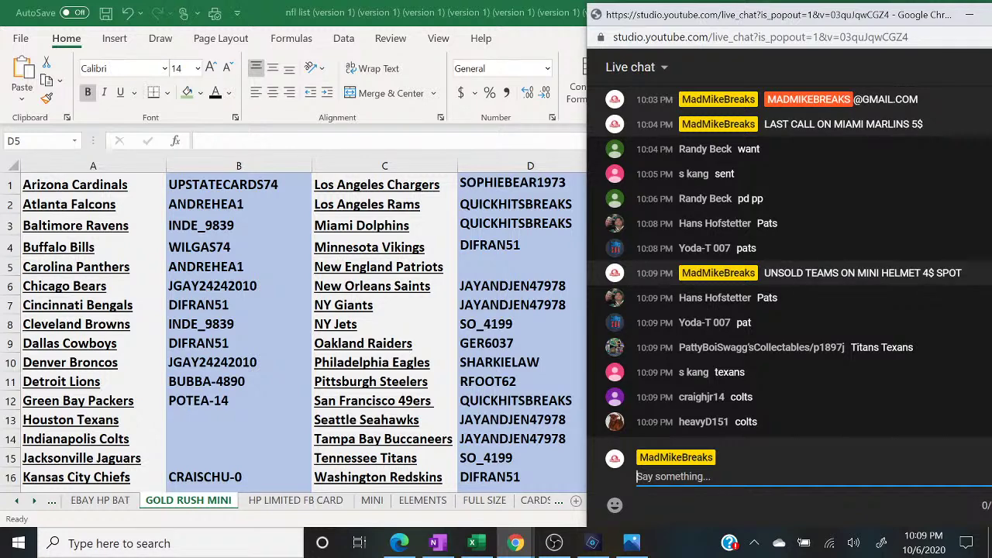
- Enter the New England Patriots buyer's name in D5, then check the live chat
double_click(500, 264)
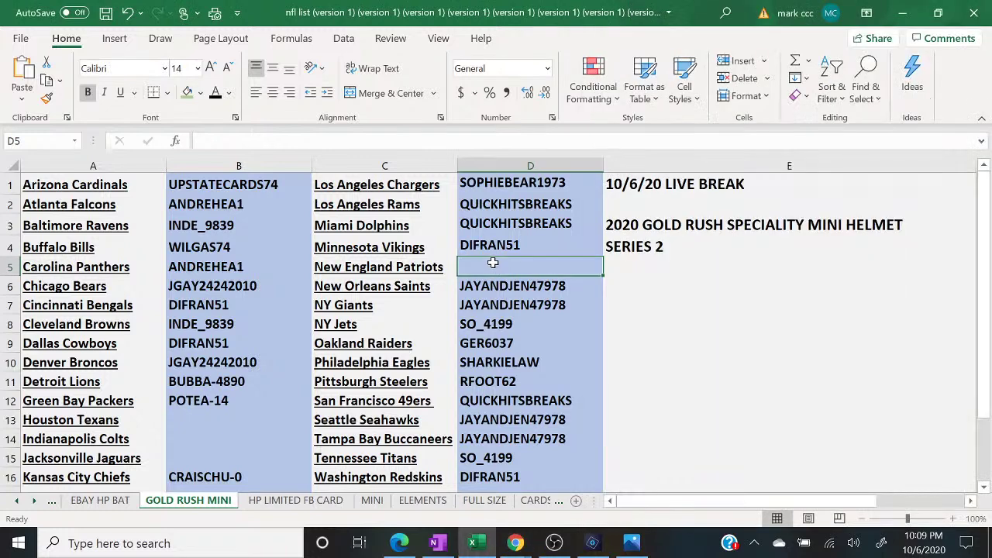
text(HANS)
key(Return)
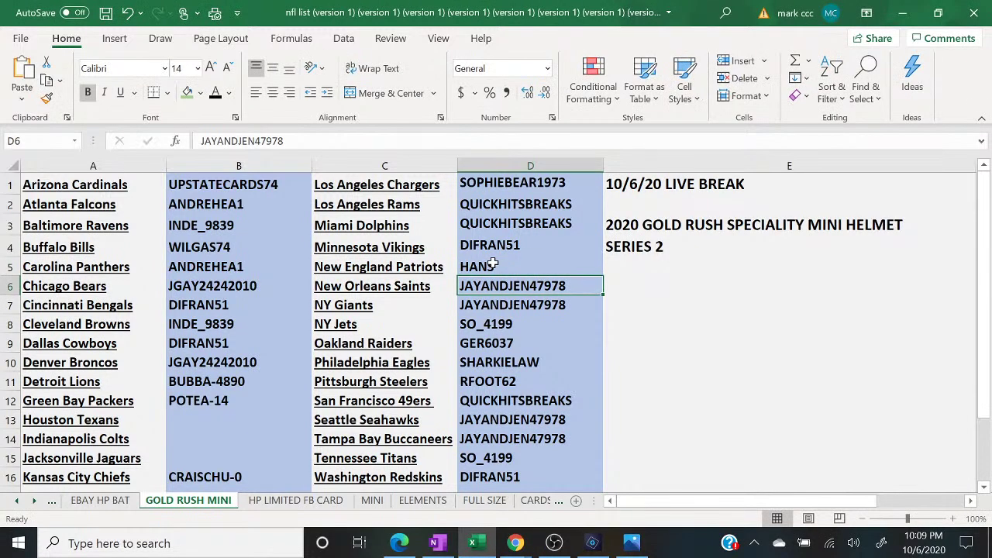
mouse_move(511, 546)
click(678, 476)
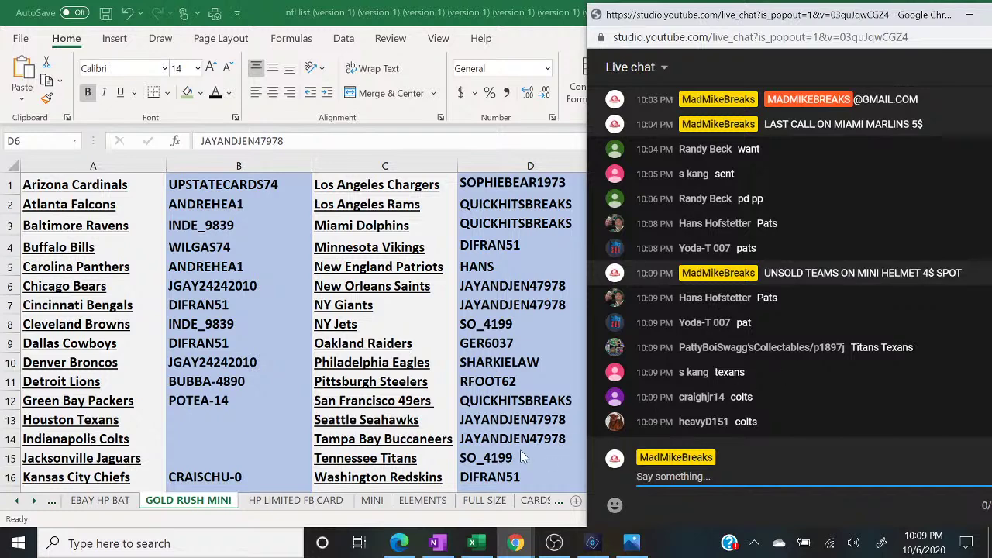
- Enter buyers beside Houston Texans in B13 and Indianapolis Colts in B14, checking the chat between
click(207, 413)
text(PA)
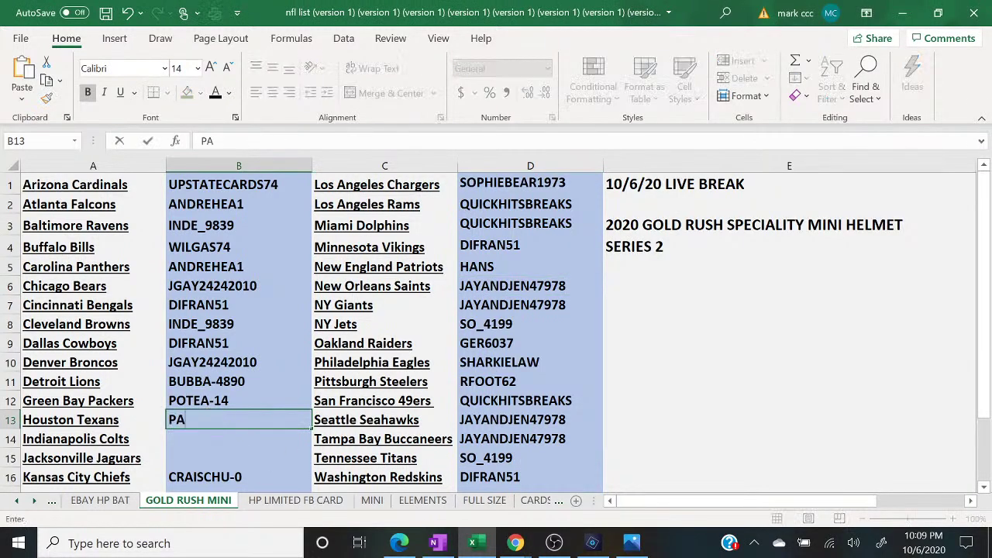
text(TTYBOI)
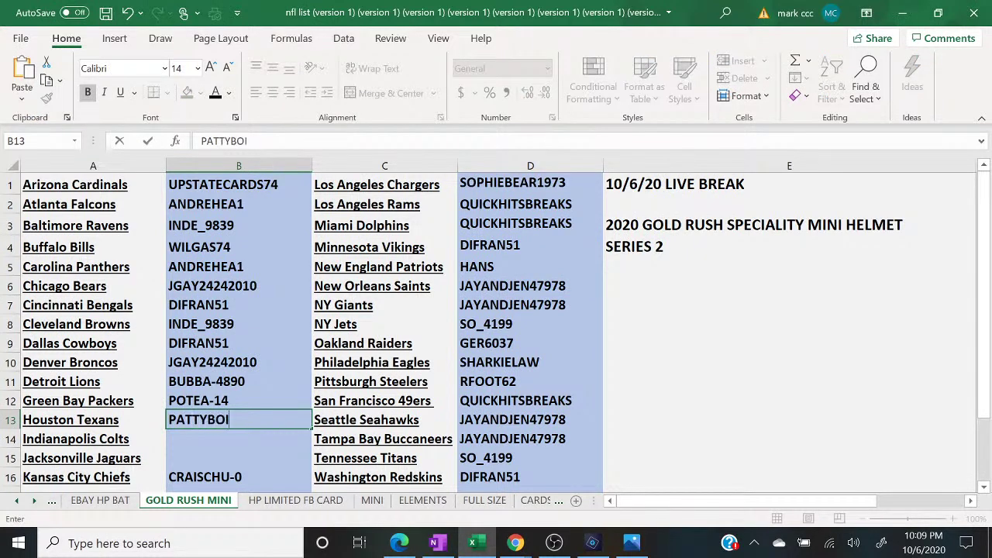
key(Return)
mouse_move(515, 542)
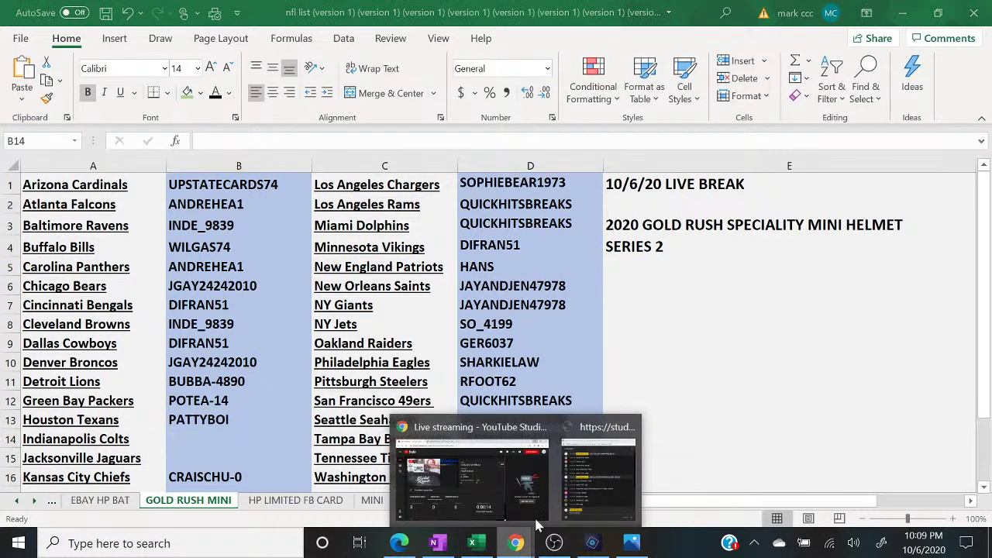
click(601, 483)
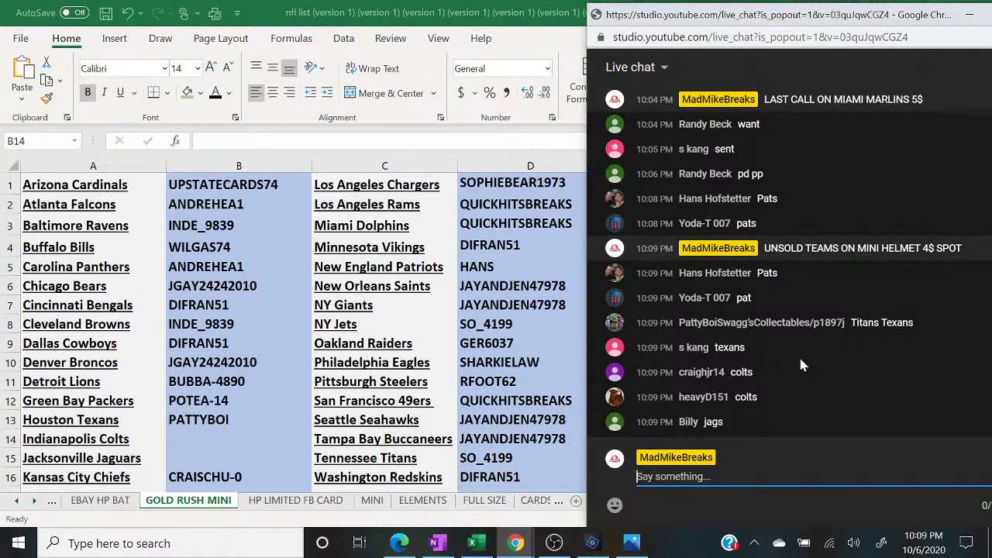
click(240, 430)
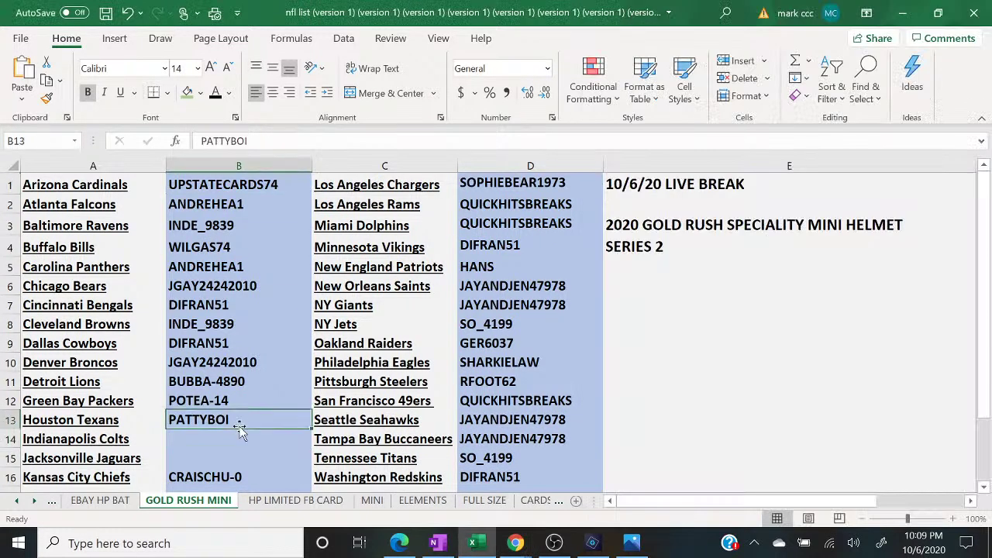
click(238, 440)
text(JR)
key(Return)
mouse_move(516, 543)
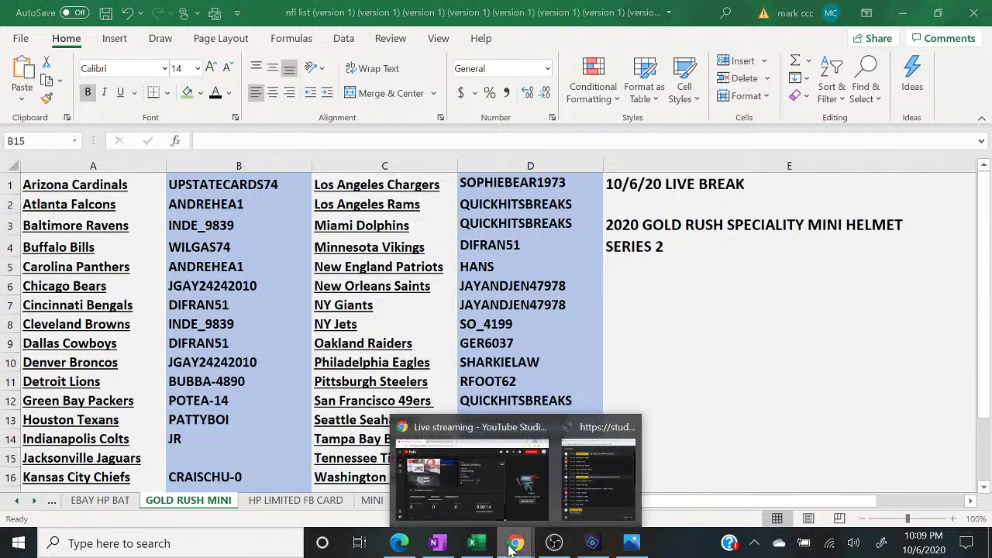
click(587, 490)
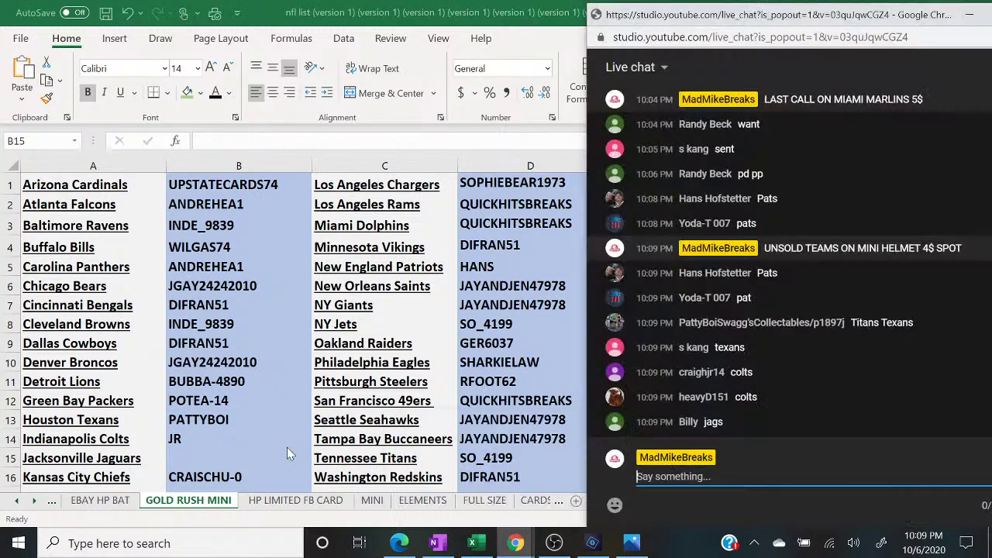
- Enter the Jacksonville Jaguars buyer in B15 and post 'CLOSED' in the live chat
click(197, 456)
text(BILLY)
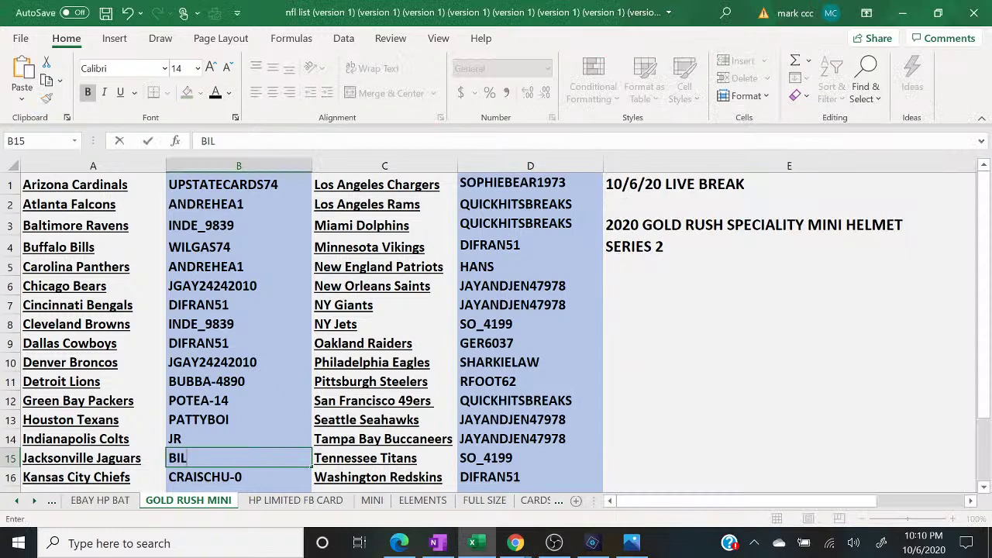
mouse_move(516, 543)
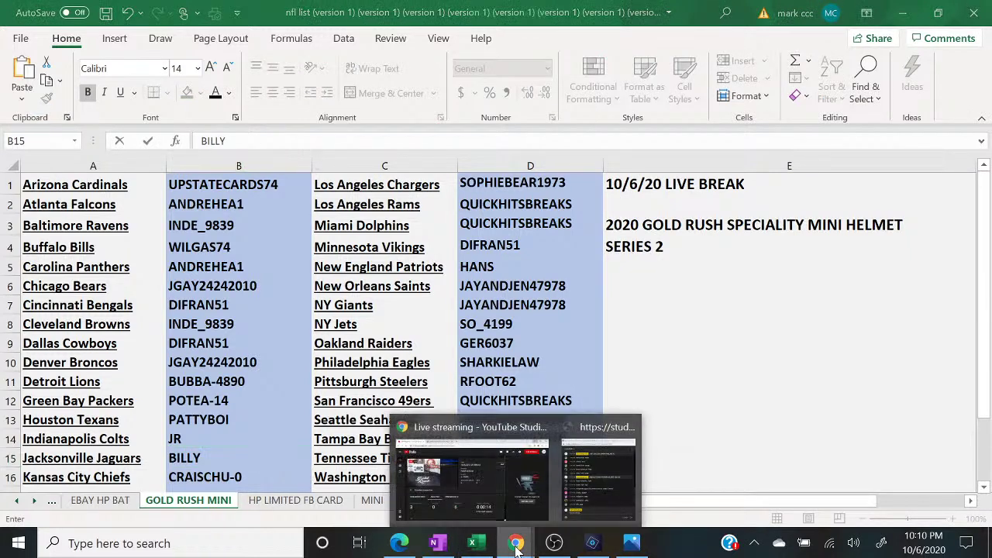
click(595, 477)
text(CLOSED)
key(Return)
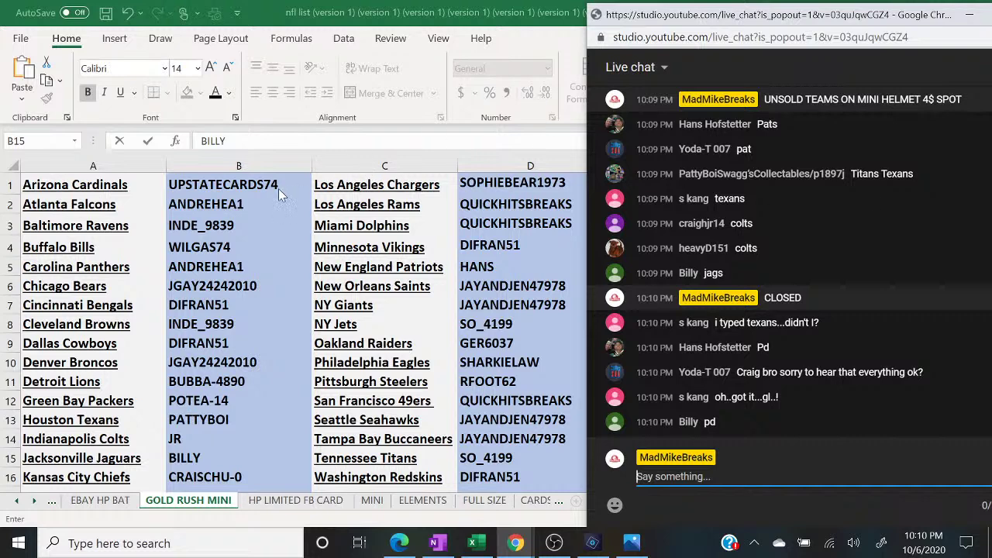
- Back in the GOLD RUSH MINI sheet, step through column B buyers from B3 to Kansas City Chiefs
key(alt+Tab)
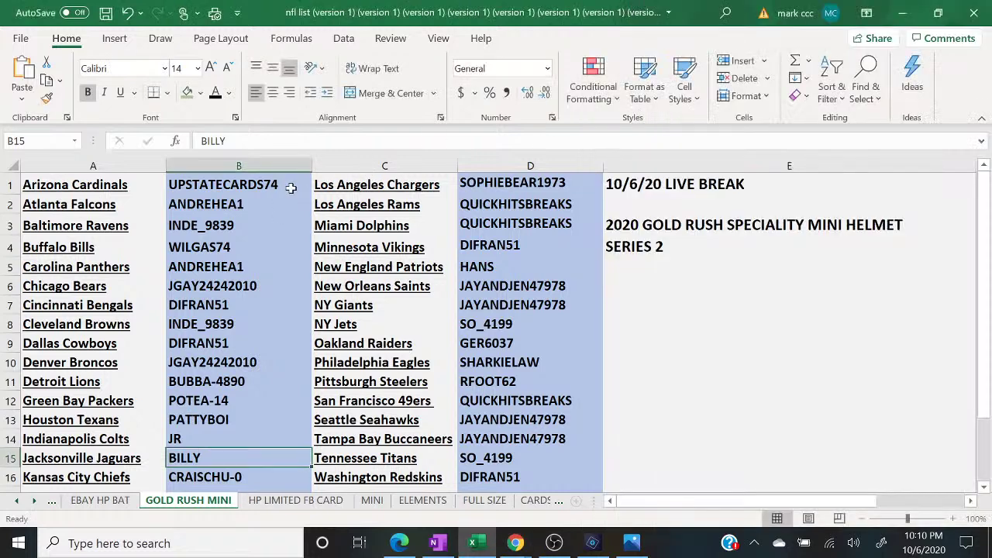
click(252, 222)
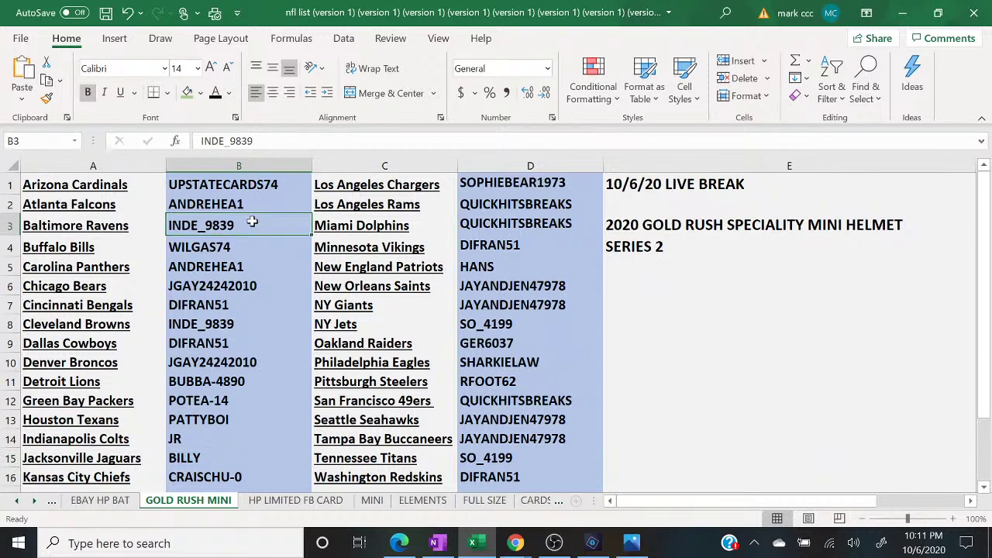
key(Down)
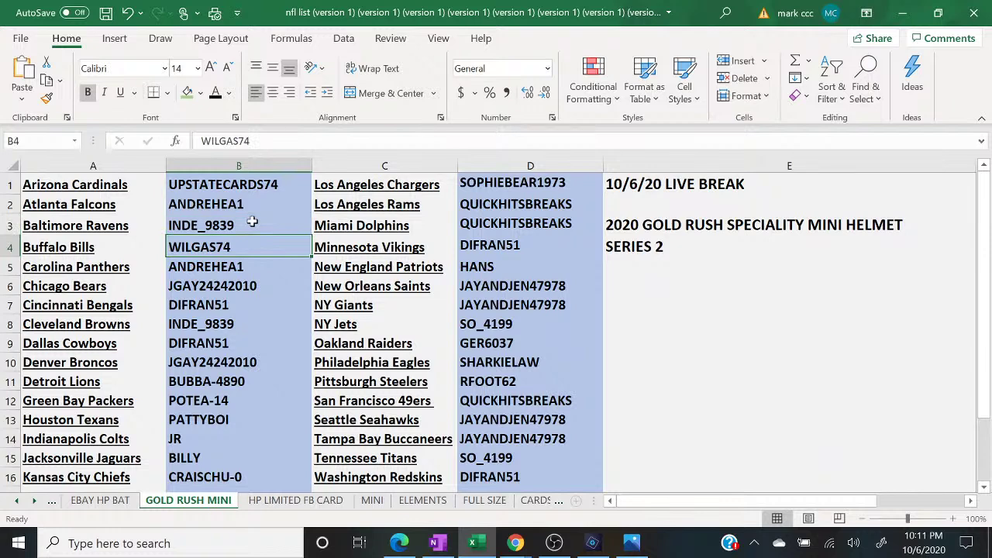
key(Down)
key(Down)
key(Down)
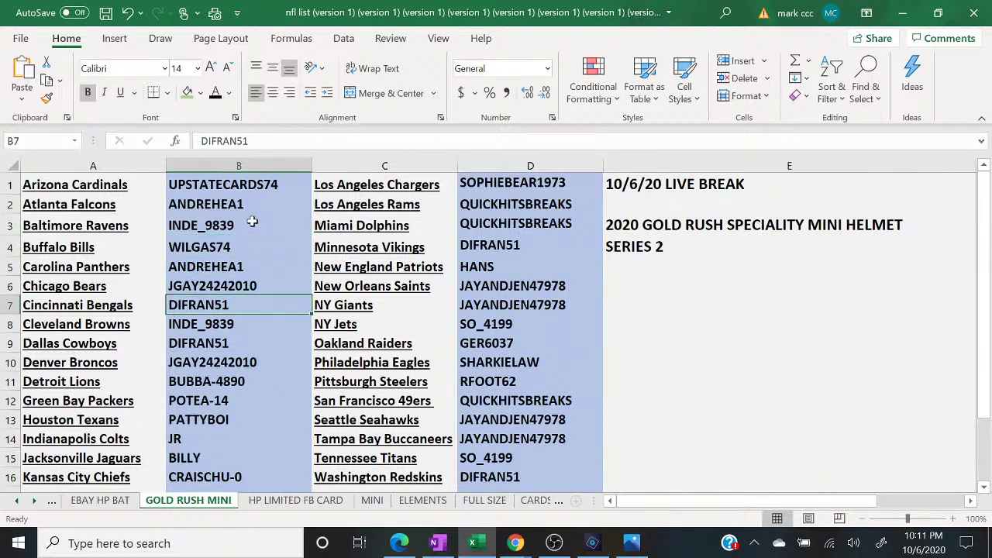
key(Down)
key(Down)
key(Down)
key(Down)
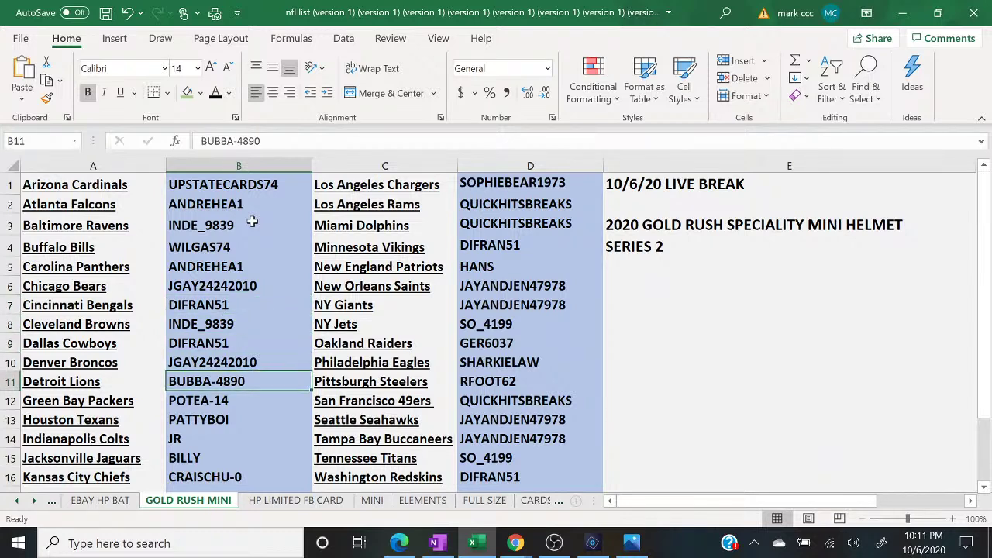
key(Down)
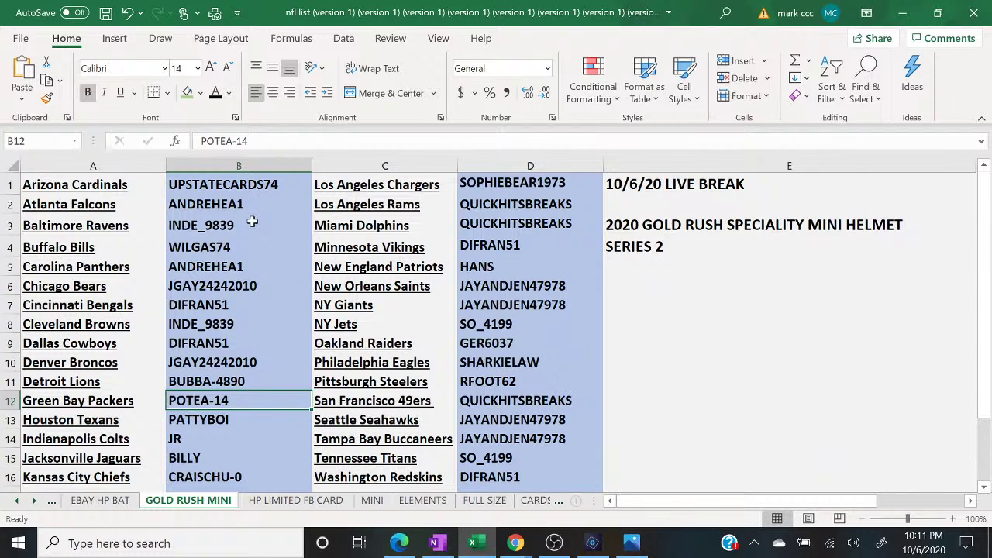
key(Down)
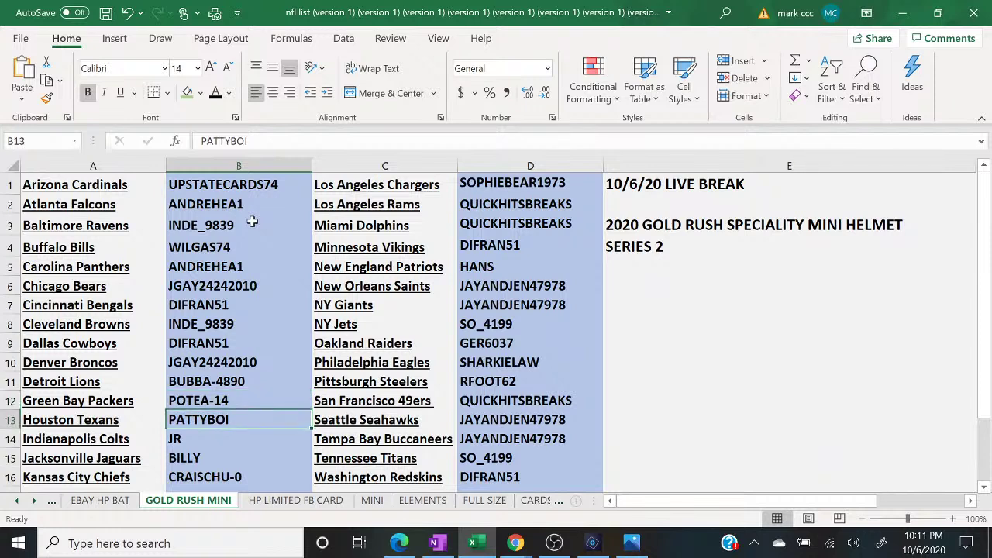
key(Down)
key(Down)
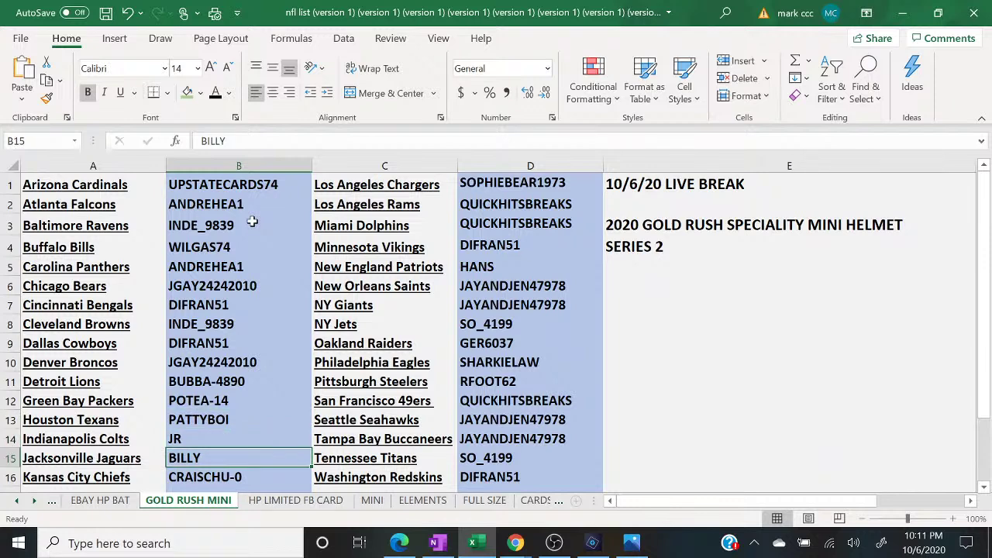
key(Down)
- Step through column D buyers from Los Angeles Rams to San Francisco 49ers, then bring the live chat forward
key(Right)
key(Right)
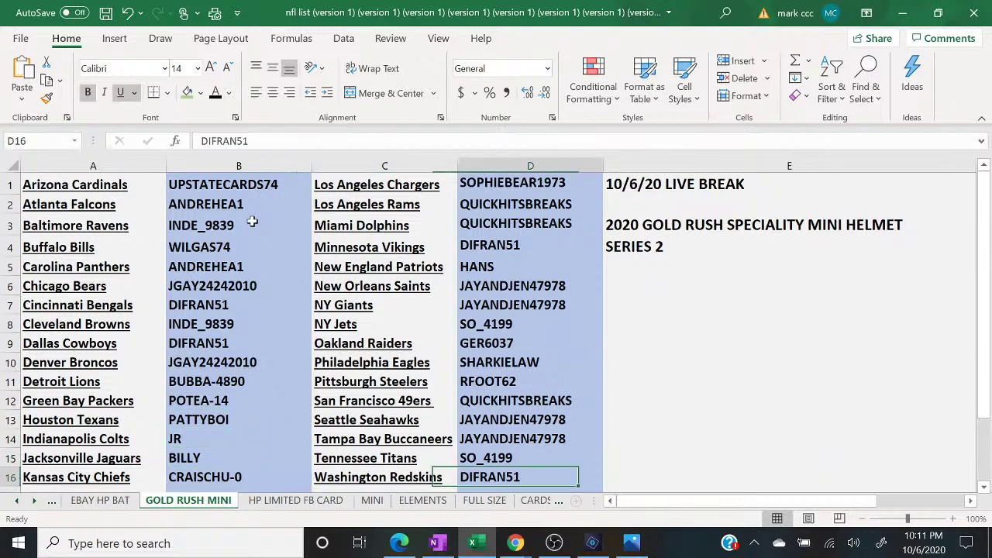
key(Up)
key(Up)
key(Up)
key(Up)
key(Up)
key(Up)
key(Up)
key(Up)
key(Up)
key(Up)
key(Up)
key(Up)
key(Up)
key(Up)
key(Up)
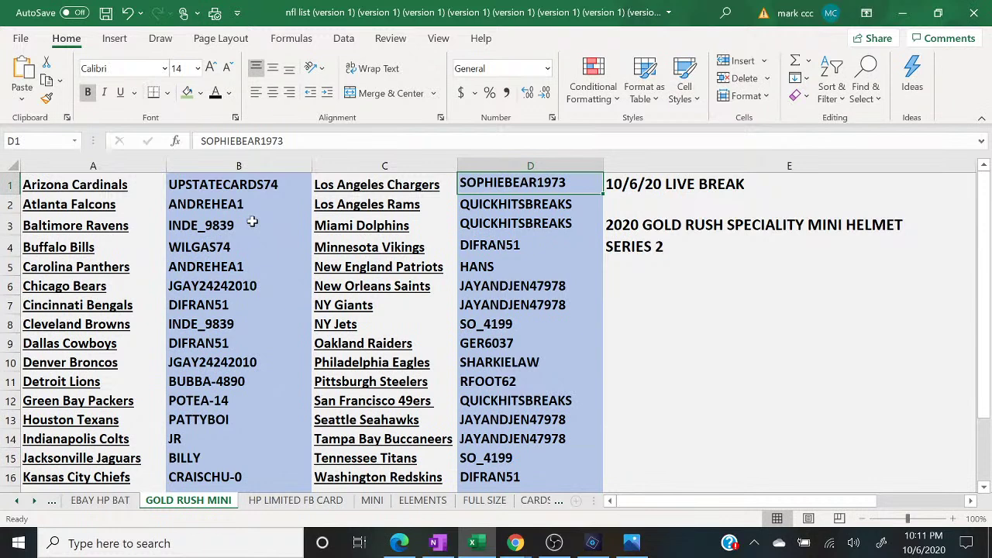
key(Down)
key(Down)
key(Down)
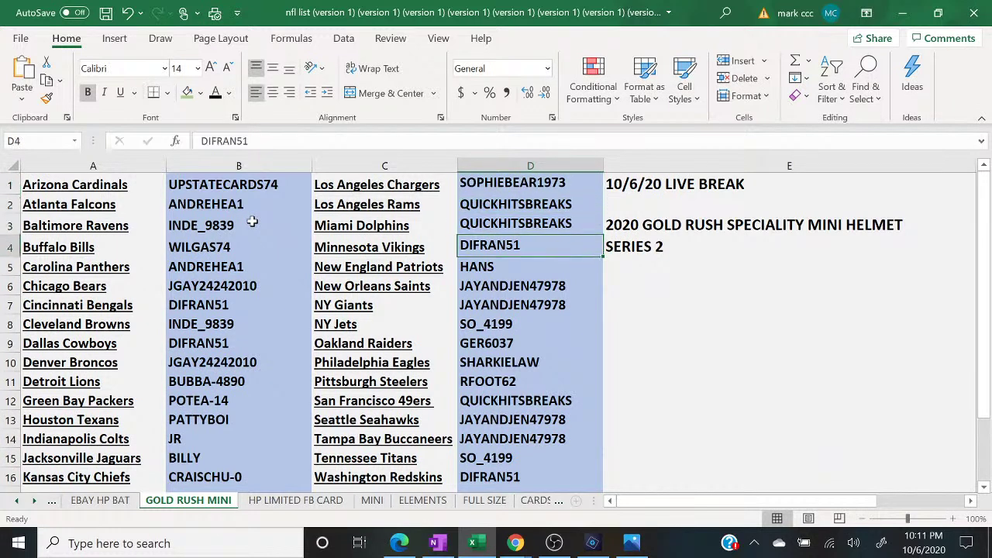
key(Down)
key(Down)
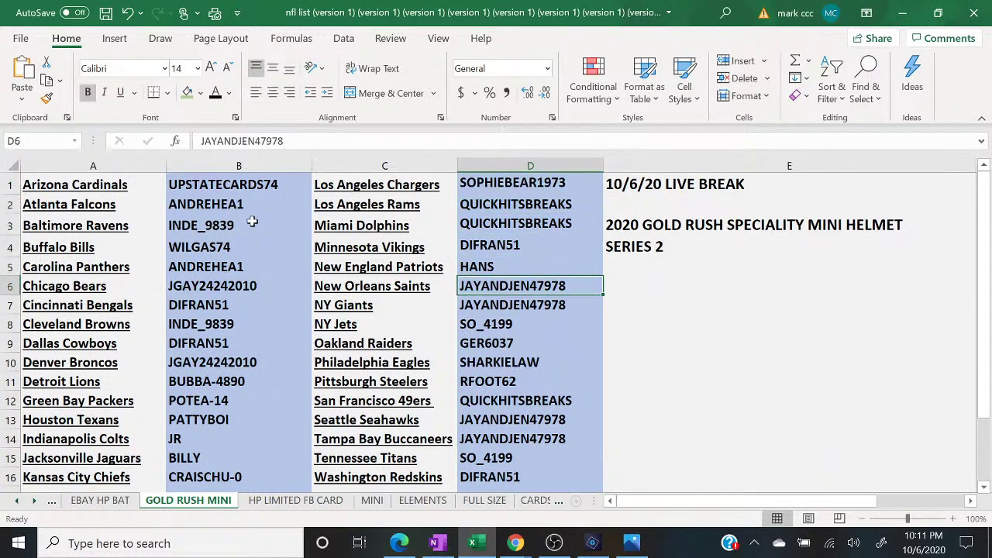
key(Down)
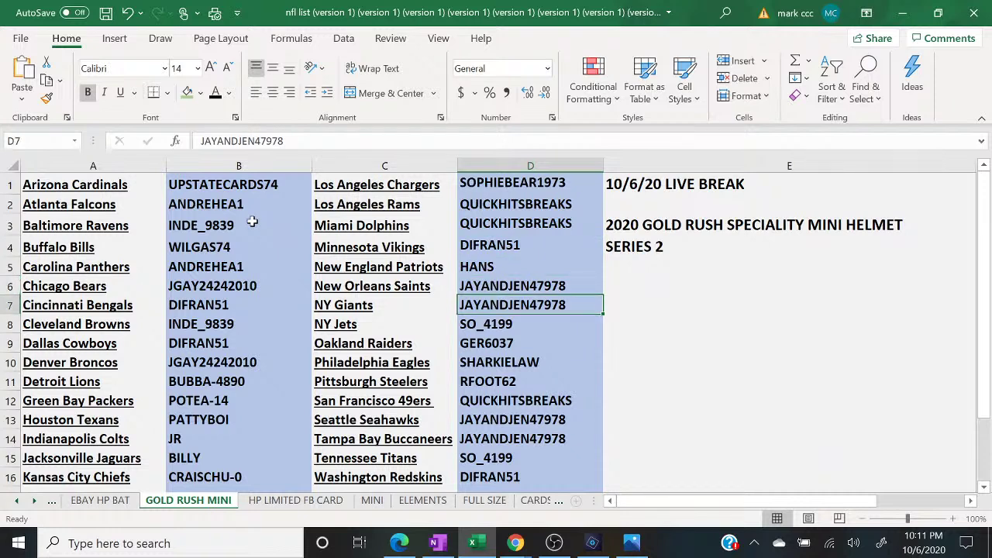
key(Down)
key(Down)
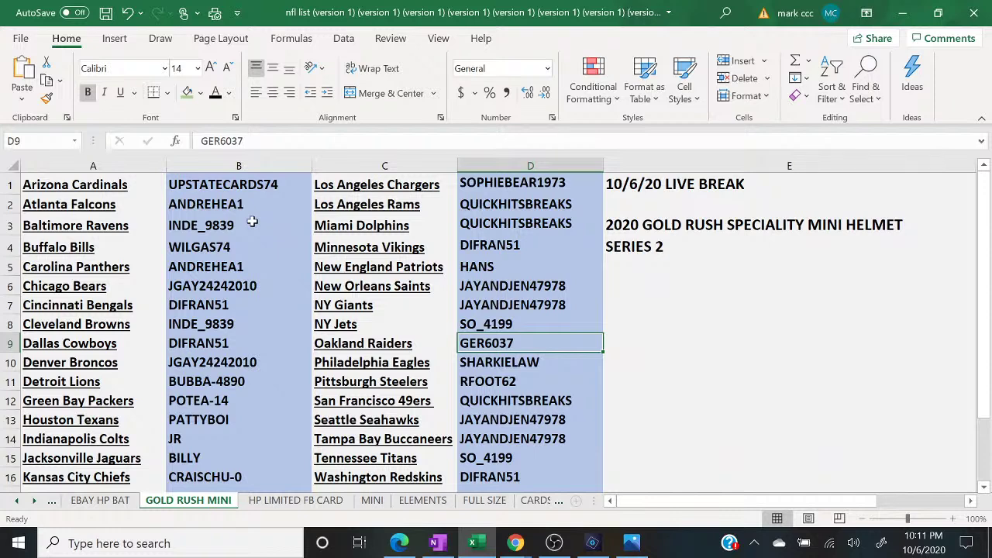
key(Down)
key(Down)
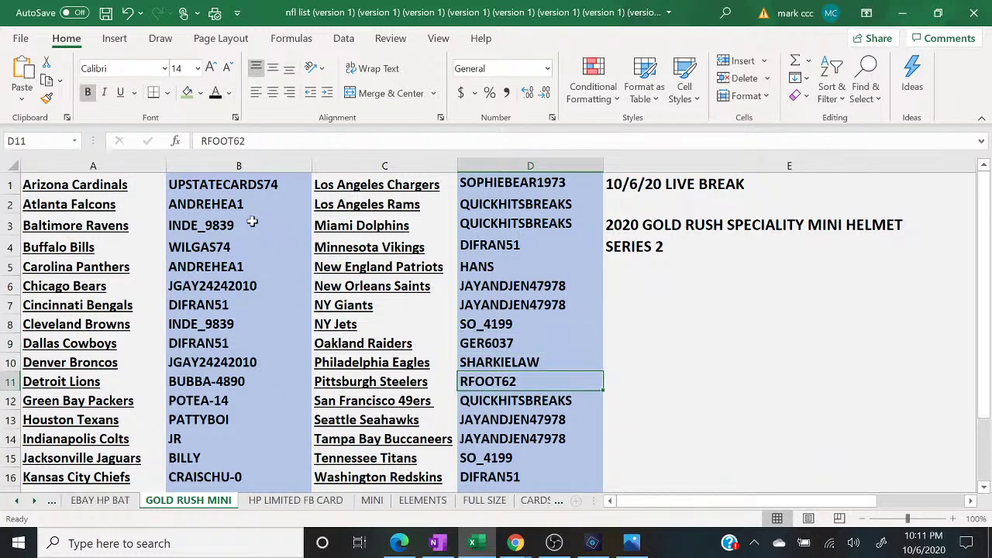
key(Down)
key(Down)
key(Down)
key(Down)
key(Down)
key(Right)
key(Right)
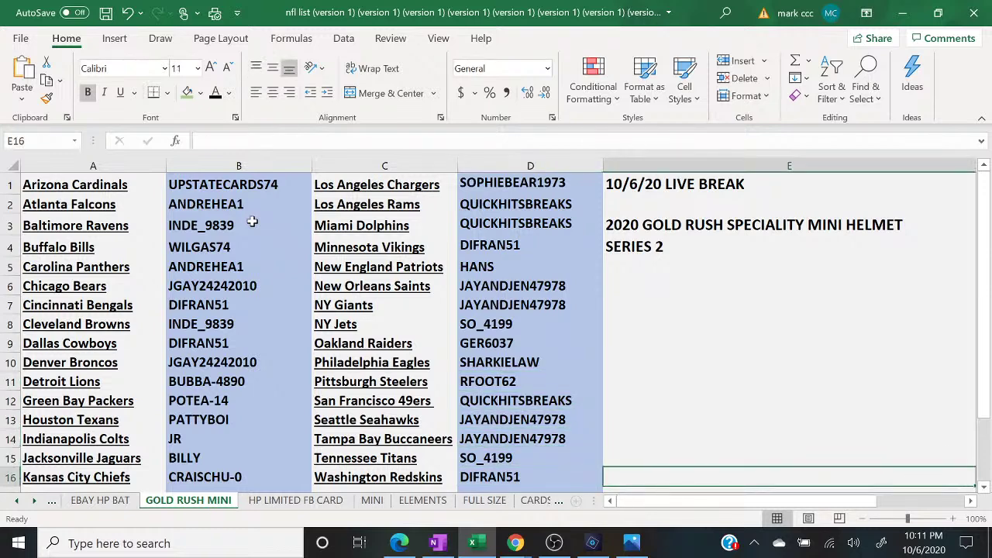
key(Left)
key(Left)
key(Left)
key(Left)
key(Left)
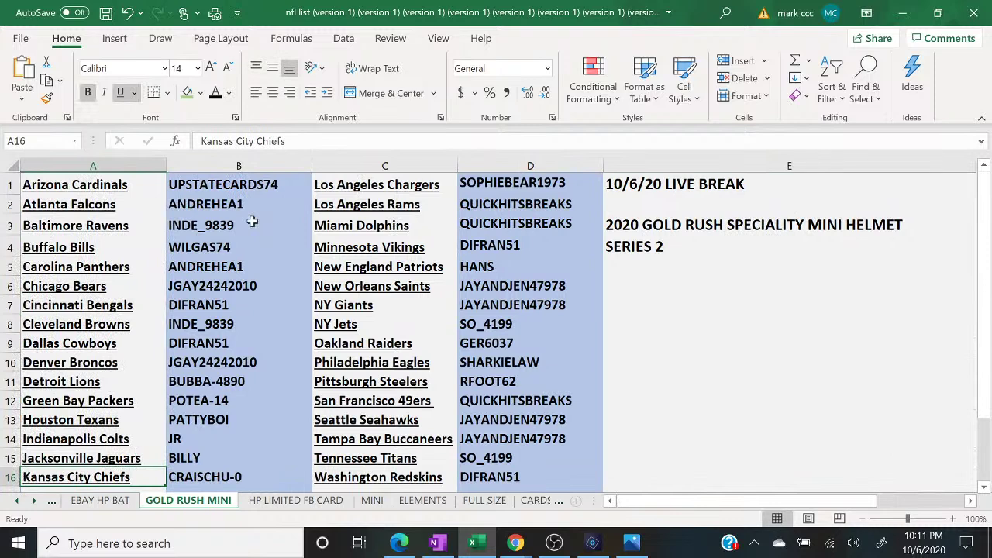
key(Right)
key(Right)
key(Right)
key(Right)
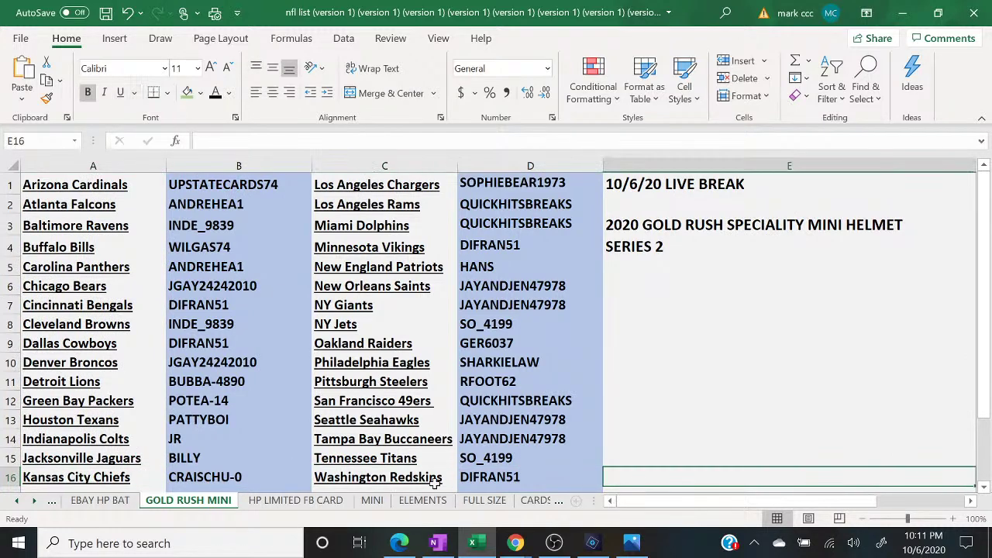
click(516, 542)
click(588, 496)
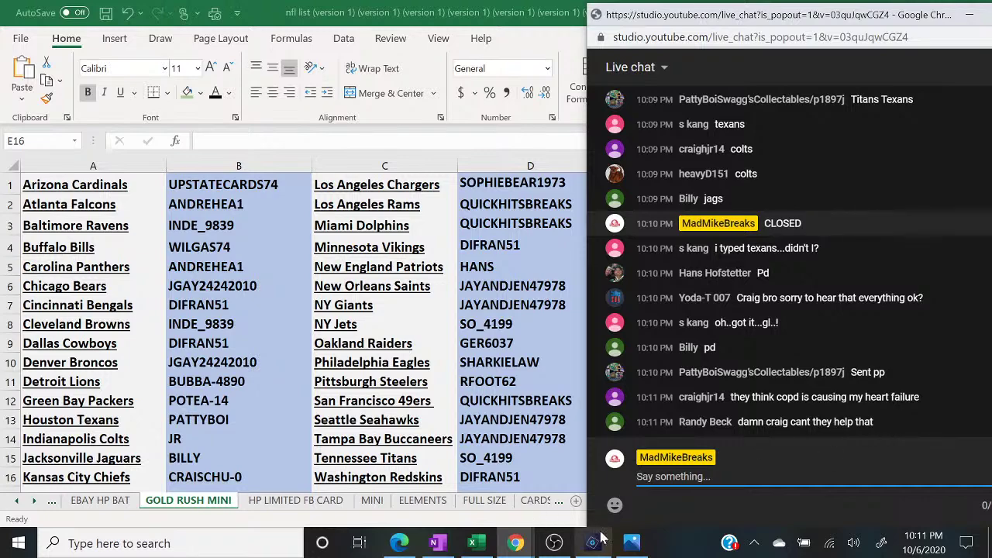
- Switch the OBS live output to the display scene and return to the Excel sheet
click(554, 542)
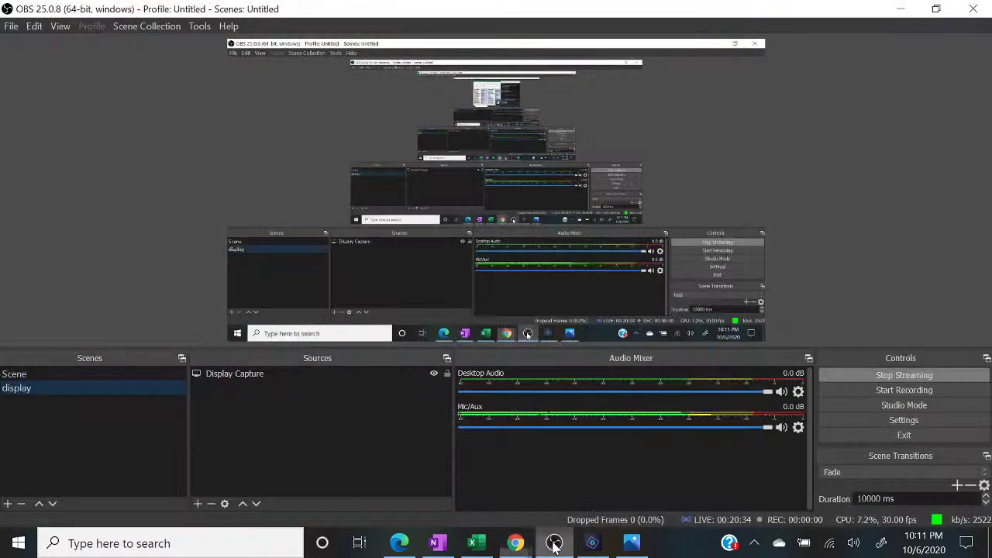
click(104, 368)
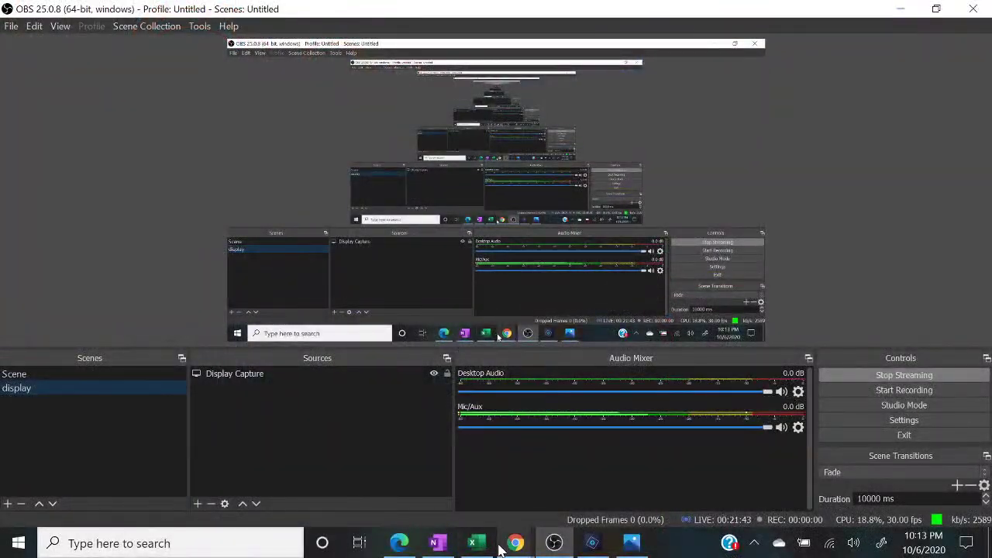
click(485, 546)
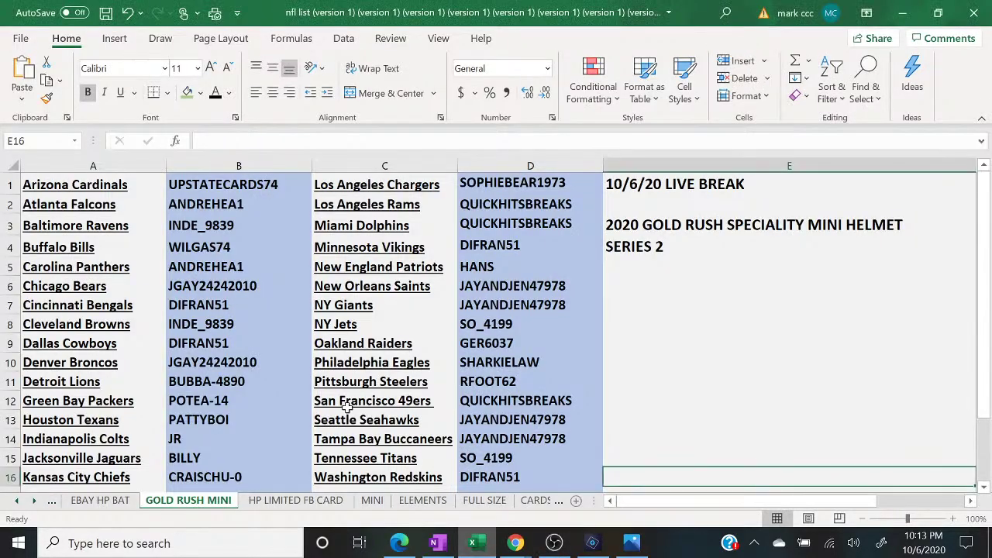
- Select the Baltimore Ravens buyer cell B3, then show the HP LIMITED FB CARD sheet
click(254, 228)
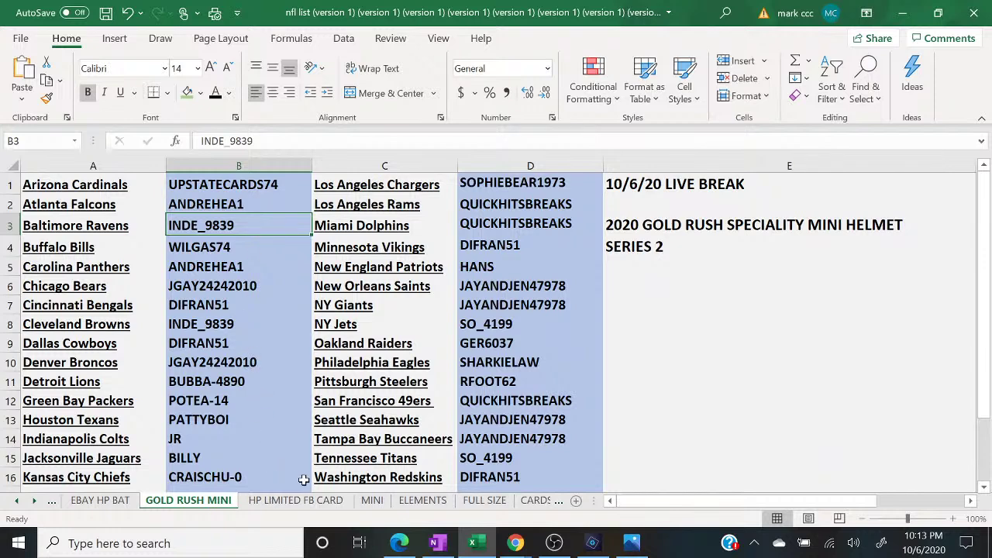
click(331, 501)
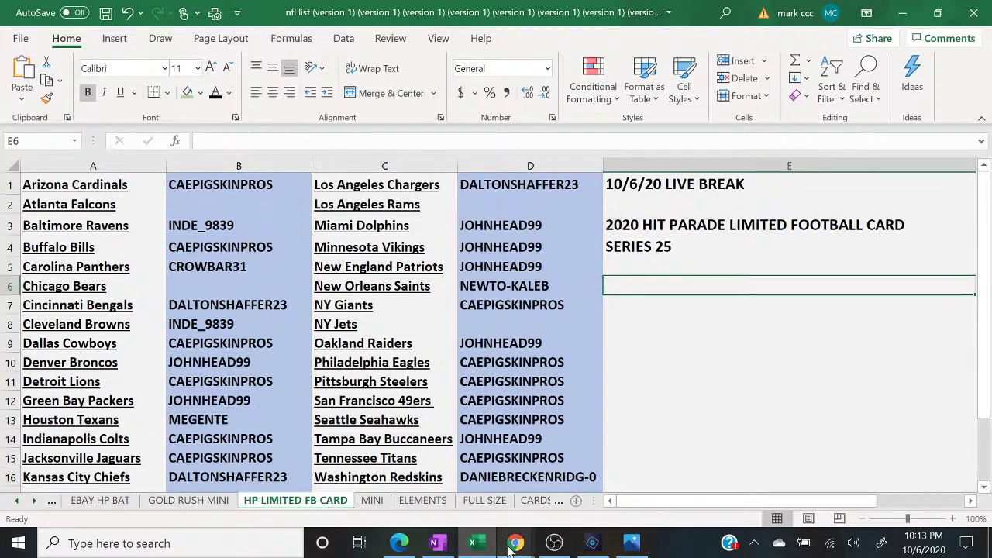
- Post 'UNSOLD TEAMS 6$ SPOT' in the YouTube live chat, then return to the NY Jets buyer cell
click(597, 473)
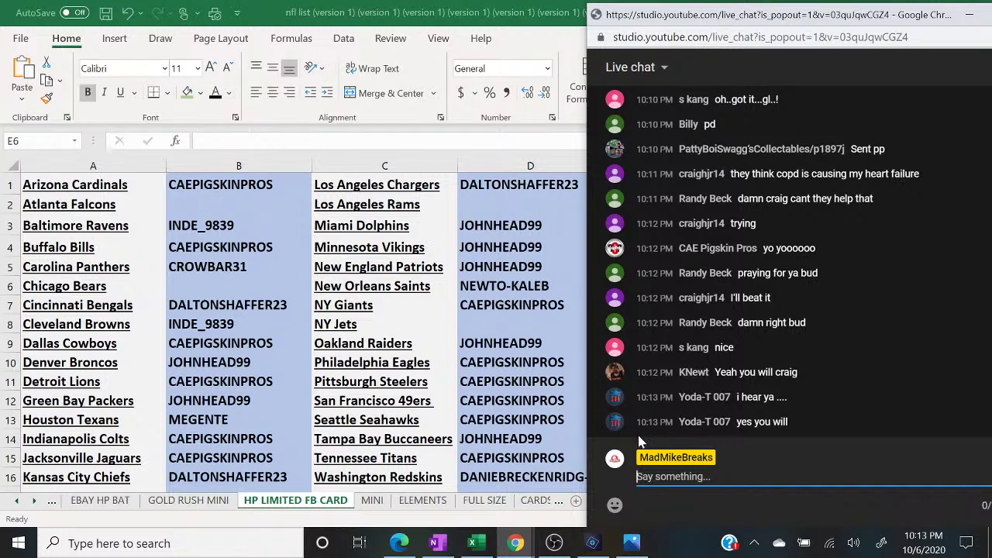
text(UN)
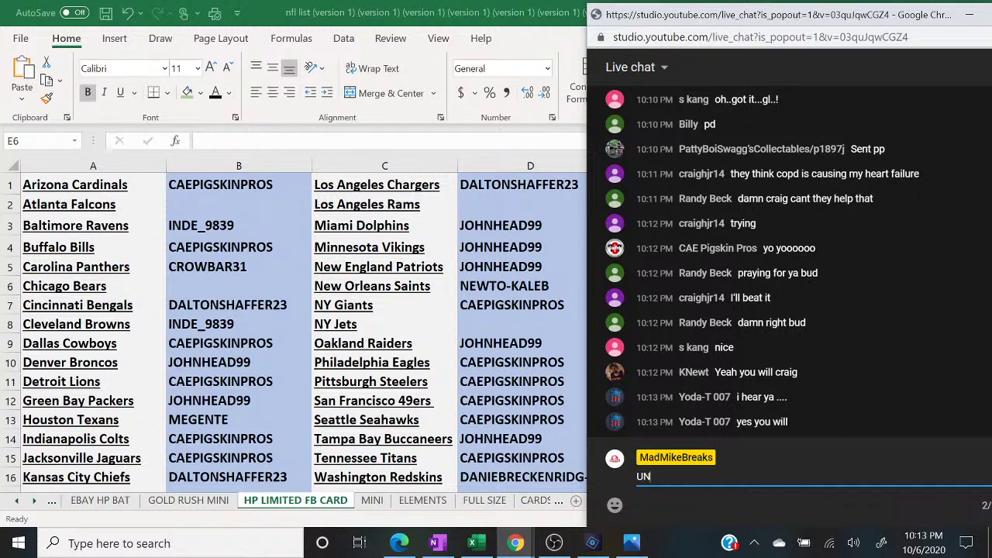
text(SOLD TEAMS 6$ SPOT)
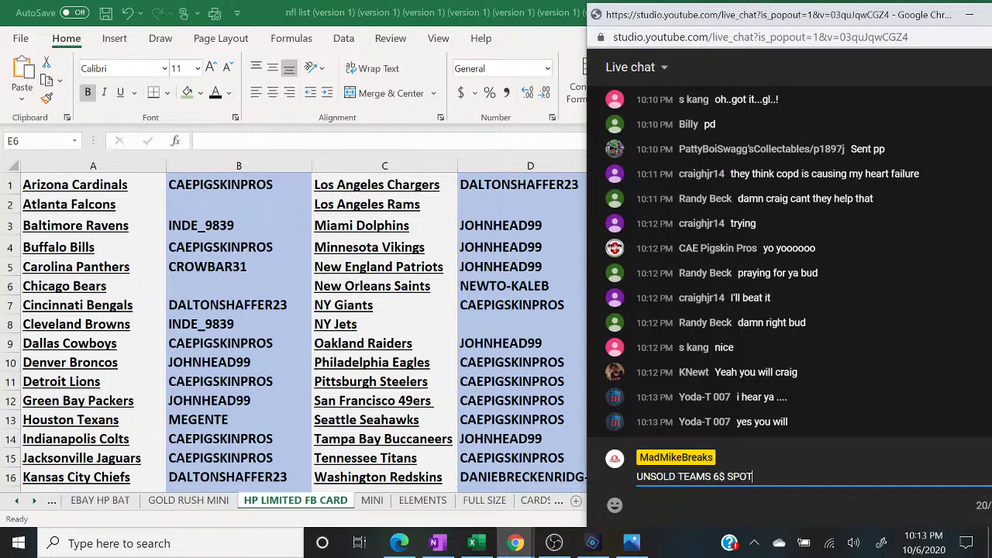
key(Return)
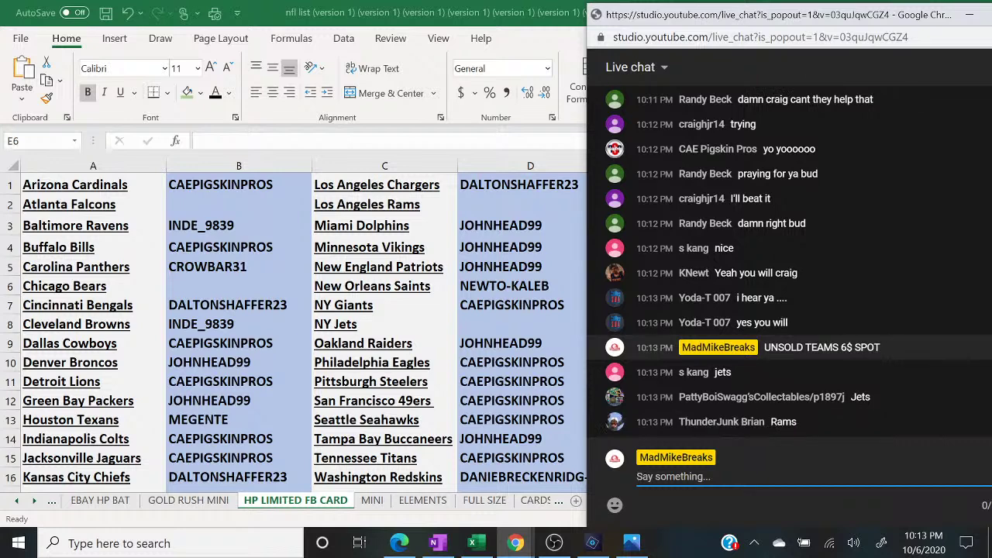
click(517, 319)
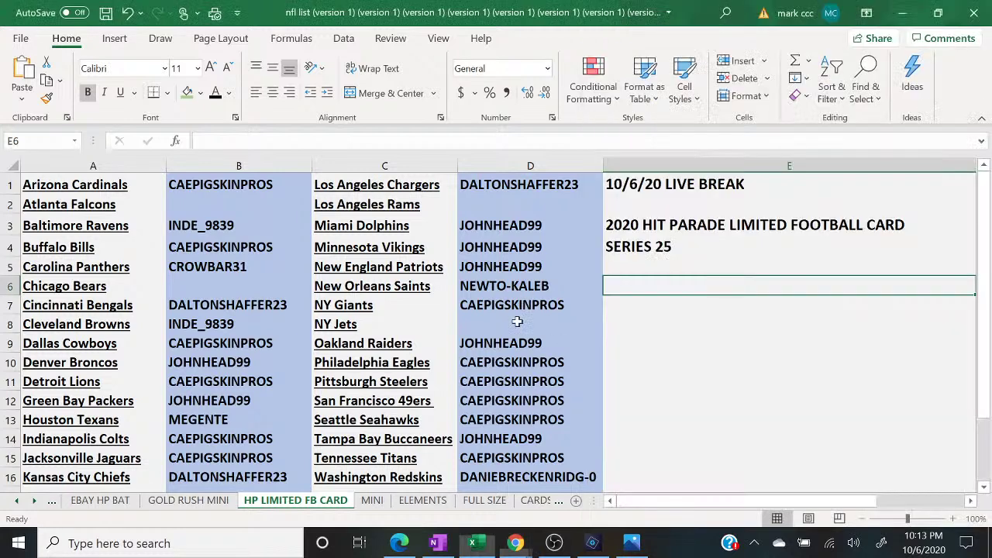
- Enter the buyers' names beside NY Jets and Los Angeles Rams, checking the live chat between entries
text(S JABG)
key(BackSpace)
key(BackSpace)
key(BackSpace)
key(BackSpace)
key(BackSpace)
text(KANG)
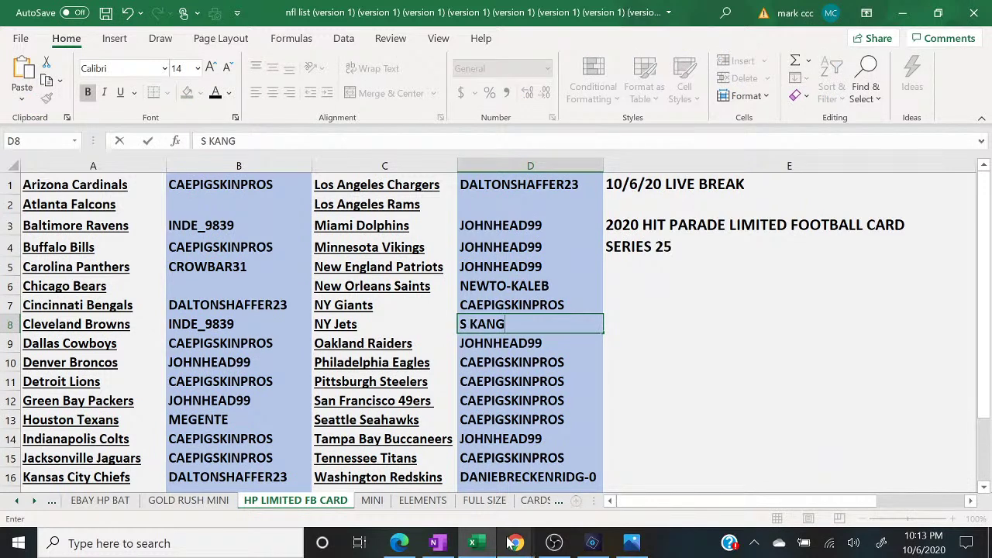
mouse_move(508, 541)
click(564, 507)
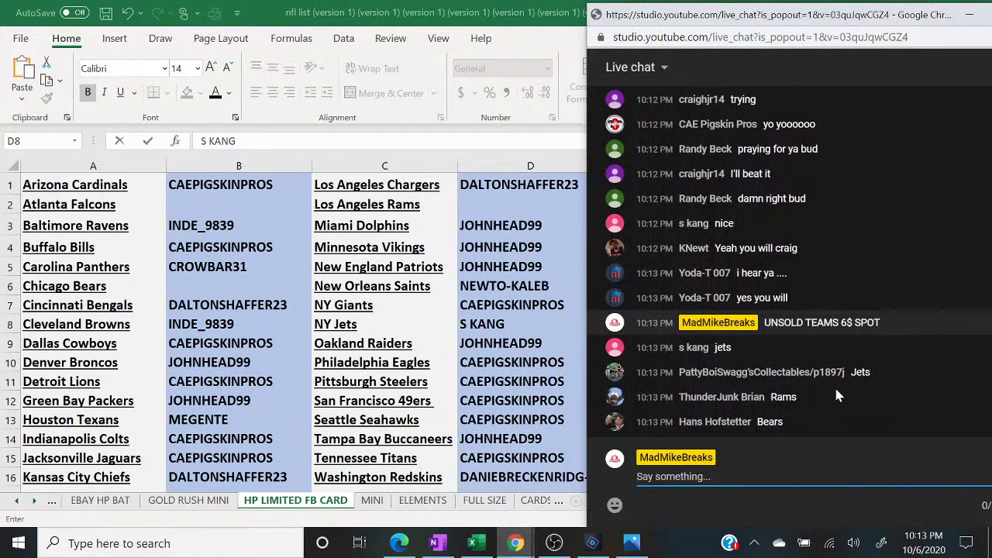
click(508, 204)
text(THUNDER)
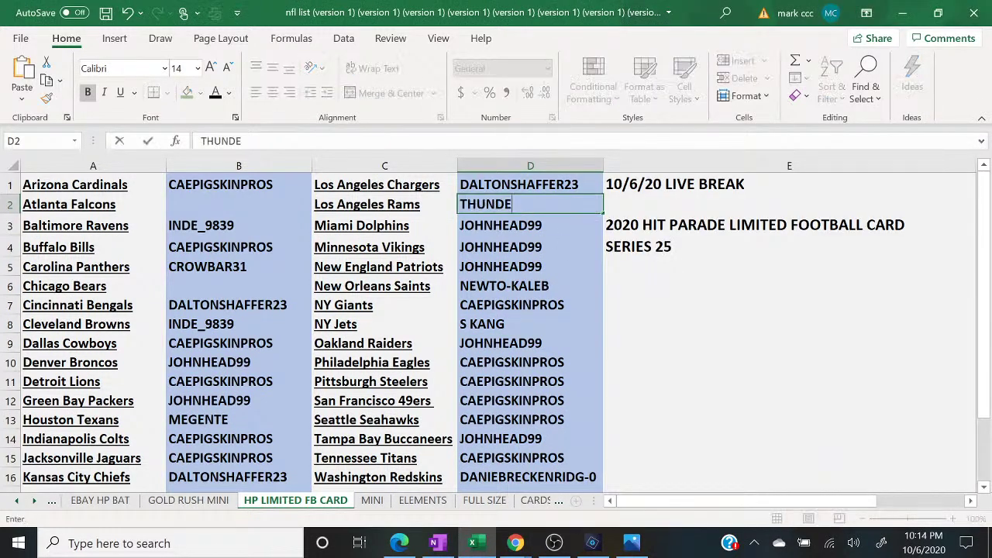
key(Return)
- Enter the buyers' names beside Chicago Bears (B6) and Atlanta Falcons after checking chat claims
mouse_move(516, 543)
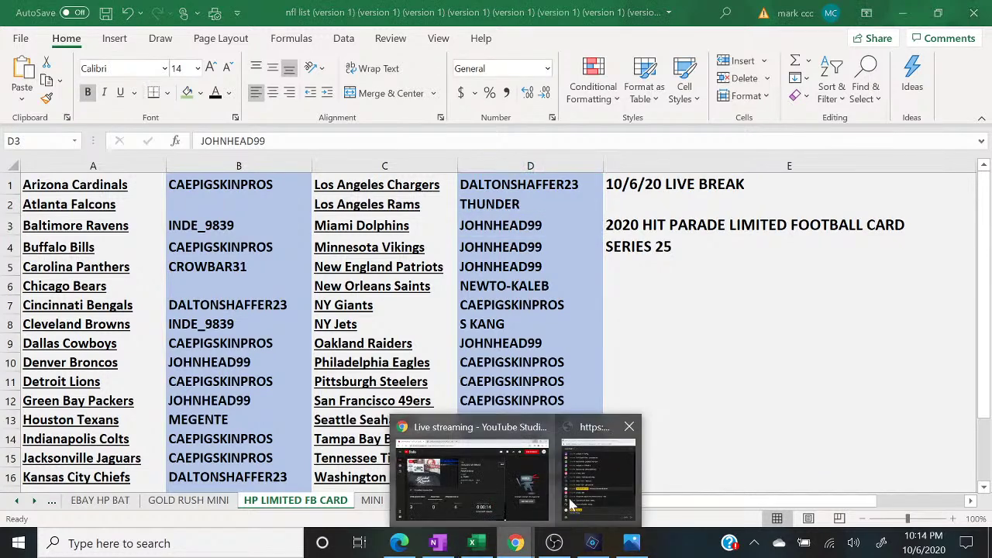
click(589, 500)
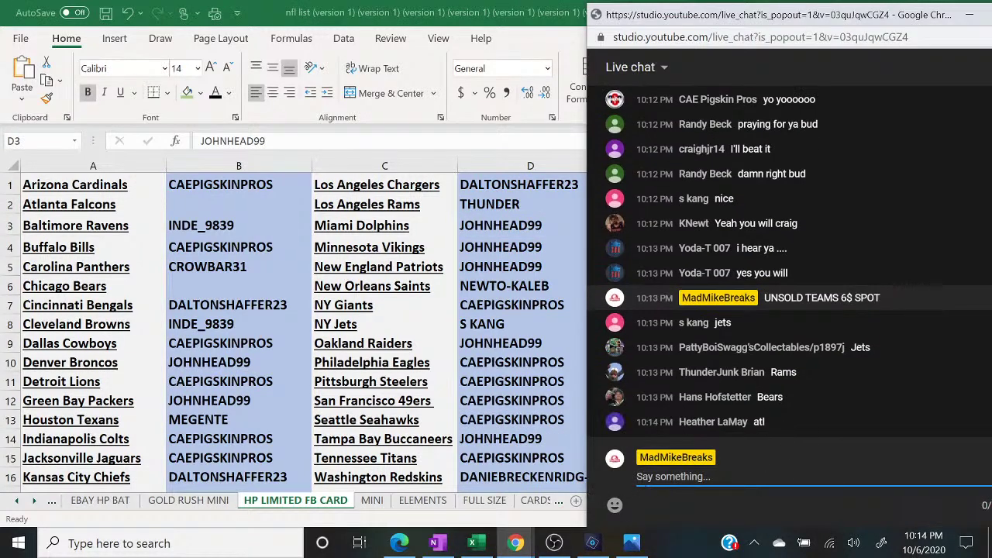
click(234, 283)
click(233, 284)
text(HANS)
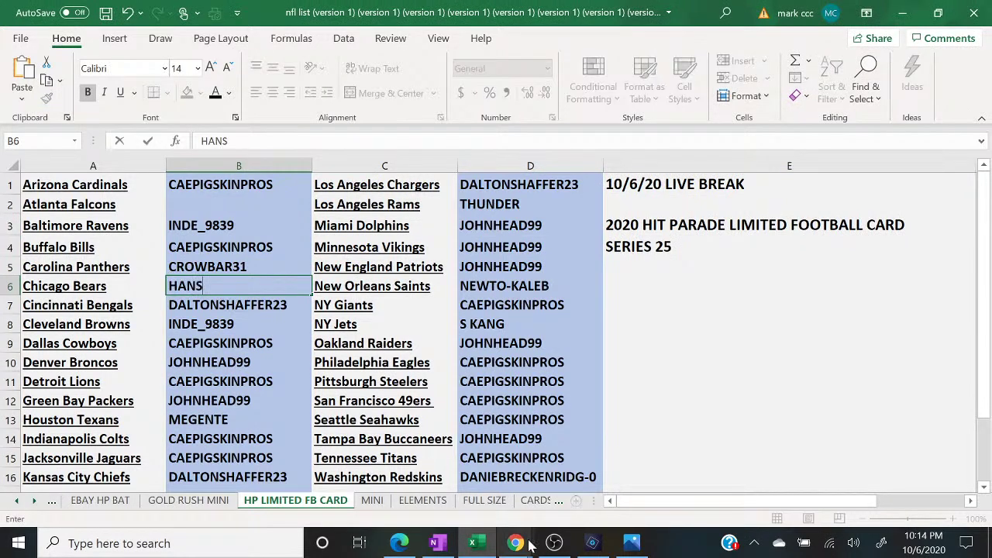
mouse_move(529, 548)
click(599, 473)
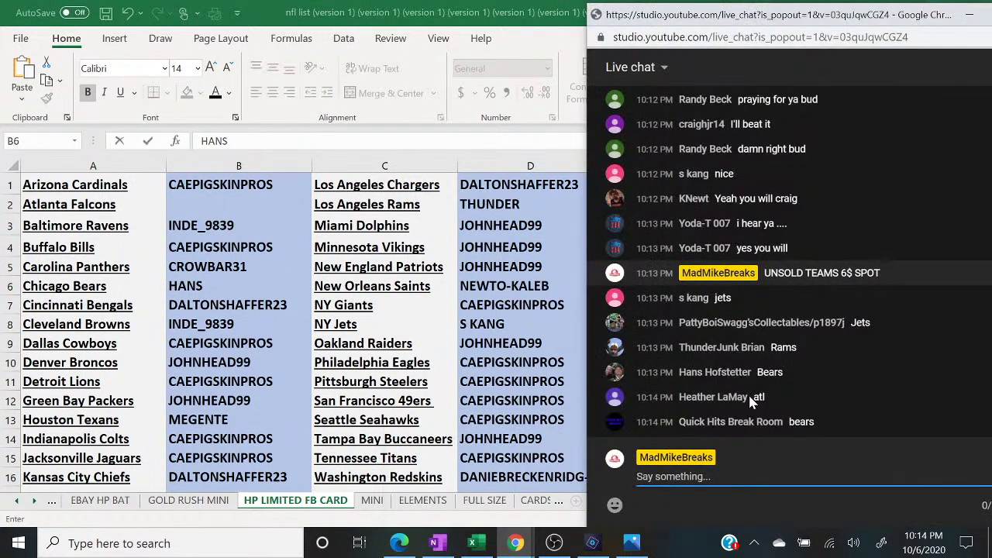
click(223, 203)
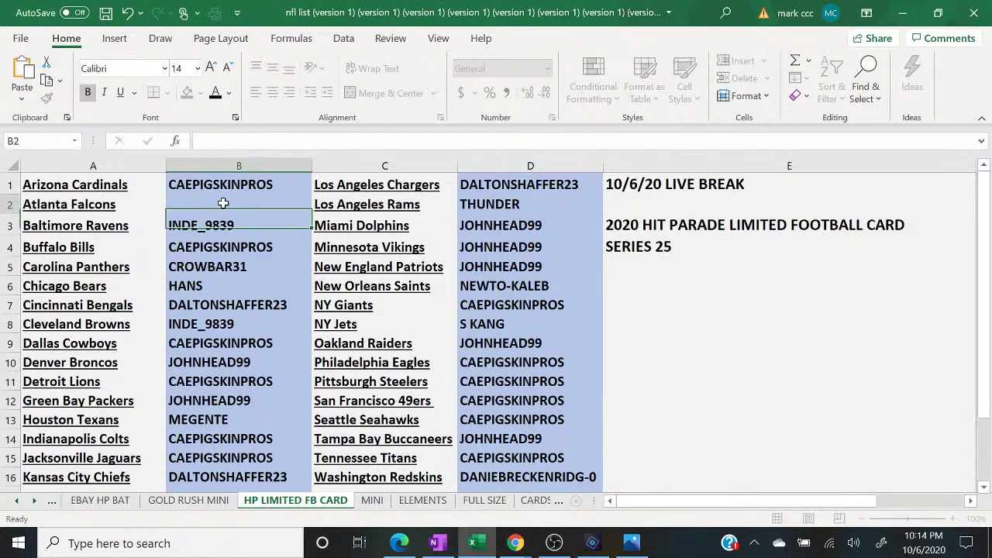
text(HEATHER)
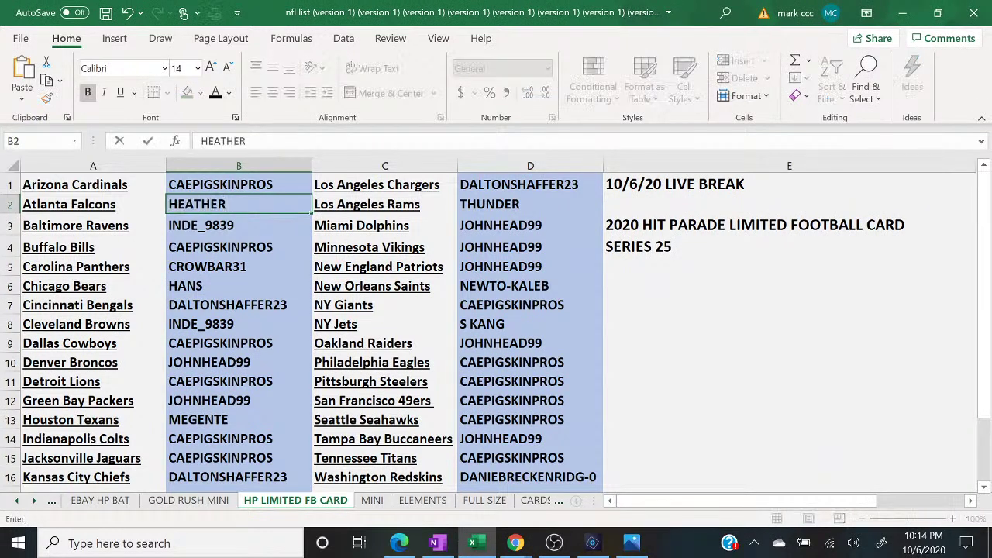
- Post 'CLOSED' in the YouTube live chat
click(515, 543)
click(583, 500)
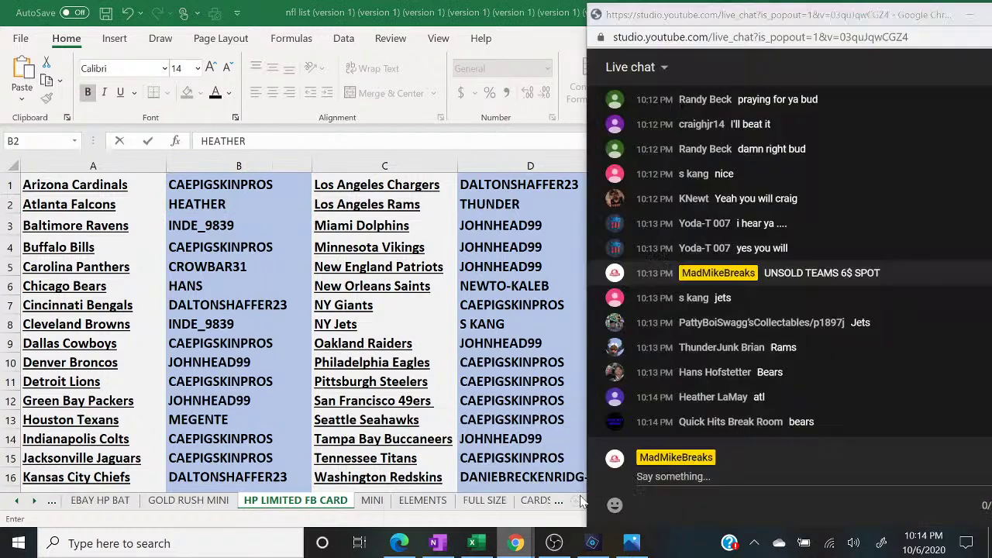
text(CLOSED)
key(Return)
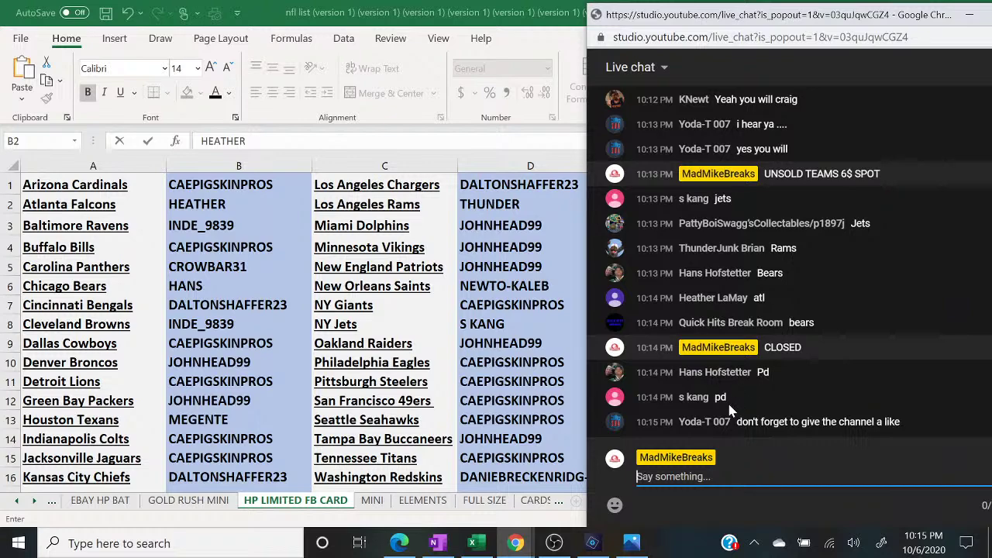
- Bring the OBS Studio window back to the front
click(554, 543)
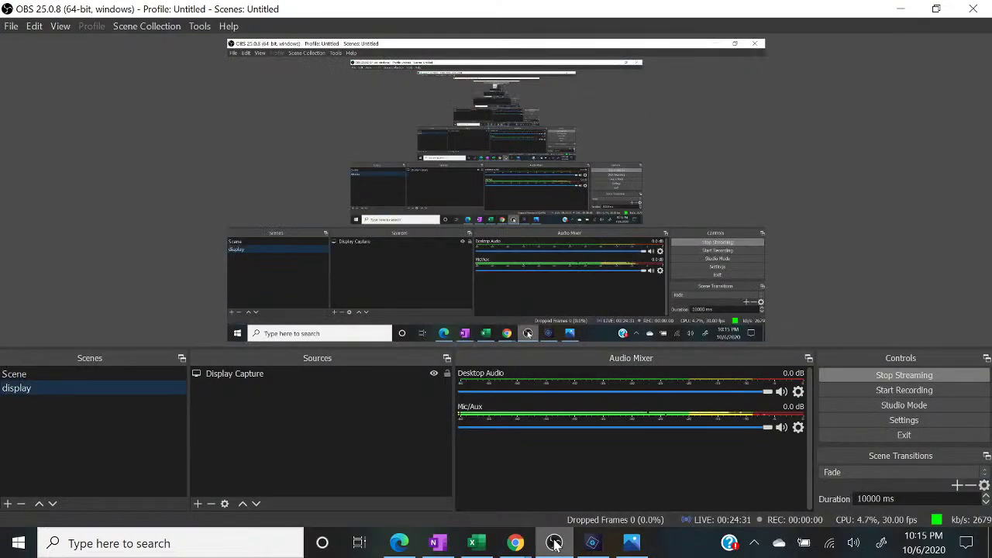
- Cut the stream to the camera scene, then return to the Excel team workbook
click(122, 372)
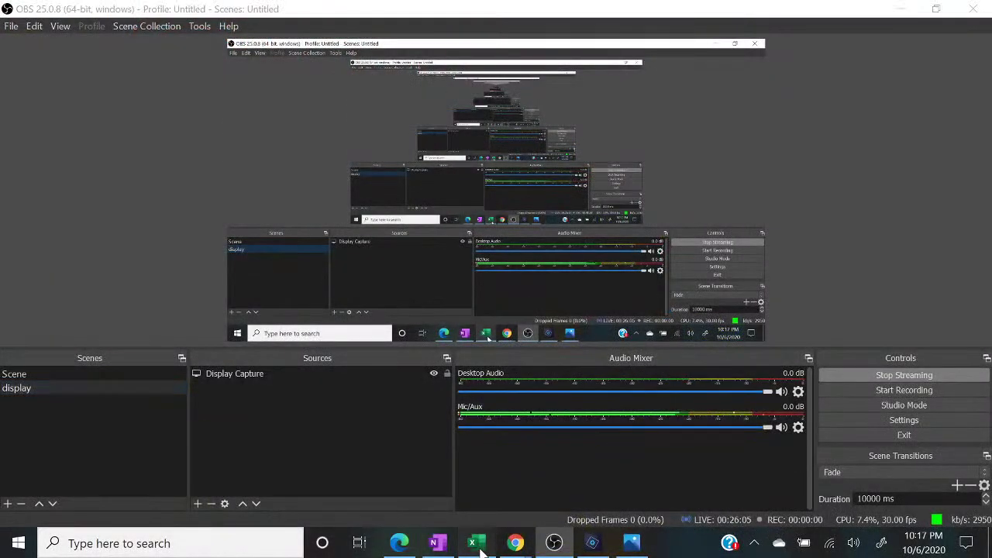
click(478, 544)
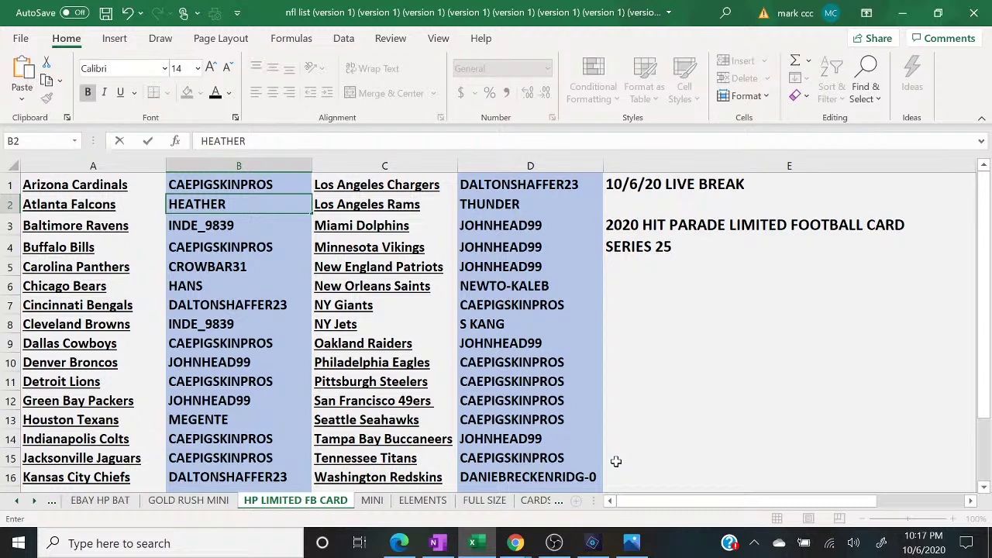
- Commit the buyer name in B2 by clicking E16, then open the MINI sheet
mouse_move(550, 544)
click(665, 471)
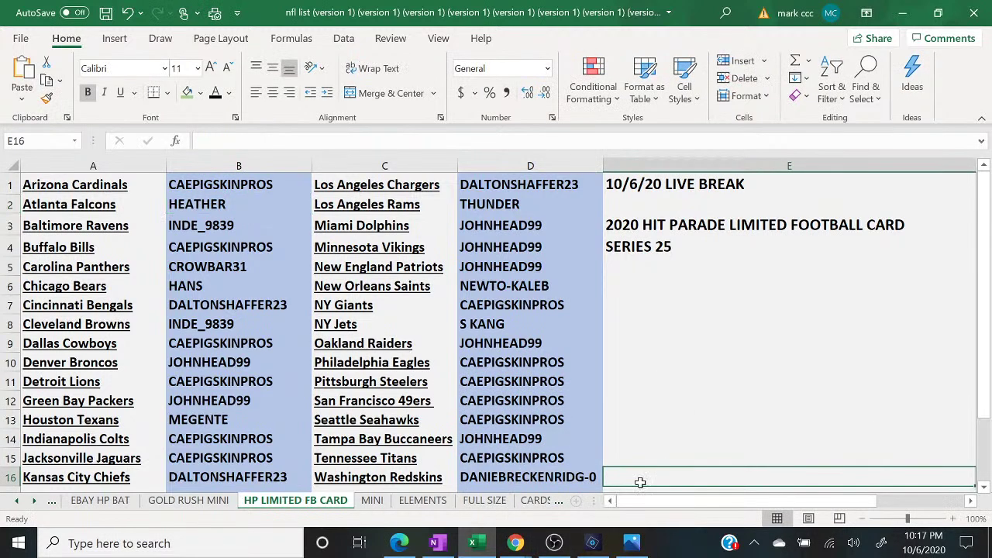
click(374, 501)
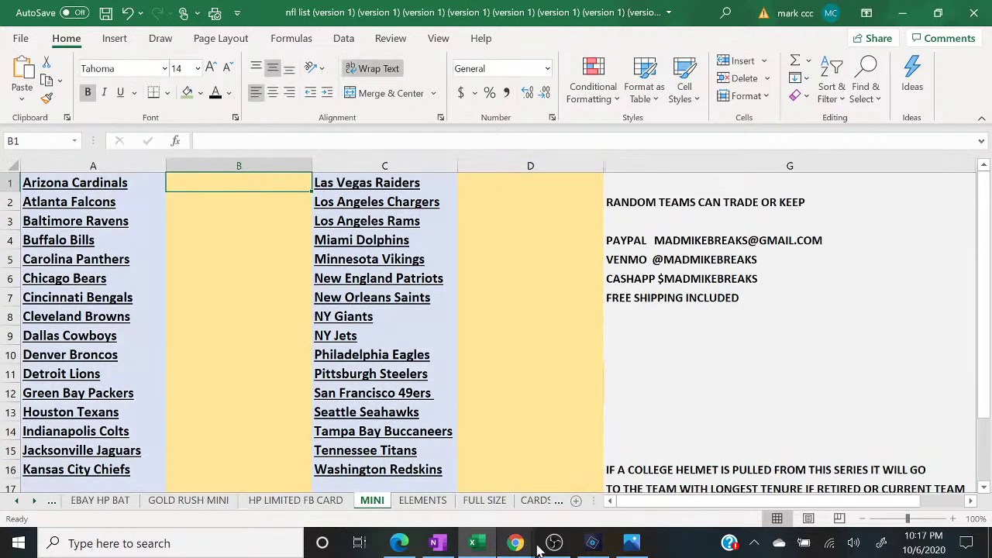
- Show the live chat beside the MINI sheet, then open Photos on the Peyton Manning Immaculate Ink card
click(583, 480)
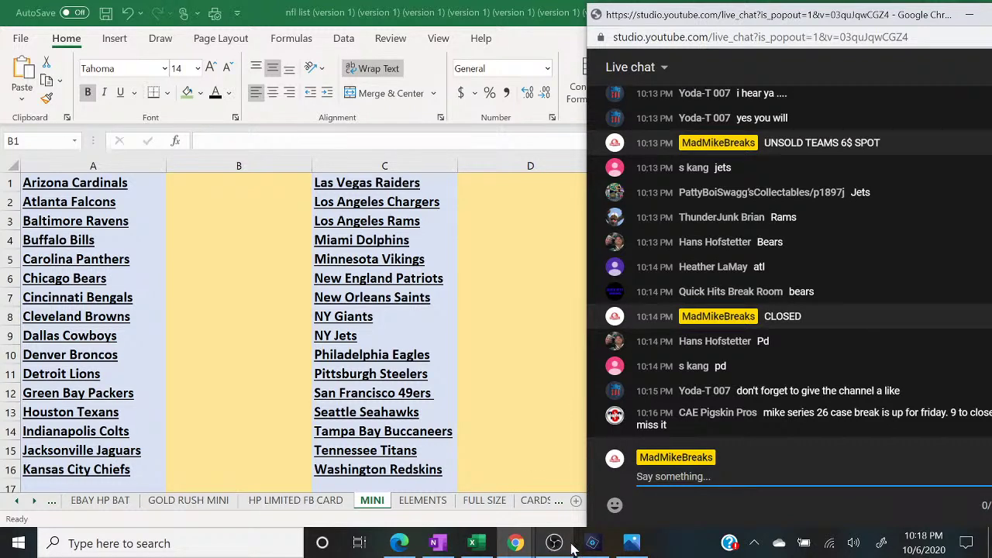
mouse_move(634, 547)
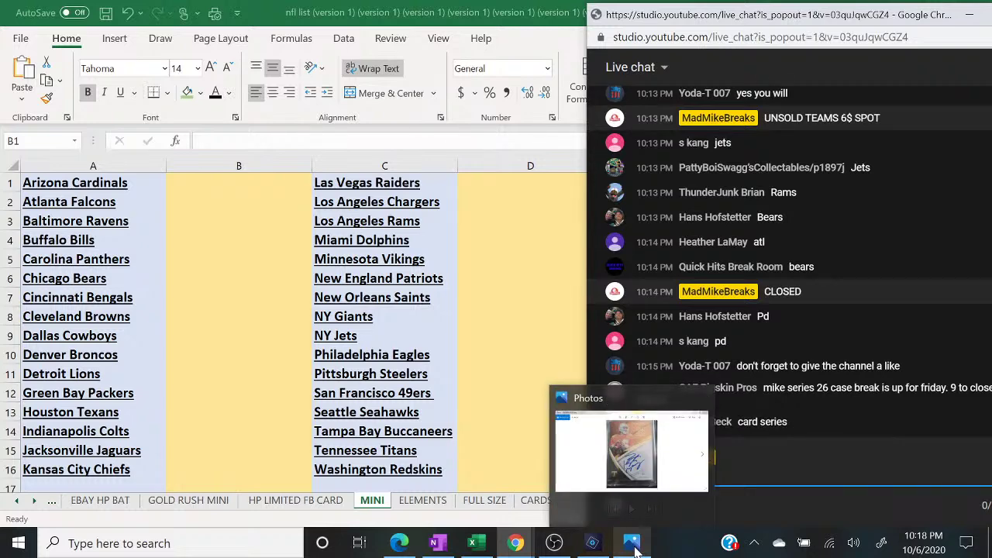
click(634, 547)
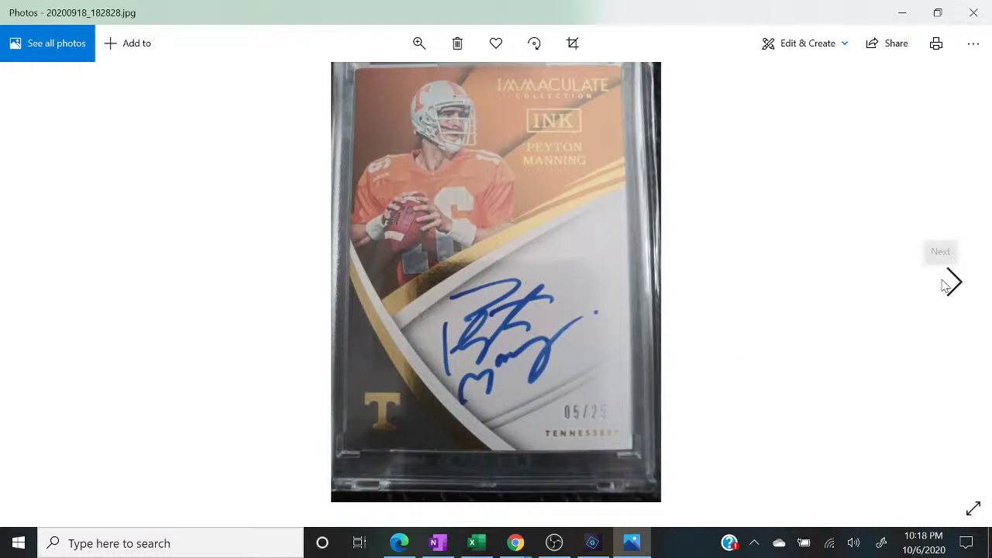
- Page through the card photos from the Steelers card to the Broncos card
click(950, 282)
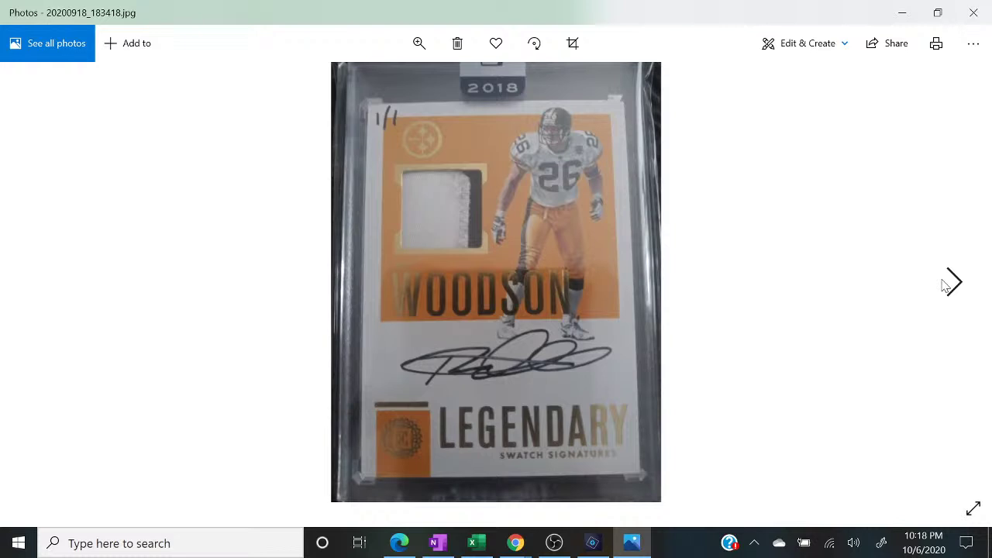
click(951, 282)
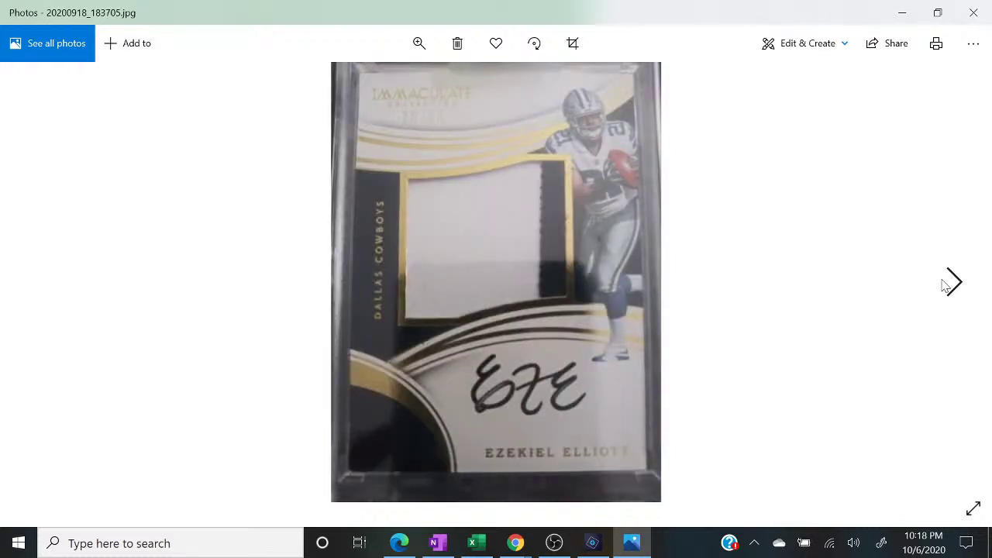
click(944, 286)
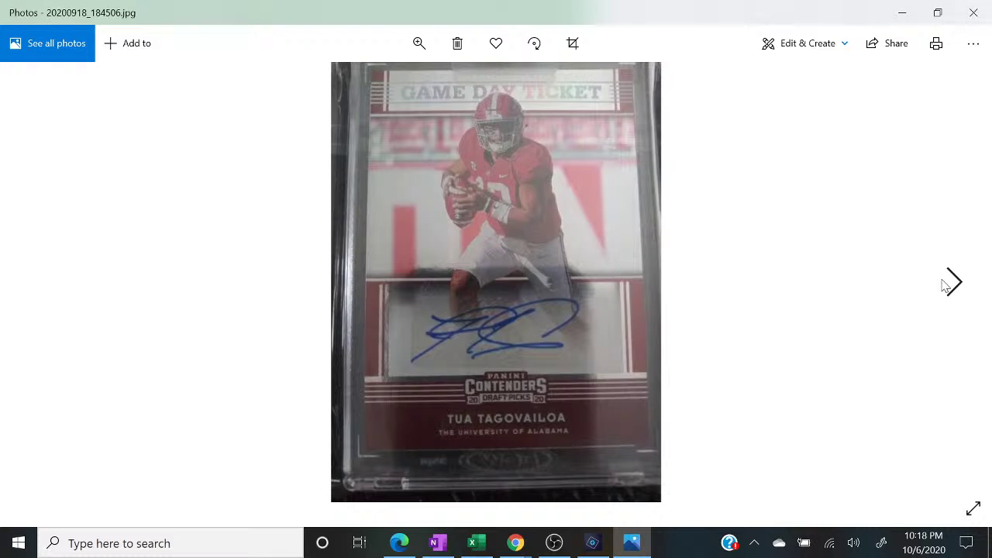
click(945, 286)
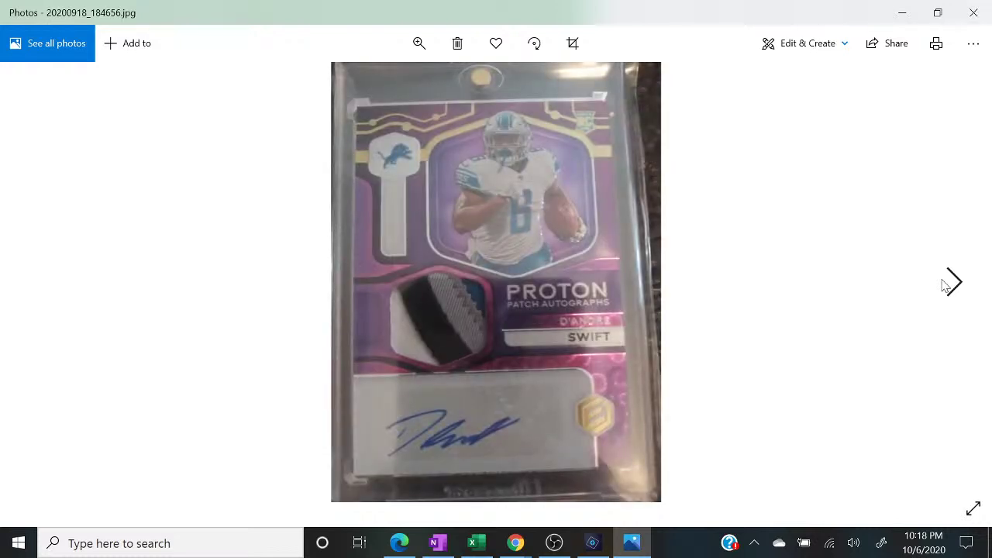
click(945, 286)
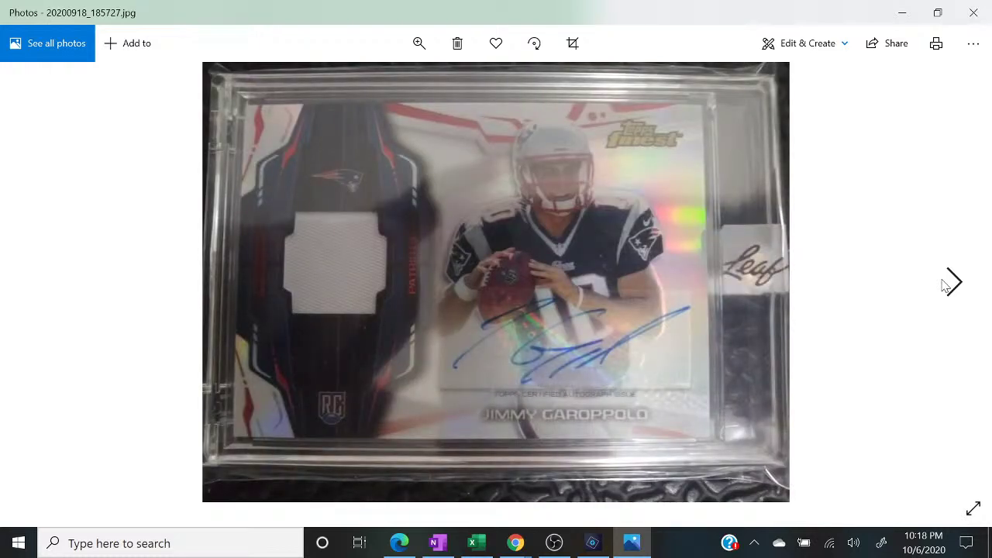
click(944, 286)
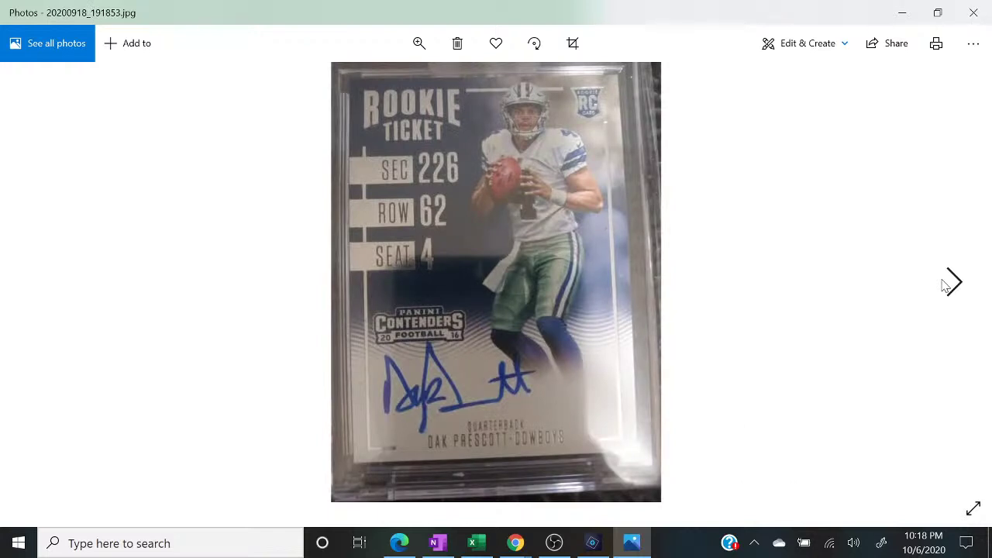
click(945, 286)
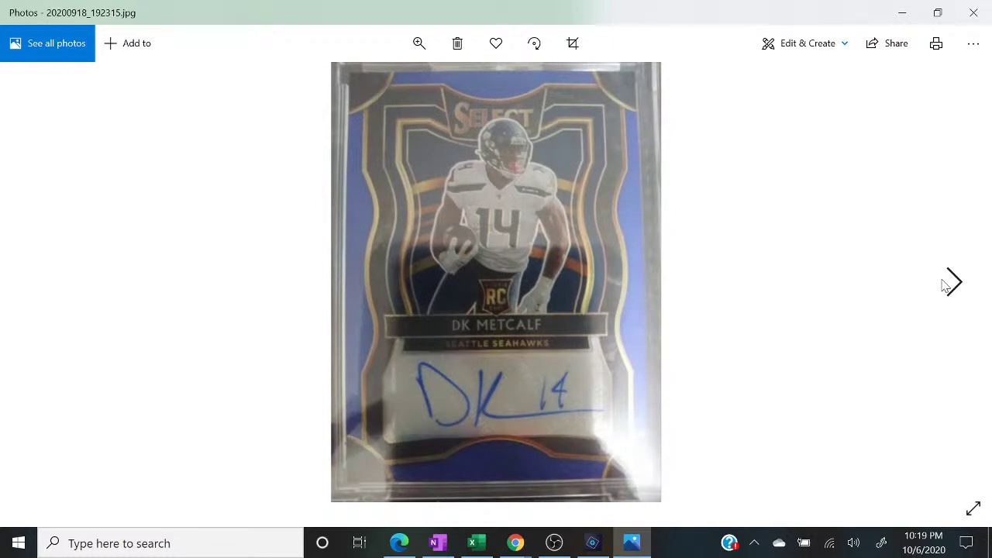
click(945, 286)
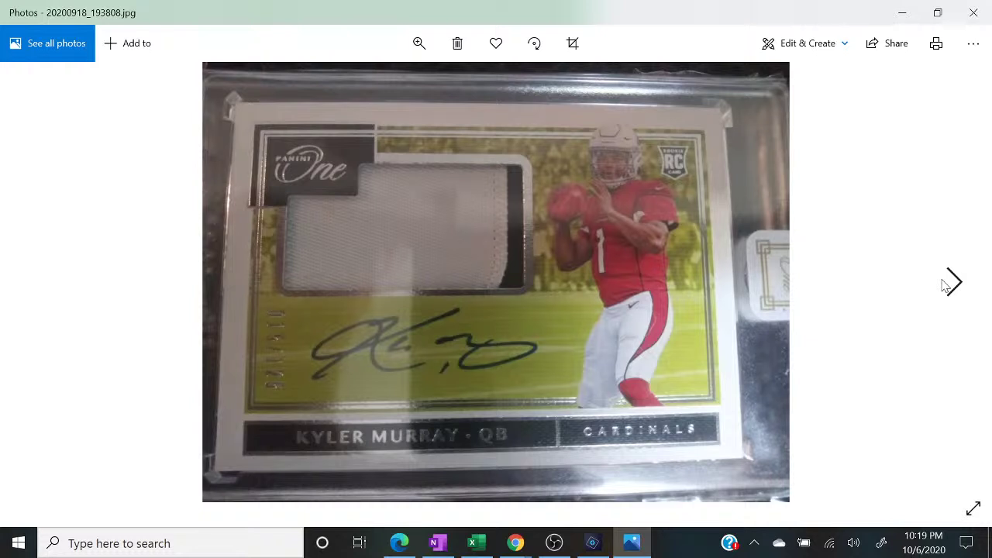
click(945, 286)
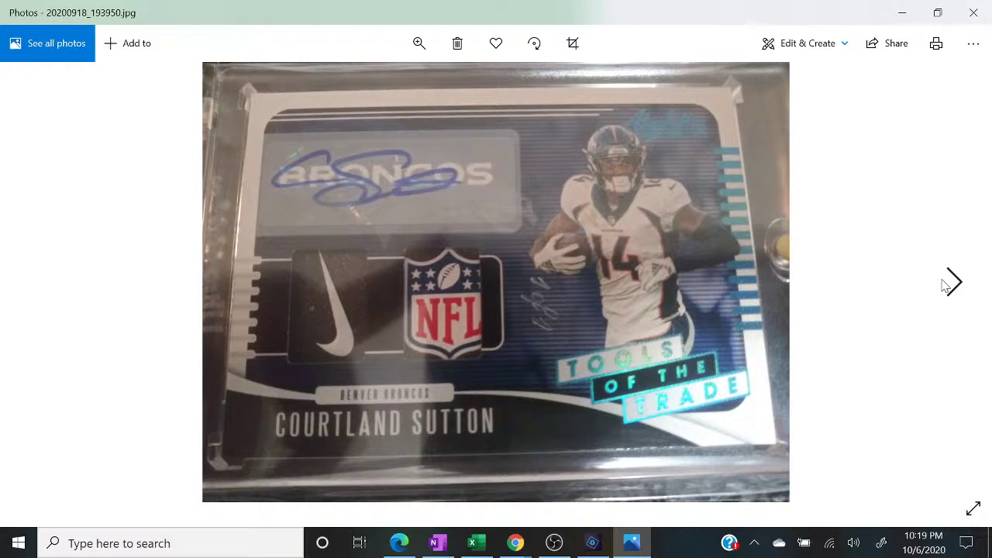
- Continue from the Chiefs Carbon card to the Eagles National Treasures card, then minimize Photos
click(944, 286)
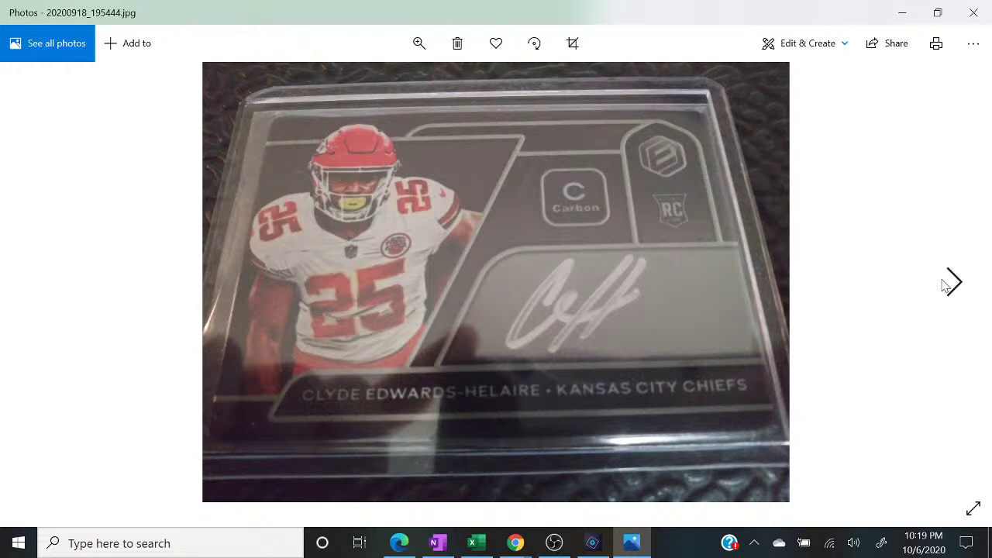
click(945, 286)
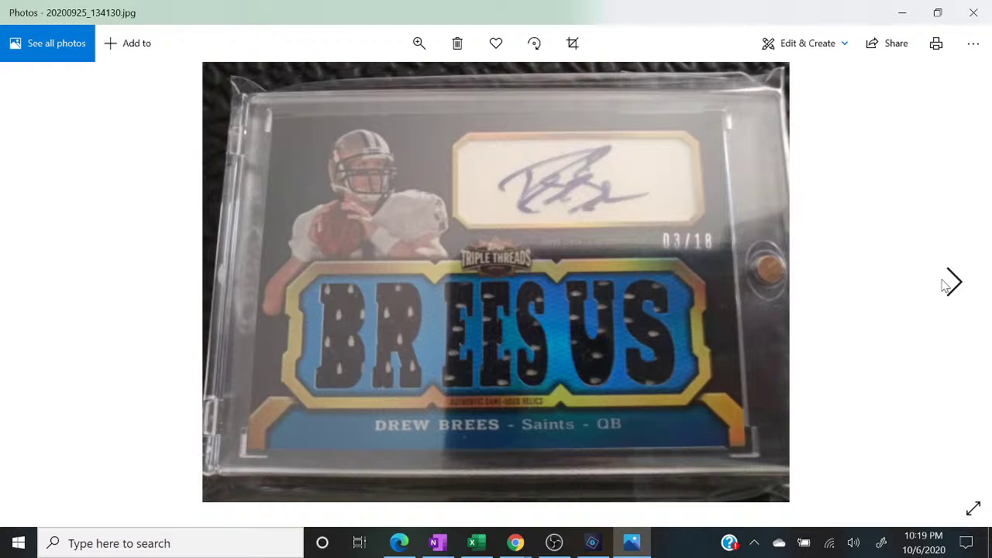
click(944, 286)
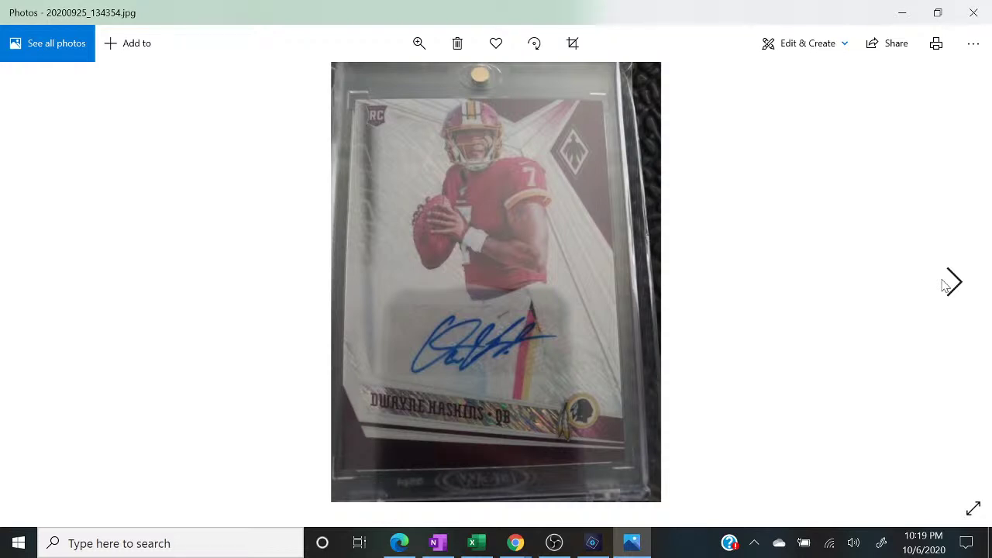
click(945, 286)
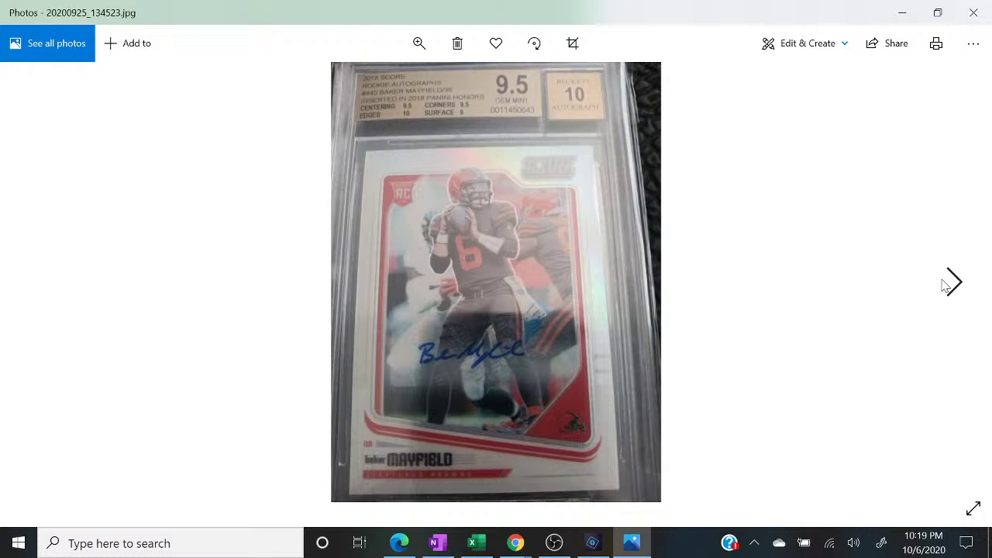
click(945, 286)
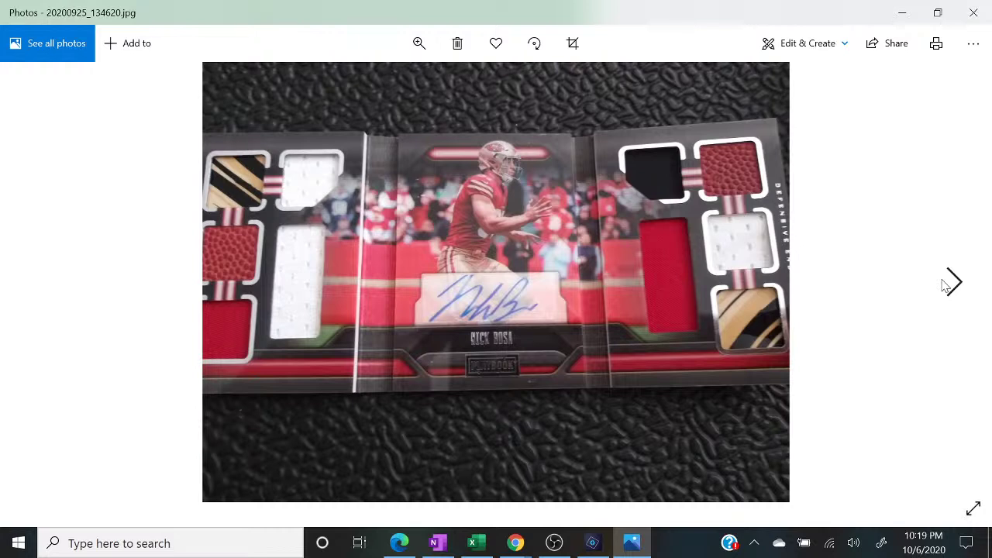
click(945, 286)
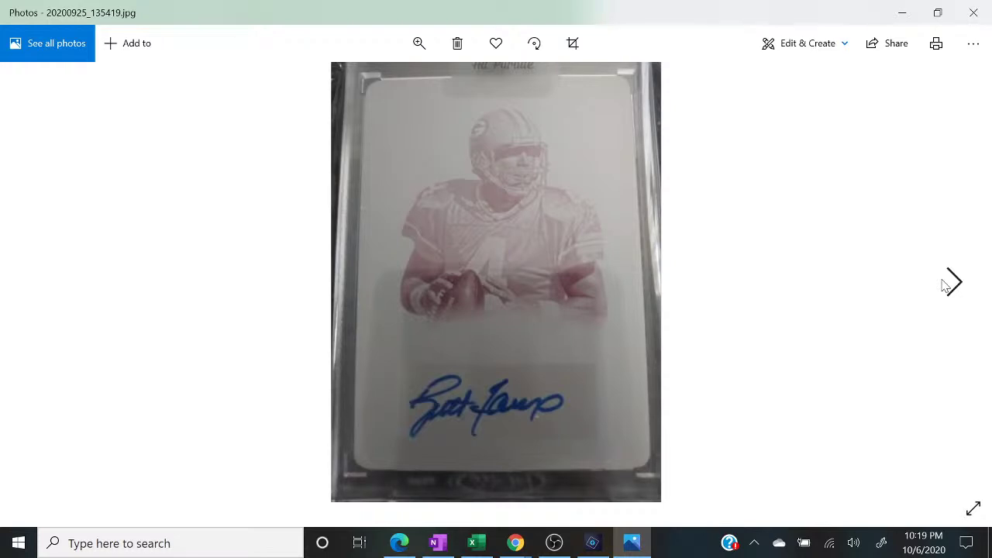
click(945, 286)
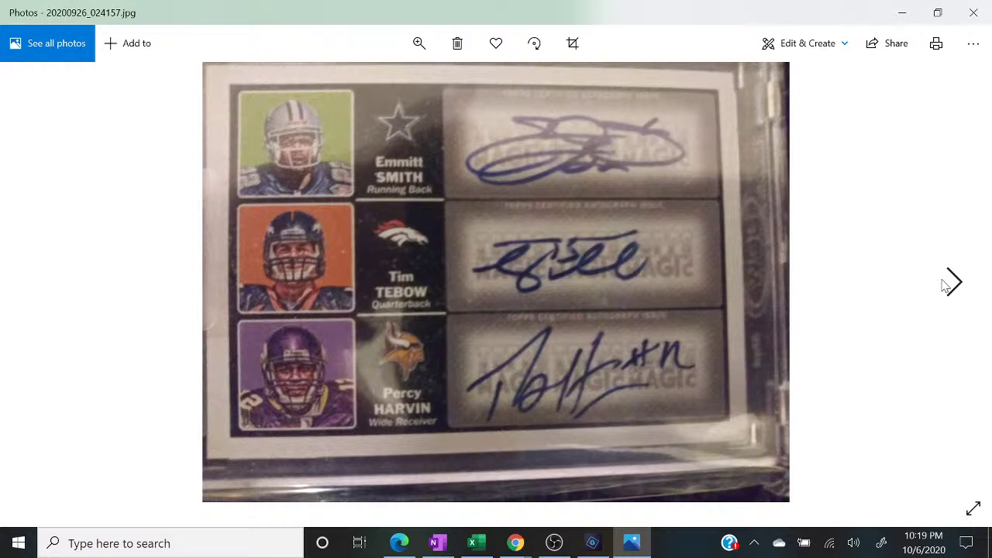
click(945, 286)
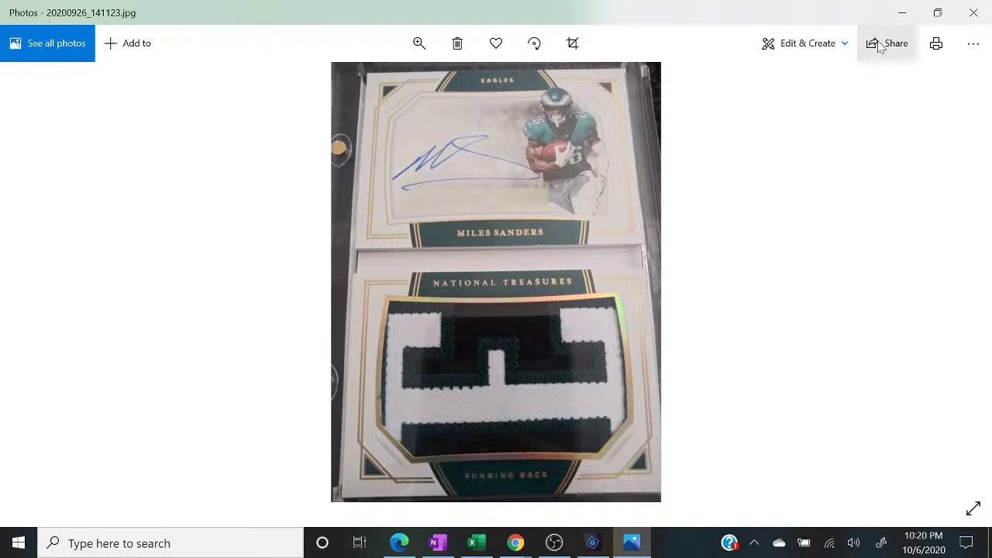
click(902, 13)
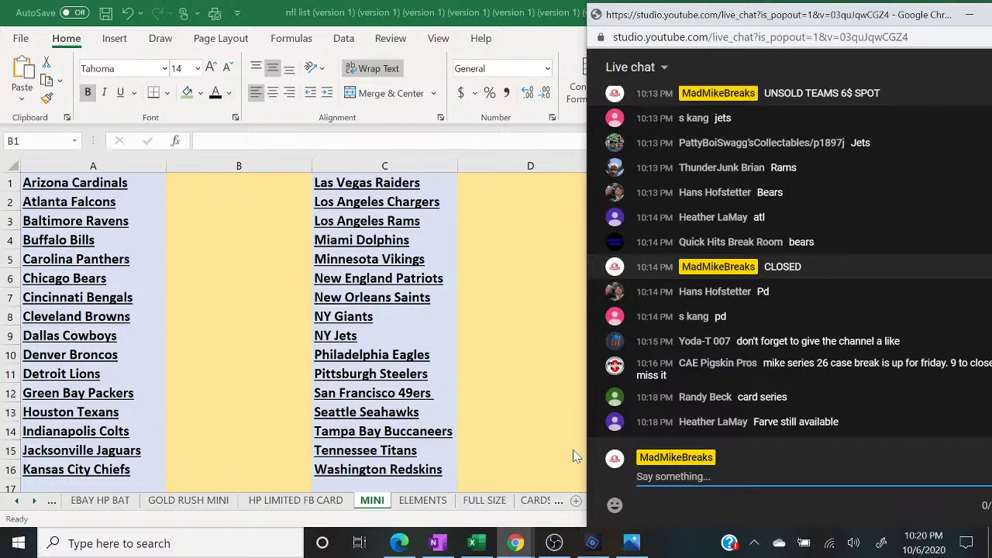
- In OBS, switch from the camera scene to the display scene, then bring back Excel's MINI sheet
click(555, 543)
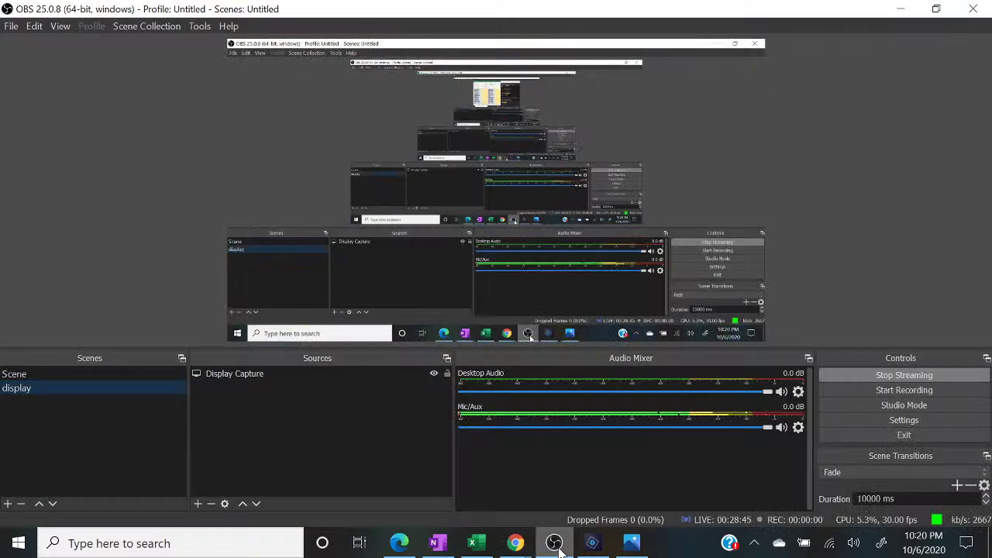
click(87, 375)
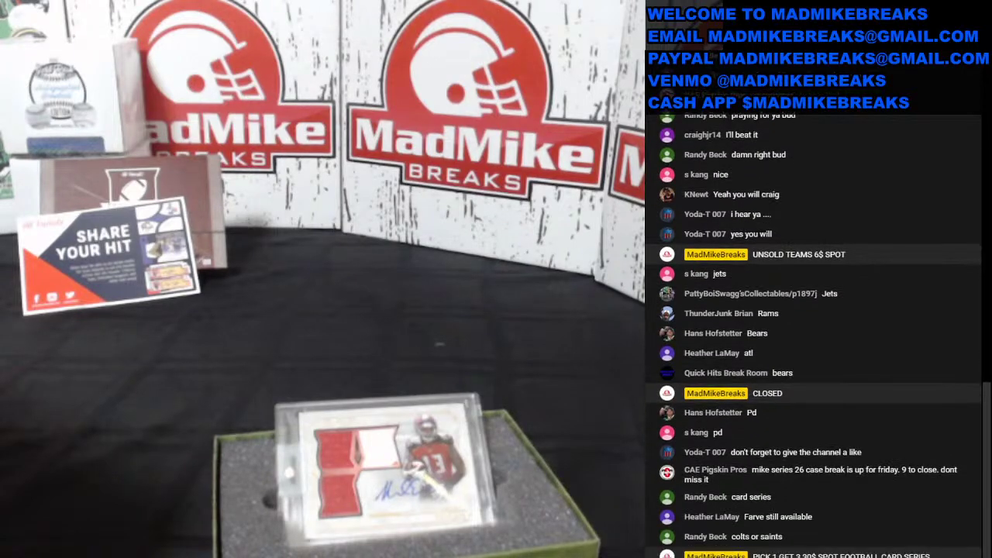
click(166, 390)
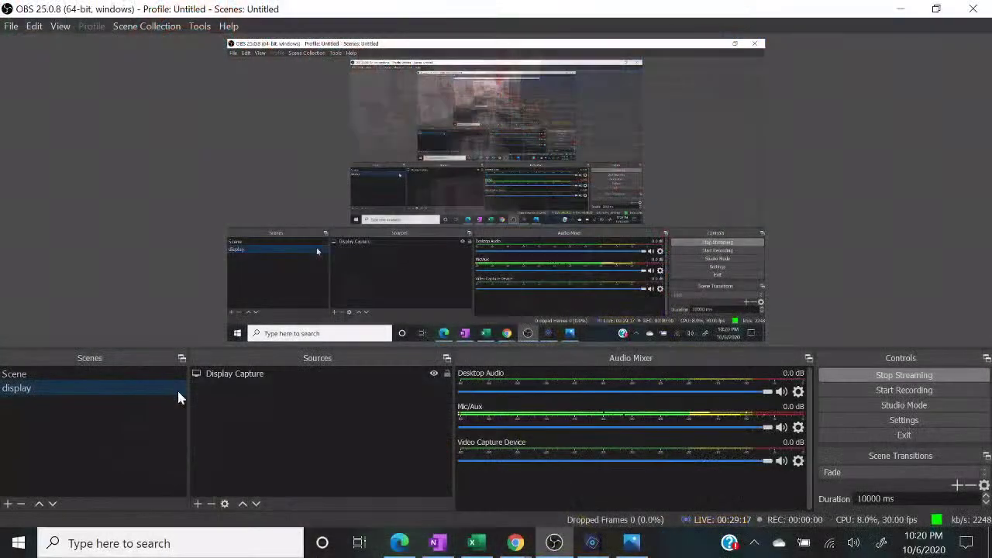
click(472, 543)
- Following chat requests, enter buyers' names beside the Indianapolis Colts (B14) and Miami Dolphins (D4)
mouse_move(514, 542)
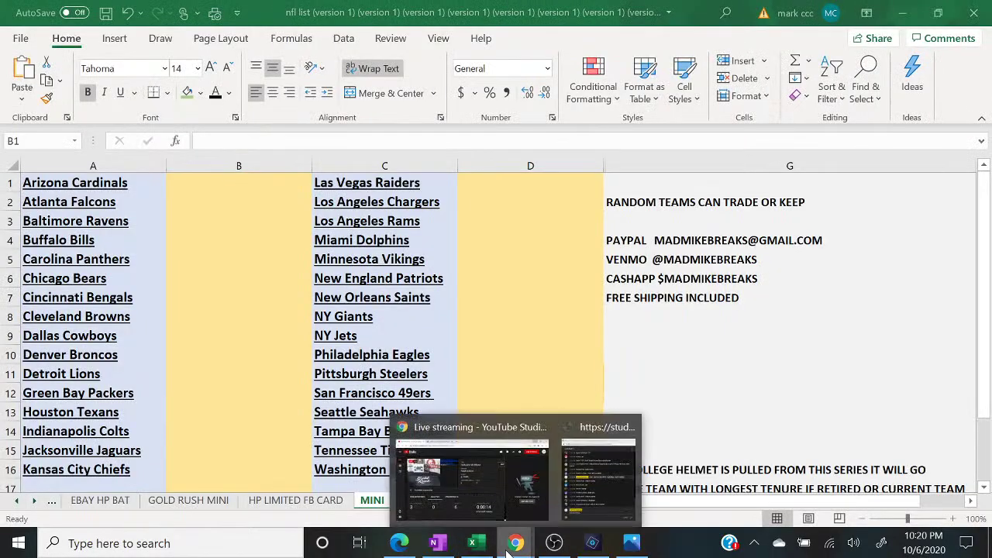
click(598, 492)
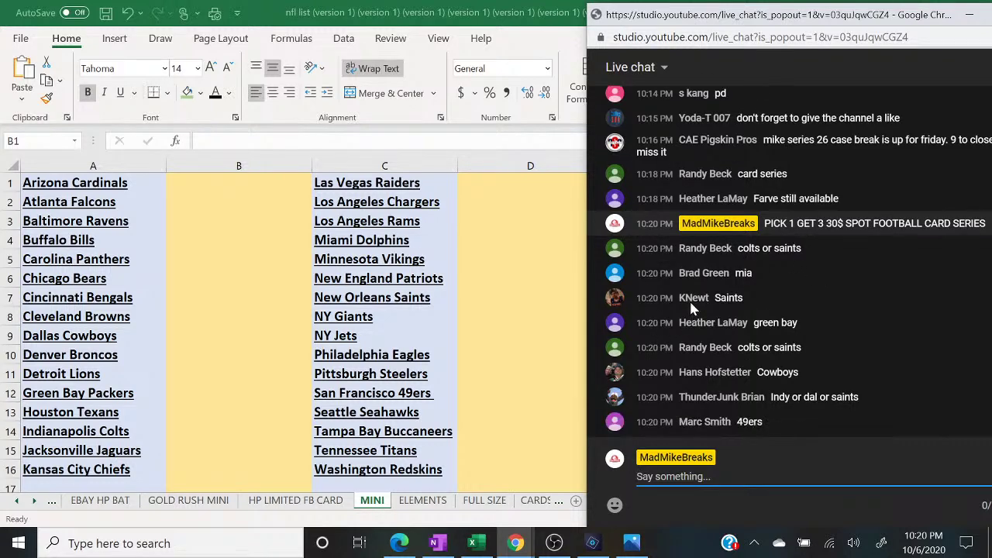
click(218, 427)
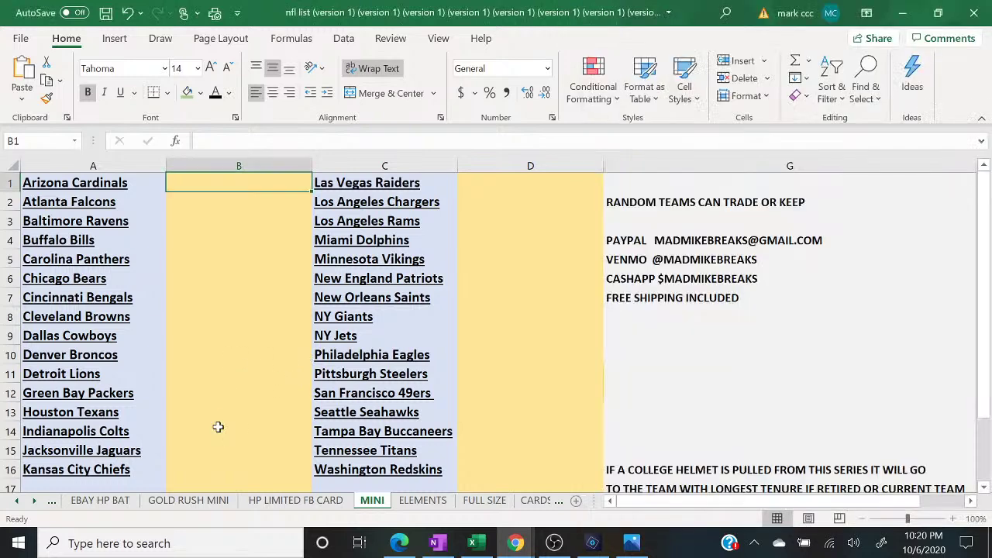
text(RANDY)
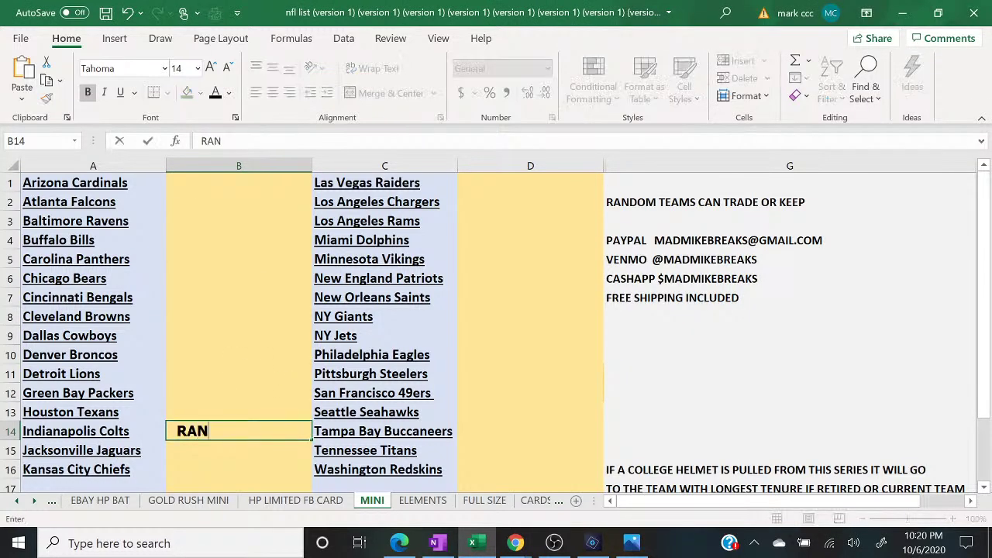
mouse_move(514, 542)
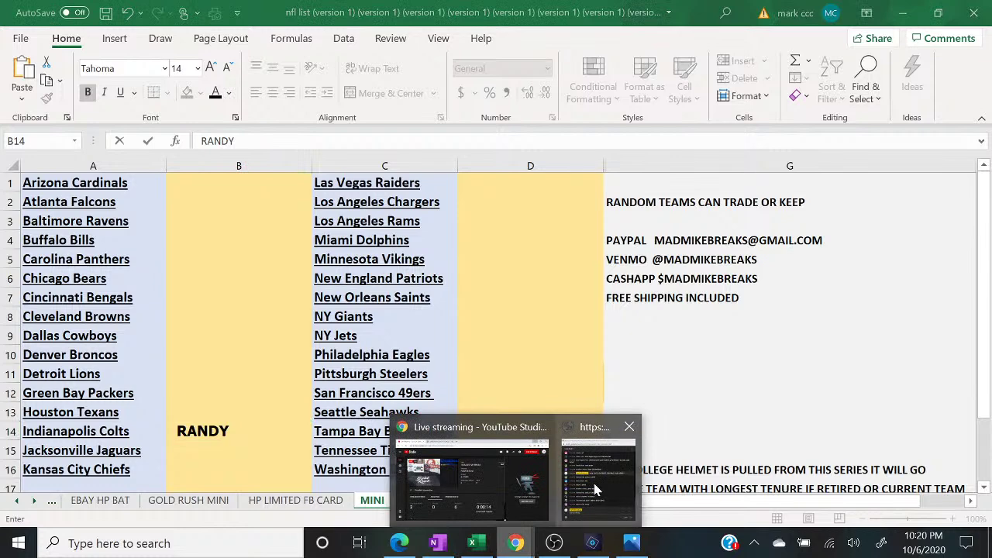
click(605, 474)
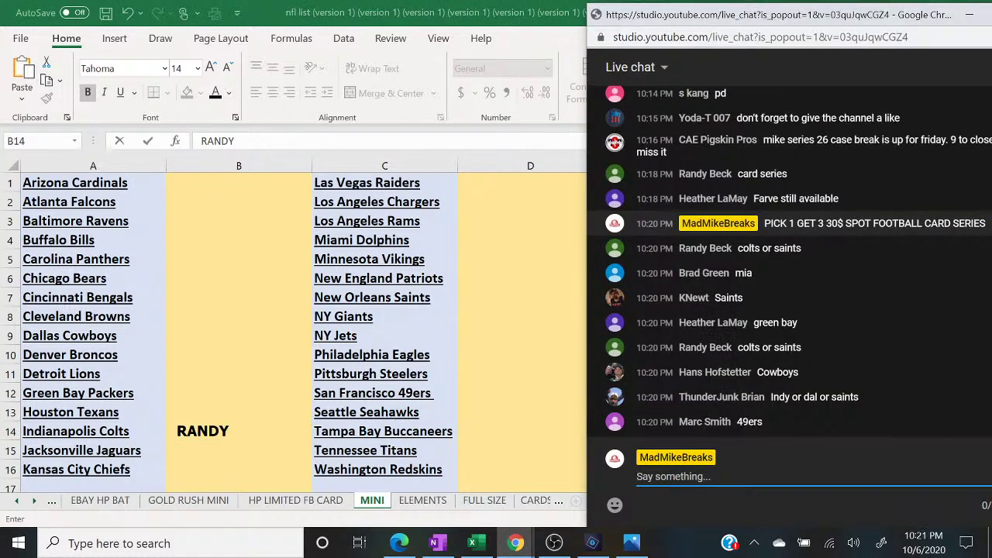
click(486, 228)
click(487, 231)
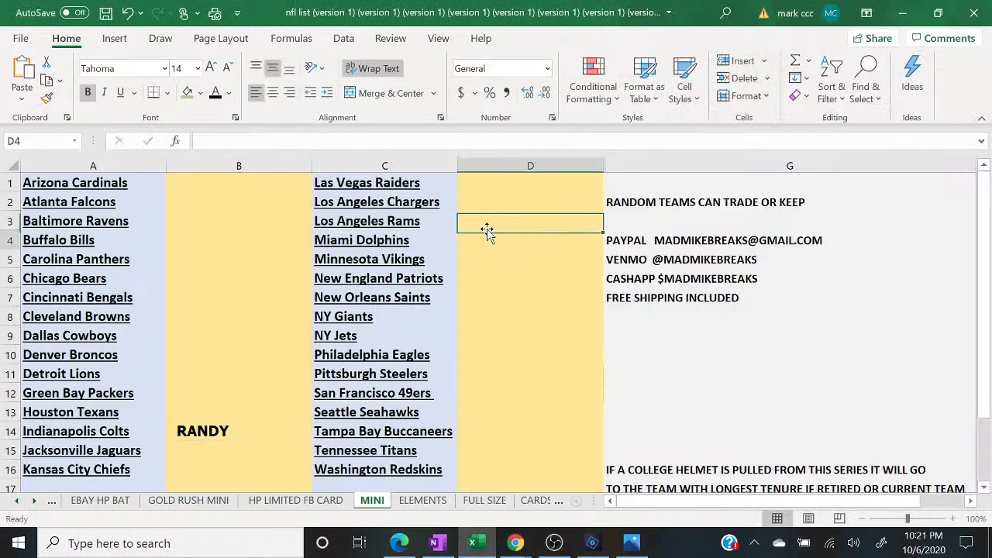
text(BRAD)
key(Return)
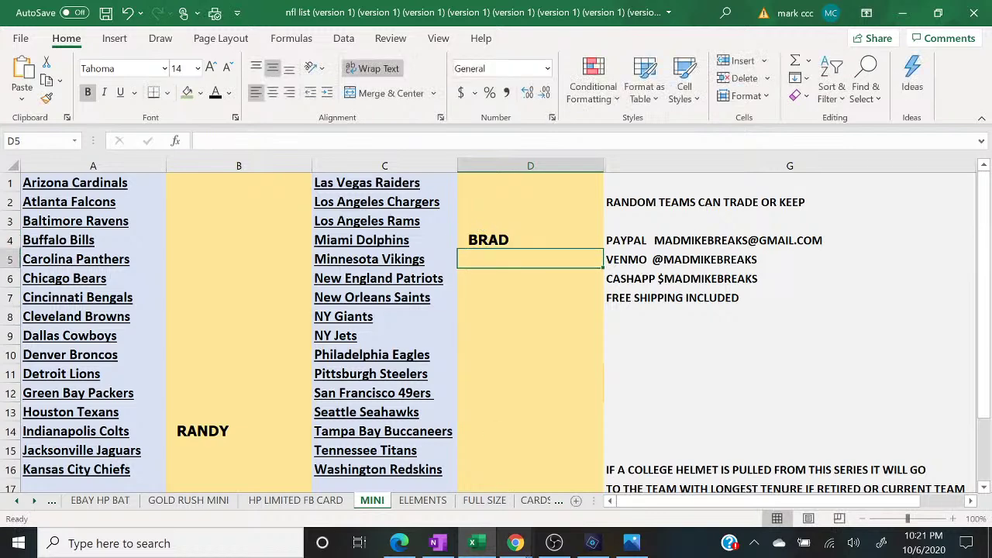
- Enter the next buyers' names beside the New Orleans Saints (D7) and Green Bay Packers (B12)
mouse_move(514, 543)
click(589, 483)
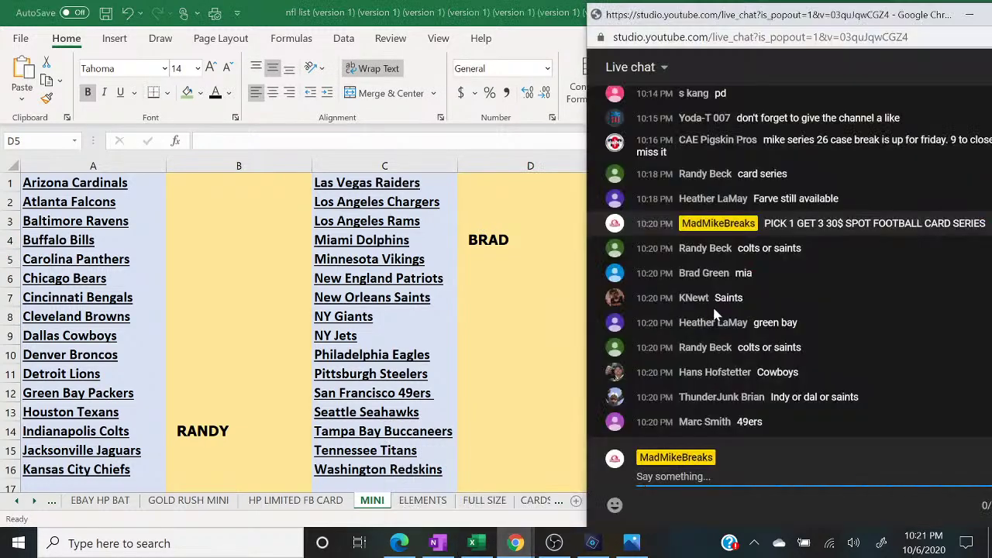
click(493, 317)
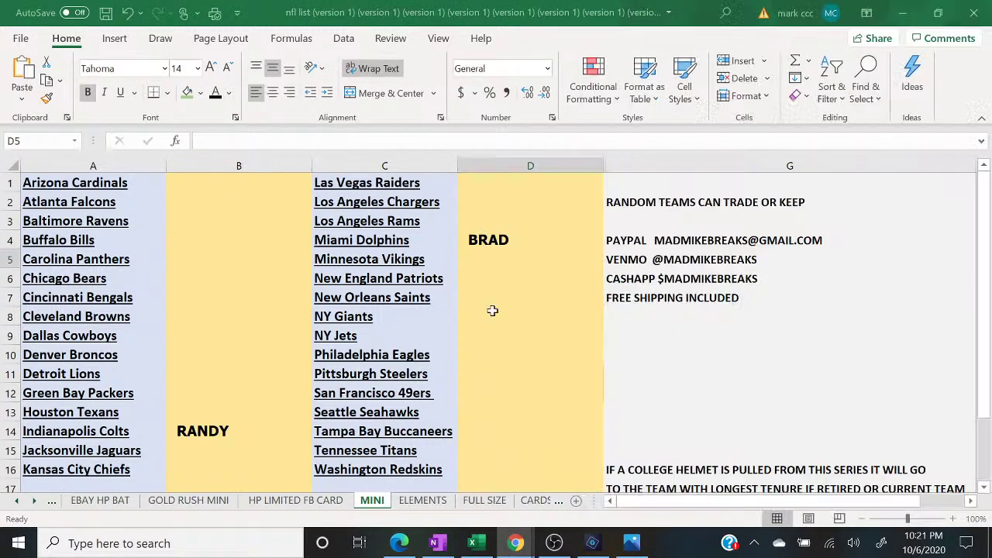
key(Up)
text(KNEWT)
key(Return)
mouse_move(515, 543)
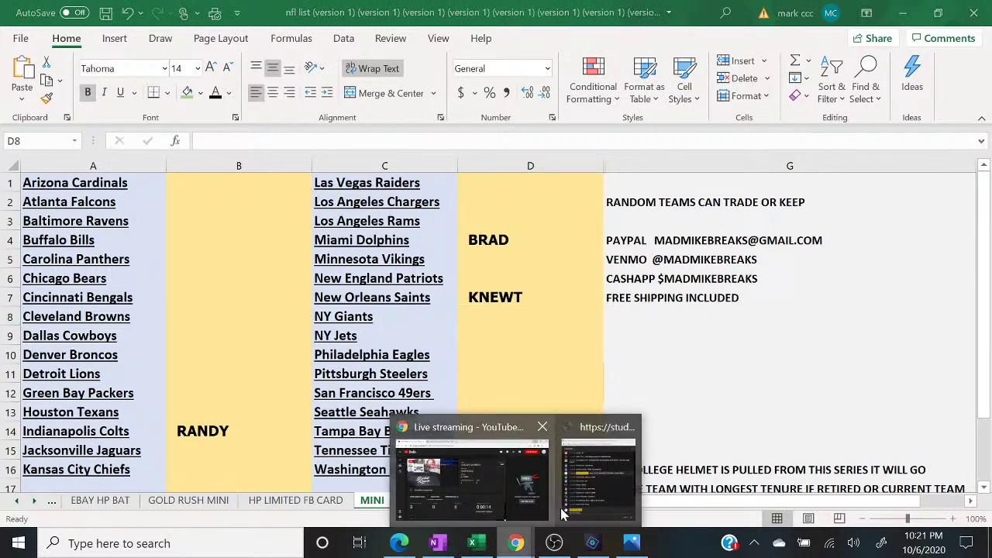
click(597, 476)
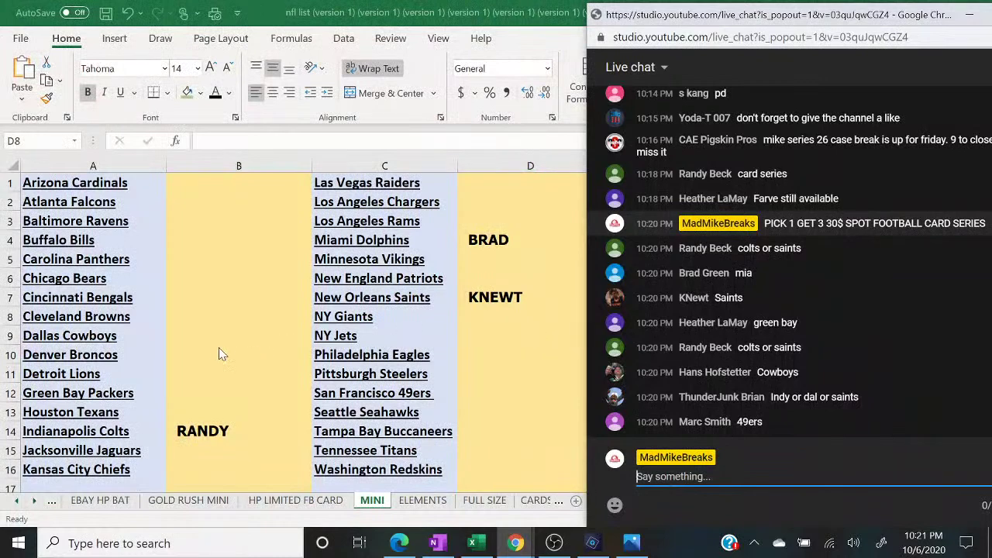
click(211, 345)
key(Down)
key(Down)
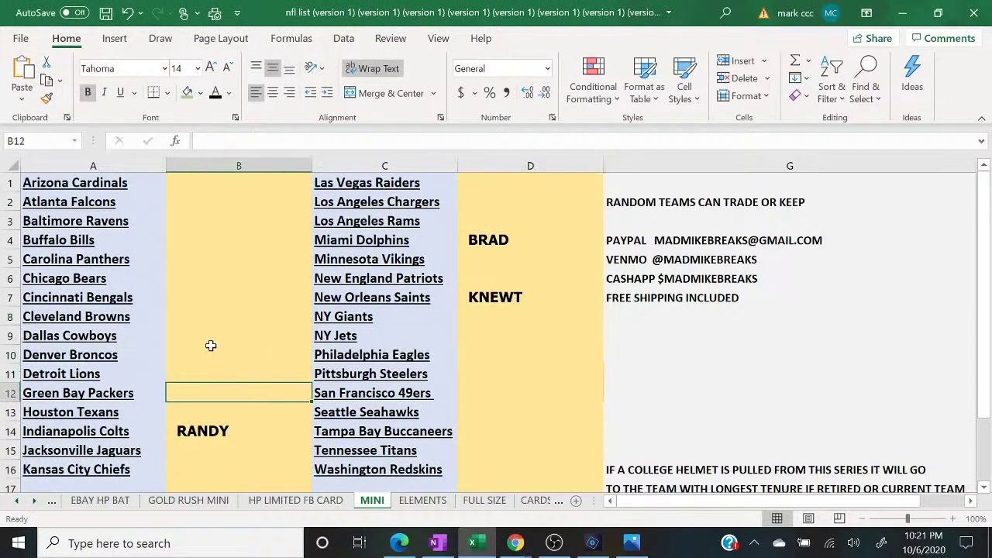
text(HEATHER)
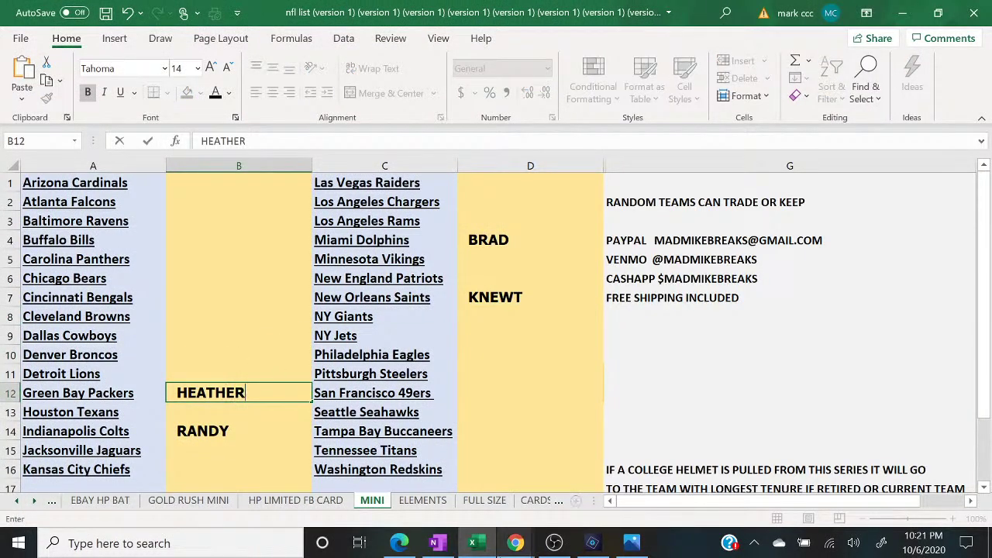
- Enter buyers' names beside the Dallas Cowboys (B9) and San Francisco 49ers (D12)
mouse_move(516, 542)
click(597, 477)
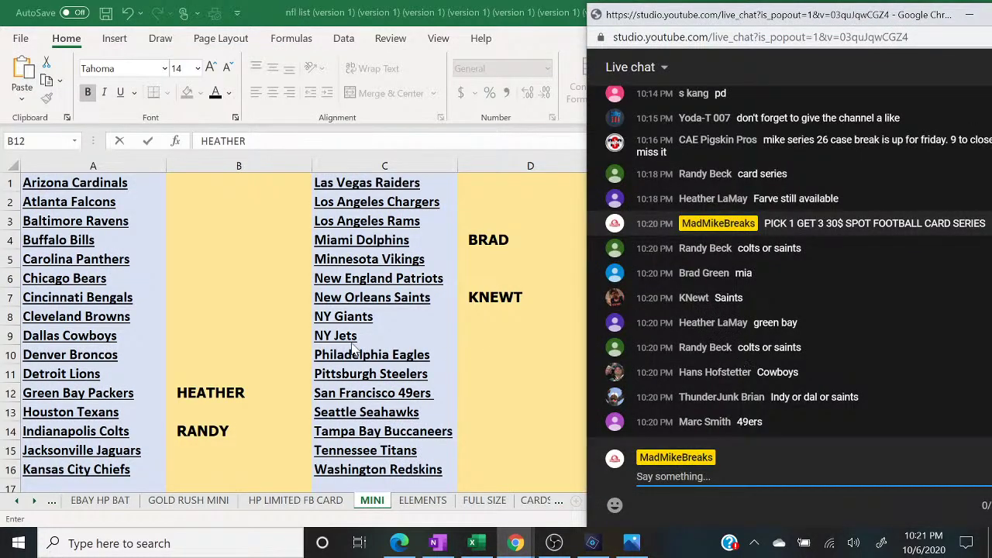
click(189, 326)
text(HANS)
key(Return)
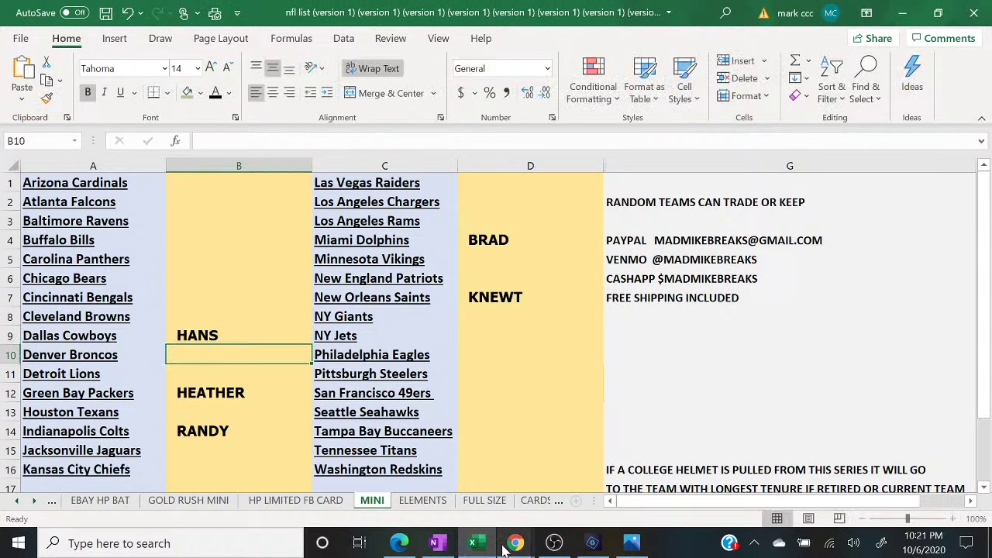
mouse_move(508, 546)
click(613, 465)
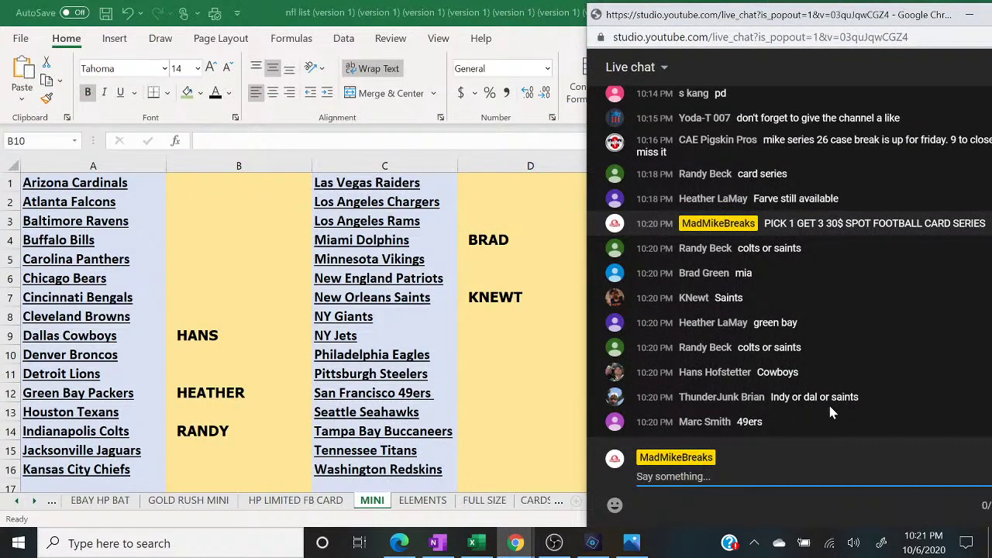
click(504, 410)
click(502, 409)
key(Up)
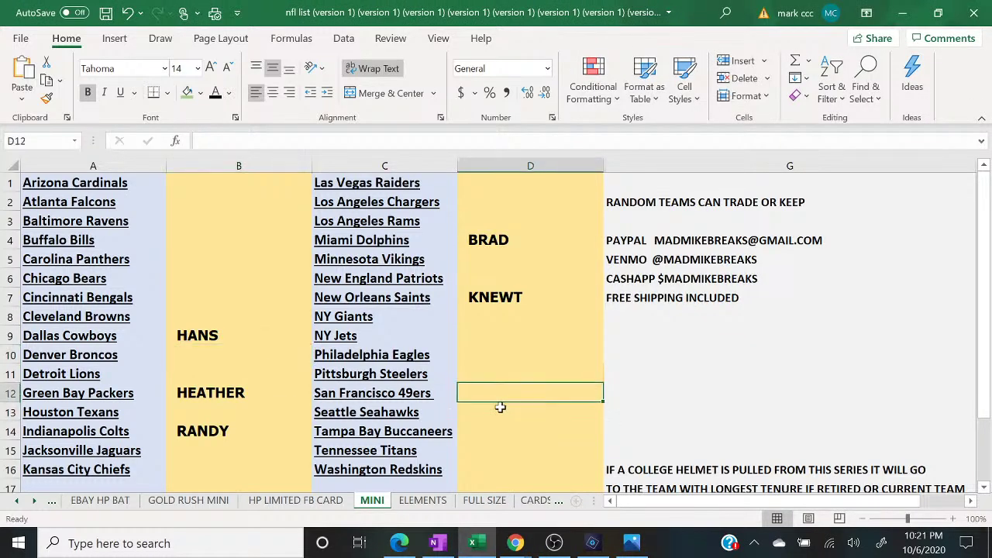
text(MARC S)
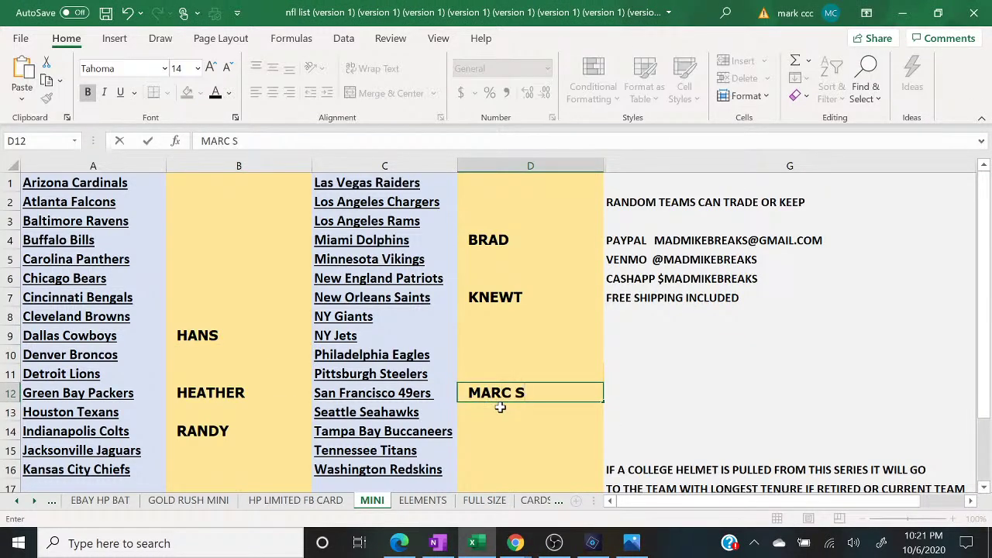
- Post '2 TO CLOSE' in the YouTube live chat popout
click(516, 543)
click(574, 512)
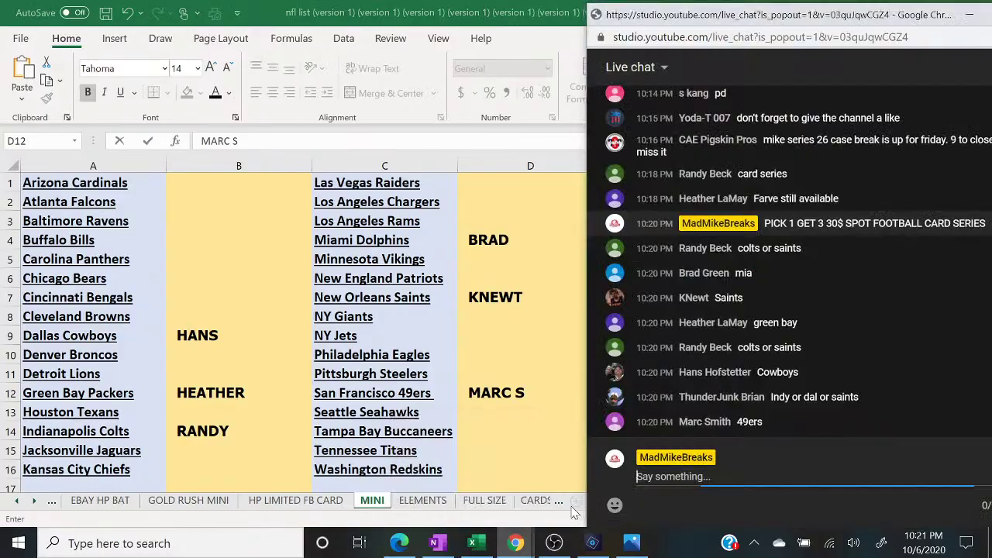
text(2 TO CLOS)
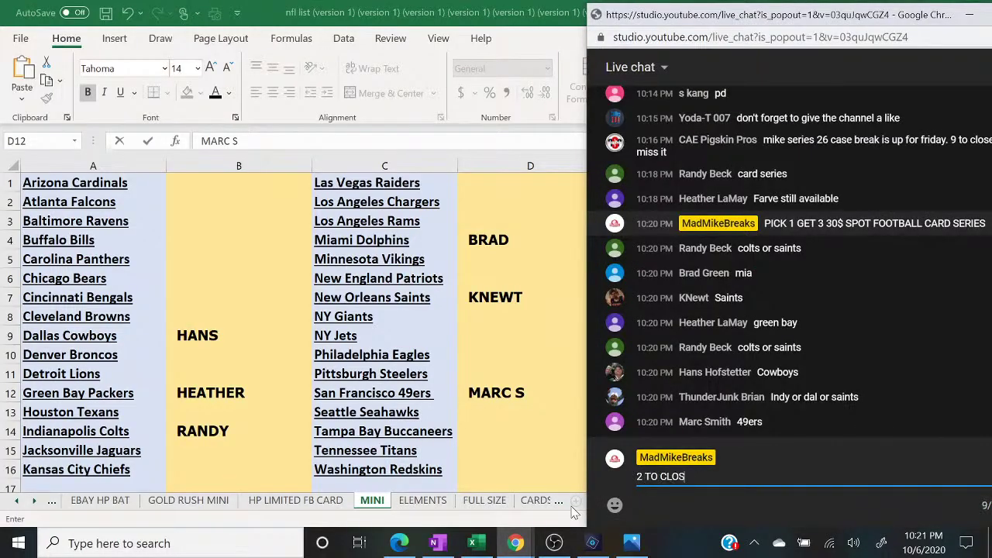
text(E)
key(Return)
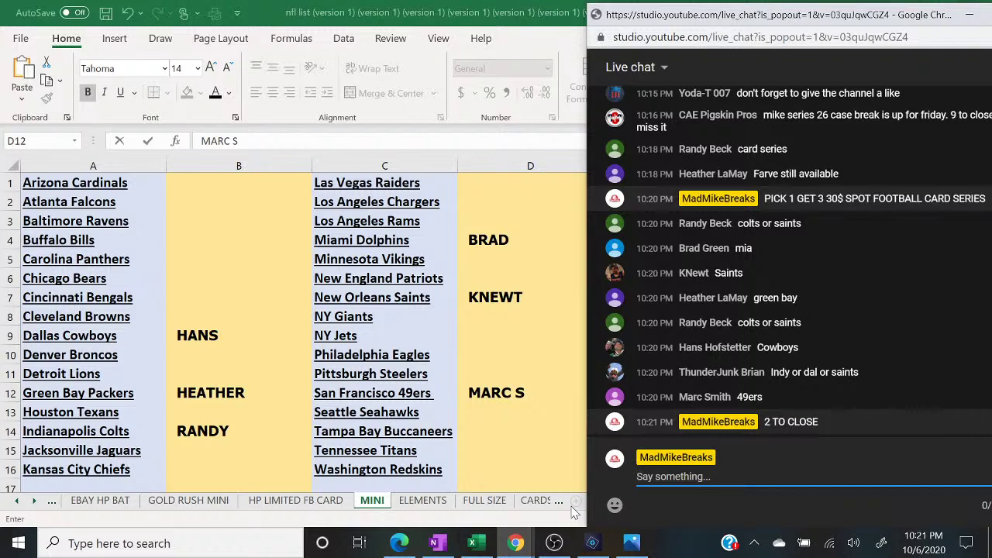
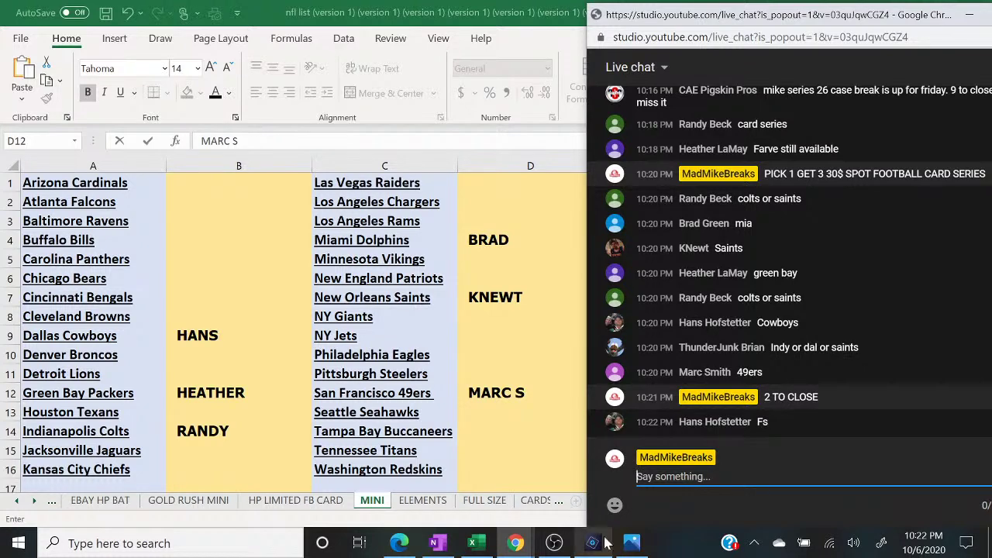
- Page back through the signed card photos to the Peyton Manning card (20200918_182828.jpg), then minimize Photos
click(632, 543)
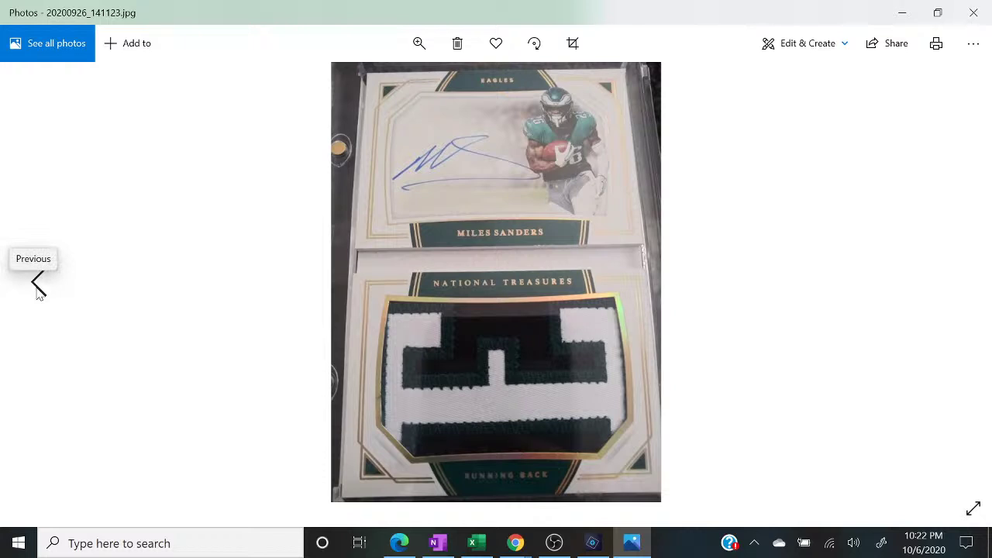
click(39, 285)
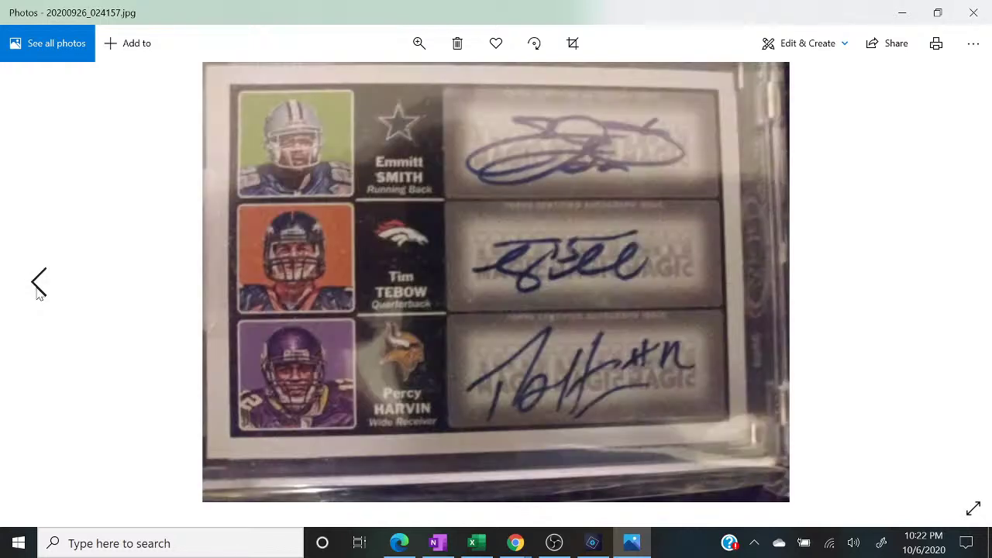
click(37, 289)
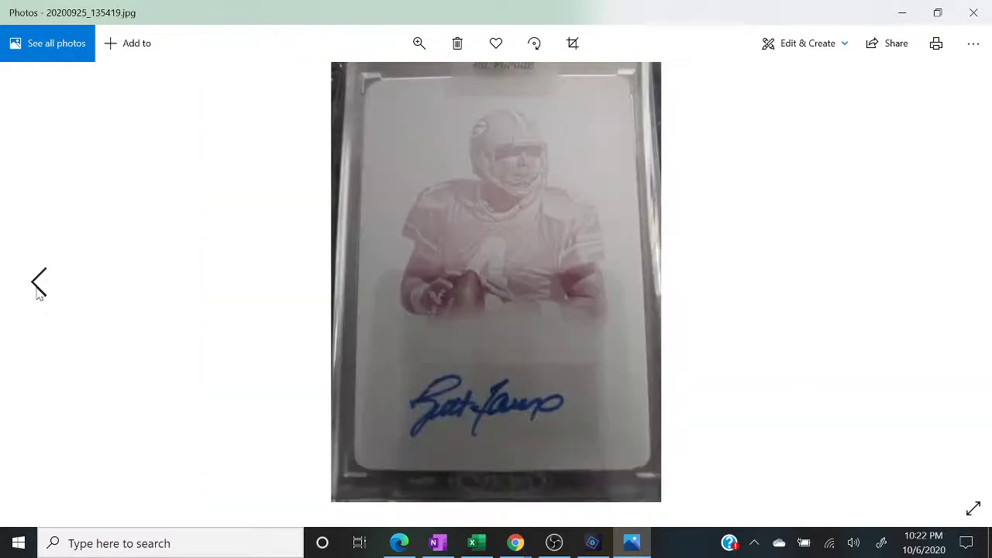
click(38, 287)
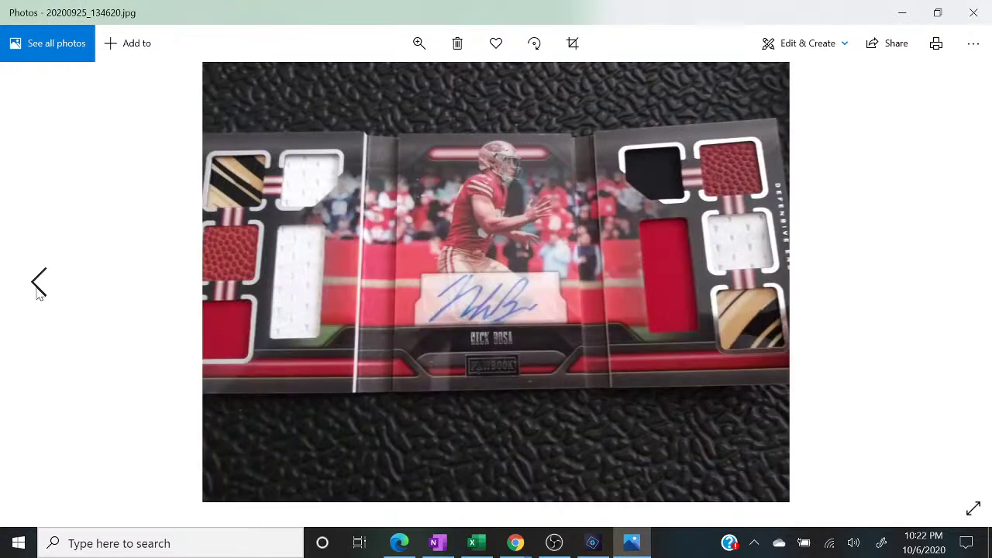
click(39, 287)
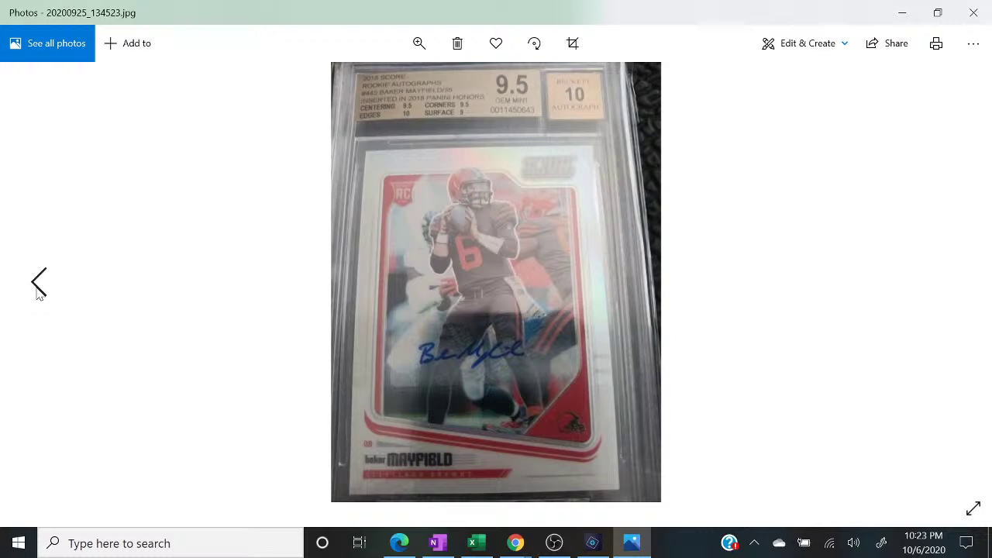
click(39, 289)
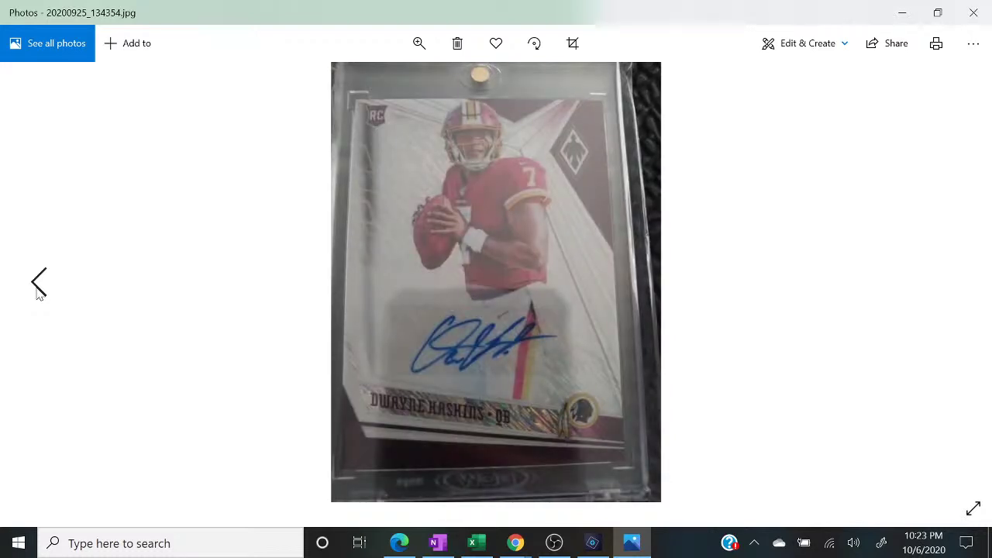
click(39, 288)
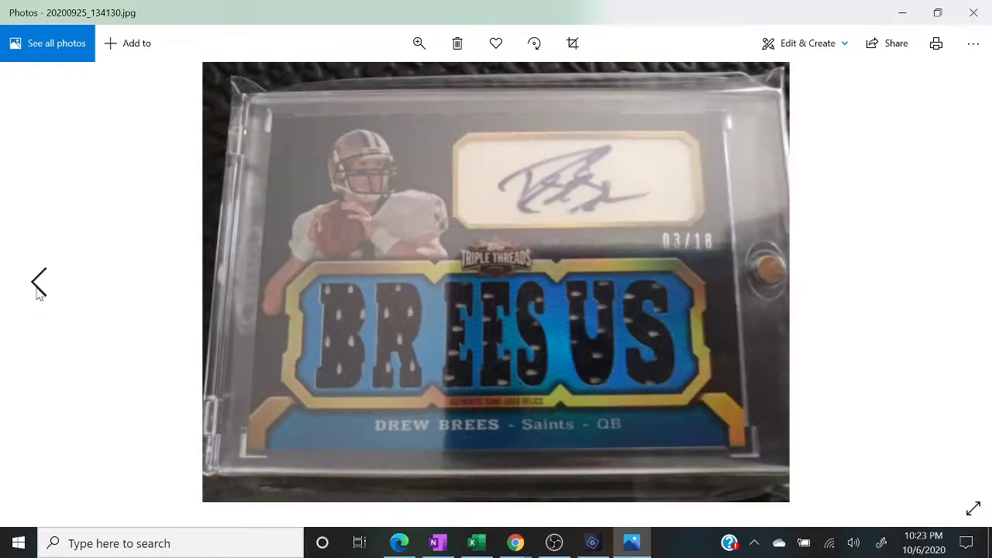
click(38, 288)
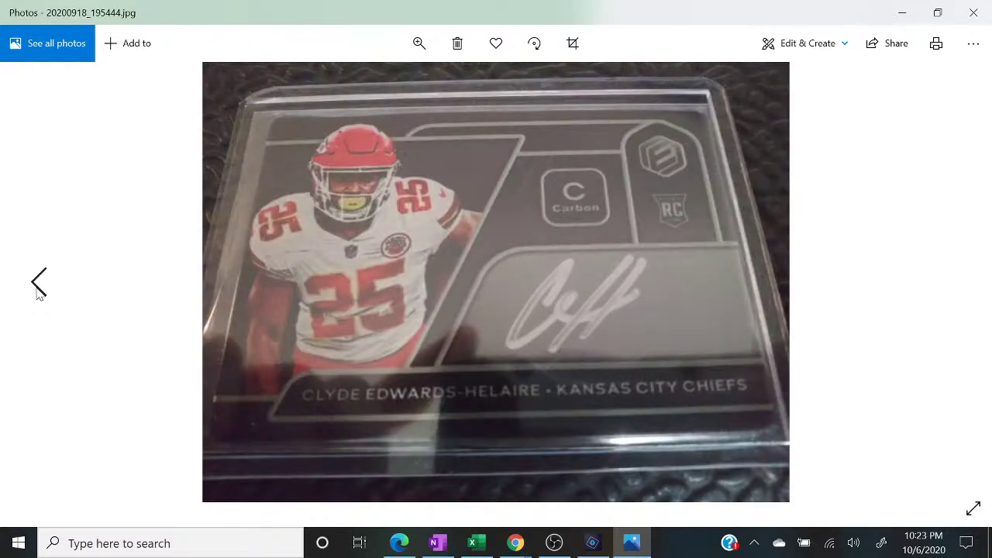
click(38, 288)
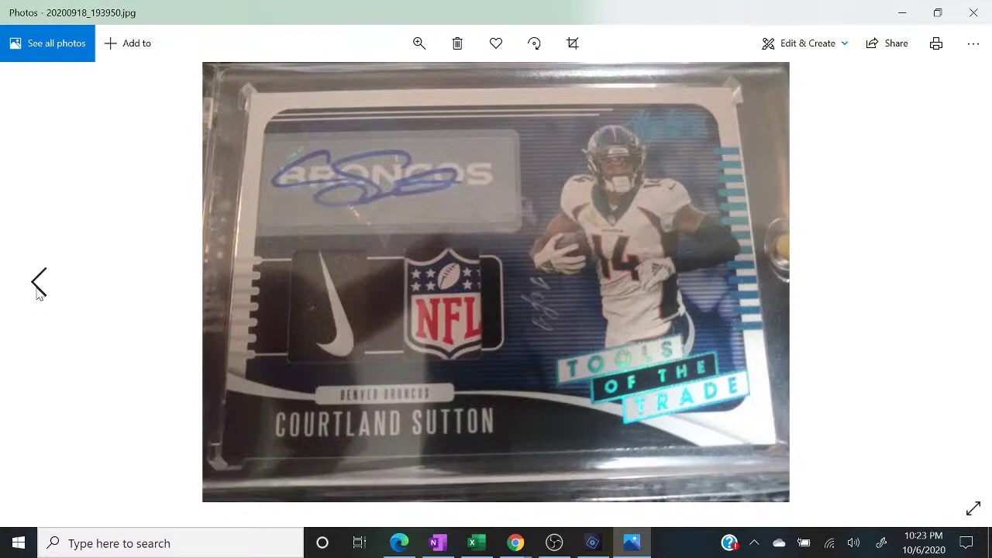
click(39, 288)
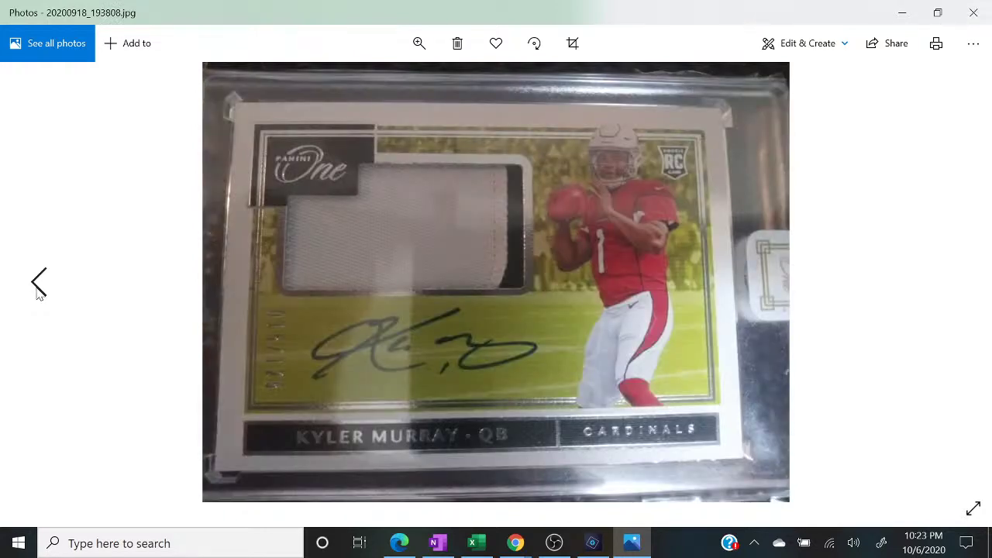
click(39, 288)
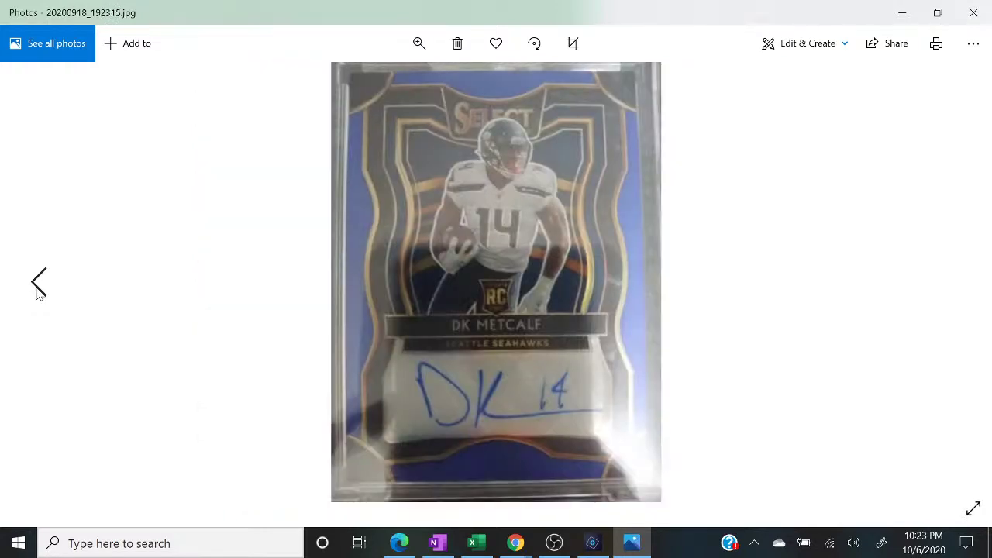
click(39, 289)
click(39, 288)
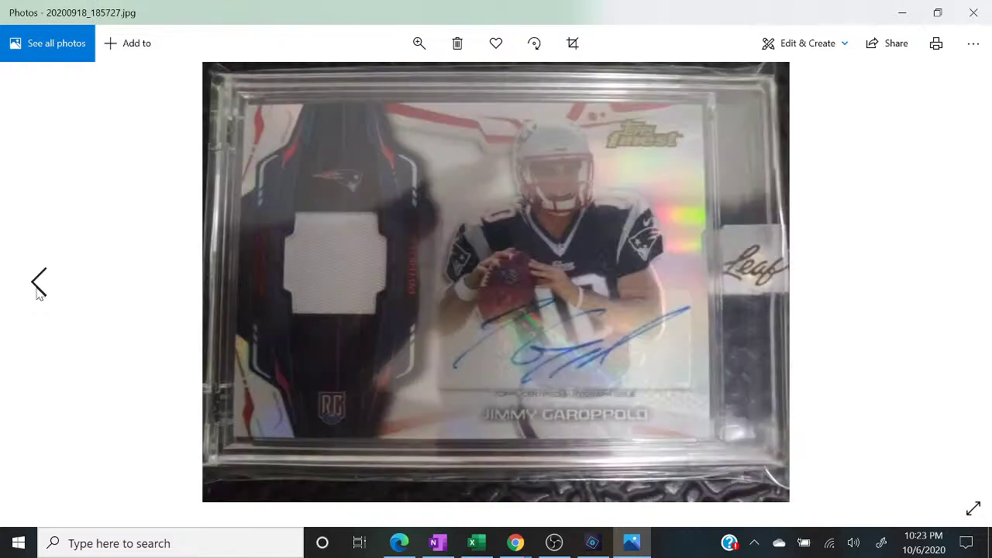
click(39, 288)
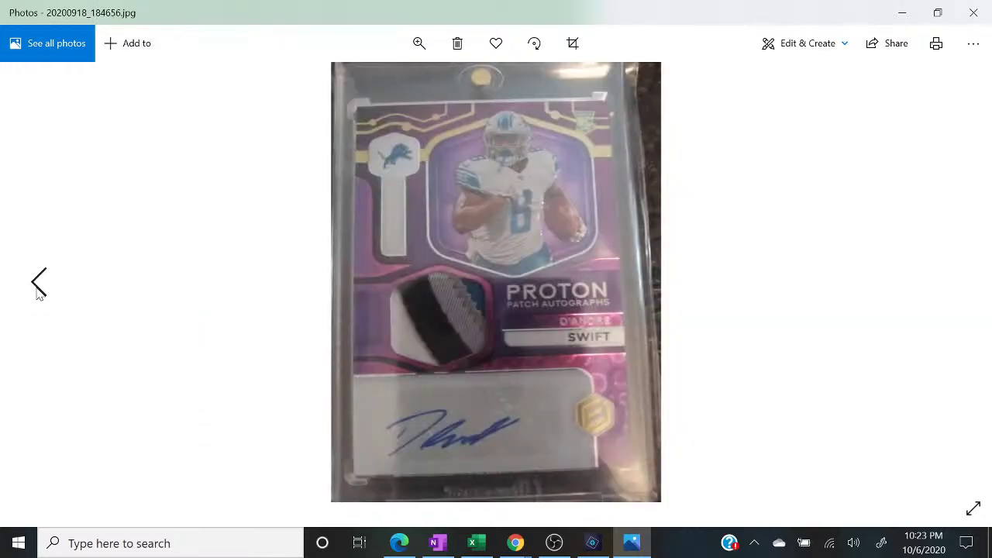
click(39, 288)
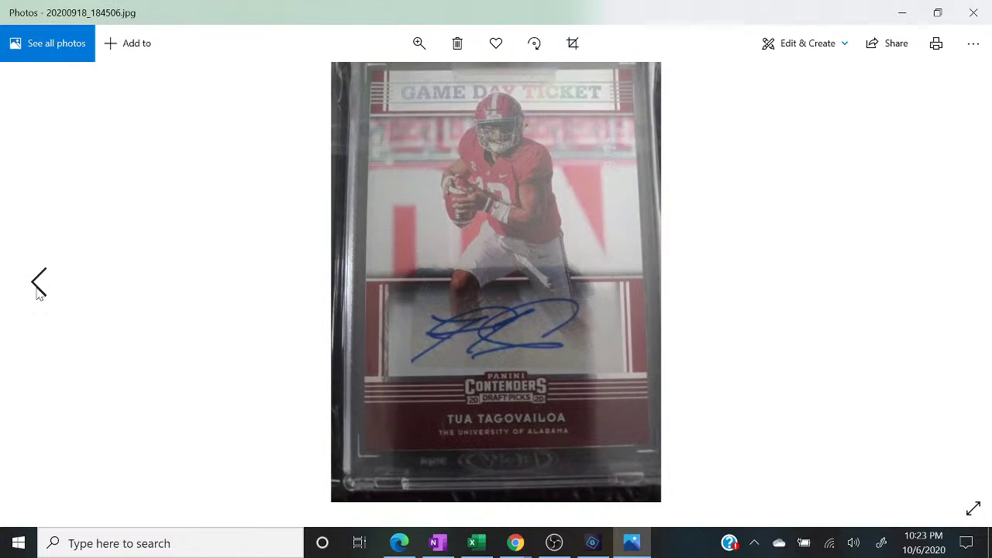
click(39, 289)
click(39, 288)
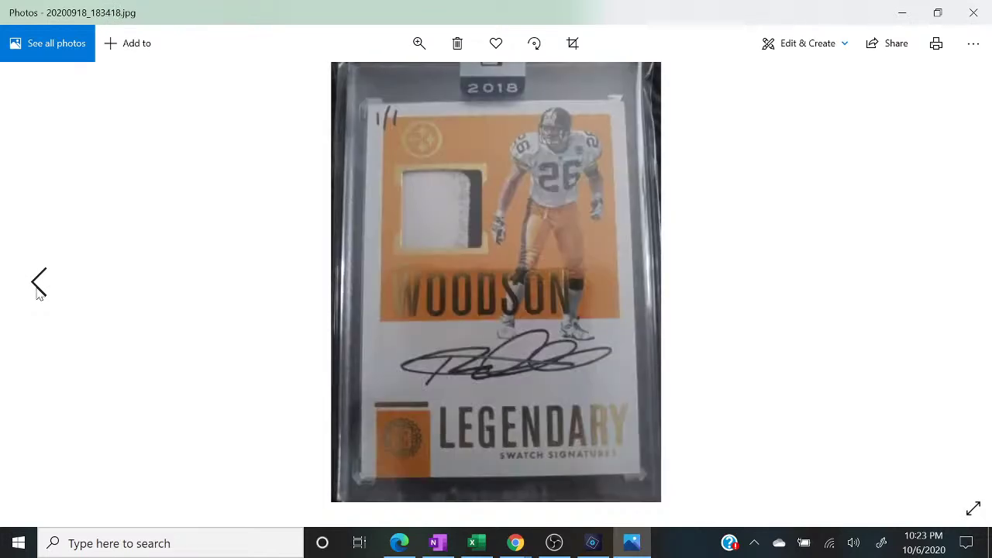
click(39, 288)
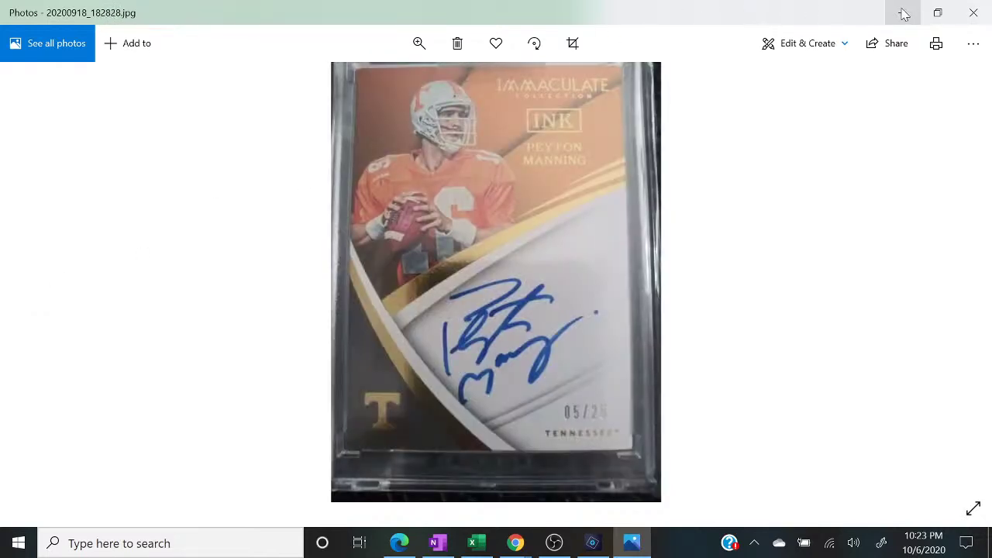
click(902, 12)
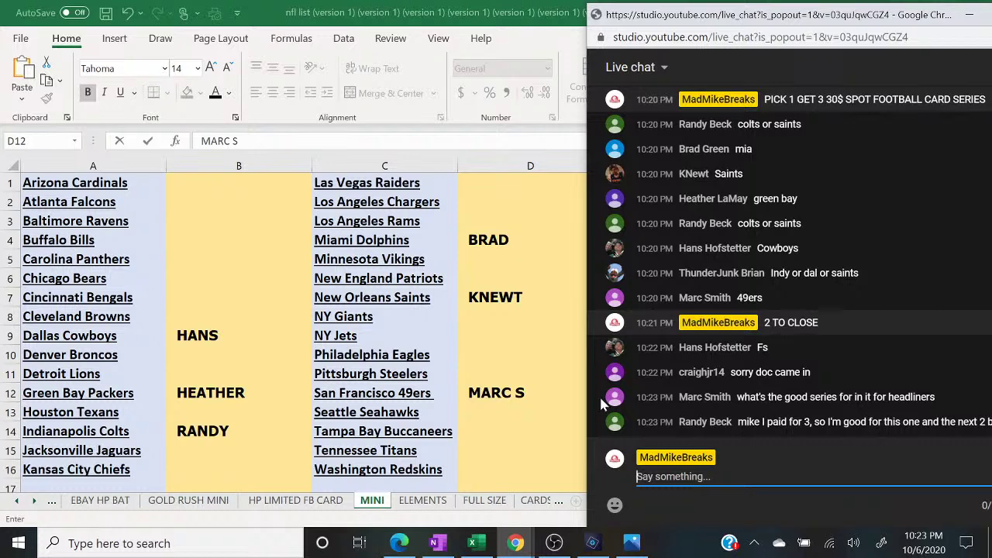
click(514, 409)
click(513, 409)
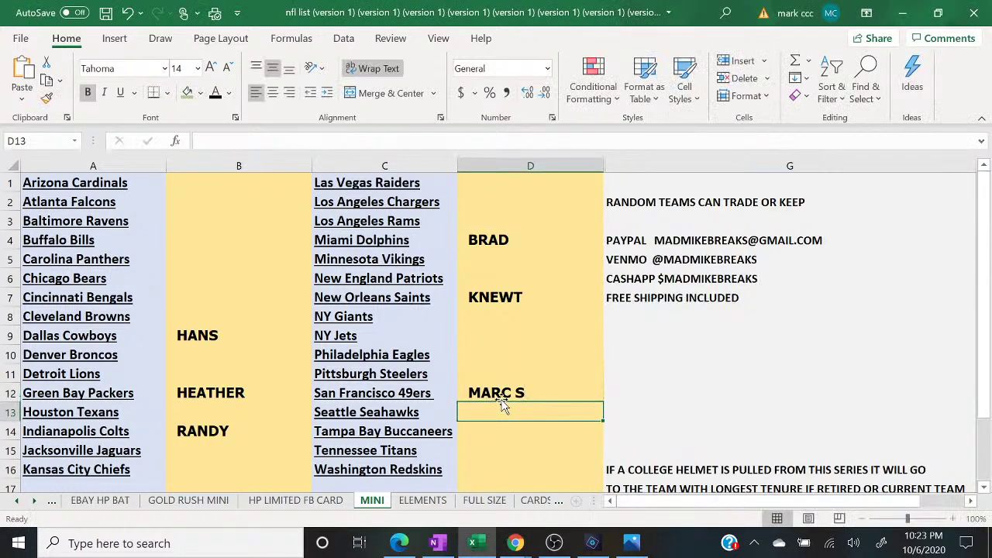
click(493, 396)
click(187, 92)
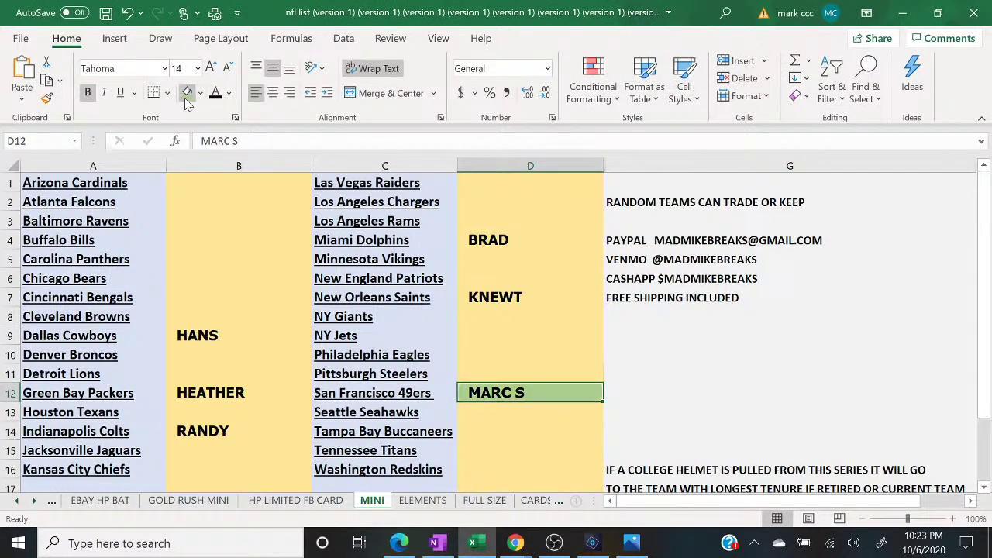
click(199, 393)
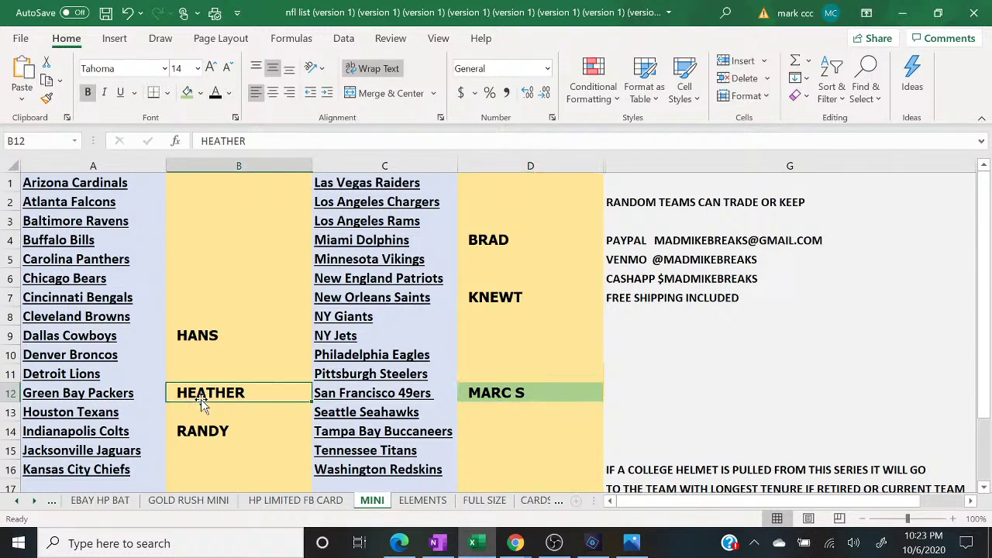
click(187, 93)
mouse_move(527, 546)
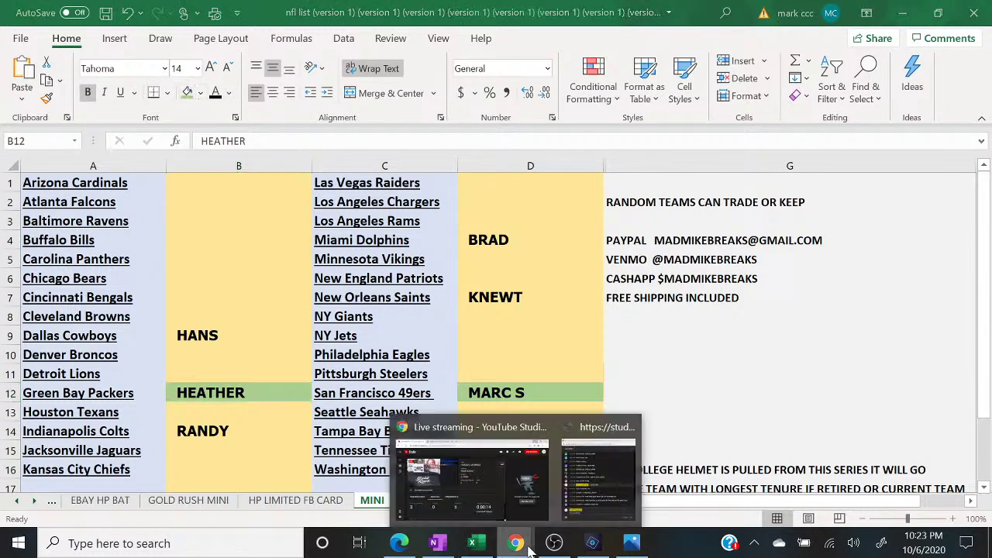
click(595, 494)
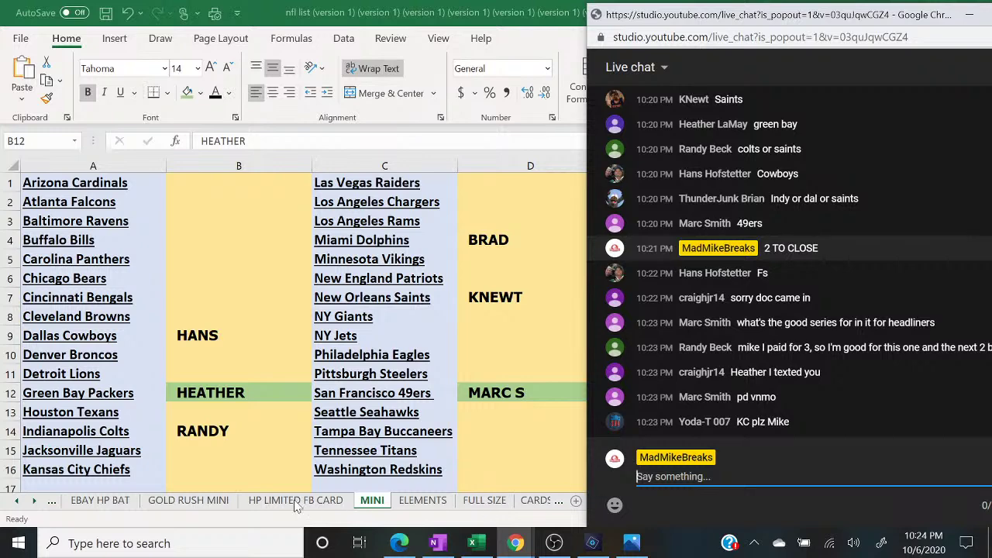
- Enter YODA in the Kansas City Chiefs cell B16
click(185, 470)
text(YJOD)
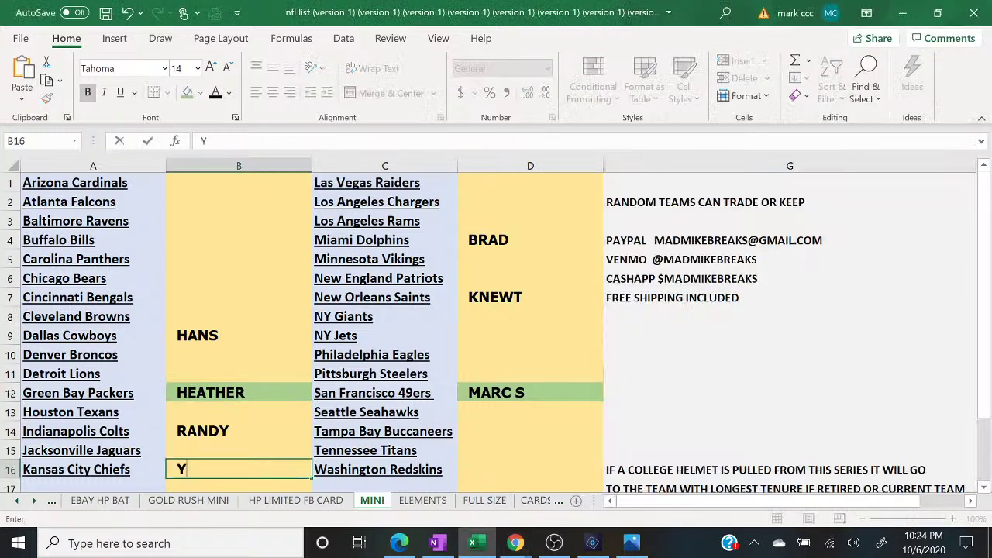
key(BackSpace)
key(BackSpace)
key(BackSpace)
text(ODA)
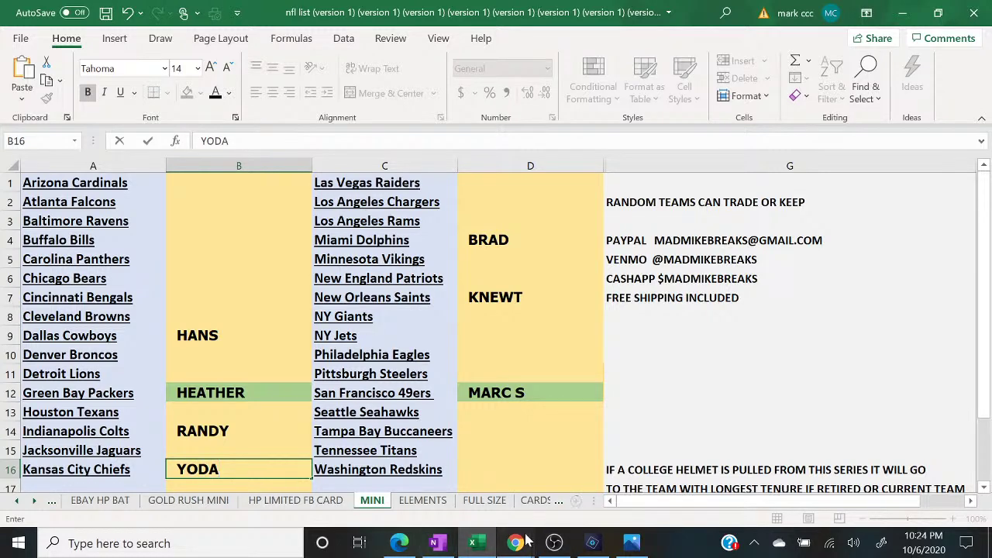
- Post '1 TO CLOSE' in the live chat
mouse_move(517, 543)
click(599, 480)
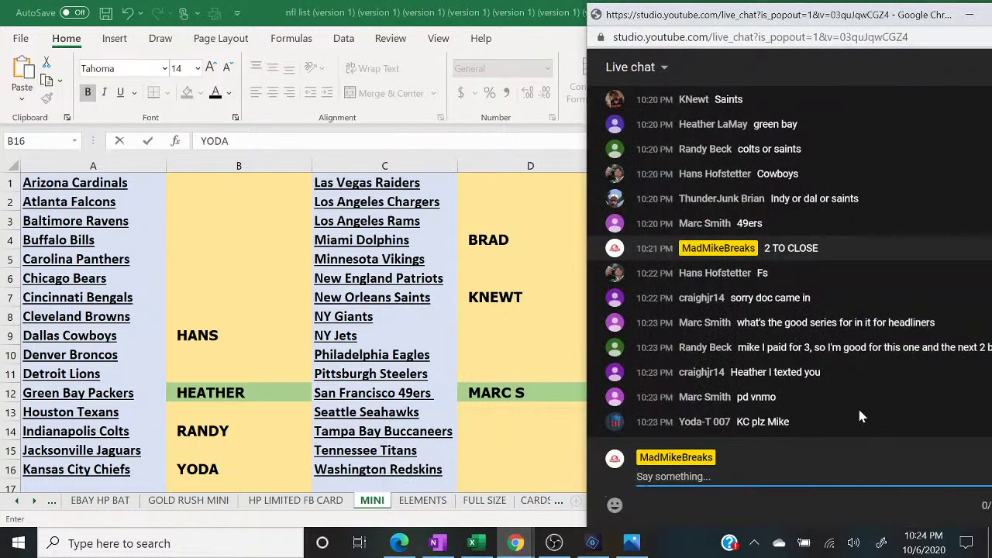
text(1 TO CLOSE)
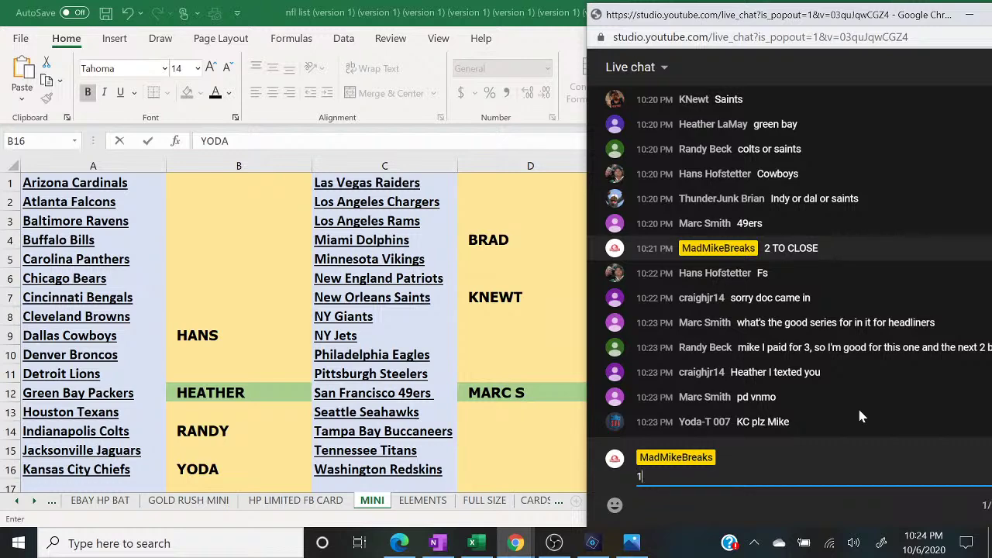
key(Return)
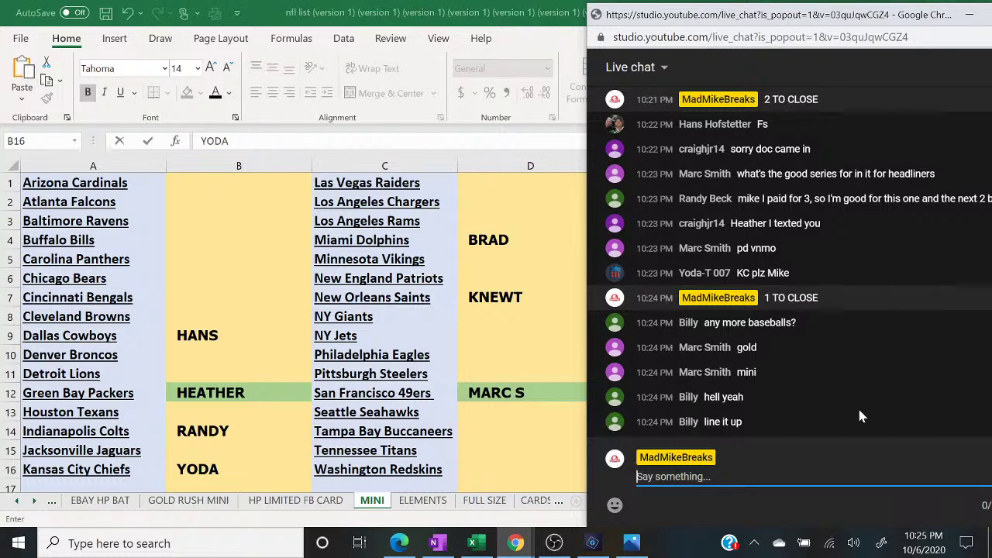
- Fill the HANS (B9), KNEWT (D7) and BRAD (D4) cells green on the MINI sheet
click(265, 428)
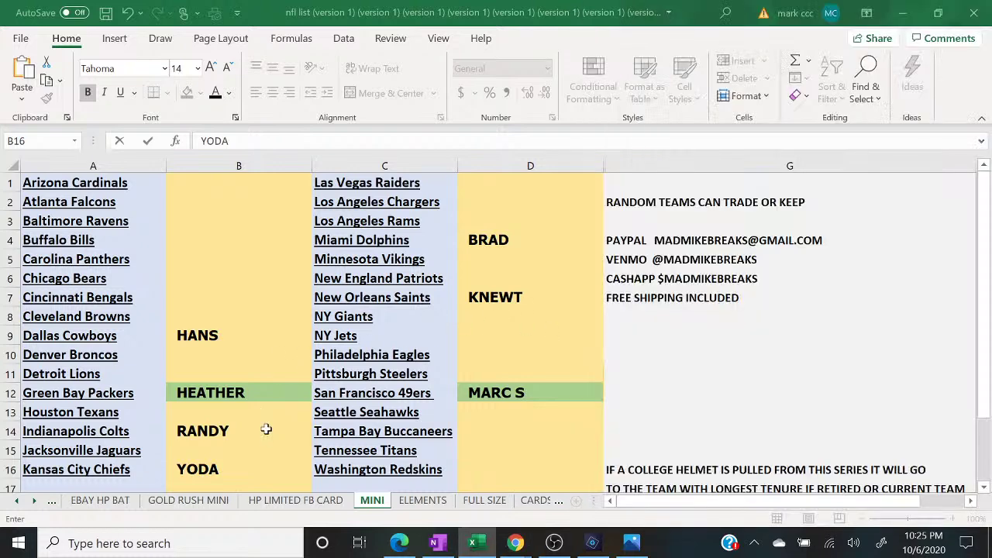
click(266, 429)
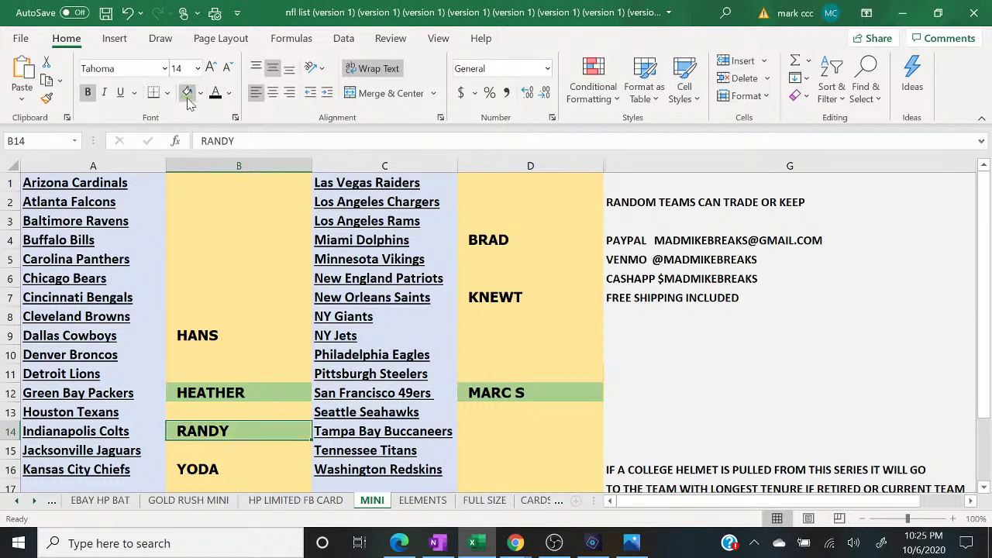
key(Up)
key(Up)
key(Up)
key(Up)
key(Up)
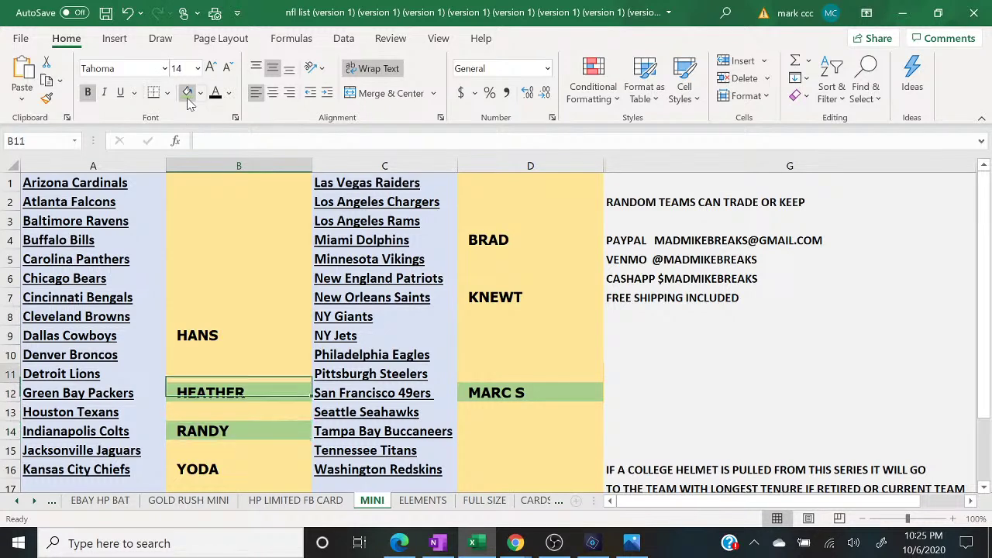
click(187, 99)
key(Right)
key(Right)
key(Up)
key(Up)
key(Up)
key(Down)
click(187, 100)
key(Up)
key(Up)
key(Up)
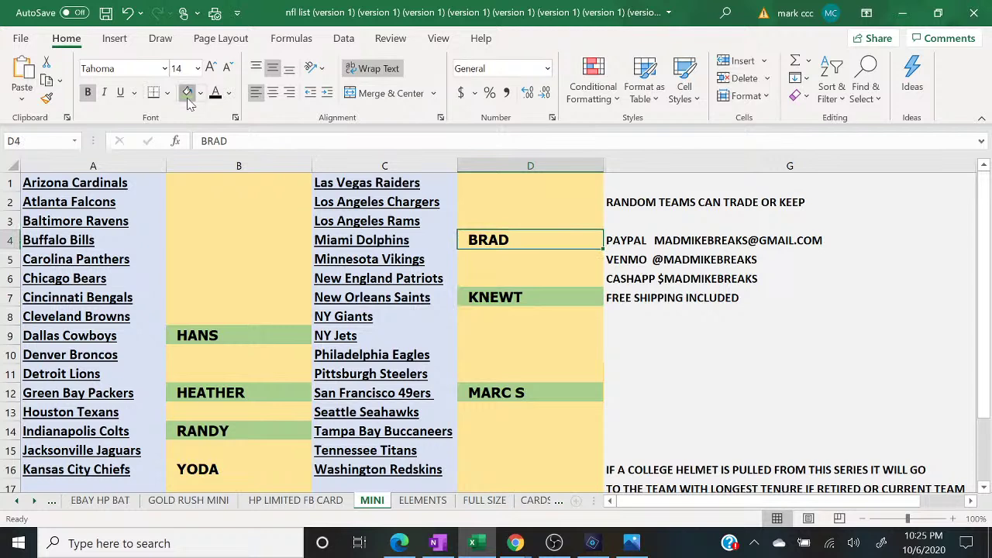
click(187, 99)
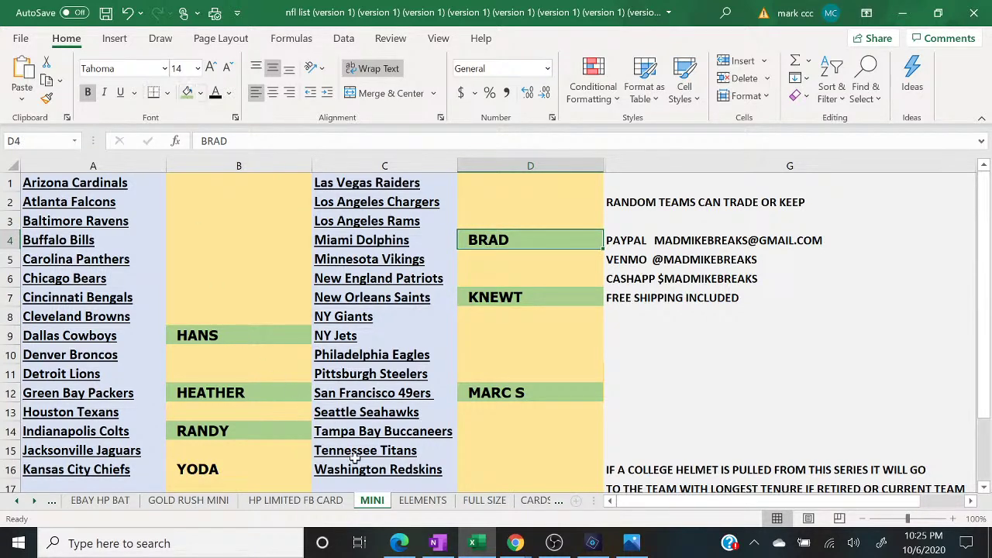
mouse_move(515, 543)
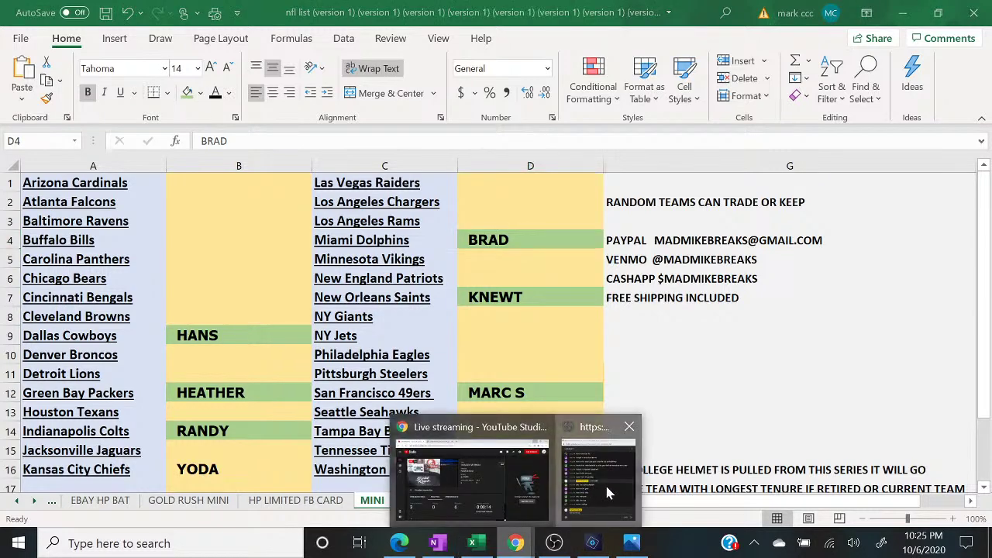
click(605, 483)
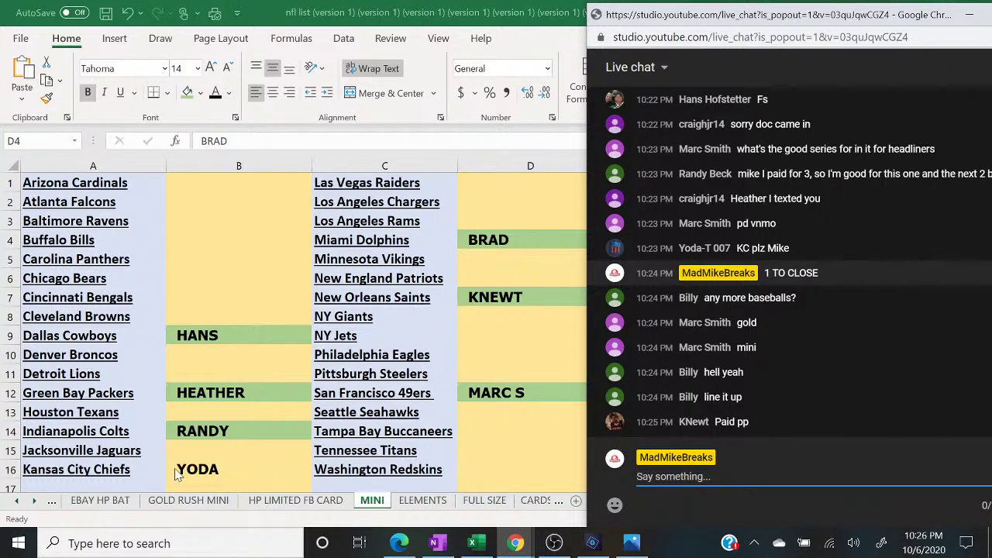
- Fill YODA's cell B16 green and post 'FILLER TO CLOSE 10$ SPOT 3 SPOTS TOTAL TOP SPOT WINS' in chat
click(208, 463)
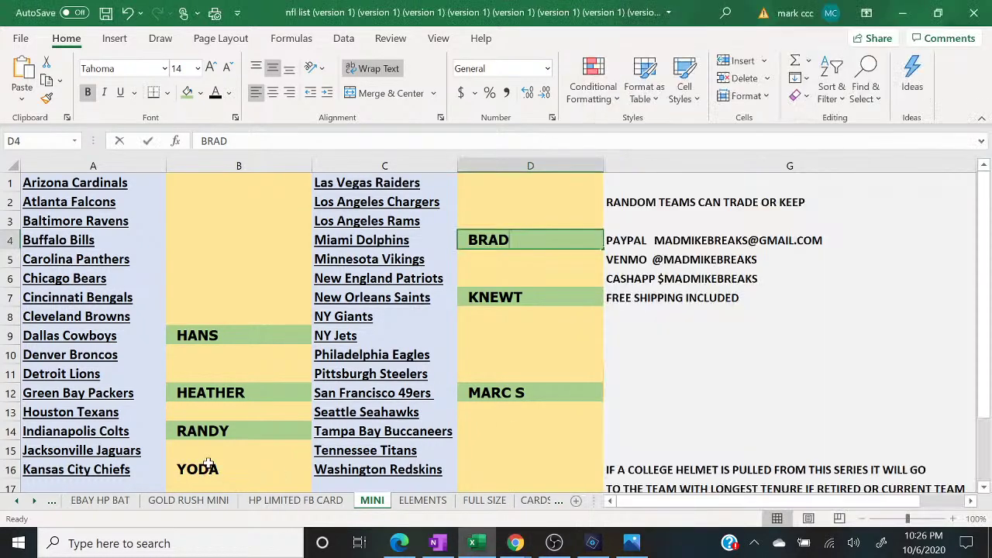
click(186, 92)
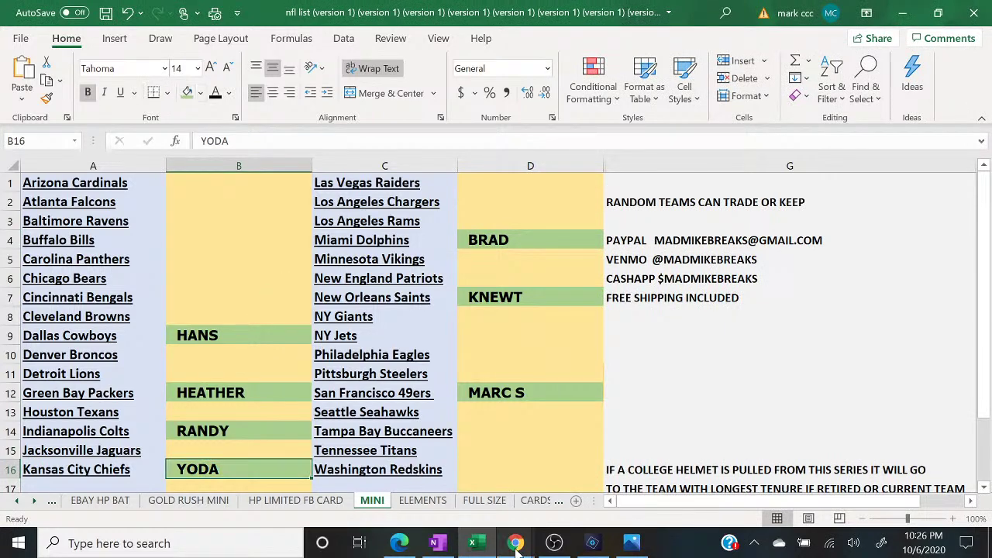
mouse_move(515, 543)
click(588, 496)
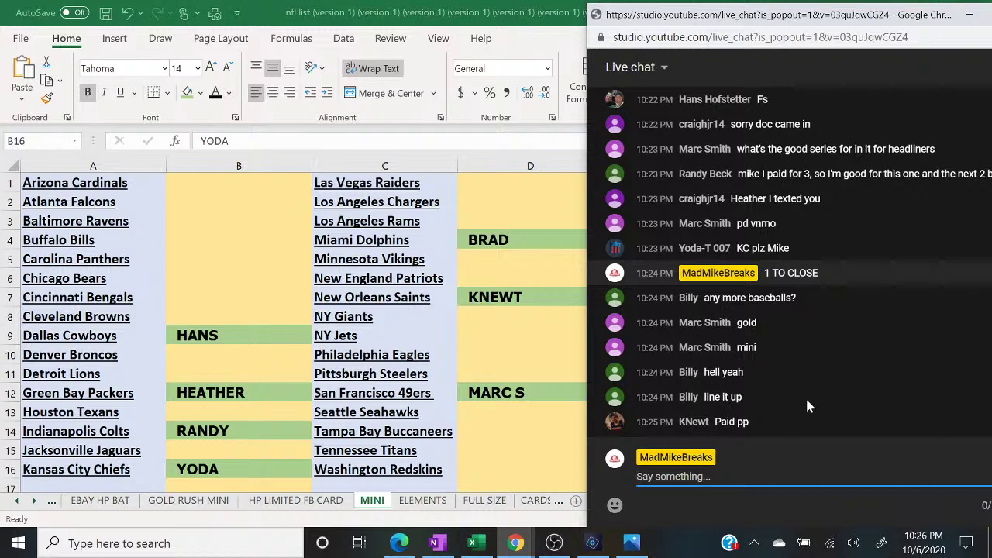
text(FILLER TO CLOSE 1)
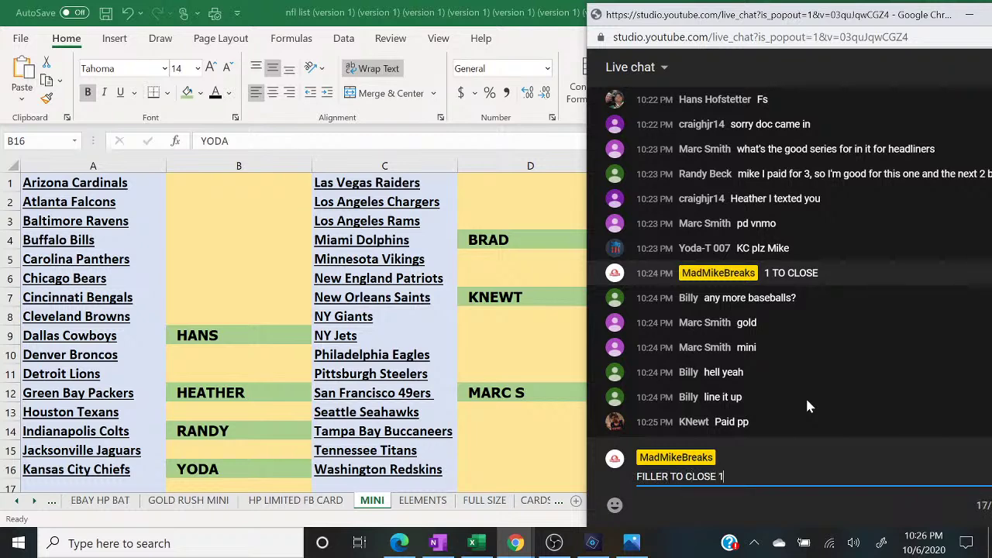
text(0$ SPOT 3 SPOTS TOTAL TO)
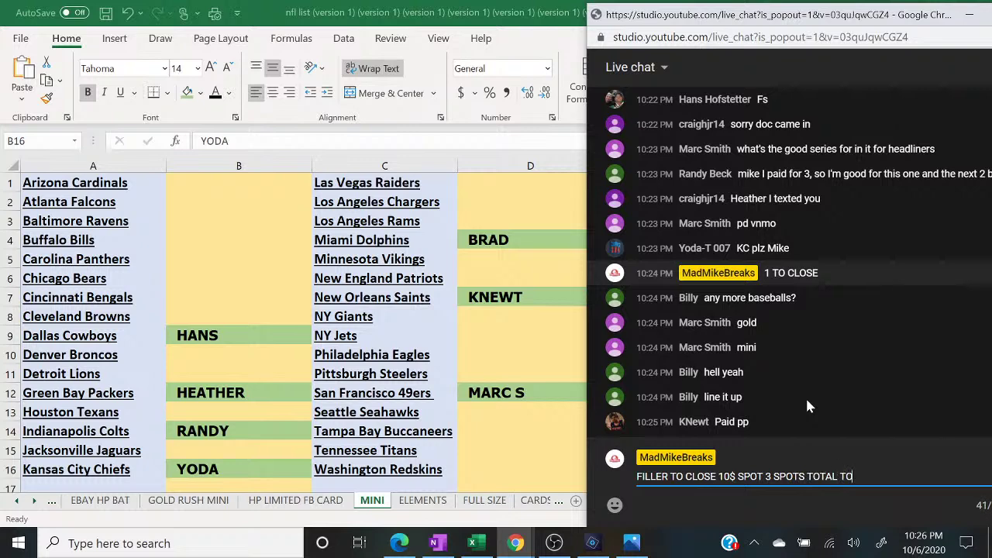
text(P SPOT WINS)
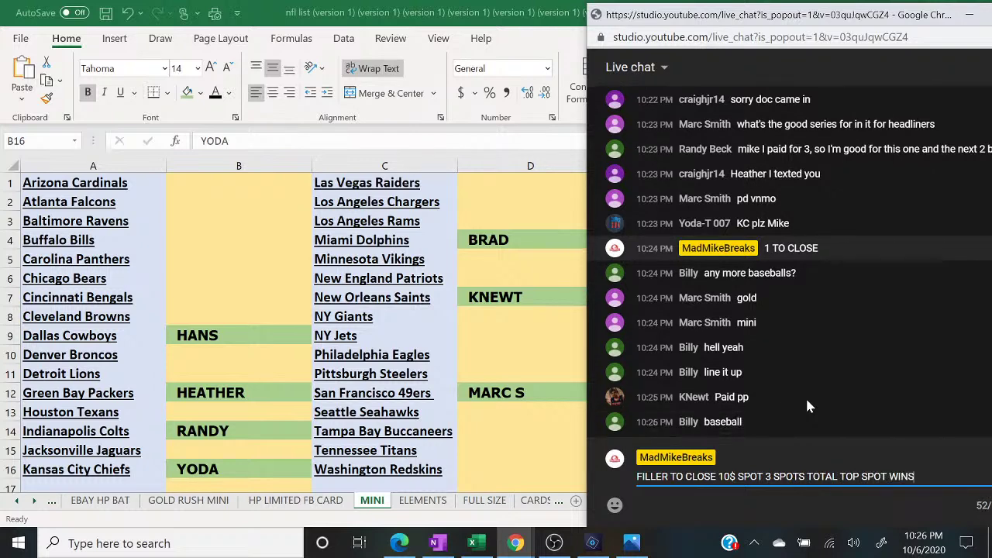
key(Return)
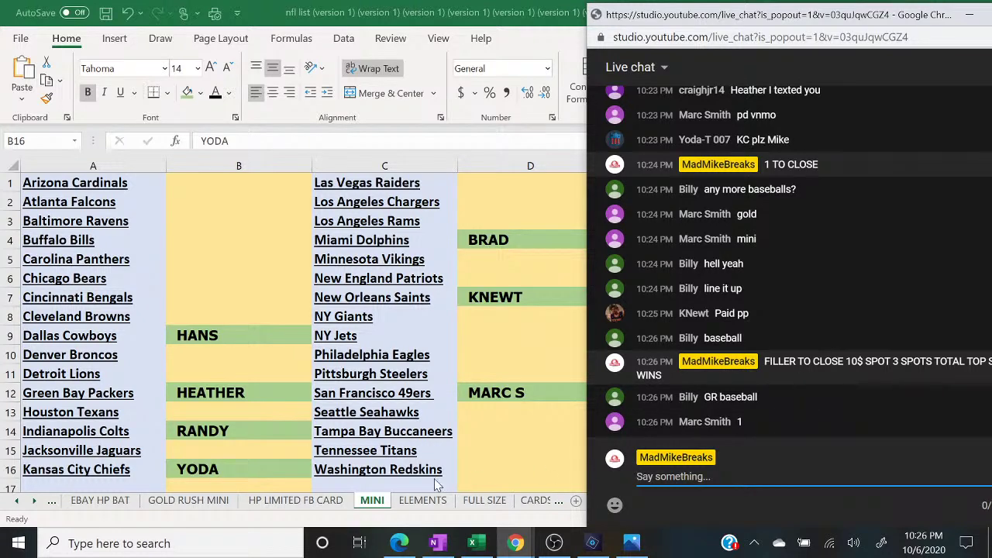
- Open a fresh Random.org List Randomizer in maximized Edge and enter MARC S as the first name
click(399, 543)
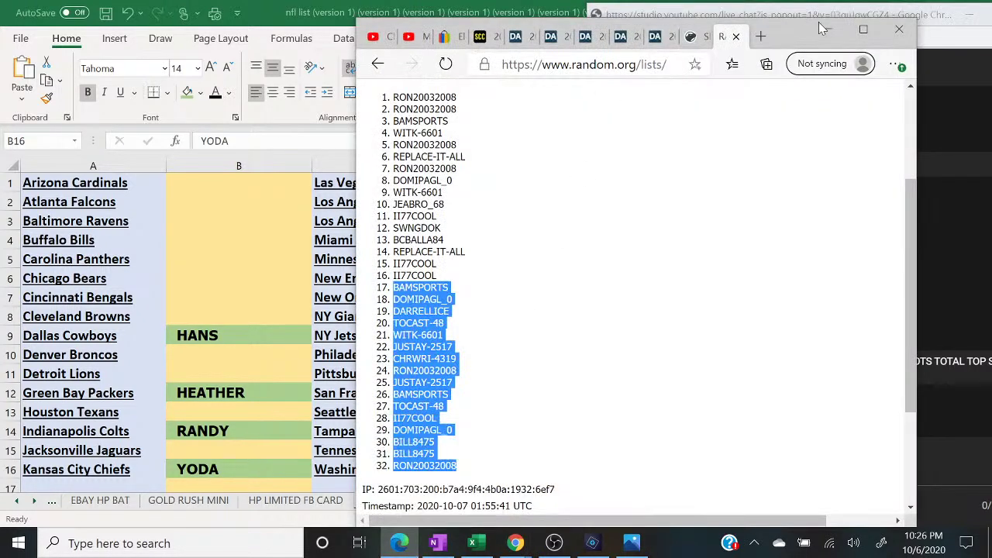
click(862, 29)
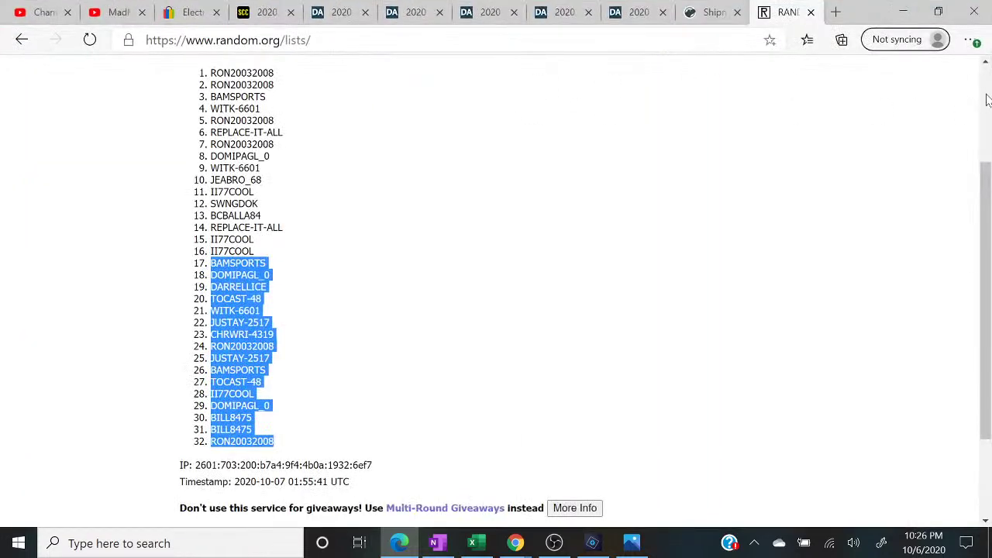
scroll(987, 101, up, 3)
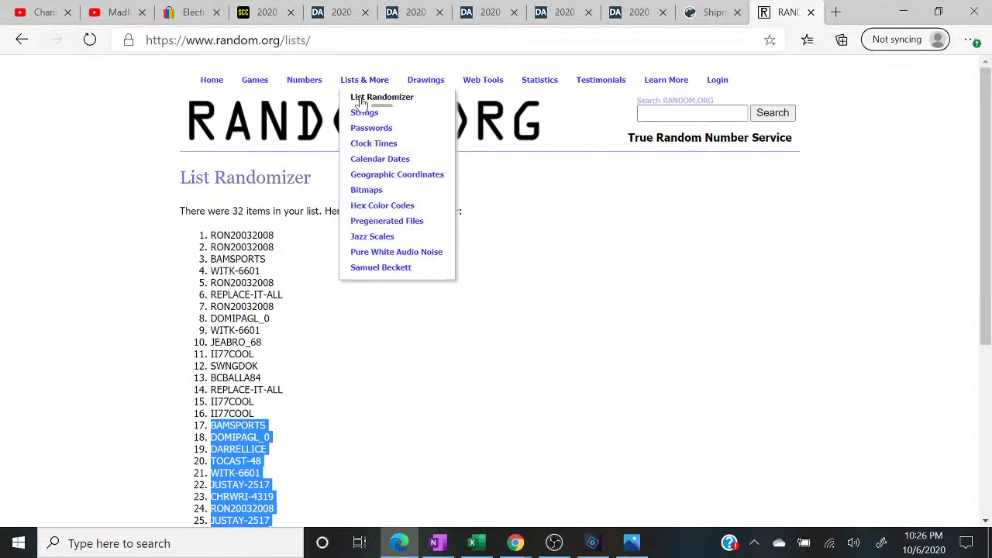
click(358, 94)
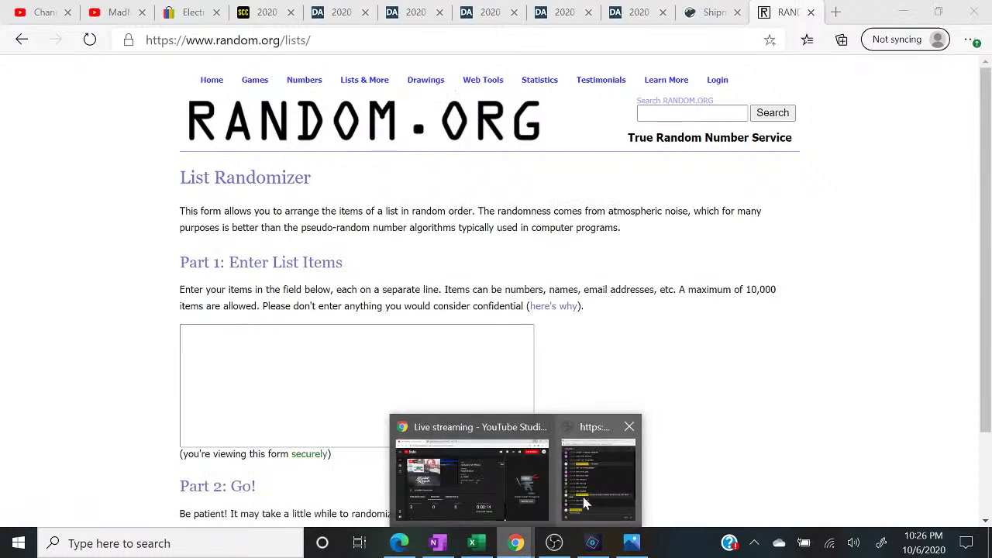
click(589, 490)
click(310, 372)
text(MARC S)
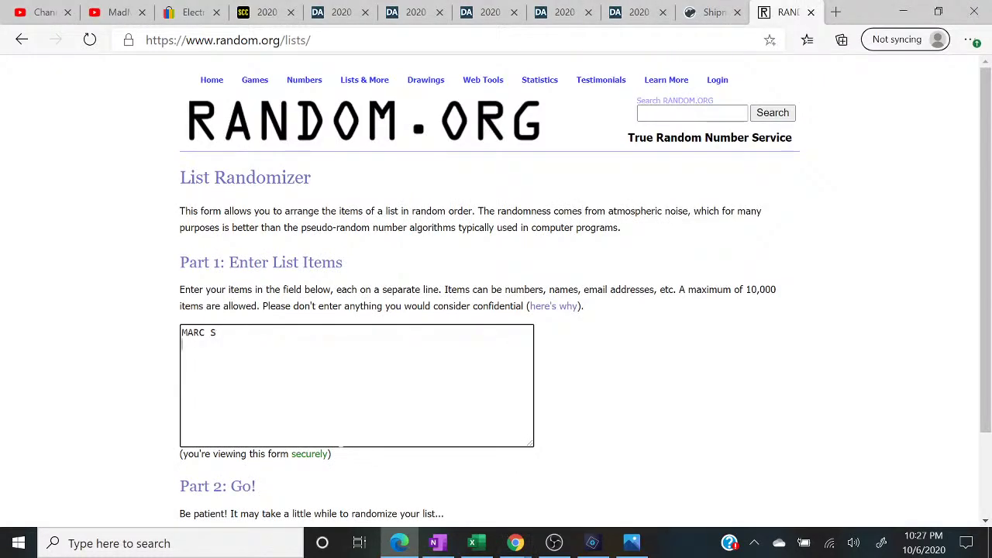
- Minimize the live chat, Edge, Excel and OBS windows to show the desktop
mouse_move(514, 542)
click(601, 484)
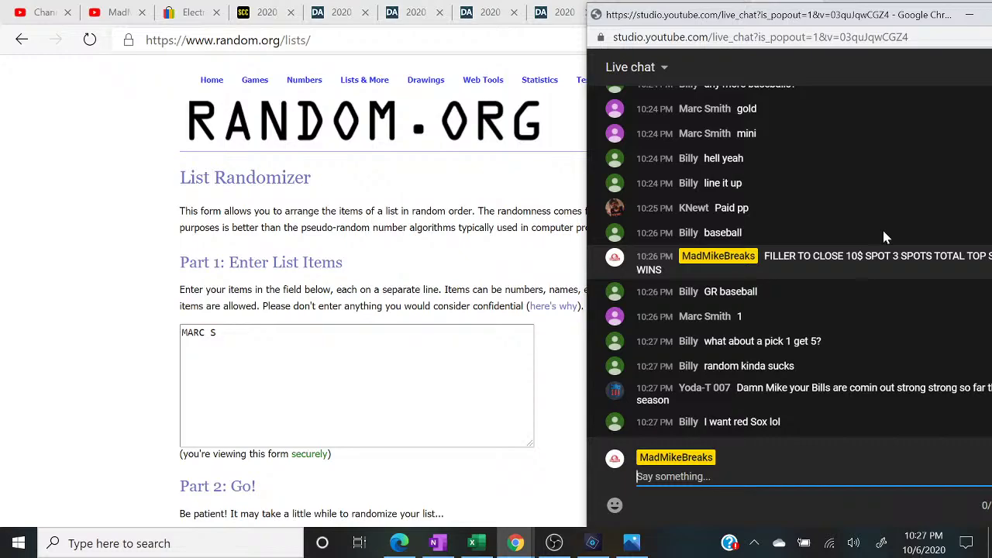
click(970, 15)
click(905, 11)
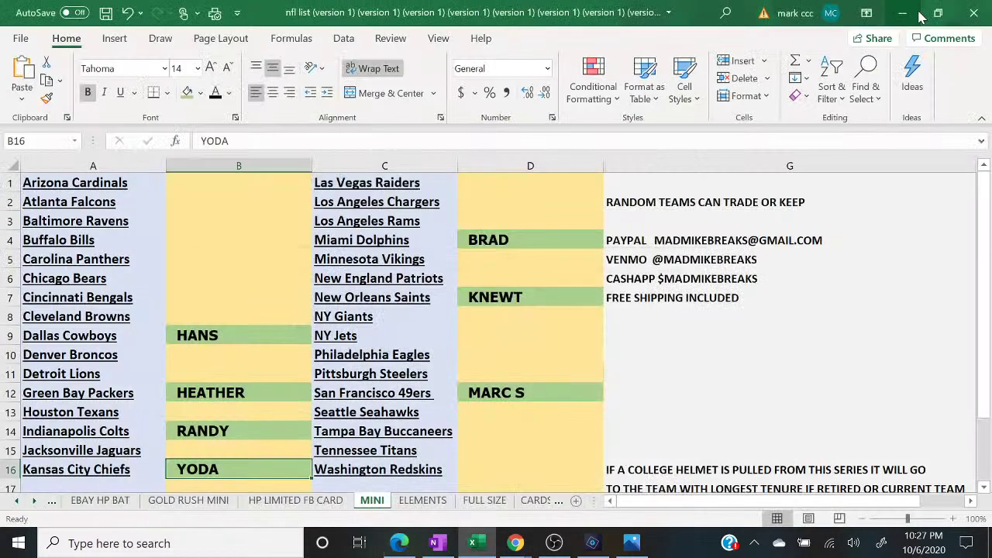
click(899, 9)
click(903, 11)
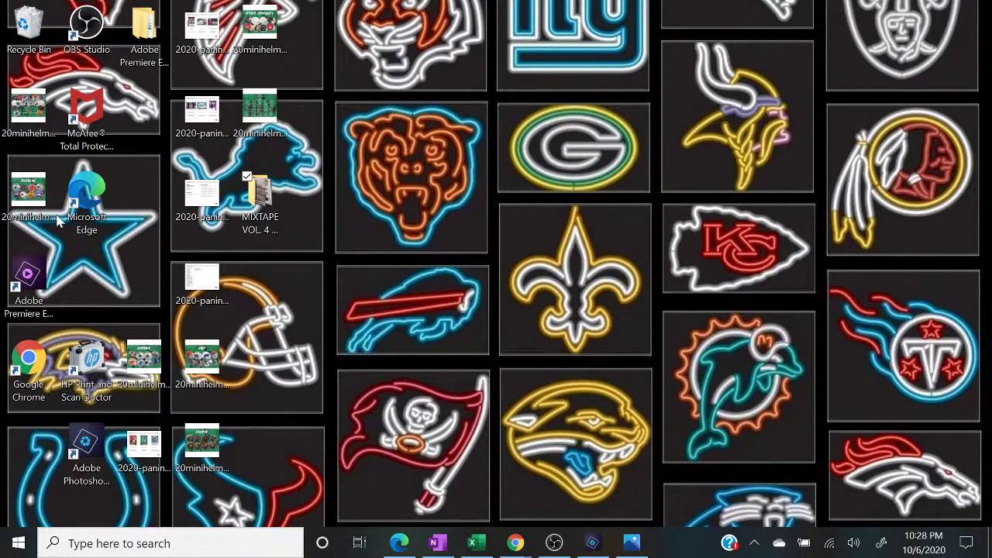
- Open the two Gold Rush mini helmet promo images in Chrome, ending on the Series 3 checklist
click(31, 120)
double_click(31, 121)
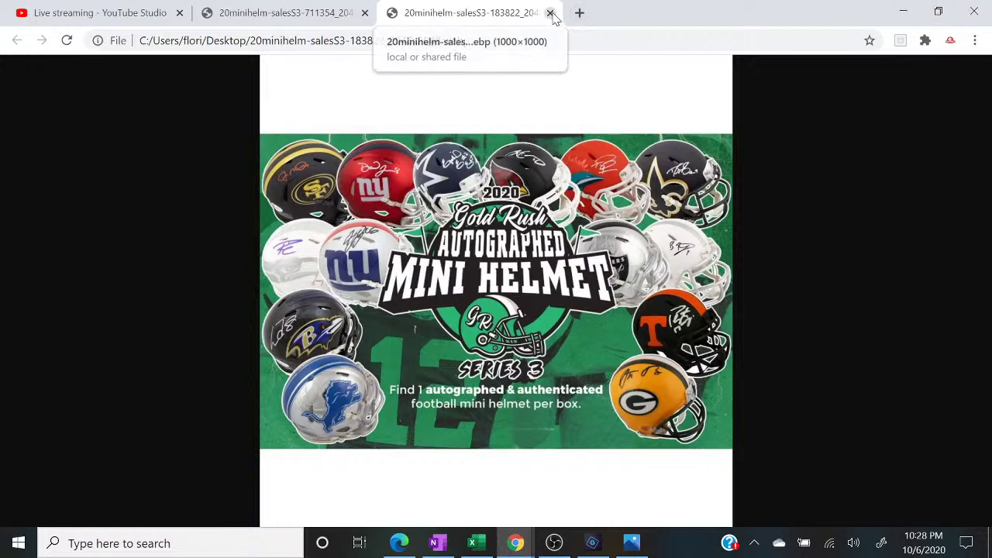
click(905, 11)
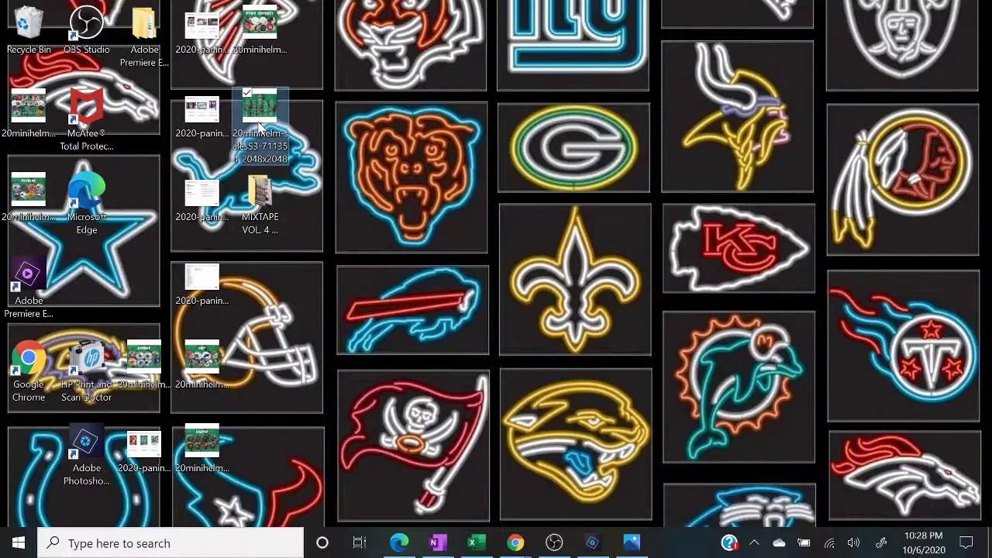
double_click(261, 124)
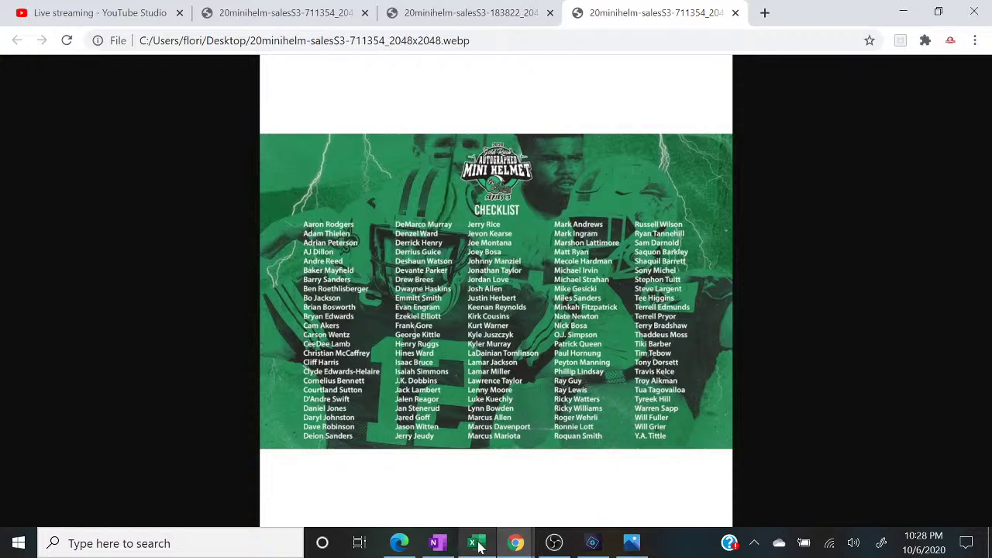
click(479, 547)
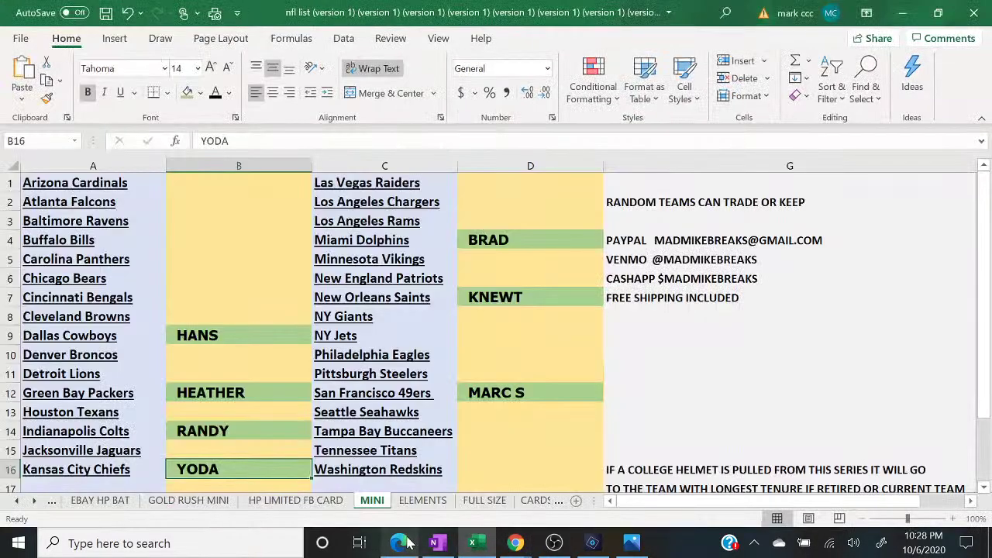
- Add KNEWT as the second name in the random.org list
key(alt+Tab)
mouse_move(515, 543)
click(587, 493)
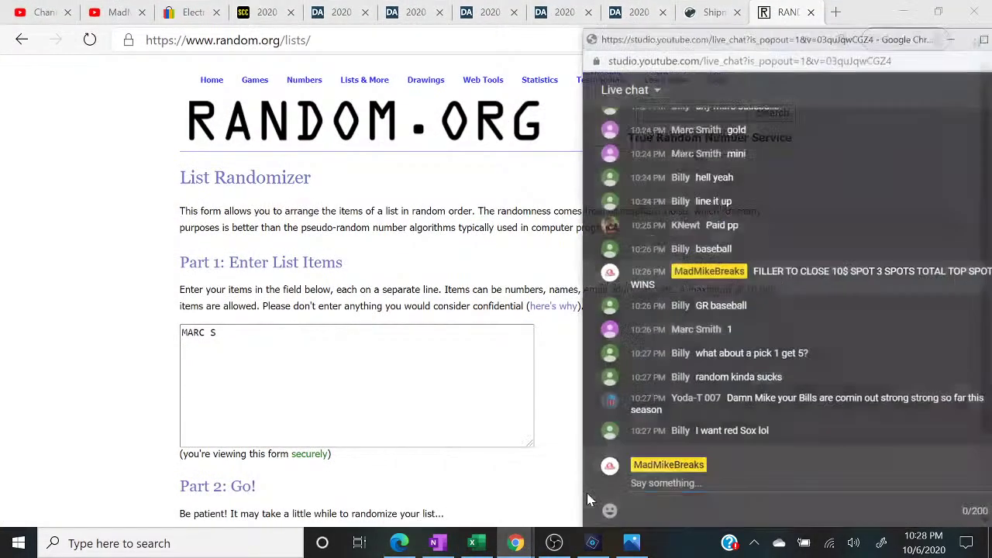
click(638, 476)
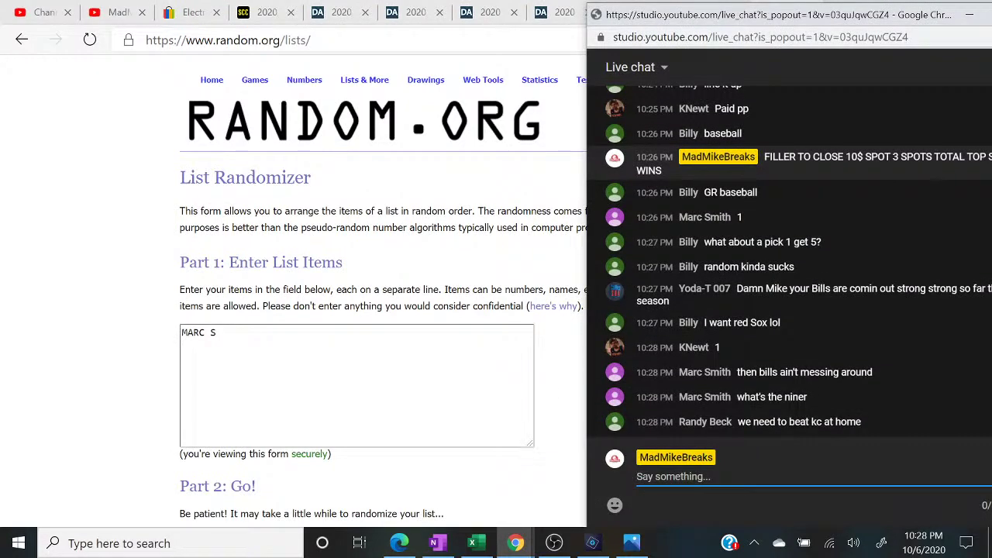
key(alt+Tab)
text(KNEWT)
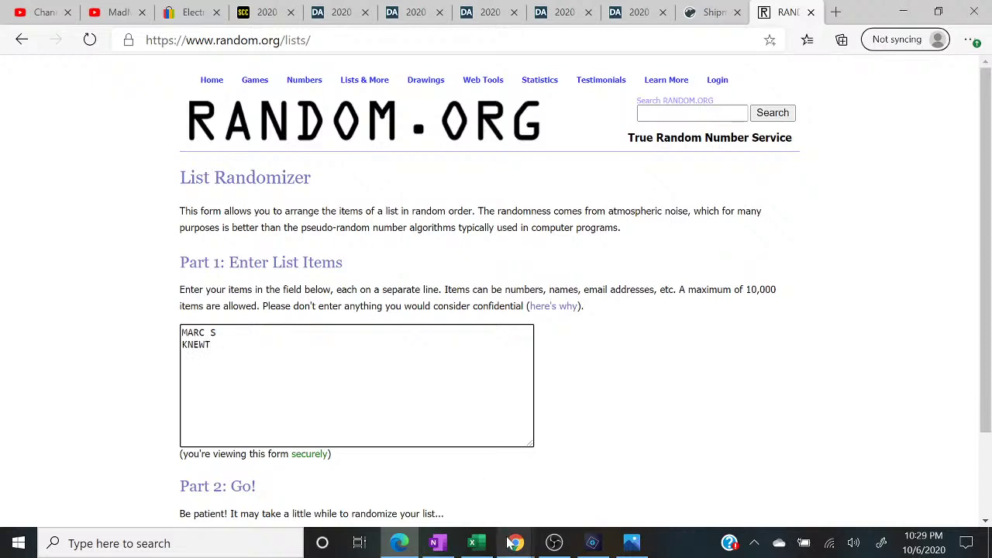
- Check the live chat and mini helmet checklist image, then return to the List Randomizer
mouse_move(512, 548)
click(632, 465)
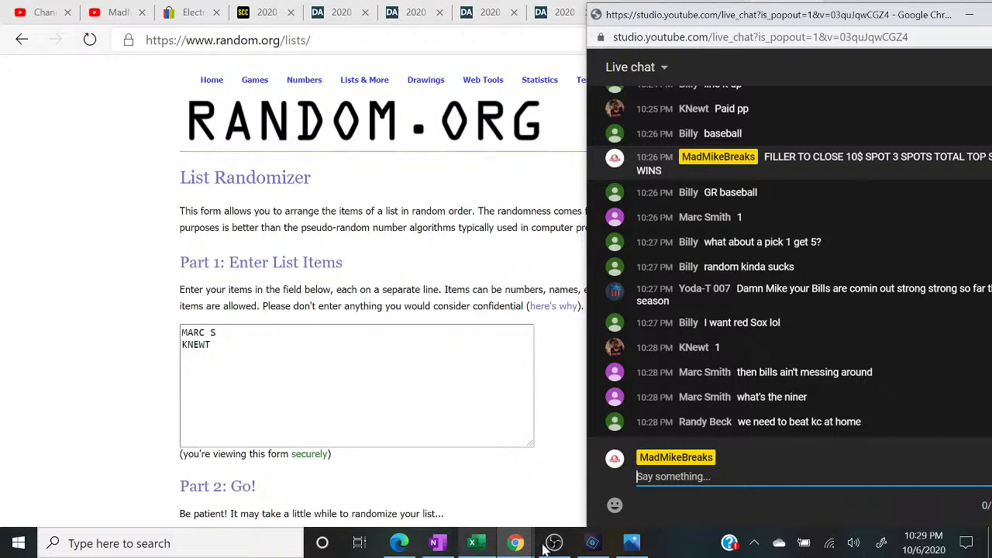
mouse_move(516, 545)
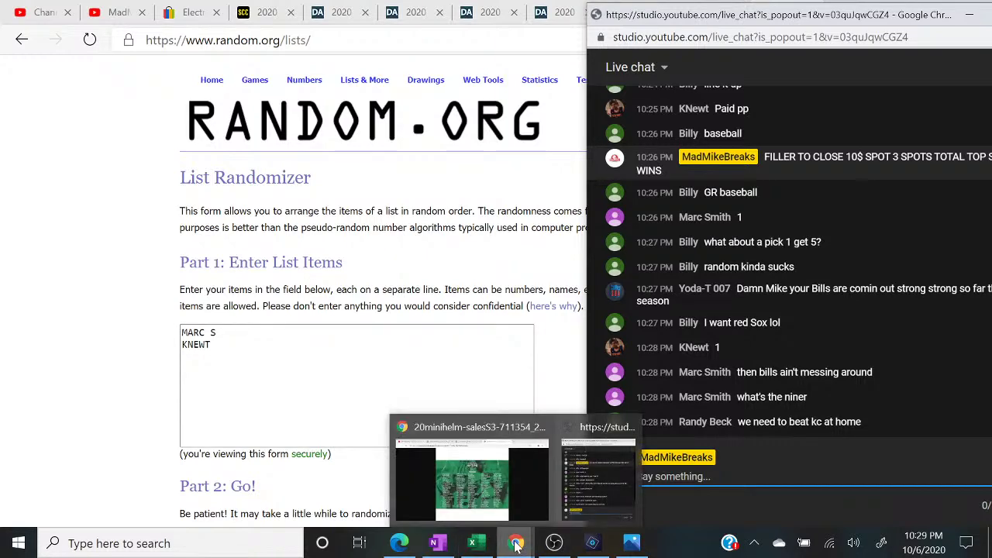
click(492, 500)
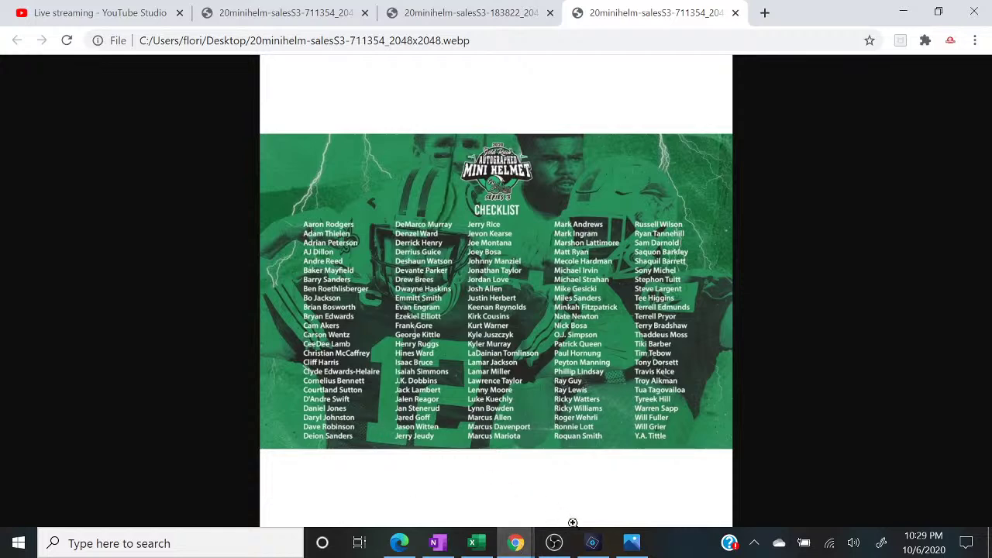
click(554, 545)
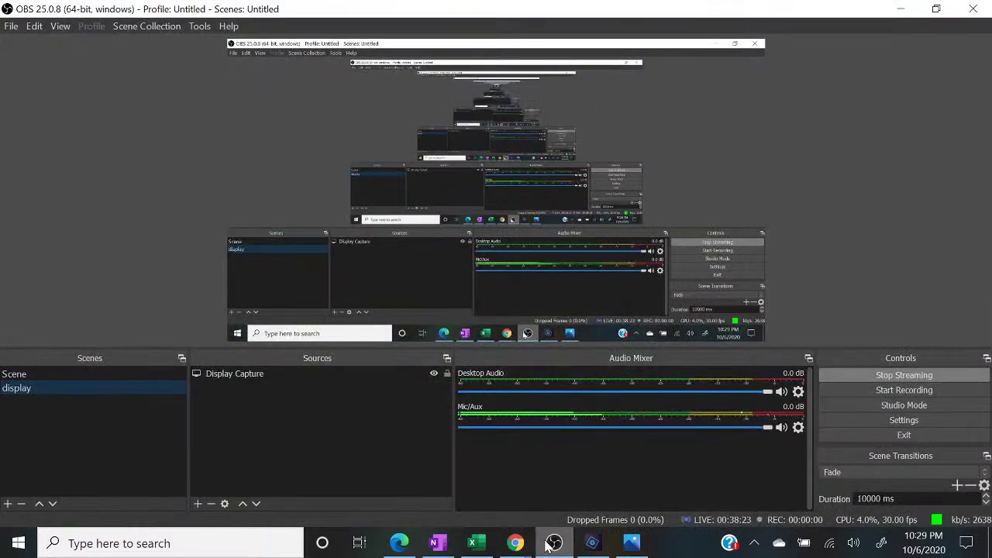
click(546, 547)
click(399, 543)
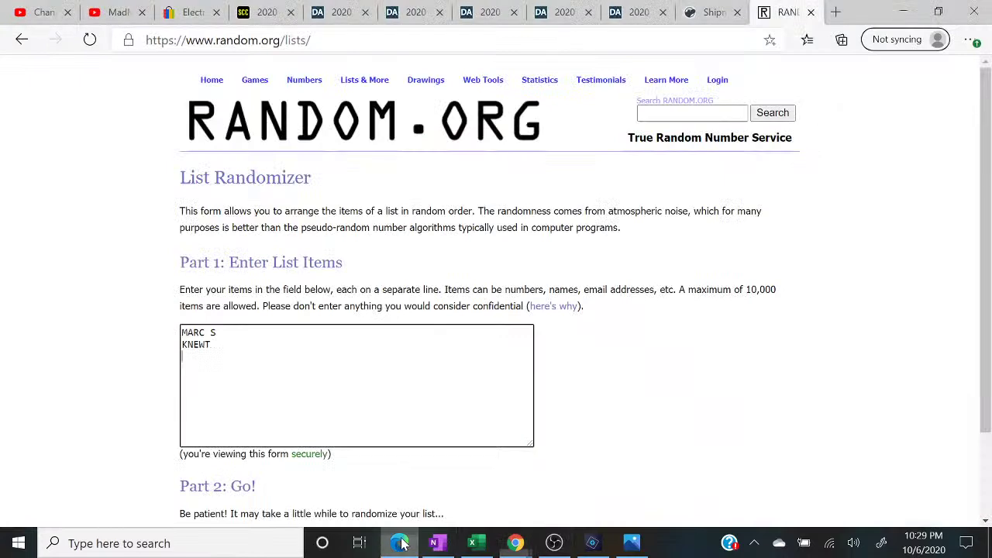
- Post '1 TO CLOSE FILLER' in the live chat and switch back to the random.org list
mouse_move(514, 545)
click(601, 469)
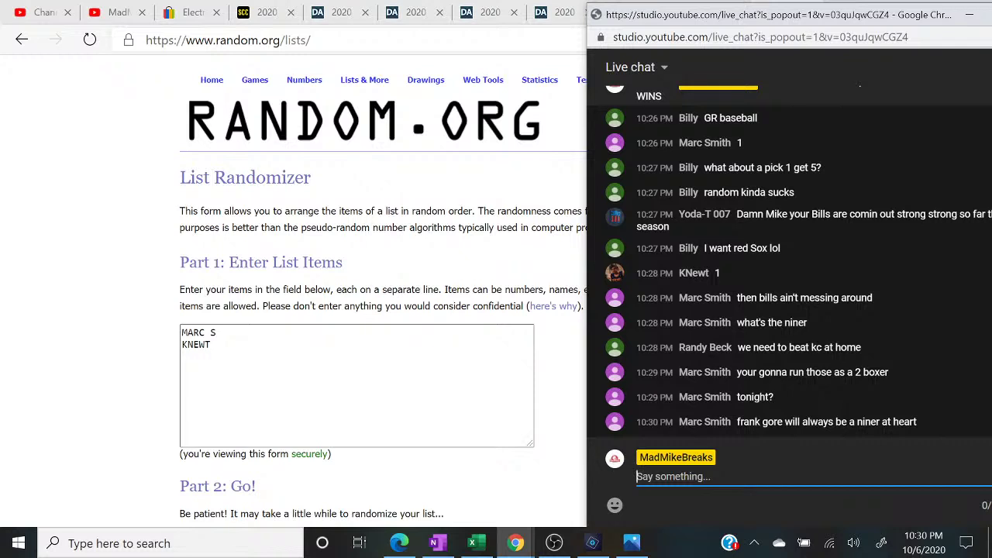
text(1 TO CLOSE )
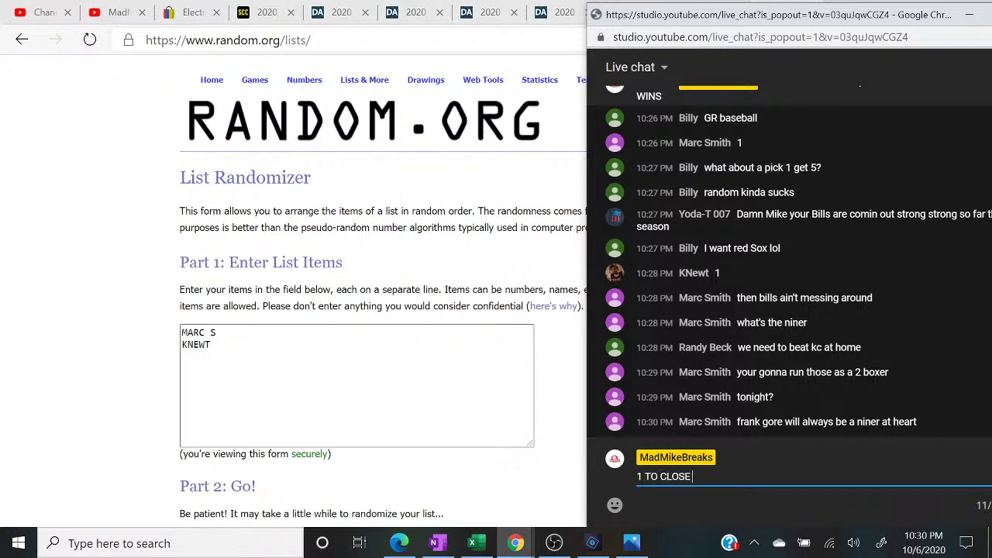
text(FILLER)
key(Return)
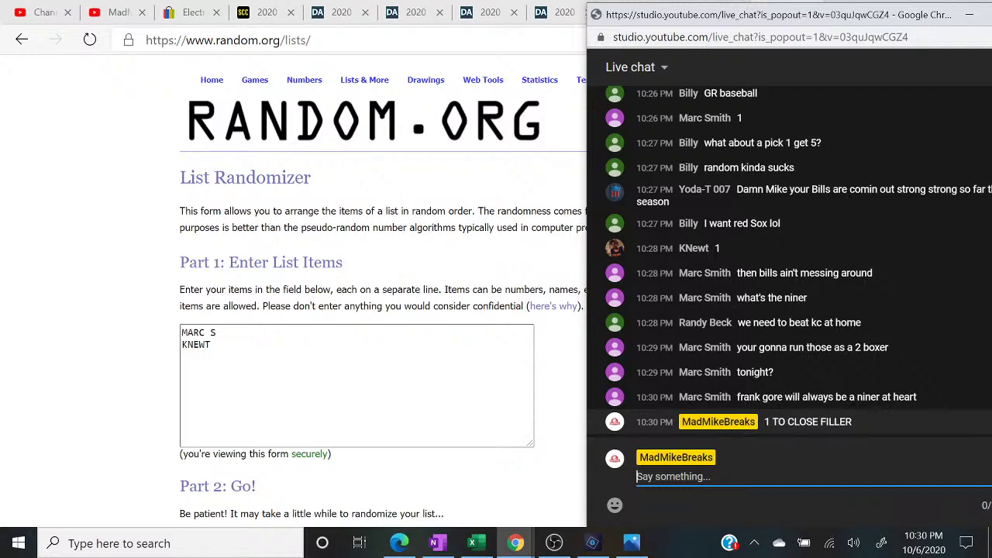
key(alt+Tab)
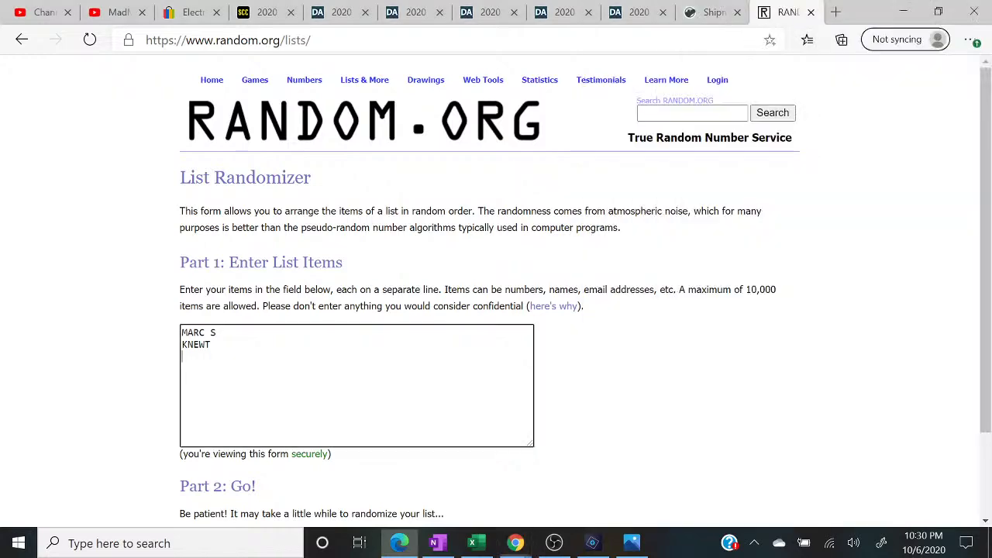
- Add HANS as the third list name and post CLOSED in the live chat
text(HANS)
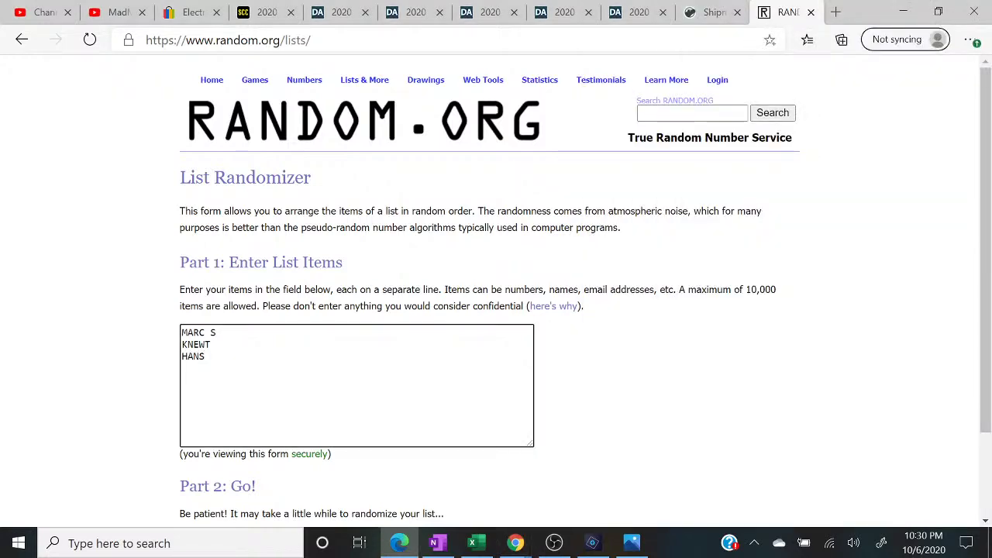
mouse_move(516, 542)
click(597, 502)
text(CLOSED)
key(Return)
- Post the 2-box mini helmet break announcement (Gold Rush Series 1, no Pats pick, $40 a spot)
text(Pl)
key(BackSpace)
key(BackSpace)
text(2 BOX MINI)
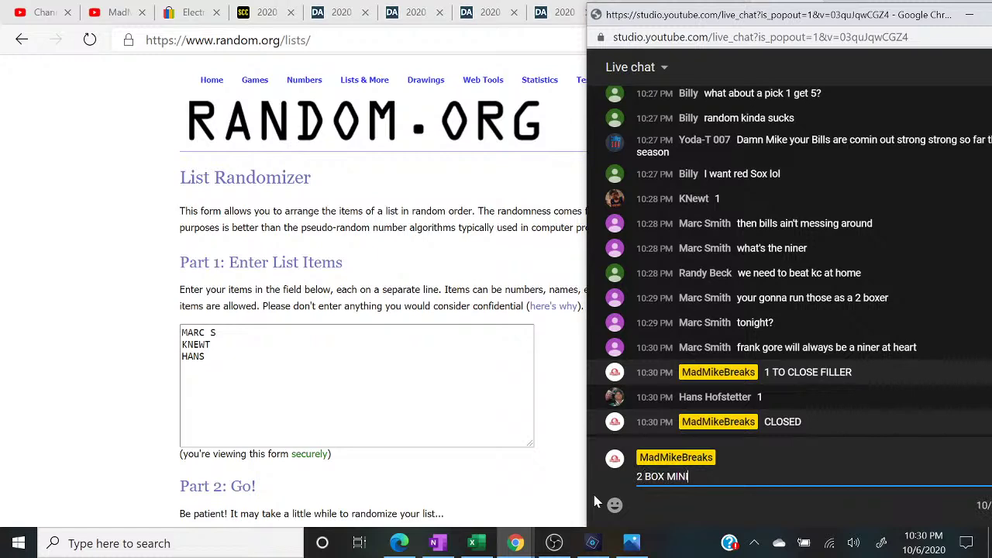
text( HELMET BREAK )
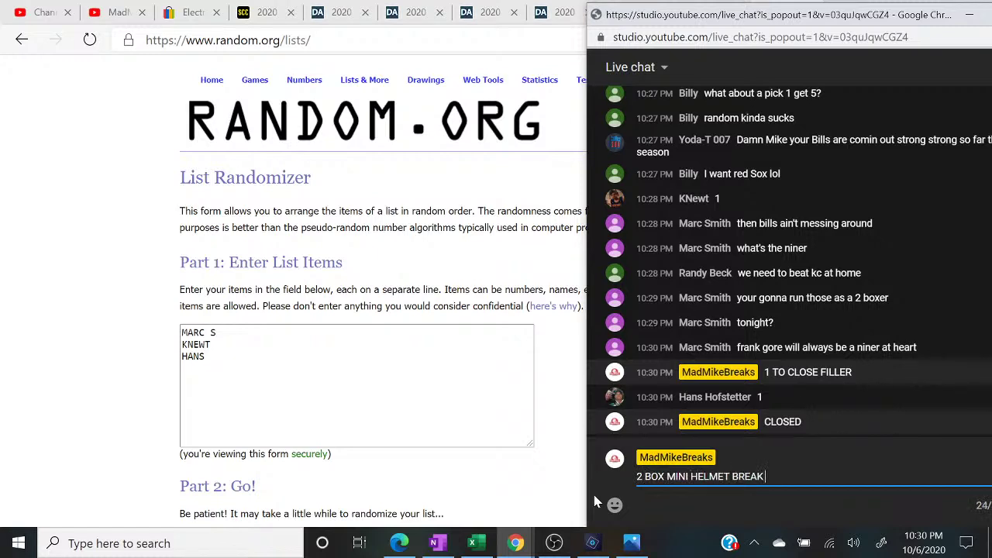
text(1 GOLD RUSH SERIES )
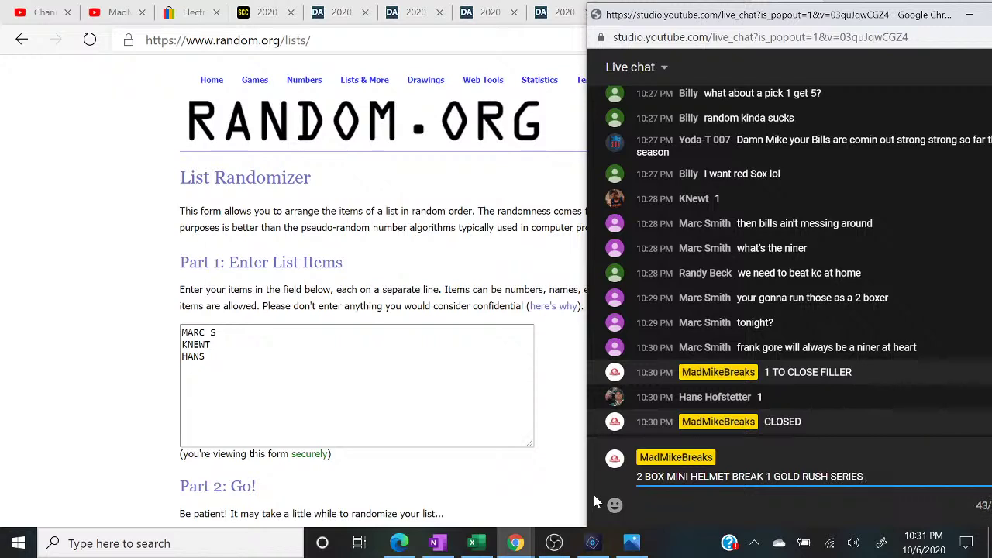
text(1 MY SERIES)
key(BackSpace)
text(, CAN)
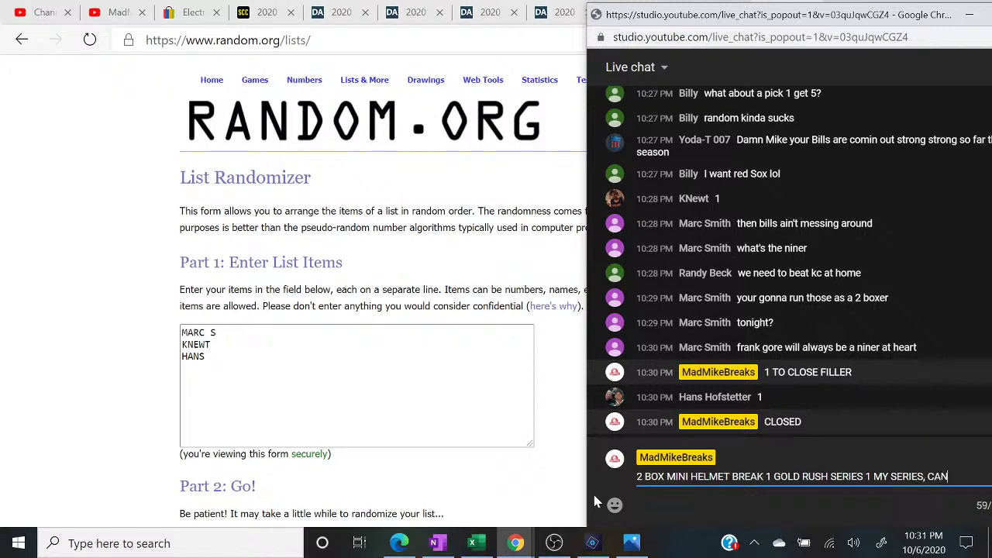
text(T PICK TIT PATS)
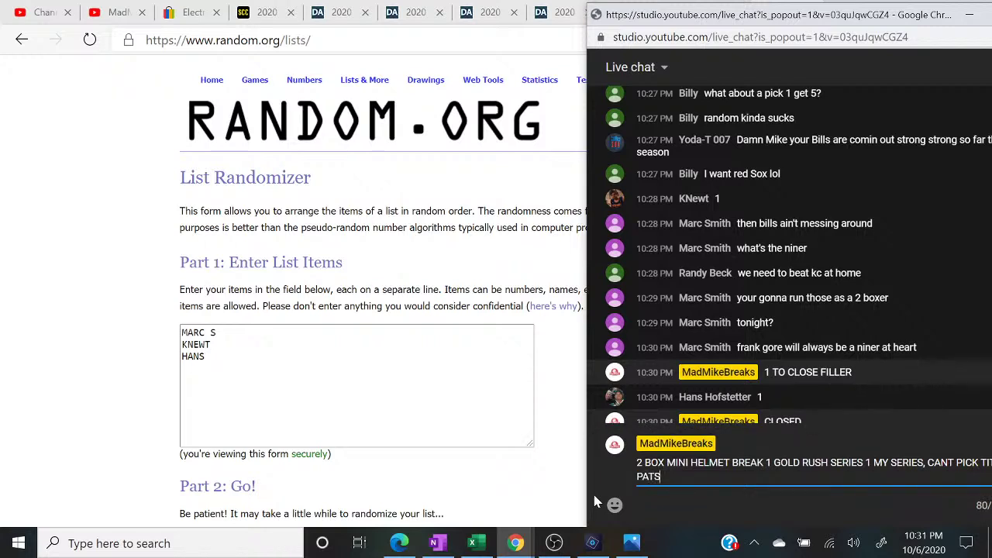
text( 40S)
text( SPOT)
click(474, 544)
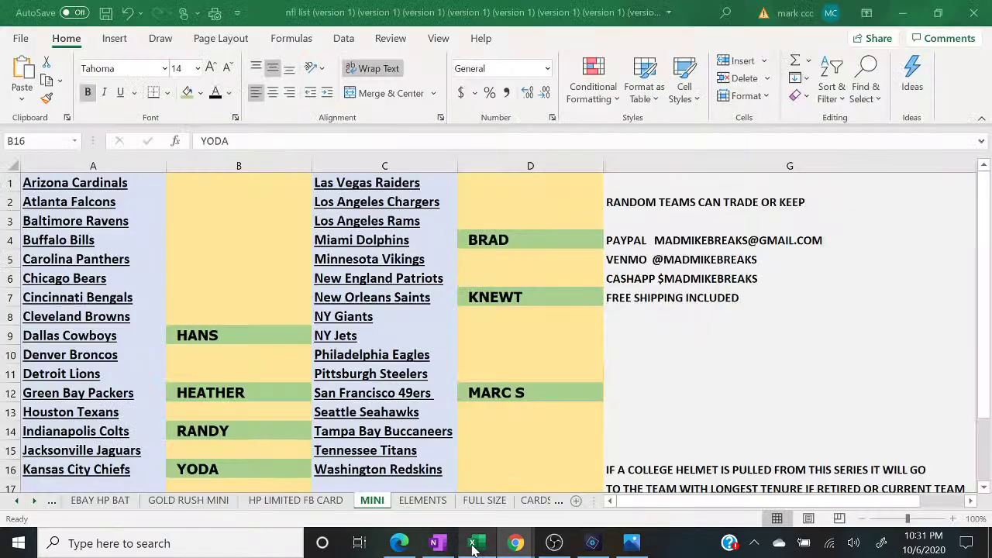
click(474, 545)
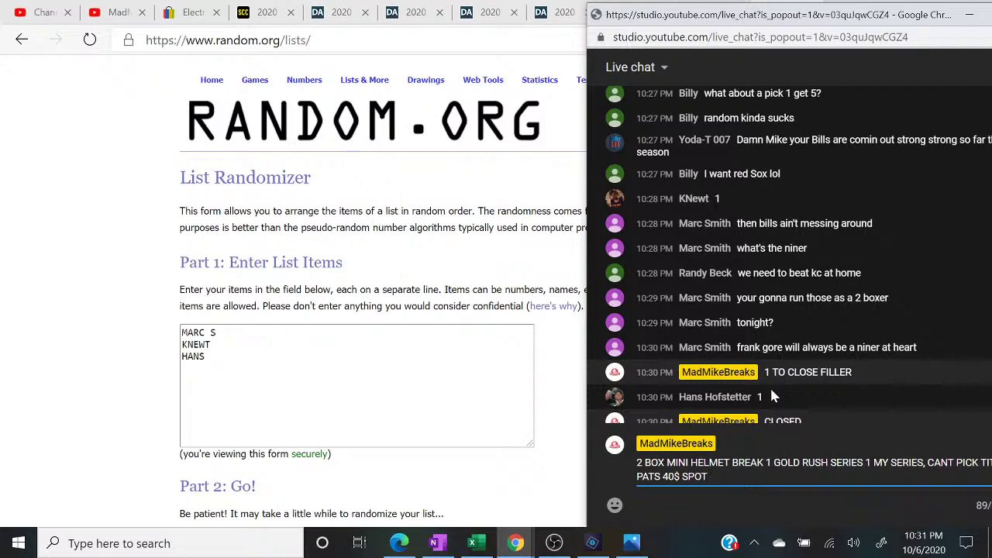
key(Return)
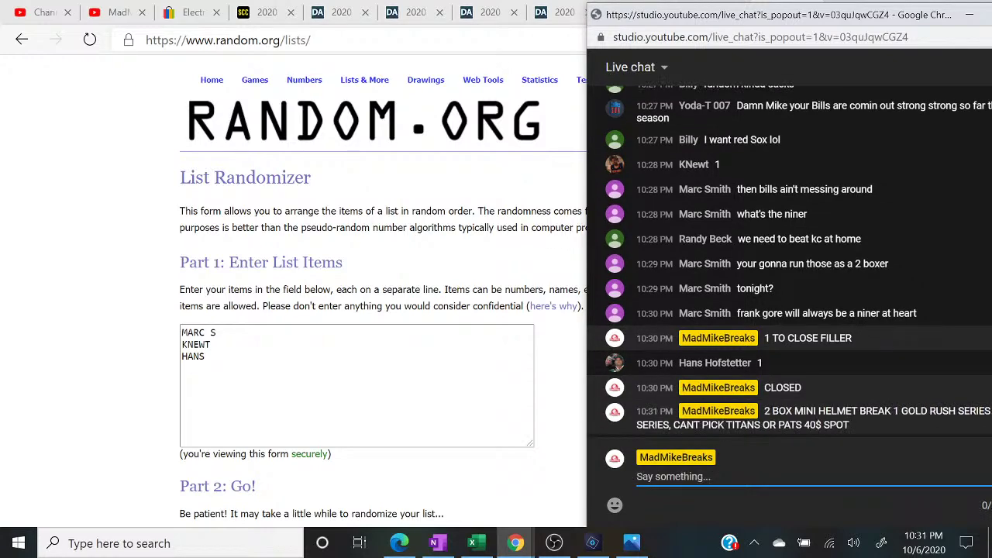
key(alt+Tab)
scroll(496, 287, down, 1)
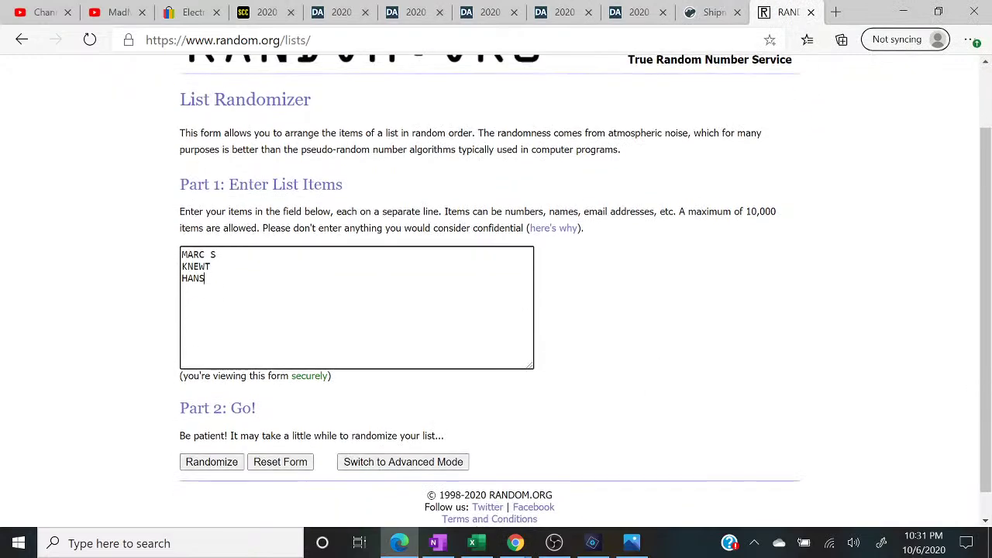
- Shuffle the three buyer names on random.org five times until KNEWT tops the list
click(193, 466)
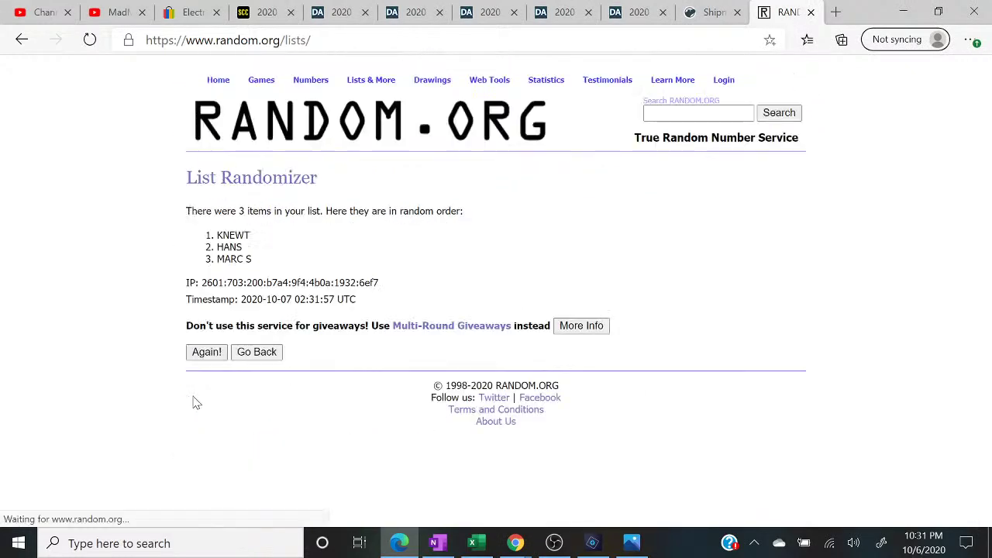
click(217, 353)
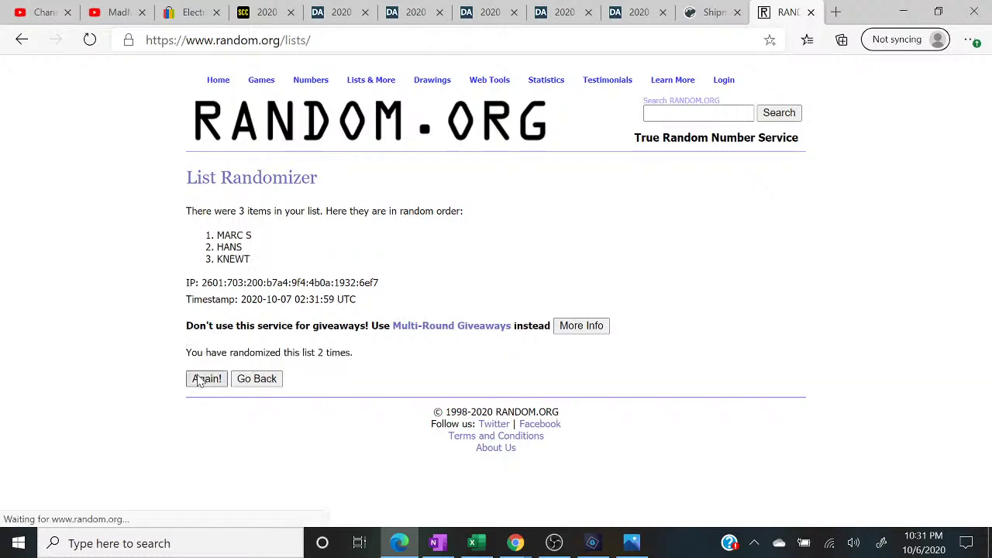
click(204, 380)
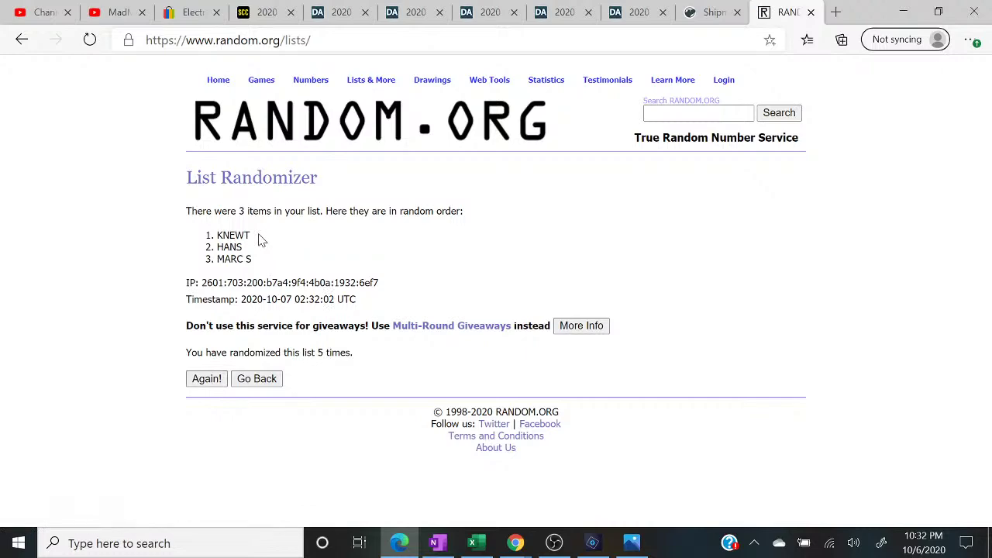
drag(259, 242, 182, 235)
drag(356, 355, 113, 355)
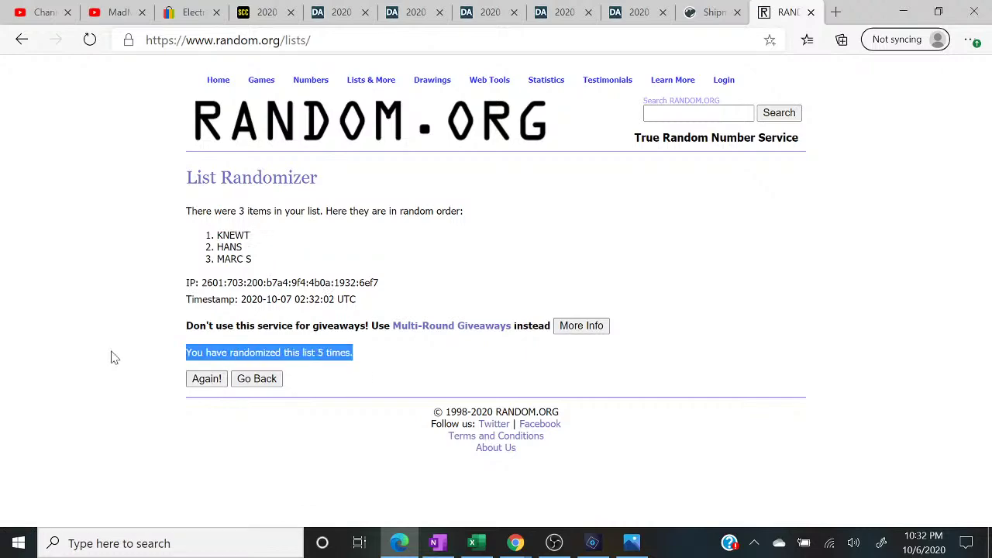
click(256, 235)
drag(256, 236, 173, 235)
click(477, 542)
- Post the message 'WITH 16 BY 20 AUTO' in the YouTube Studio live chat
mouse_move(519, 546)
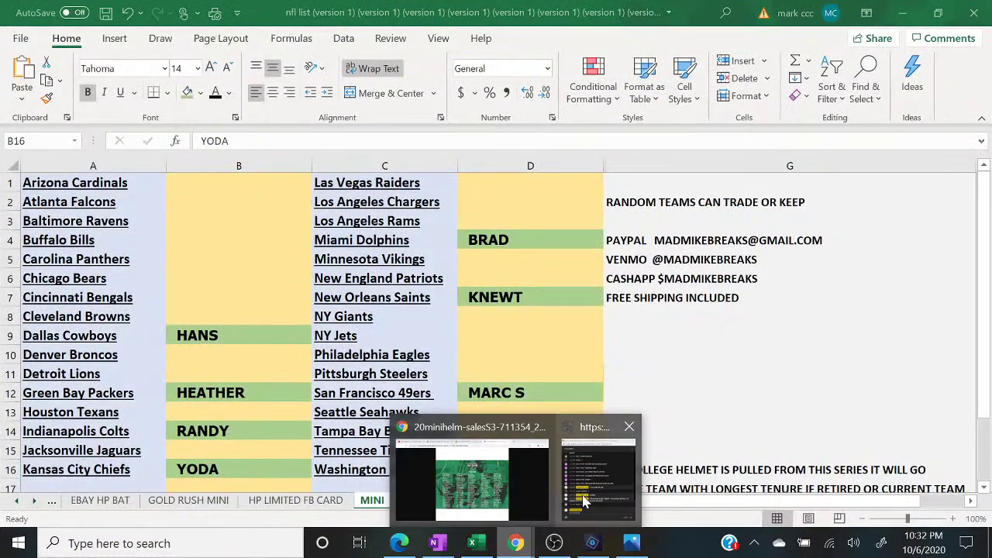
click(581, 496)
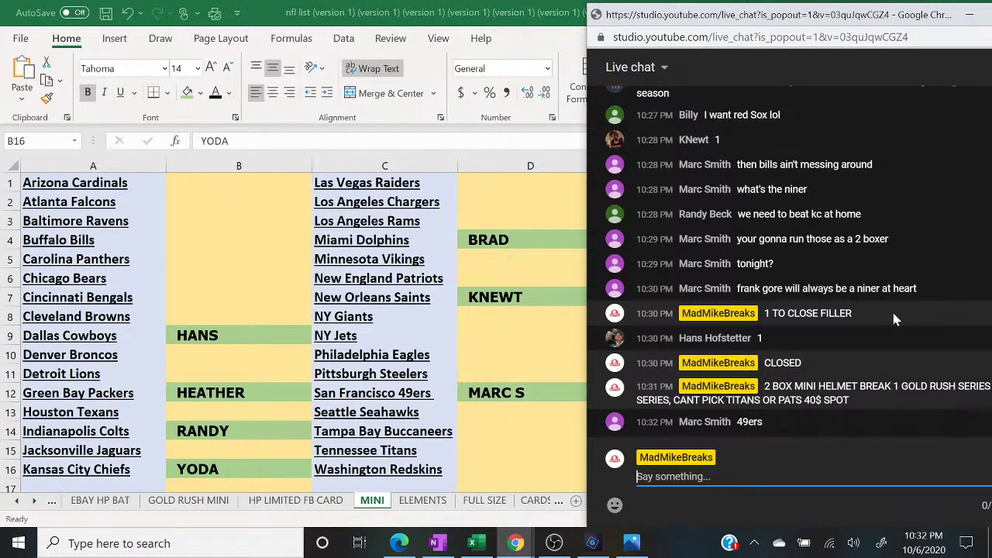
text(WITH BONUS)
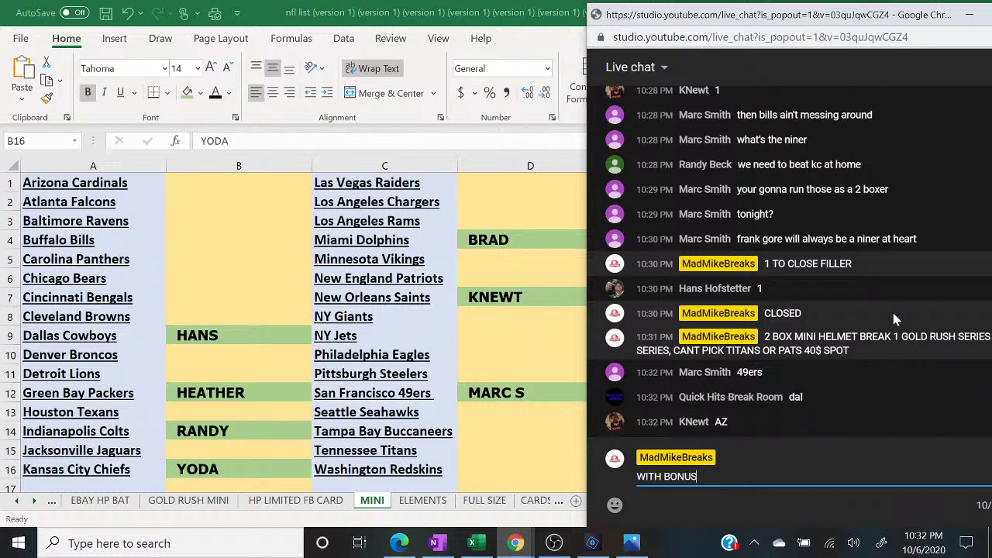
key(BackSpace)
key(BackSpace)
key(BackSpace)
text(UTO)
key(Return)
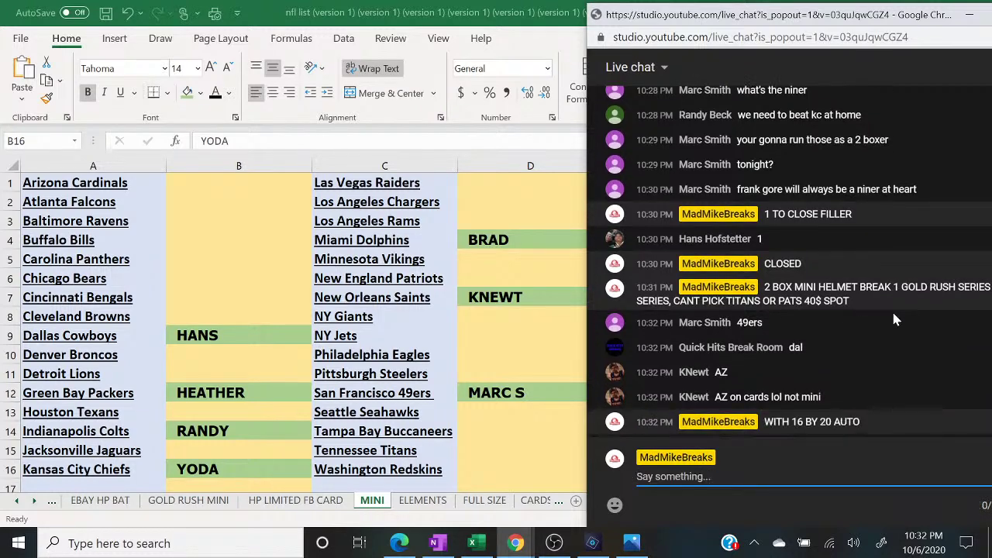
click(210, 179)
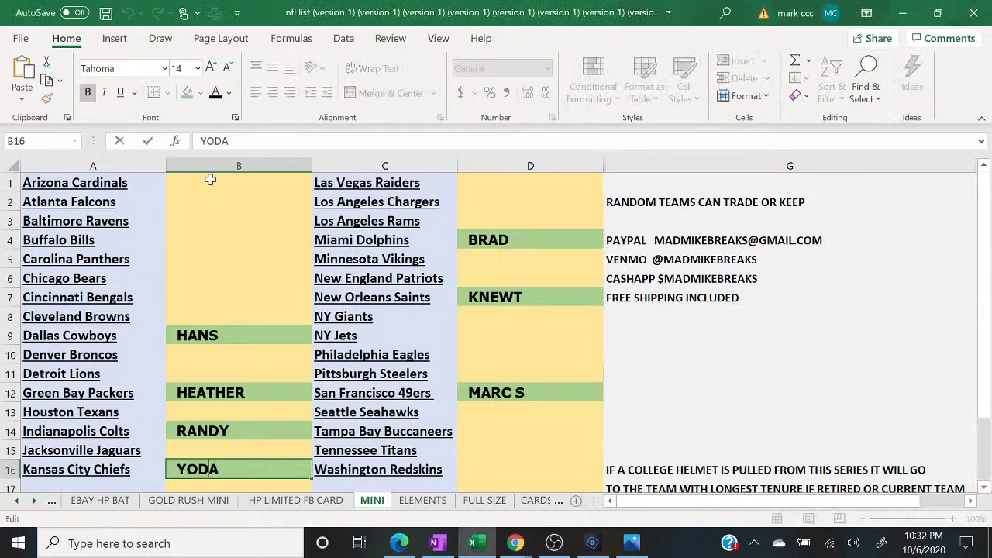
- Enter KNEWT in cell B1 beside Arizona Cardinals and fill it green
text(KNEWT)
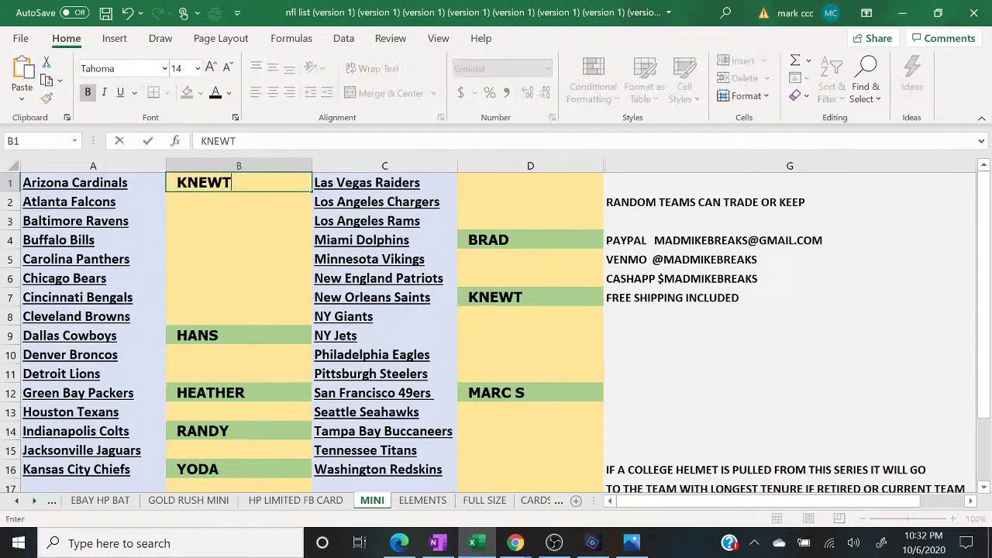
key(Return)
double_click(210, 179)
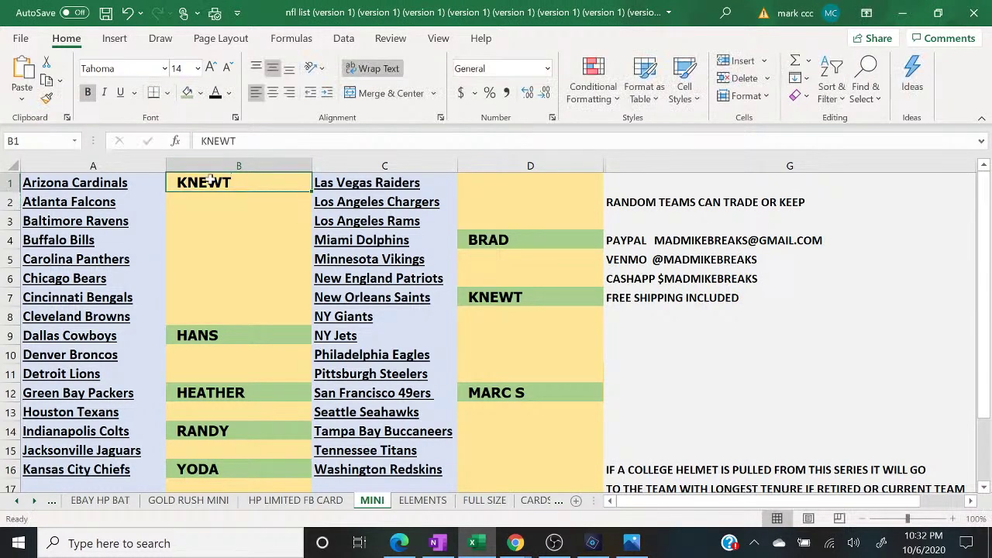
click(221, 228)
click(200, 183)
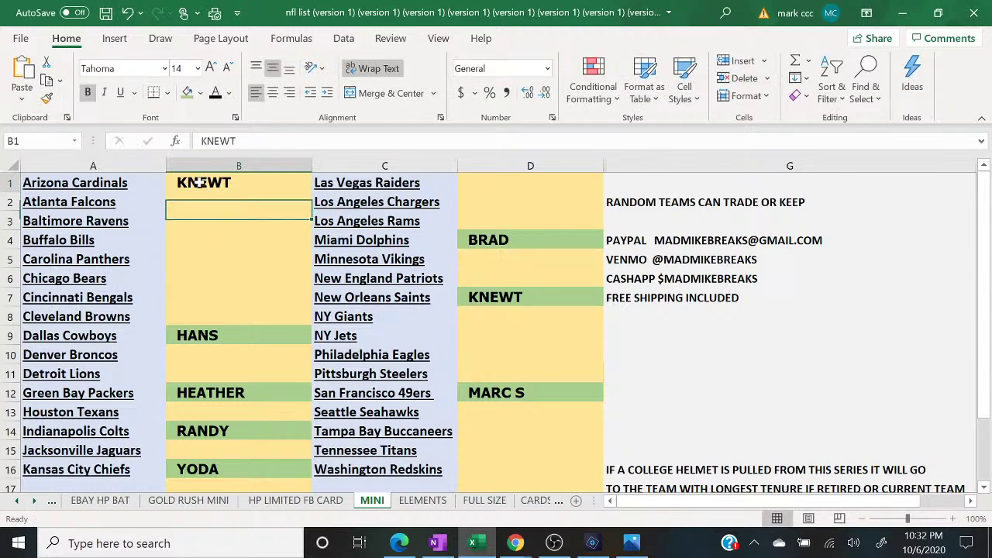
click(187, 92)
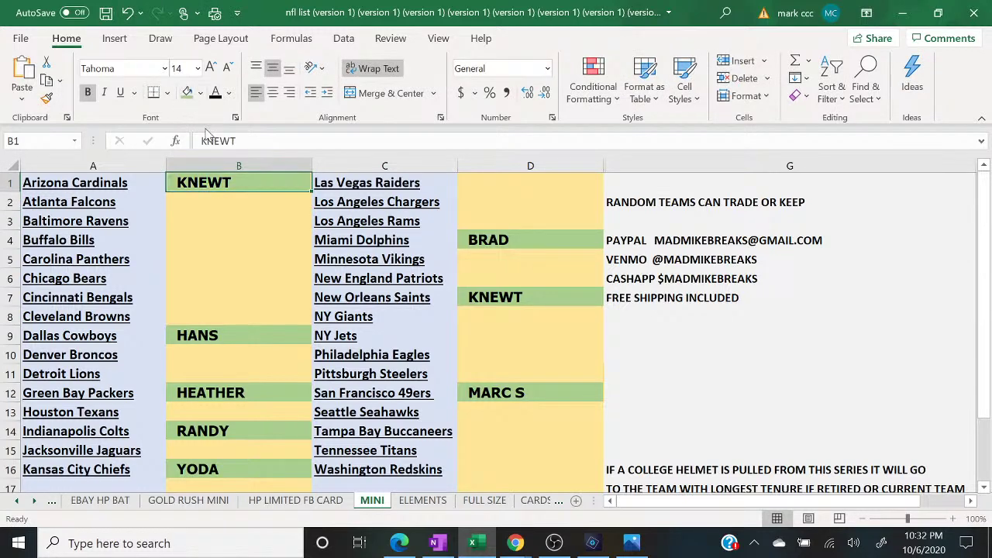
- Copy the buyer names in column B of the MINI sheet
click(204, 163)
right_click(211, 164)
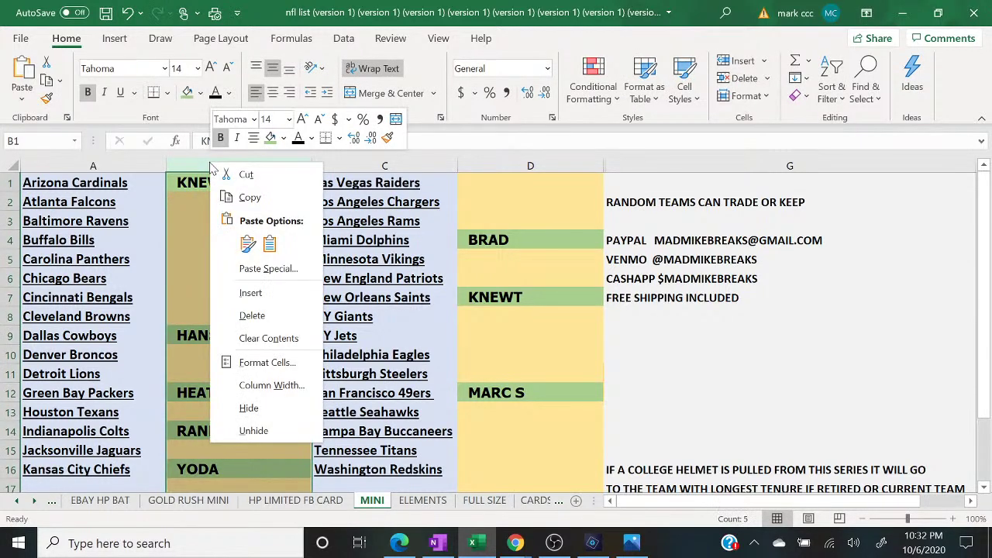
click(244, 198)
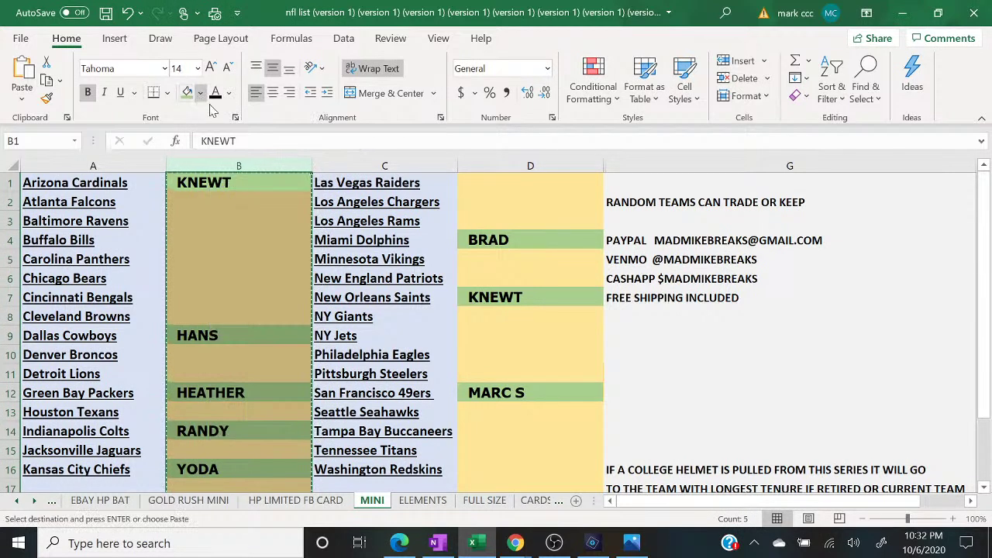
click(399, 542)
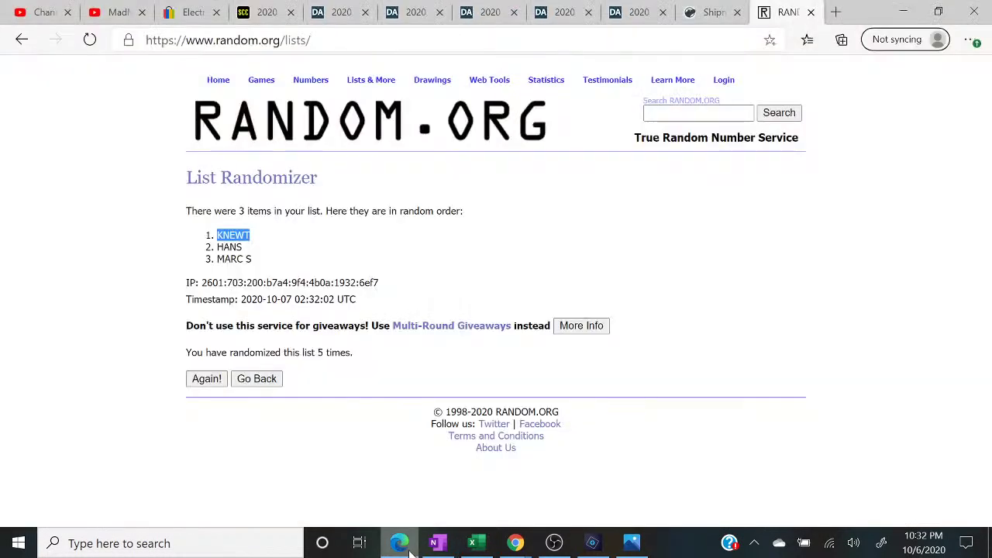
- Paste the column B names into a fresh List Randomizer box, removing blank lines
click(365, 96)
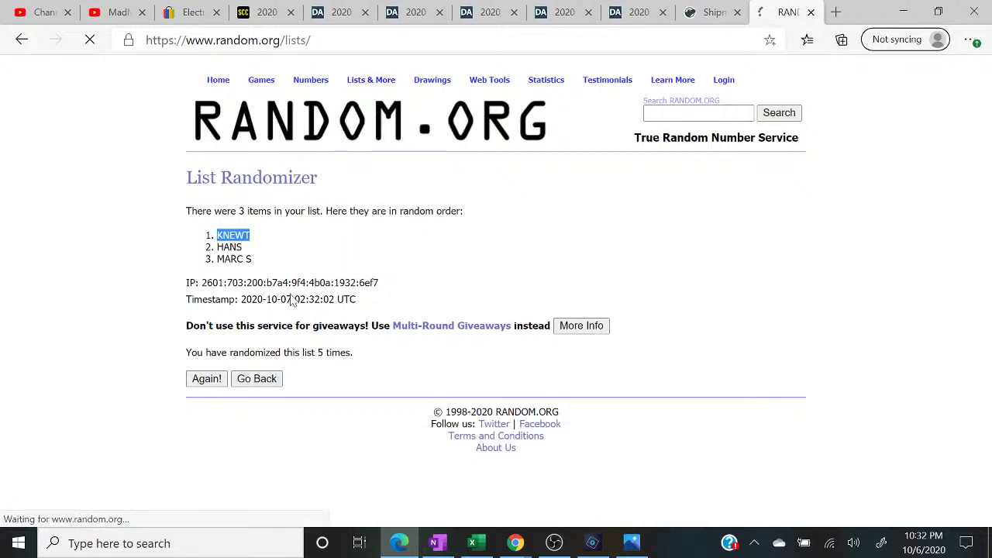
click(288, 364)
right_click(288, 364)
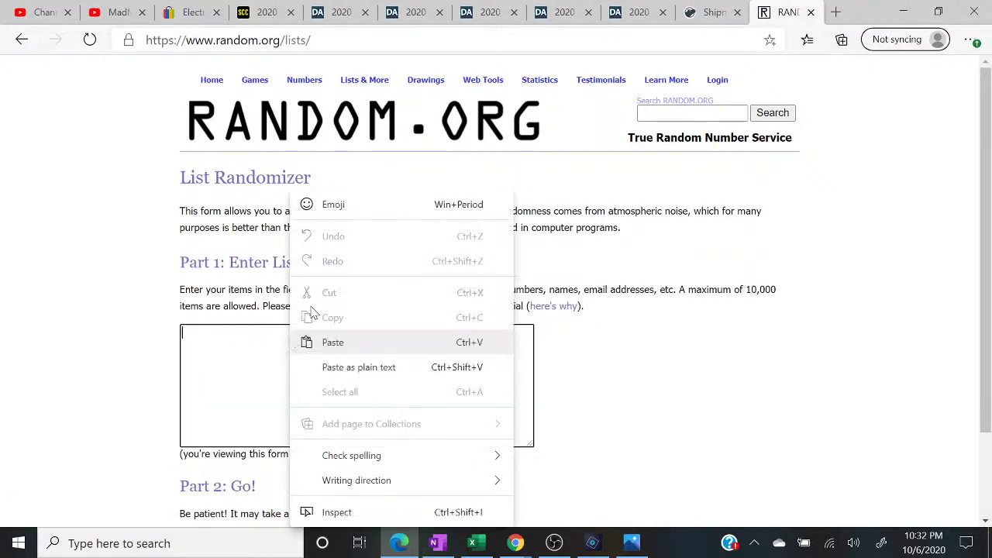
click(333, 342)
key(BackSpace)
key(BackSpace)
key(BackSpace)
key(BackSpace)
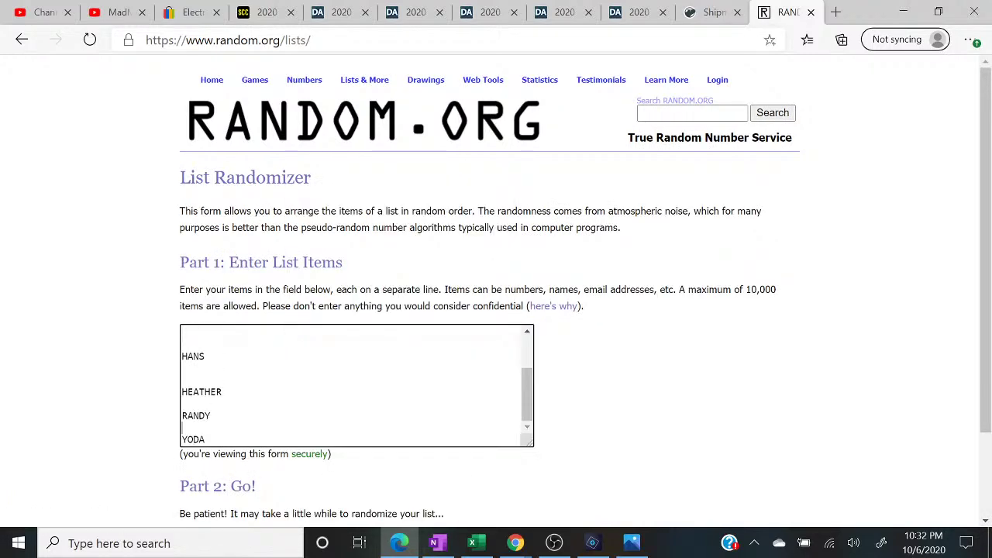
key(BackSpace)
key(Home)
key(BackSpace)
key(BackSpace)
key(Up)
key(Up)
key(Delete)
key(Delete)
key(Delete)
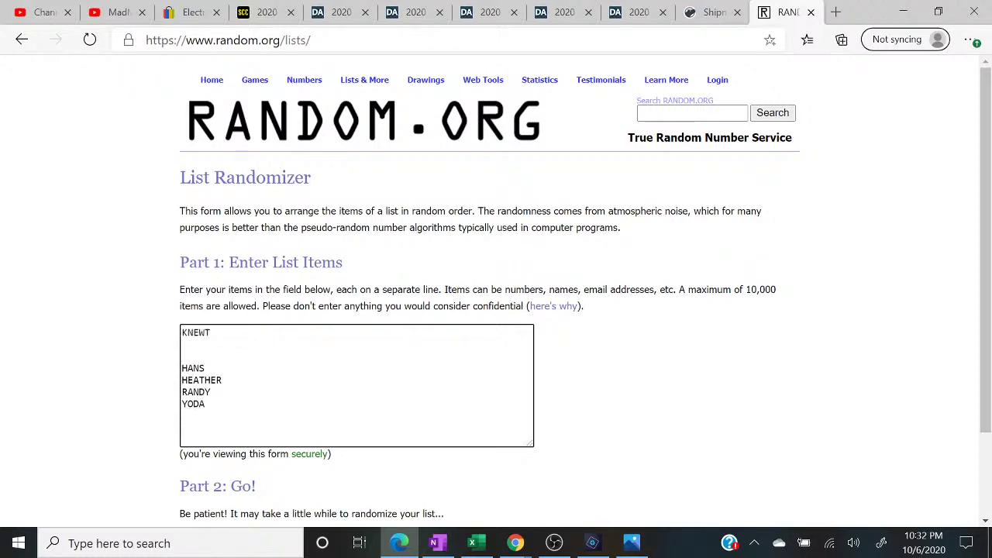
- Copy Excel column D's names and append them after YODA without blank lines
click(472, 542)
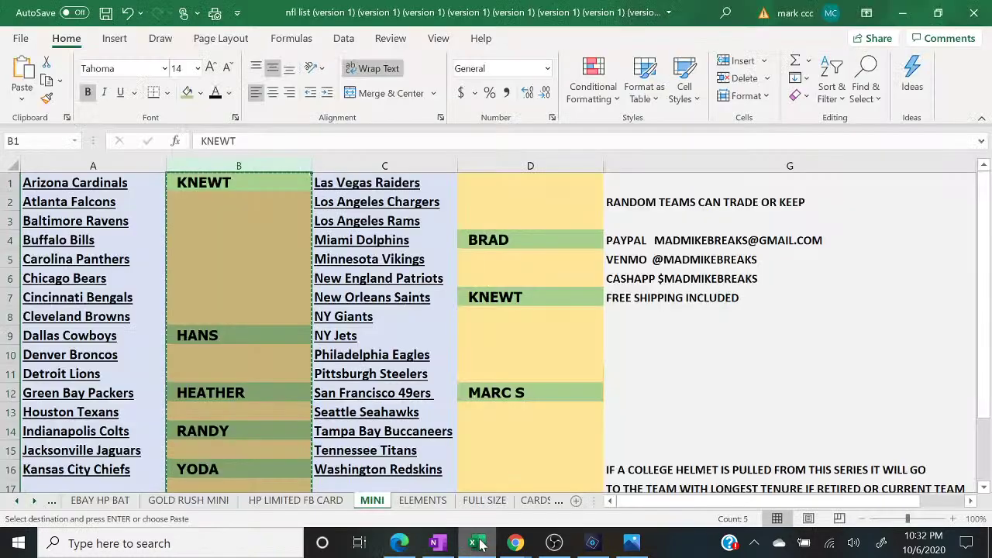
click(499, 168)
right_click(503, 177)
click(527, 204)
click(399, 542)
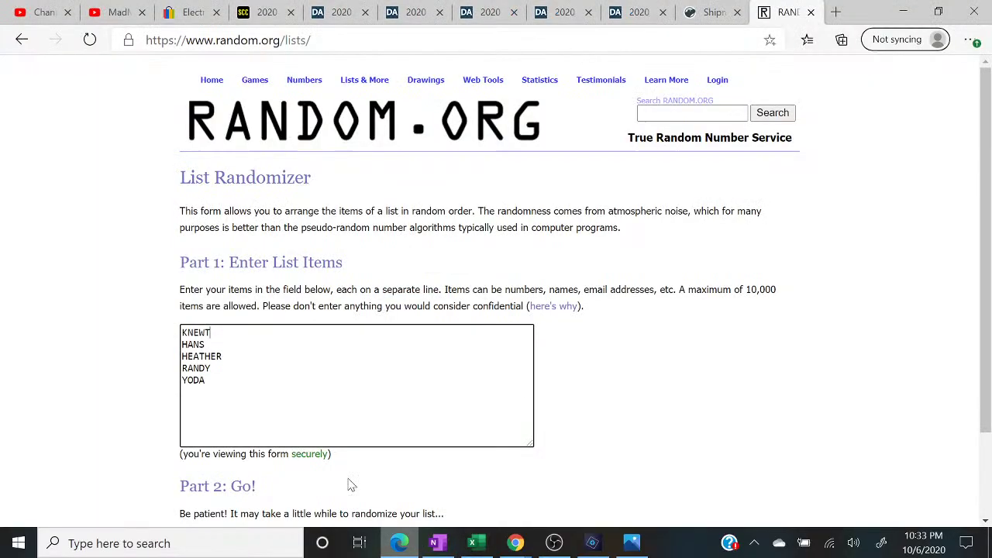
right_click(275, 440)
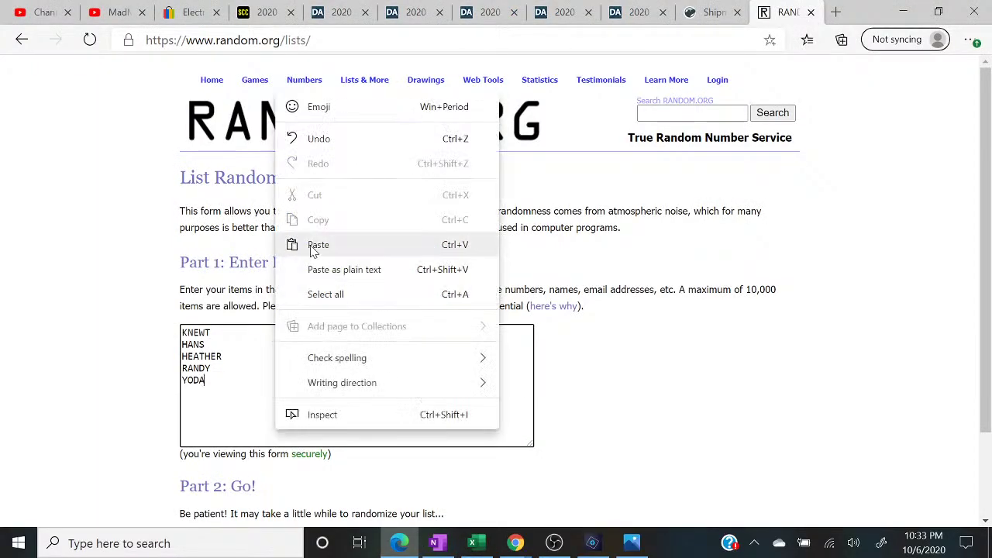
click(310, 244)
key(BackSpace)
key(BackSpace)
key(BackSpace)
key(BackSpace)
key(BackSpace)
key(BackSpace)
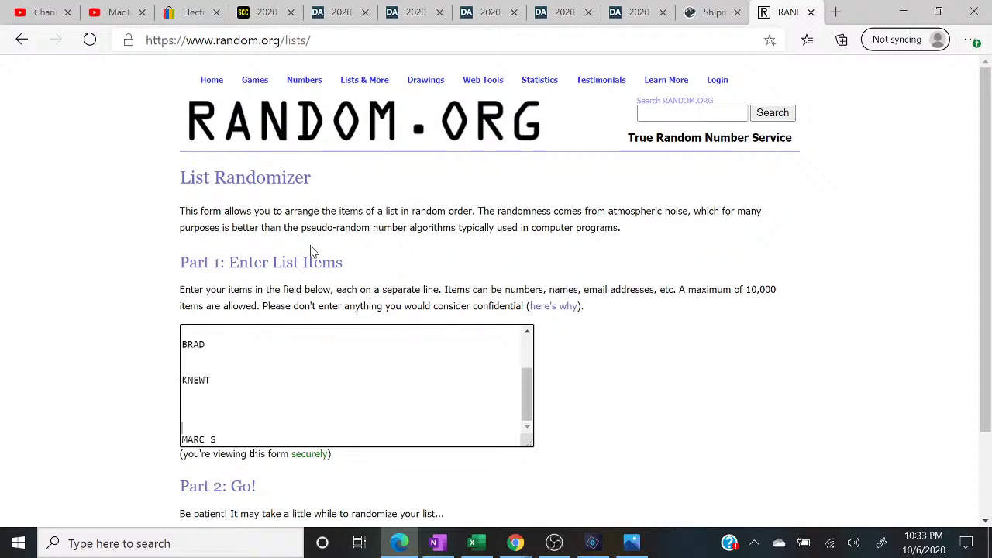
key(BackSpace)
key(BackSpace)
key(BackSpace)
key(BackSpace)
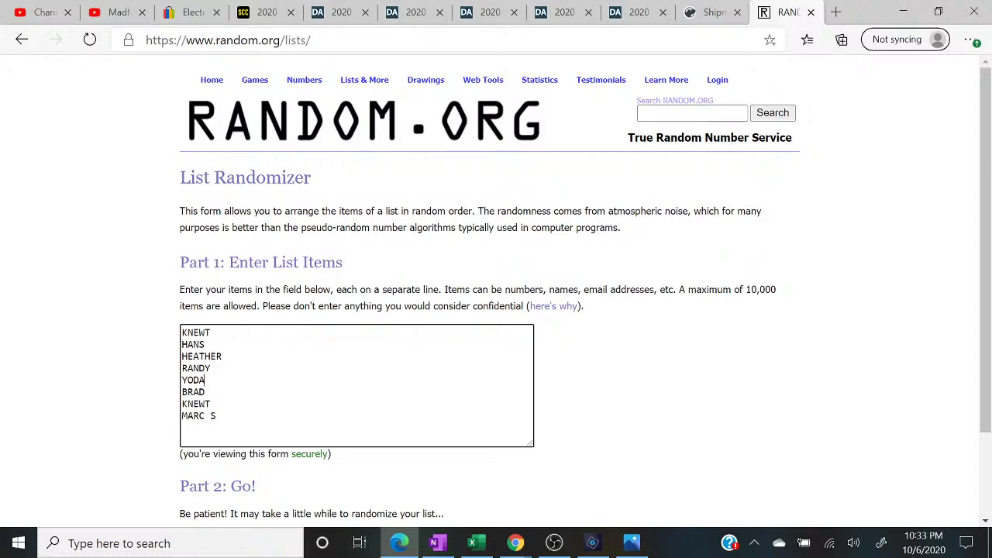
- Copy the whole name list and paste it twice more, one name per line
key(ctrl+a)
right_click(190, 372)
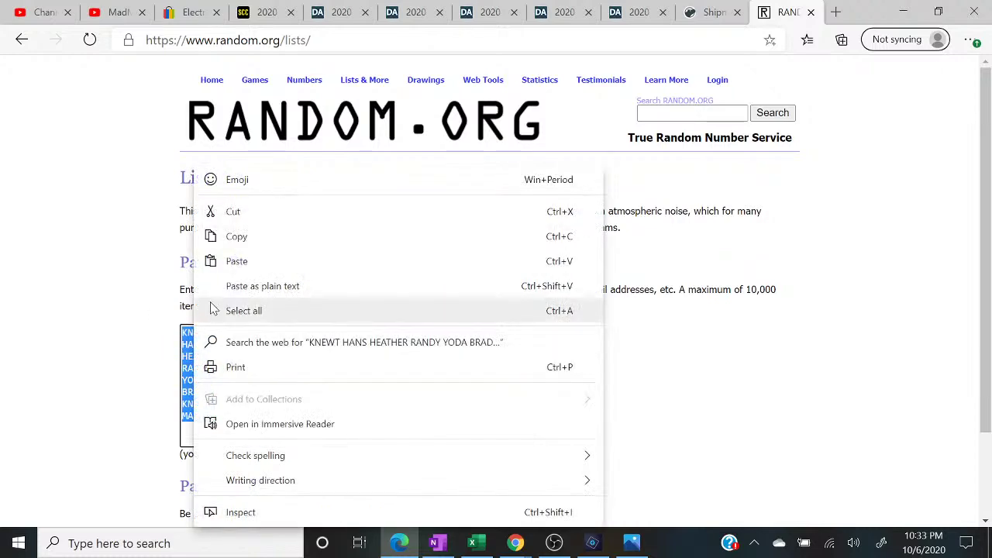
click(233, 235)
click(220, 419)
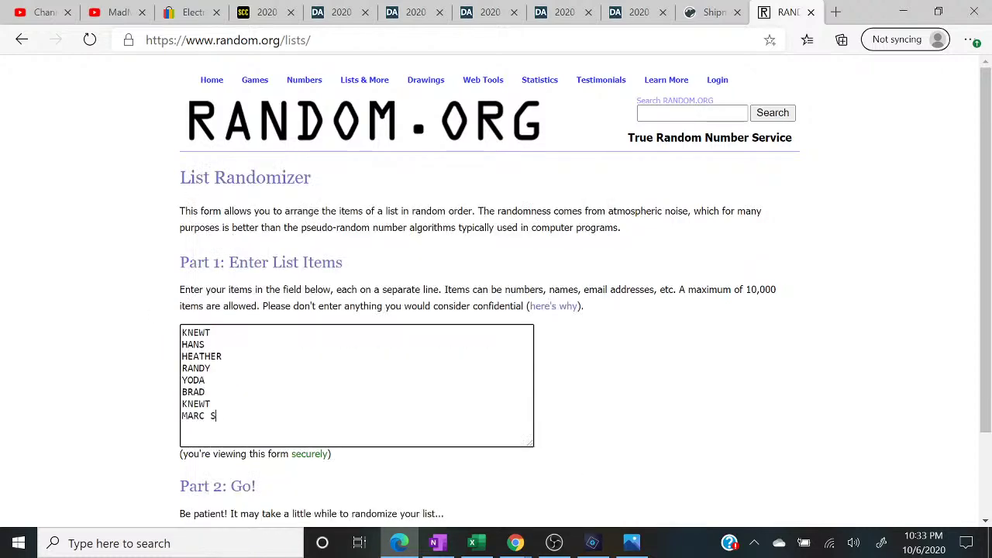
right_click(222, 420)
click(264, 242)
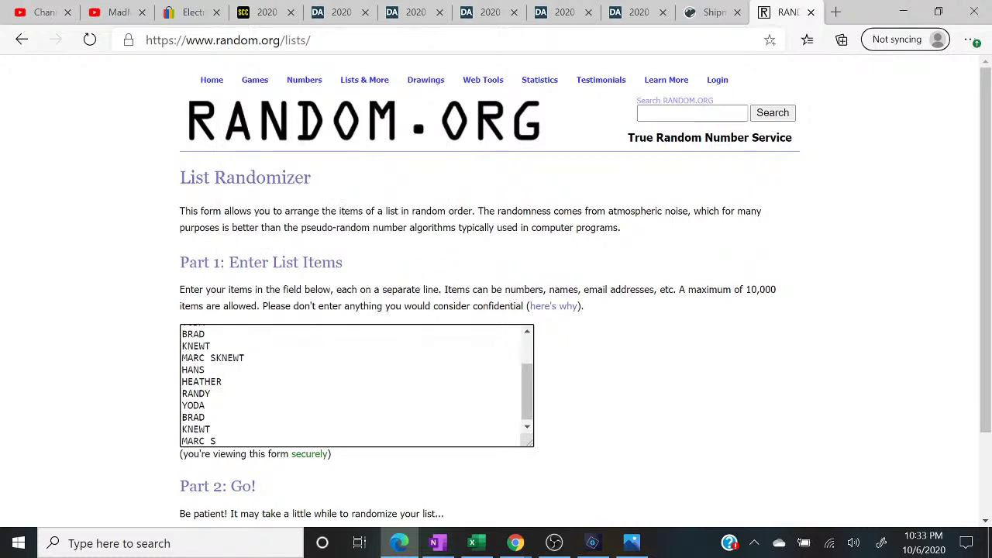
key(Return)
right_click(235, 435)
click(290, 259)
key(Return)
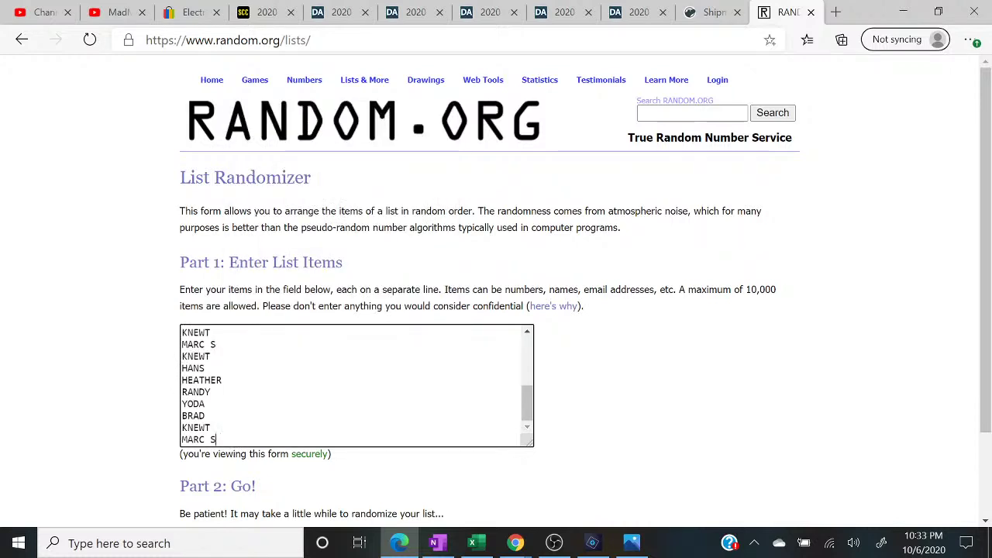
scroll(357, 385, up, 5)
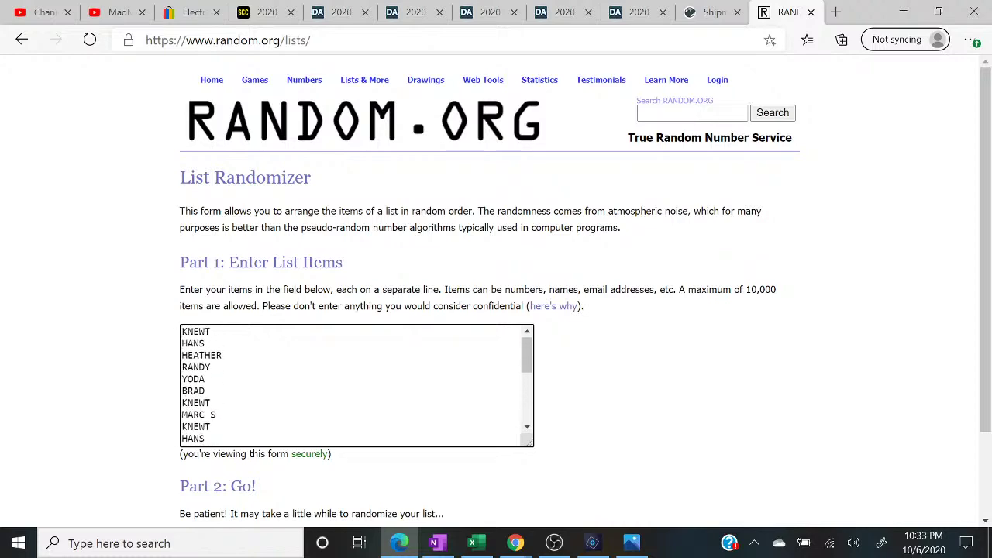
scroll(233, 465, down, 3)
- Randomize the 24-name list five times, leaving RANDY first, and restore down the browser
click(229, 438)
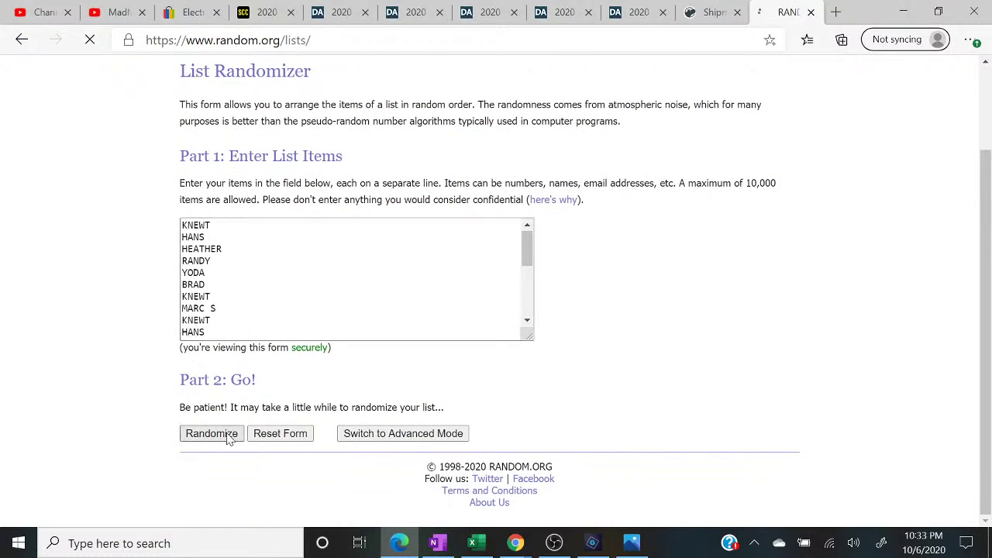
scroll(200, 436, down, 3)
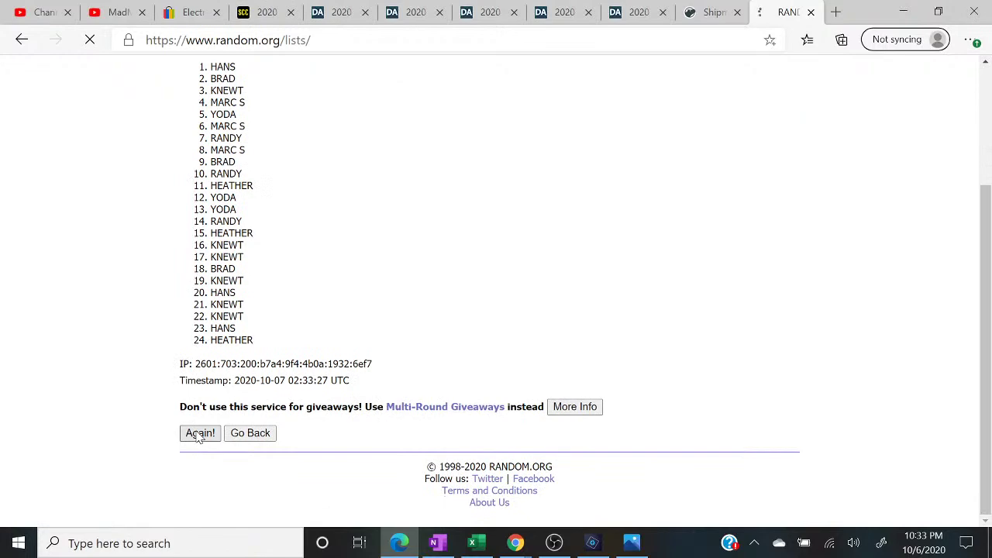
scroll(200, 436, down, 3)
click(200, 434)
scroll(199, 437, down, 3)
click(200, 434)
scroll(200, 436, down, 1)
scroll(199, 438, down, 3)
click(199, 434)
scroll(200, 437, down, 1)
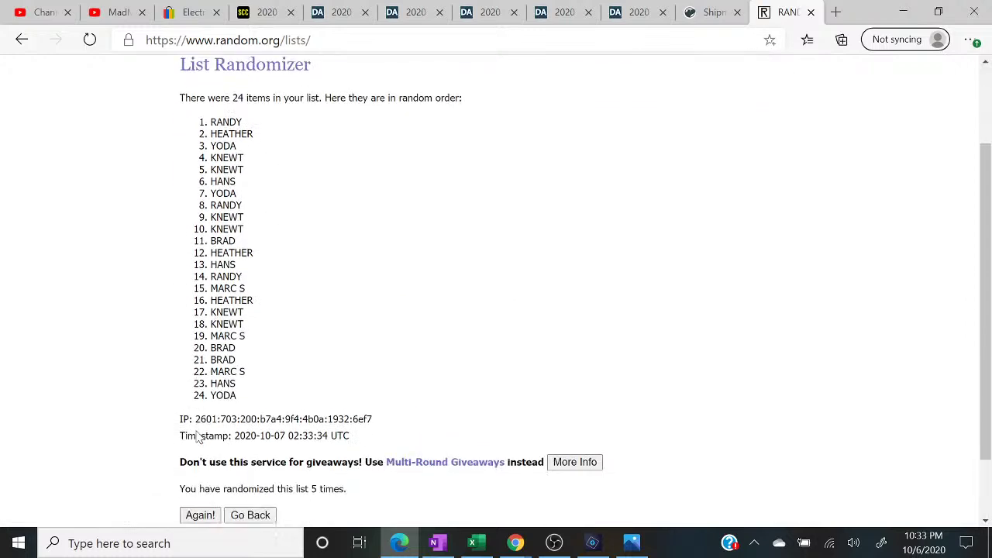
drag(358, 484, 109, 480)
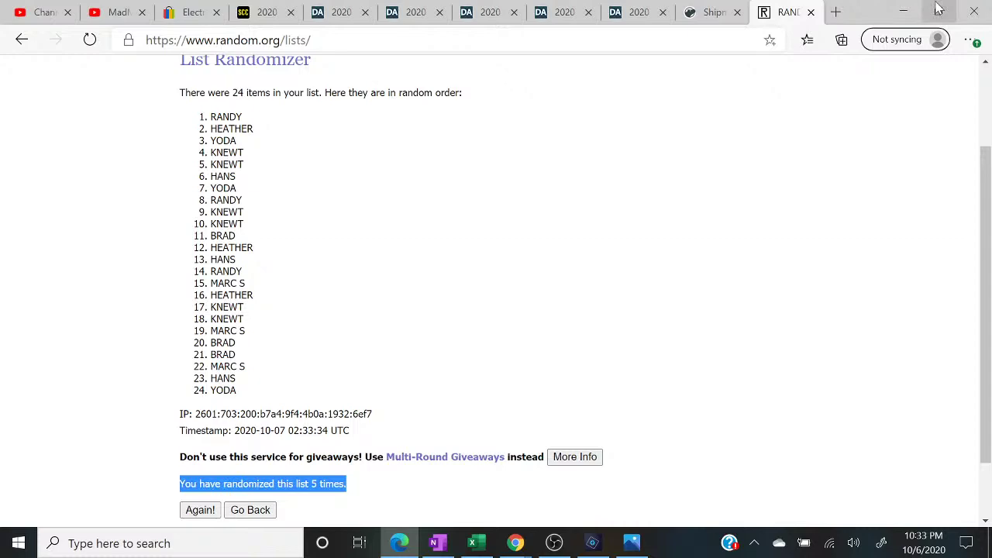
click(938, 11)
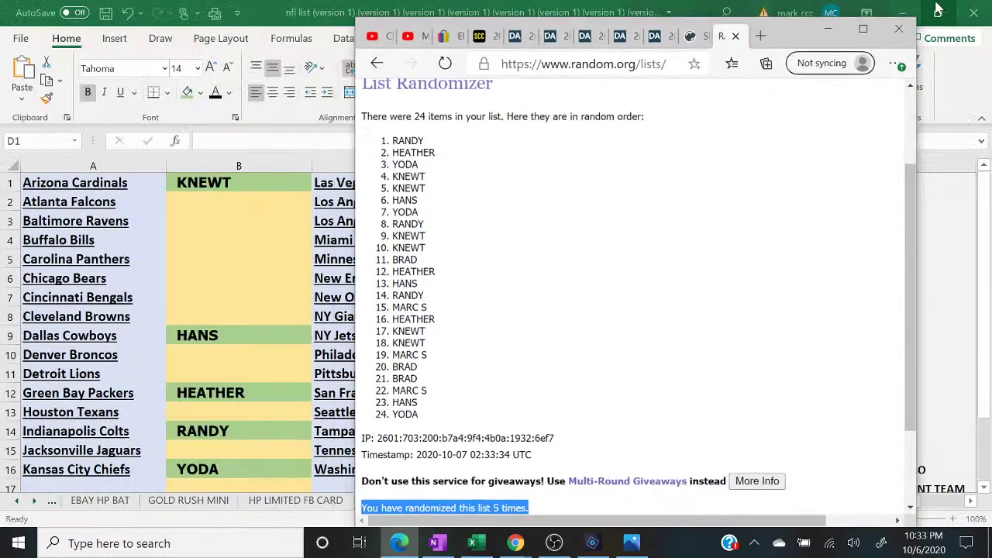
- Enter RANDY, HEATHER and YODA in cells B2 to B4
click(297, 198)
text(R)
key(Return)
text(HE)
key(Return)
text(YODA)
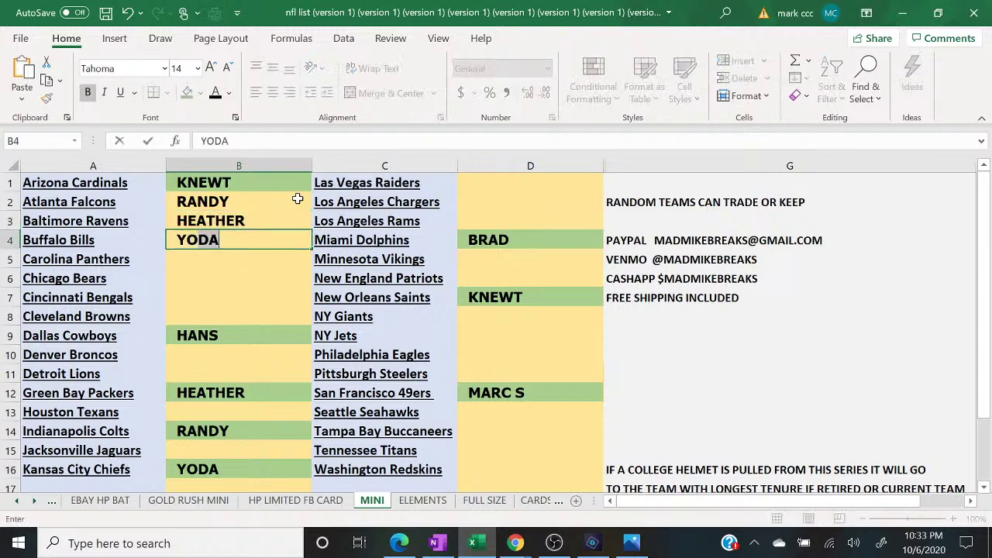
key(Return)
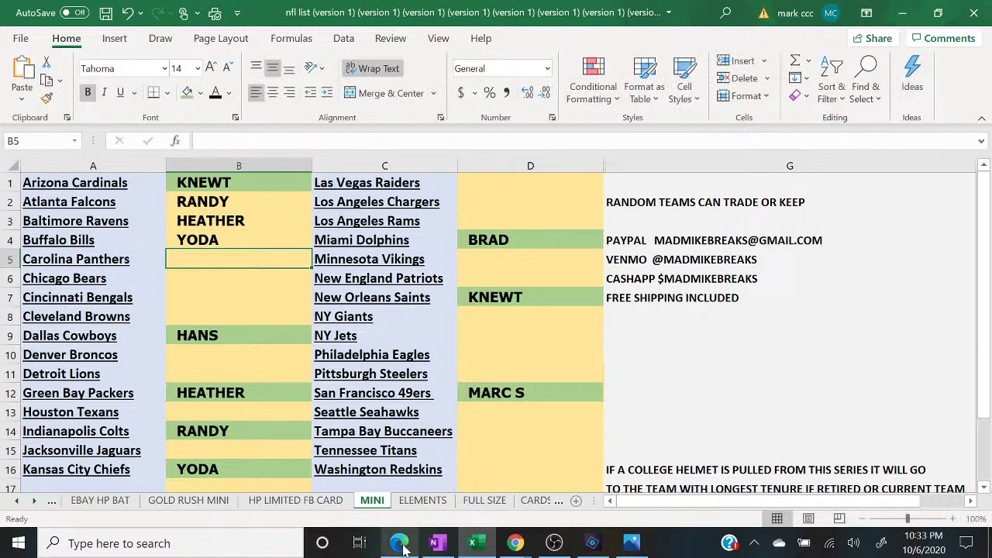
- Enter KNEWT, KNEWT and HANS in cells B5 to B7 from the shuffled list
click(400, 543)
click(399, 543)
text(K)
key(Return)
key(Up)
text(KNEWT)
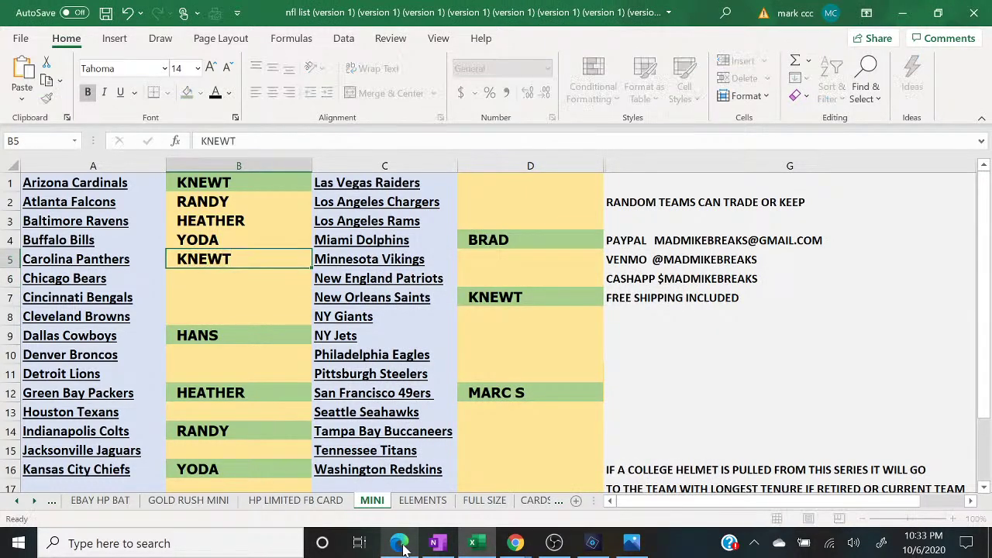
key(Return)
text(KNEWT)
key(Return)
text(HANS)
key(Return)
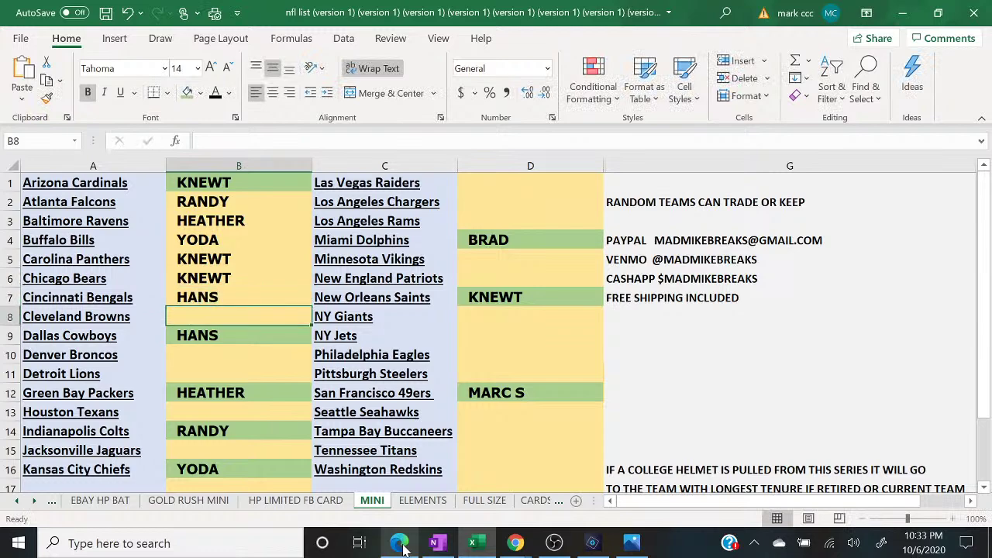
- Enter YODA in B8, RANDY in B10, and KNEWT in B11 and B13
click(399, 543)
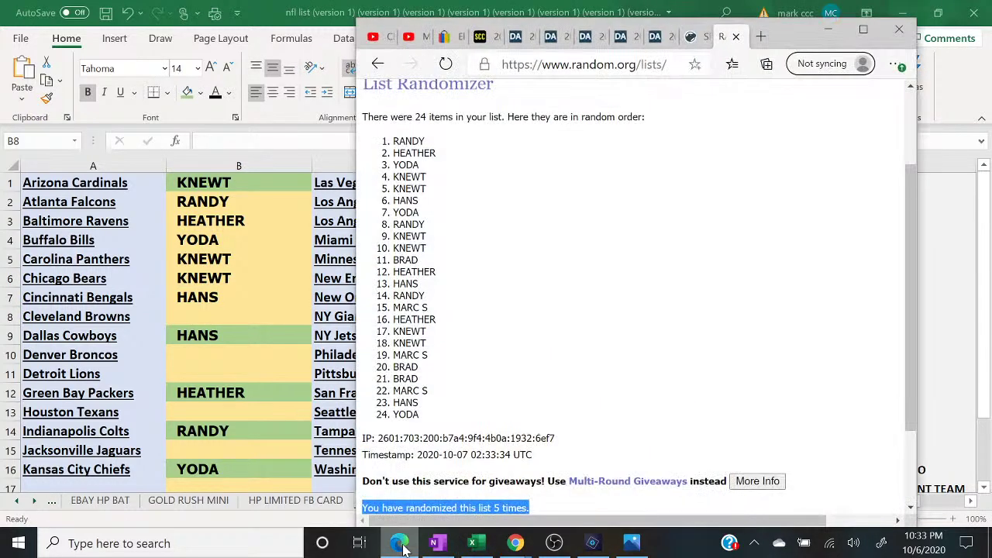
click(399, 544)
text(YODA)
key(Return)
key(Return)
text(RANDY)
key(Return)
text(KNEWT)
key(Return)
key(Return)
text(KNEWT)
key(Return)
key(Return)
- Put BRAD beside Jacksonville Jaguars and HEATHER in D1 beside Las Vegas Raiders
click(401, 544)
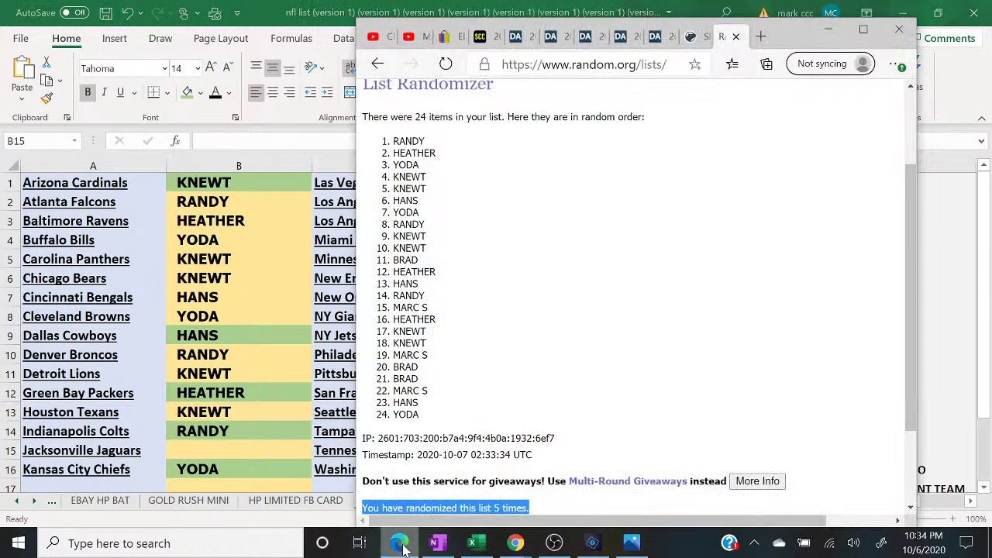
click(401, 545)
text(BRAD)
key(Return)
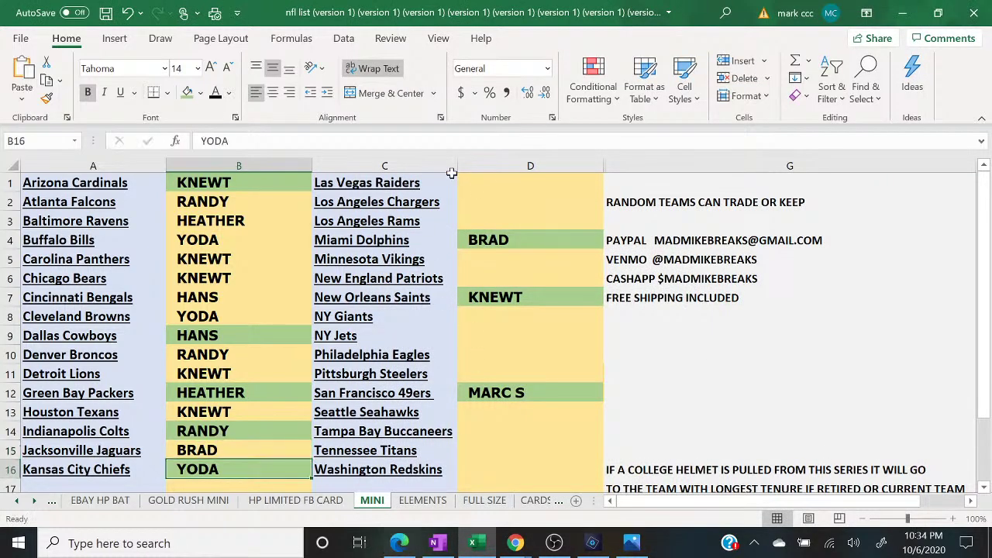
click(475, 180)
text(HEATHER)
key(Return)
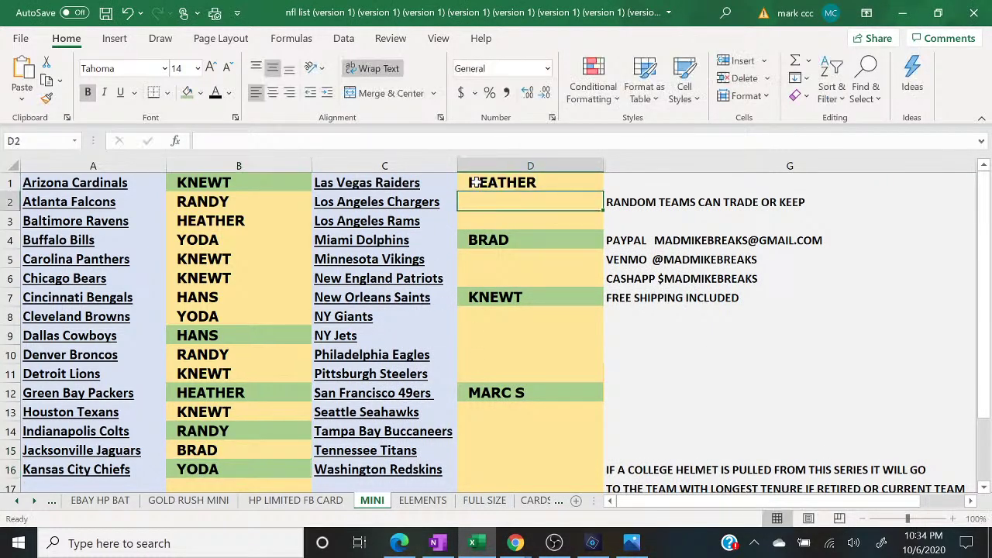
- Assign HANS to the Los Angeles Chargers and RANDY to the Los Angeles Rams
click(401, 545)
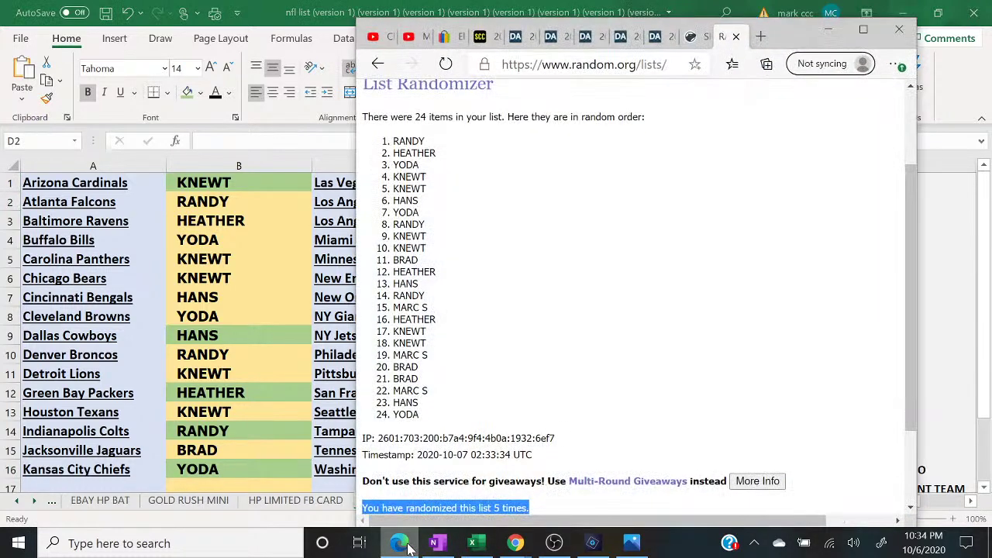
click(408, 547)
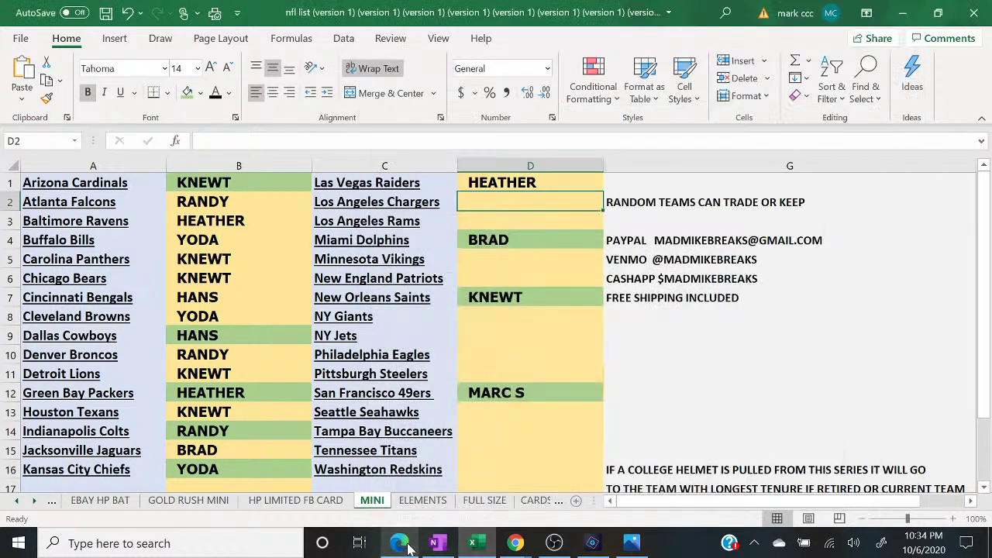
text(HANS)
key(Return)
text(RANDY)
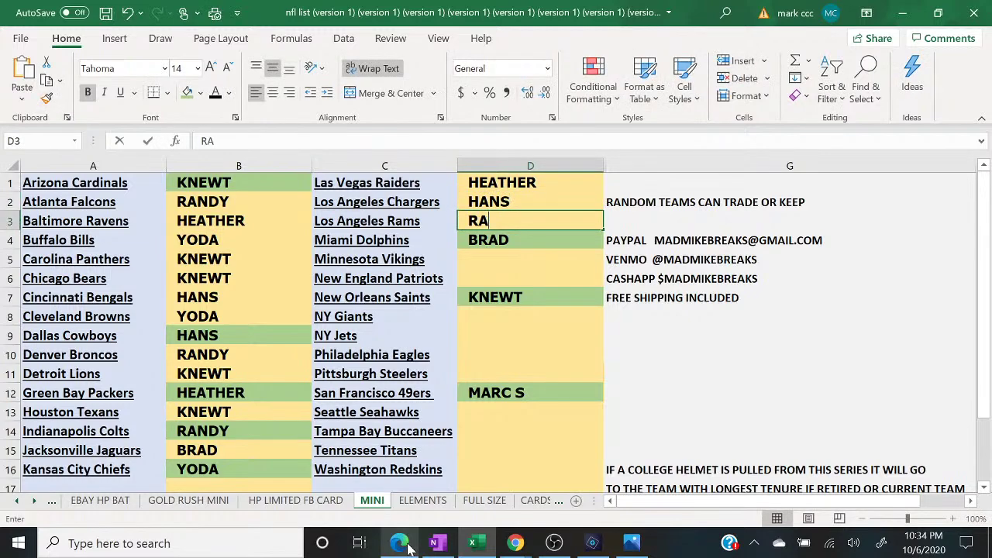
key(Return)
key(Return)
click(408, 546)
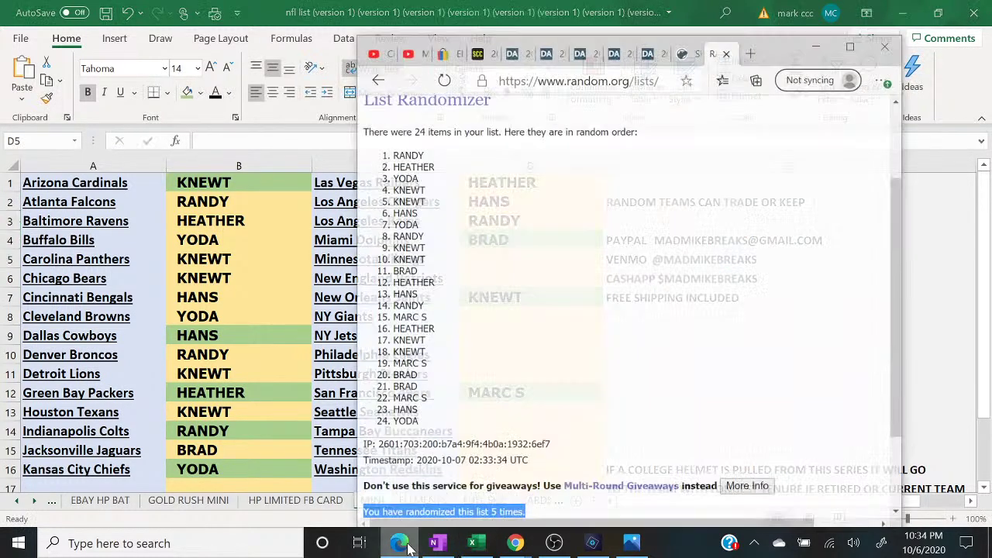
click(408, 546)
text(MARC S)
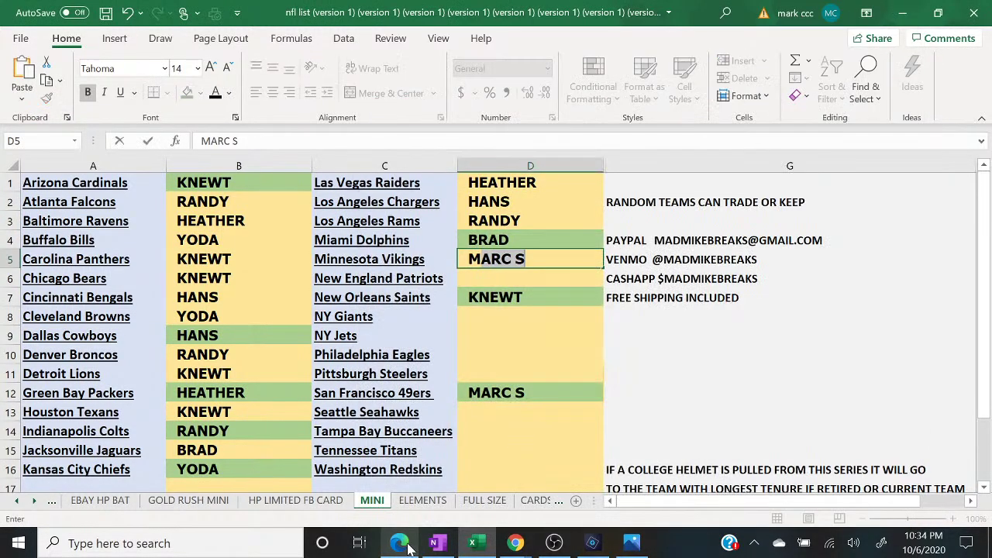
key(Return)
text(HANS)
key(Return)
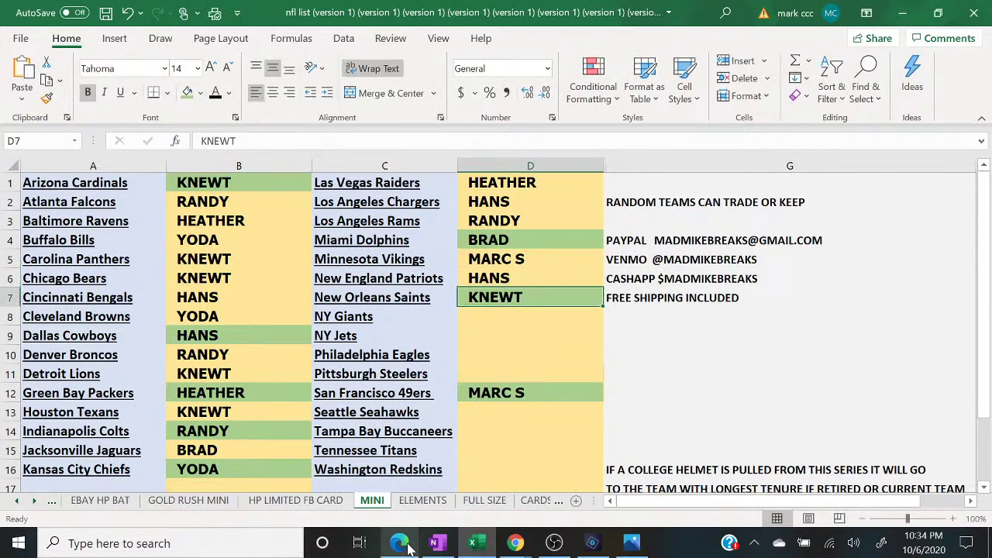
key(Up)
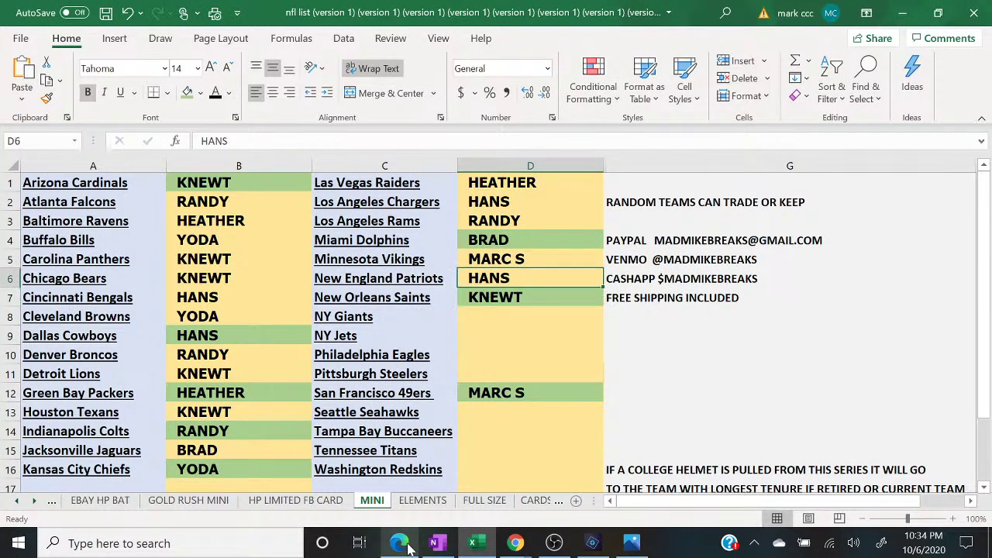
text(HEATHER)
key(Return)
key(Return)
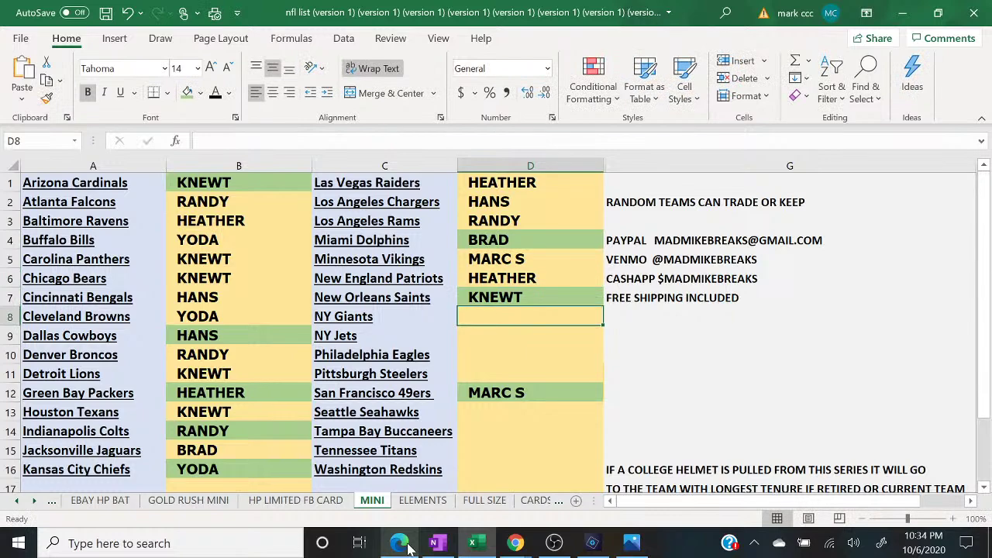
click(408, 546)
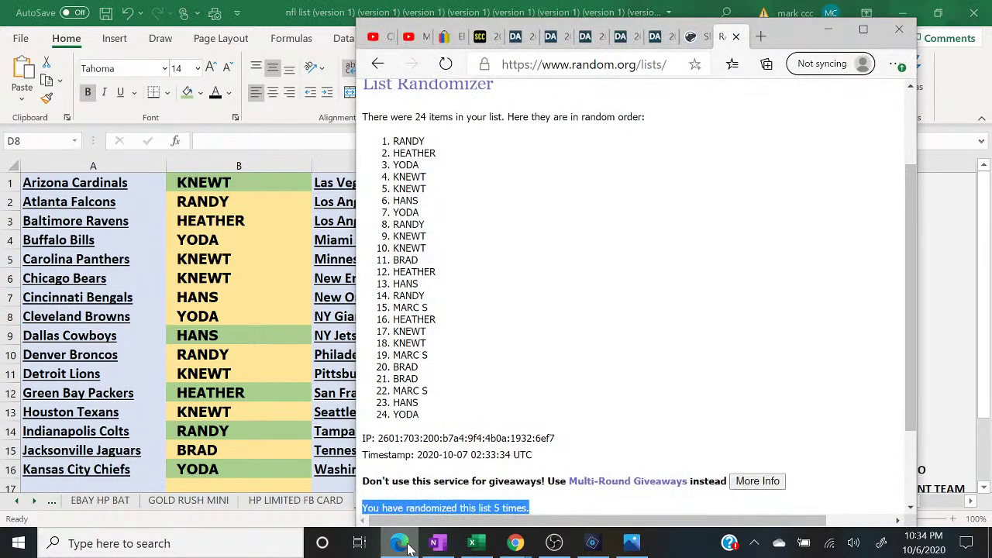
click(408, 546)
text(KNEWT)
key(Return)
text(K)
key(Return)
text(MARC S)
key(Return)
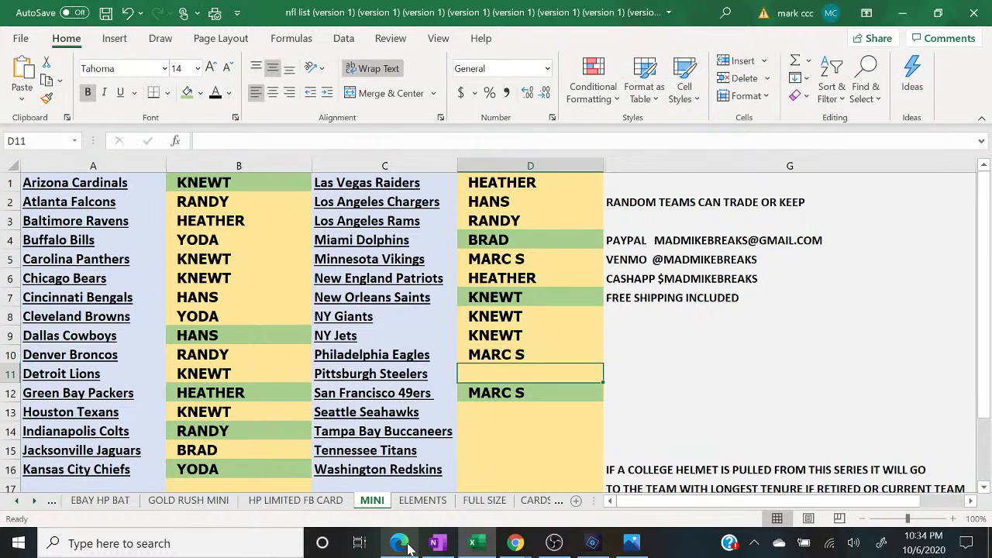
click(408, 547)
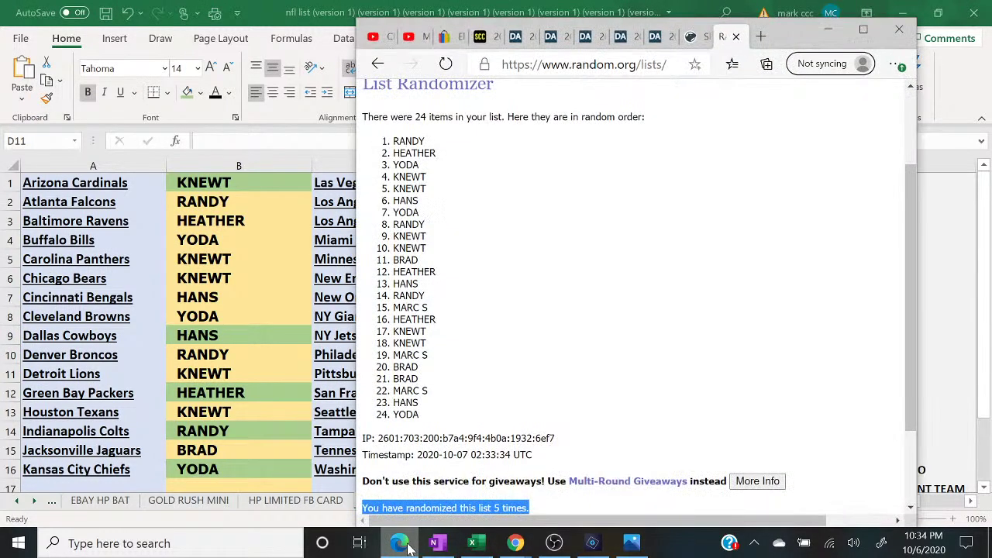
click(408, 547)
text(BRAD)
key(Return)
key(Return)
text(BRAD)
key(Return)
text(MARC S)
key(Return)
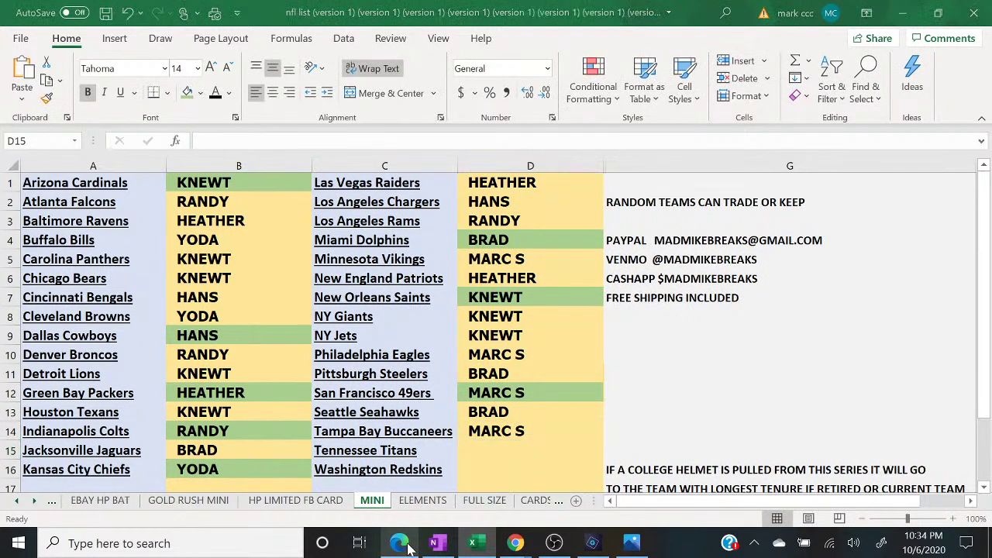
click(408, 547)
click(408, 546)
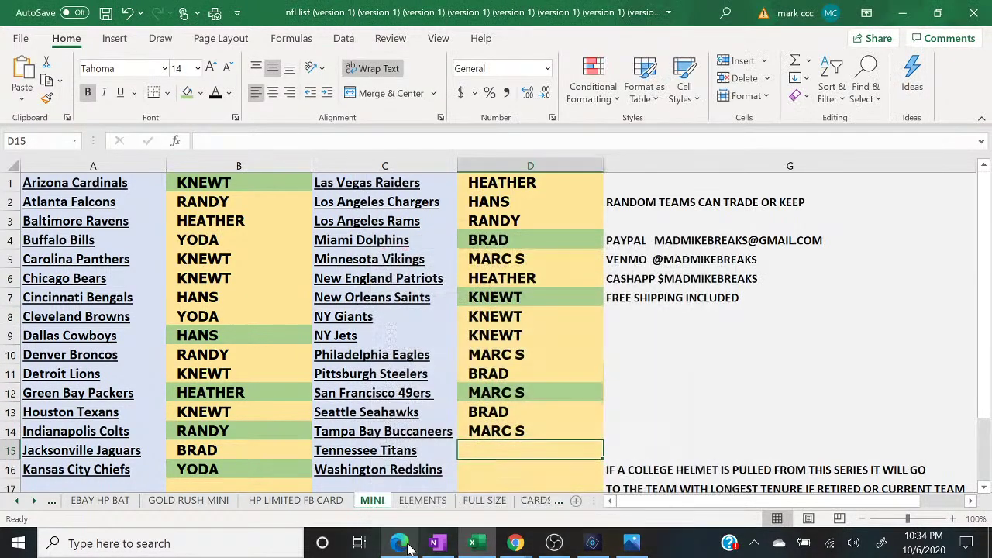
text(HANS)
key(Return)
- Enter YODA beside the Washington Redskins, then bring the stream's live chat popout up
text(YODA)
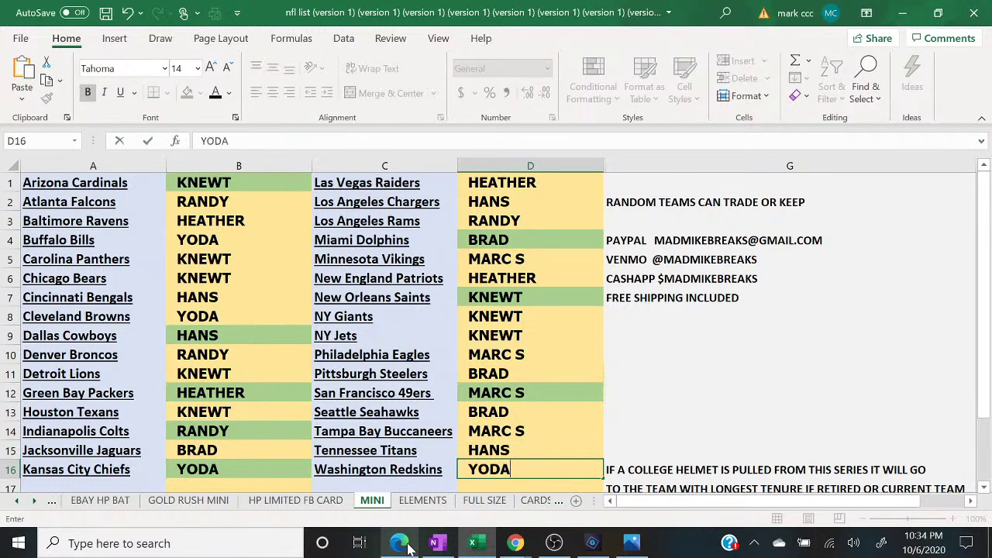
mouse_move(515, 544)
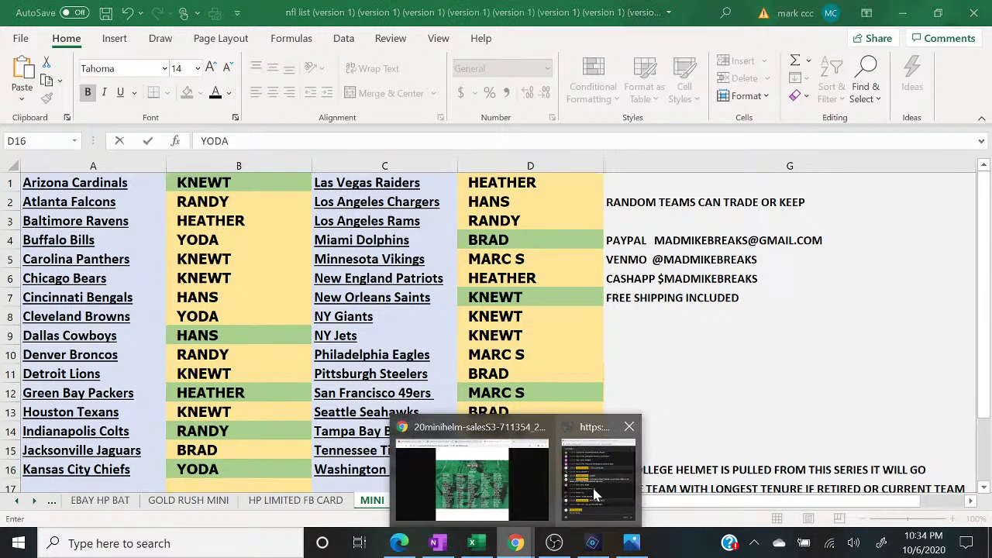
click(593, 485)
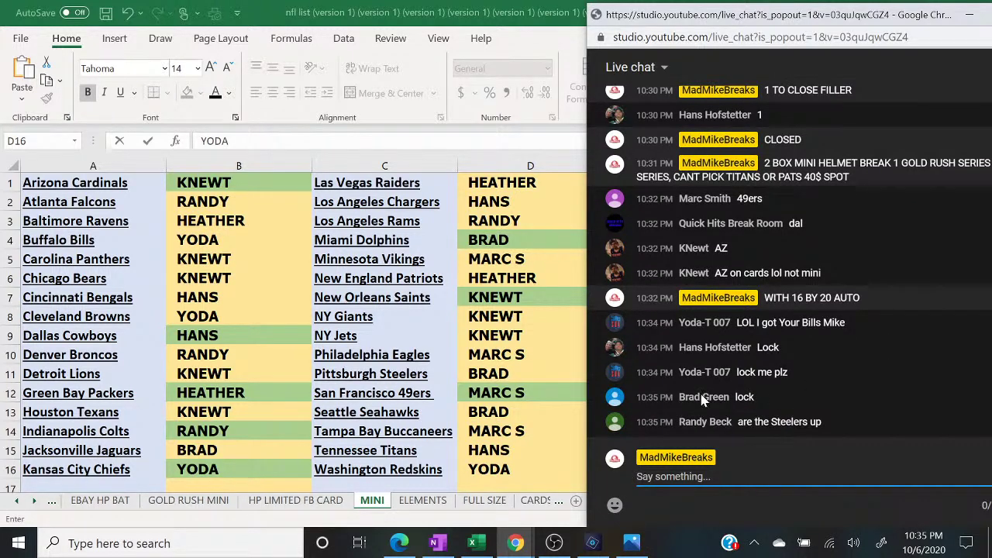
- Shade YODA's Browns and Bills spots and BRAD's Steelers and Seahawks spots green
click(246, 448)
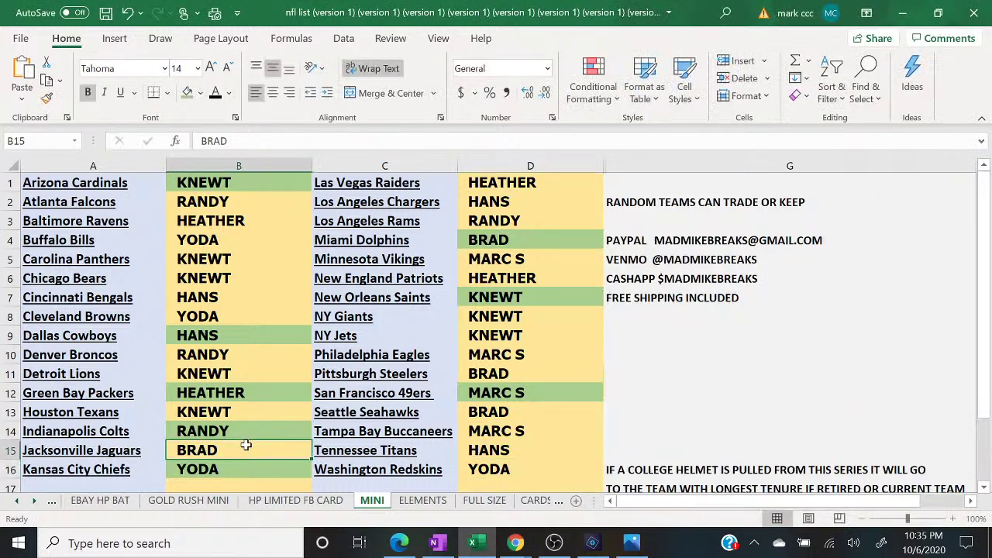
key(Up)
key(Up)
key(Up)
key(Up)
key(Up)
key(Up)
key(Up)
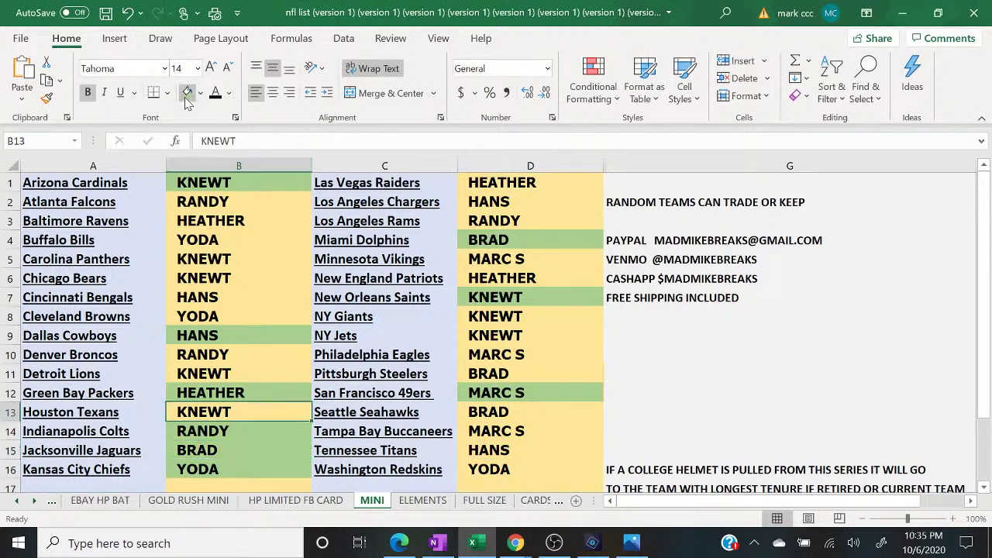
click(186, 98)
key(Up)
key(Up)
key(Up)
key(Up)
click(186, 98)
key(Right)
key(Right)
key(Up)
key(Up)
key(Down)
key(Down)
key(Down)
key(Down)
key(Down)
key(Down)
key(Down)
key(Down)
key(Down)
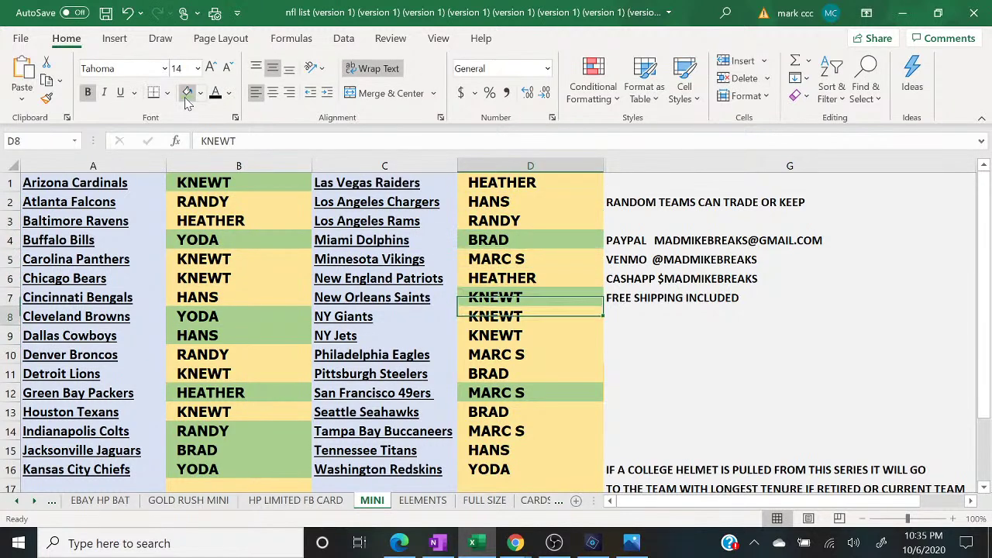
click(186, 97)
key(Down)
key(Down)
click(186, 98)
key(Down)
key(Down)
key(Down)
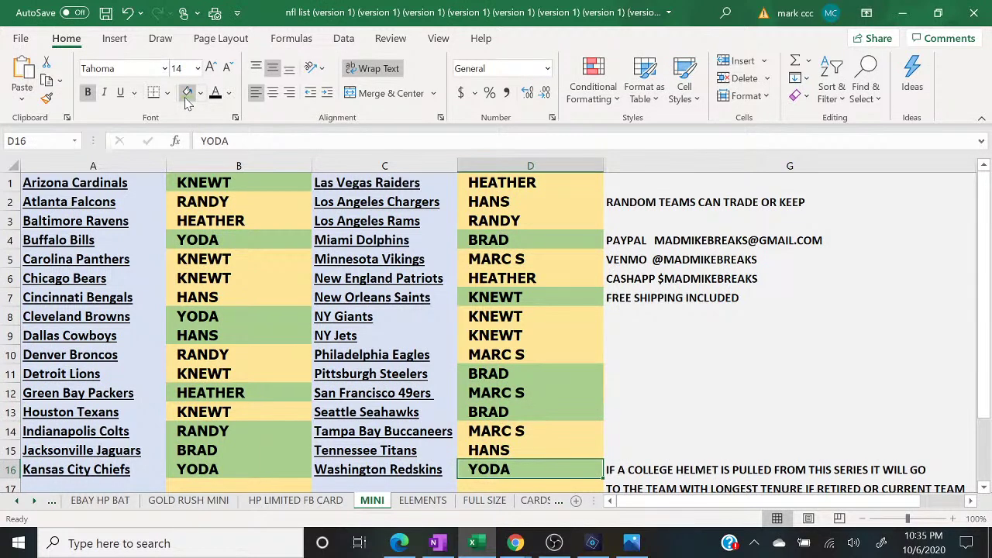
- Post '6 TO CLOSE MINI HELMET' and '2 BOXER WITH BONUS' in the live chat
mouse_move(515, 543)
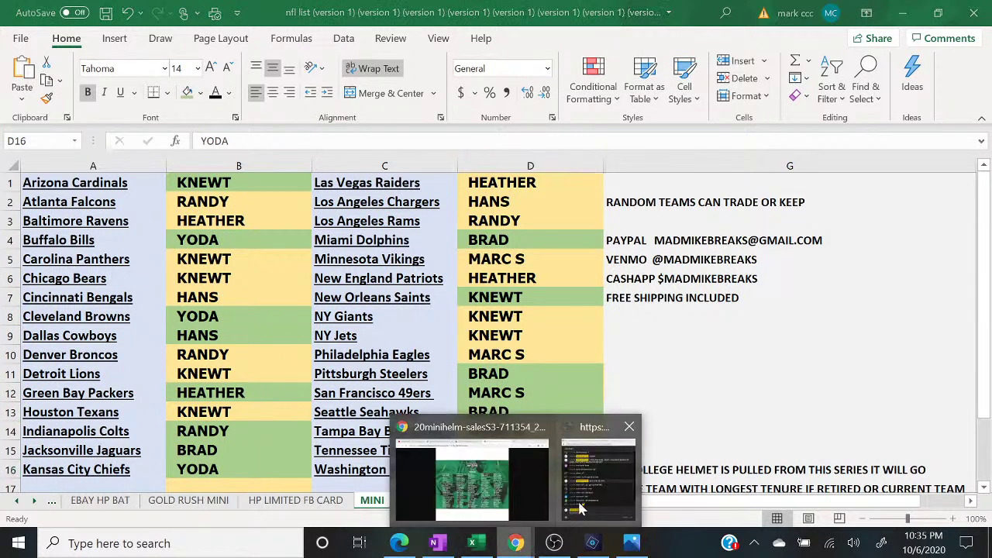
click(576, 510)
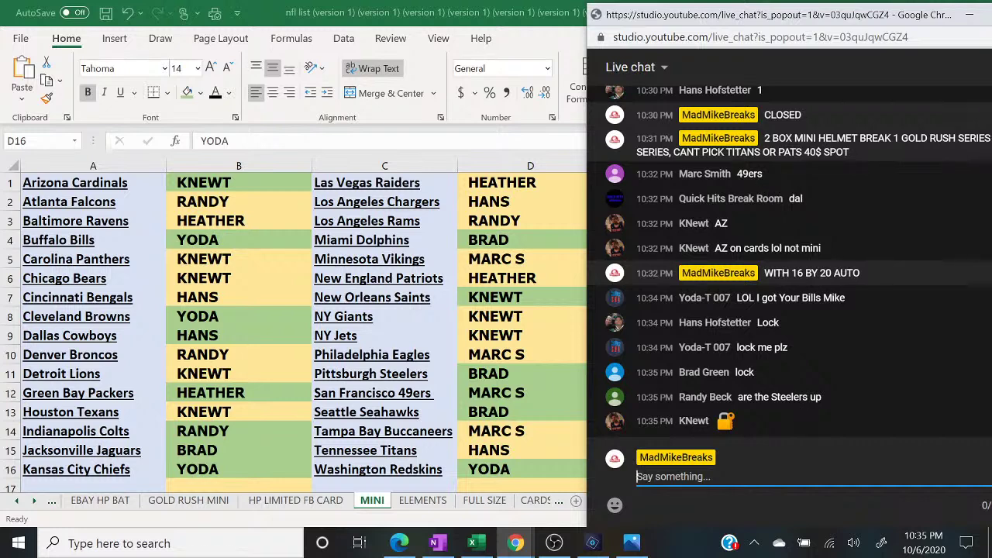
text(6 TO CLOSE MINI HELME)
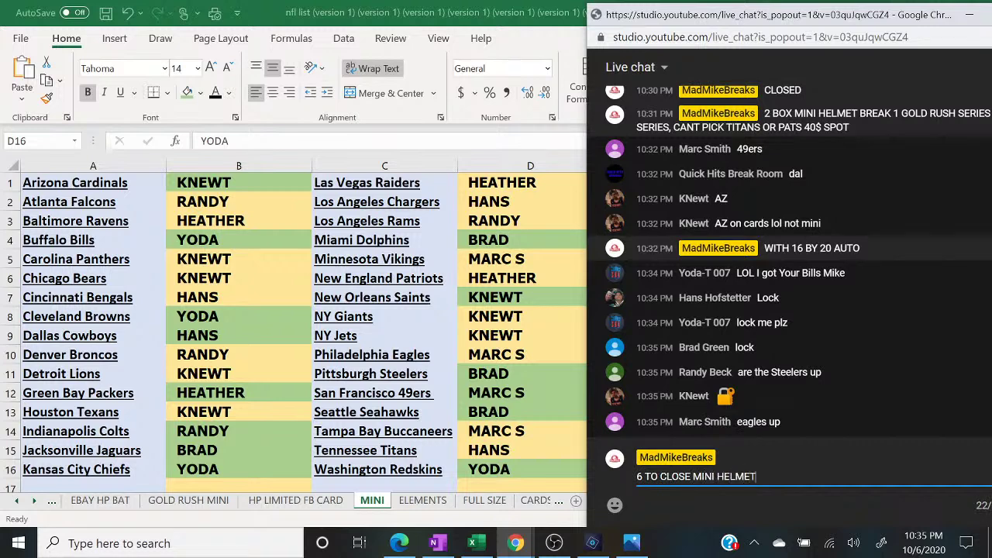
text(T)
key(Return)
text(2 BOXER WIT)
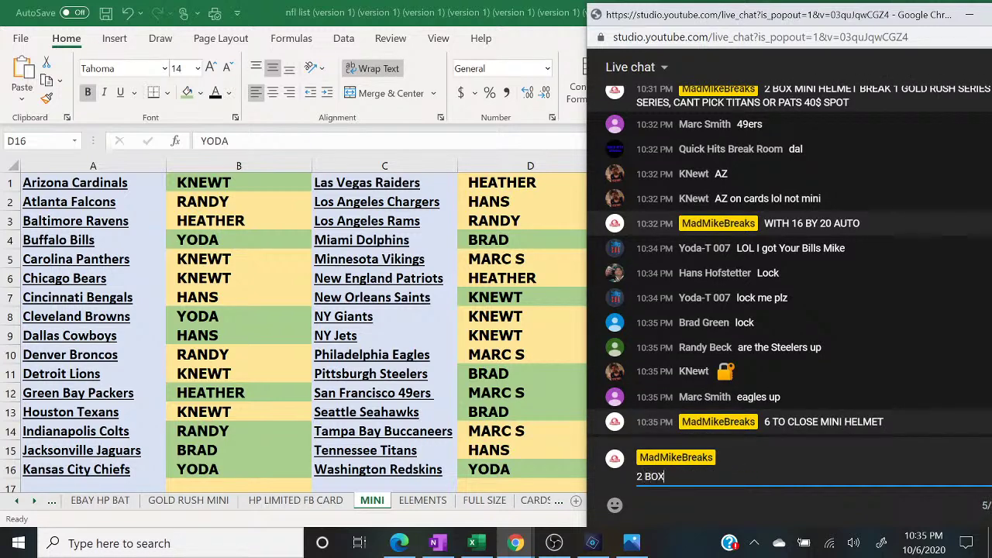
text(H BONUS)
key(Return)
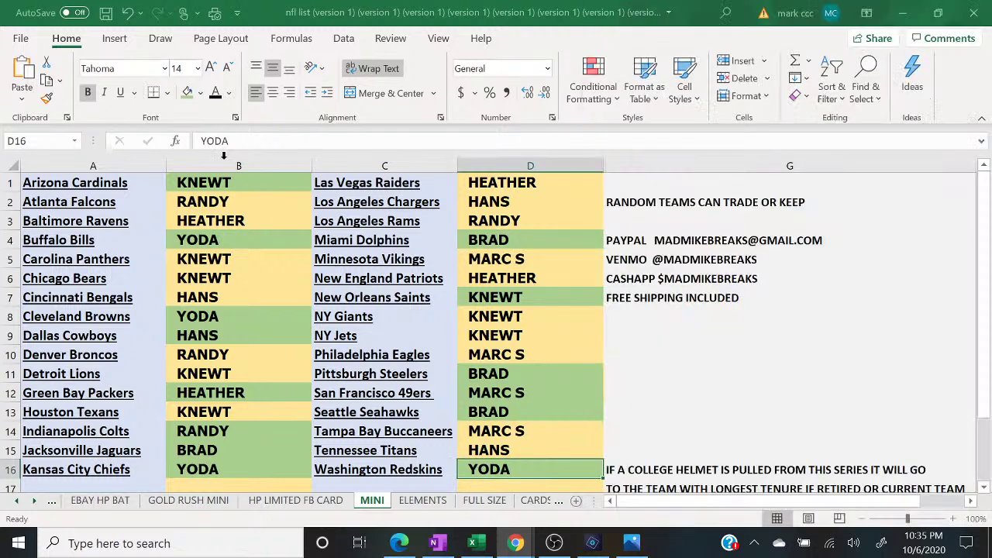
- Fill columns B and D of the MINI sheet green
click(223, 159)
click(187, 93)
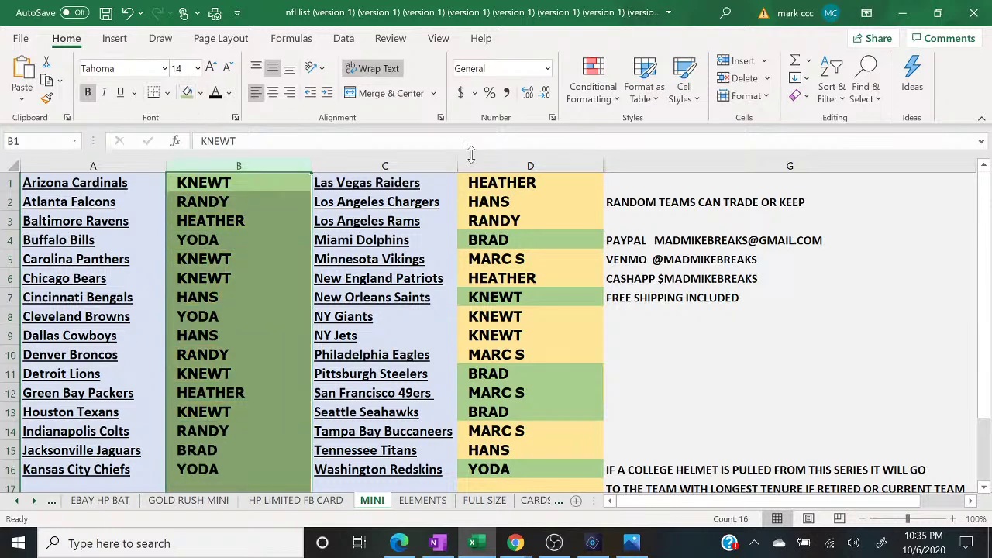
click(483, 161)
click(187, 92)
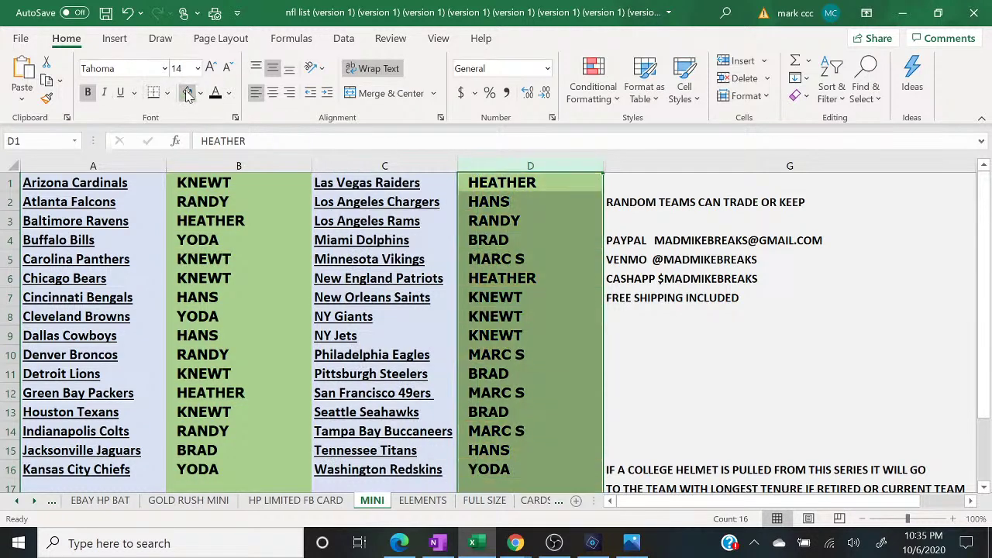
- Bring the live chat forward, then open the OneNote card series notes
click(515, 543)
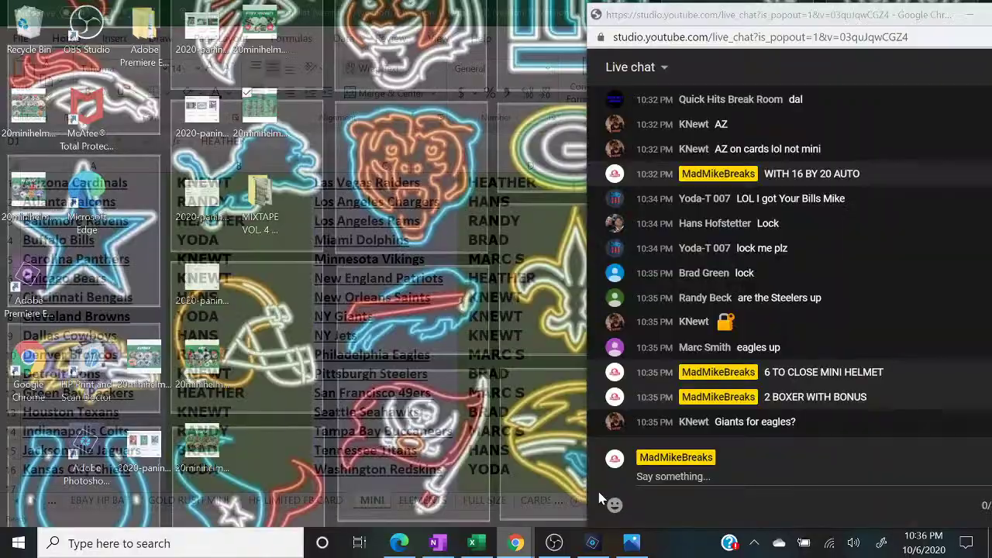
click(600, 498)
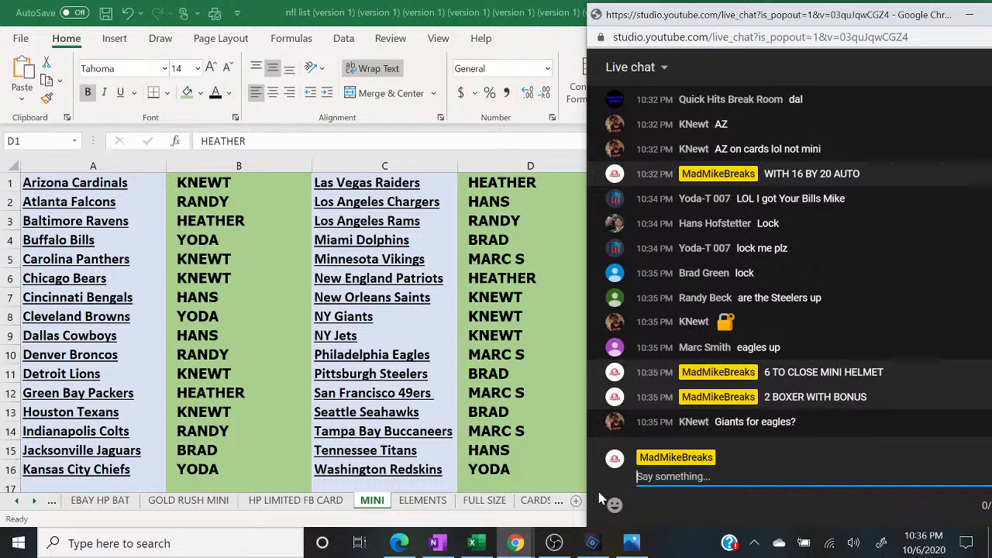
click(436, 542)
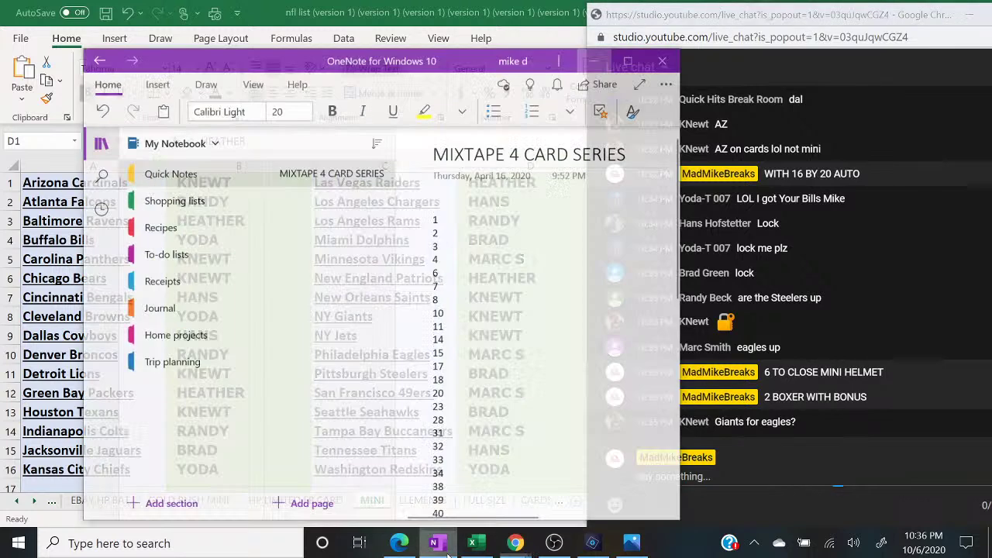
- Copy the full list of spot numbers from the MIXTAPE 4 CARD SERIES page and minimize OneNote
drag(432, 203, 452, 543)
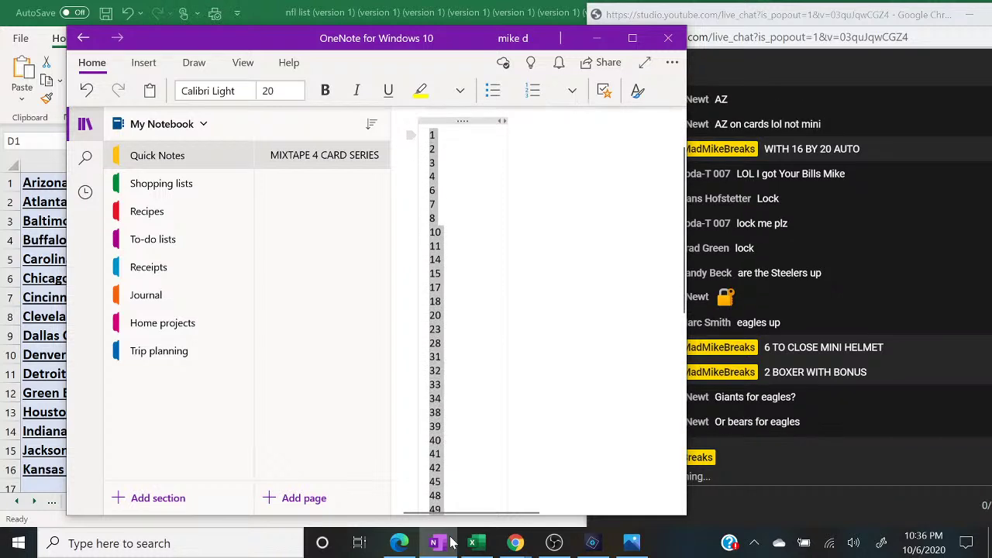
drag(452, 543, 451, 543)
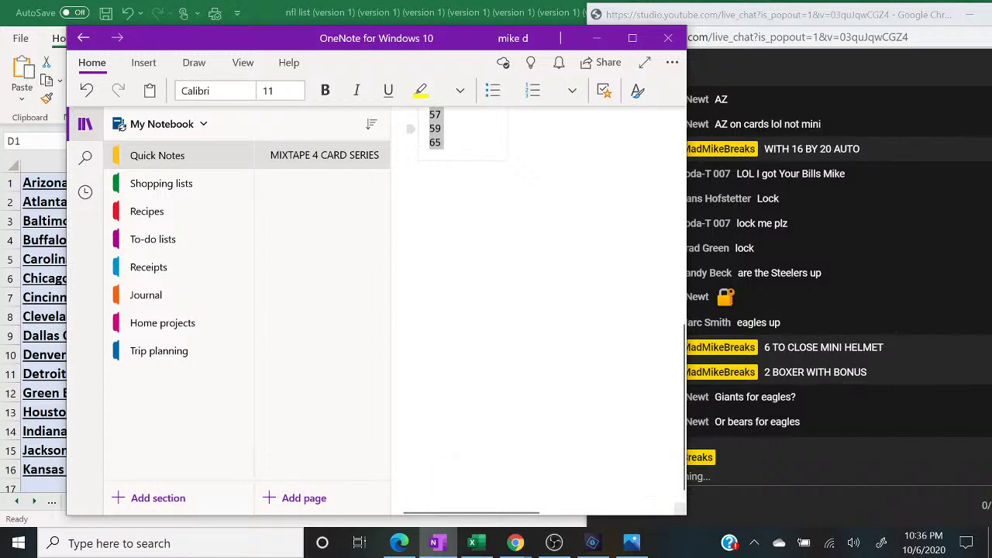
right_click(434, 129)
click(481, 165)
click(596, 38)
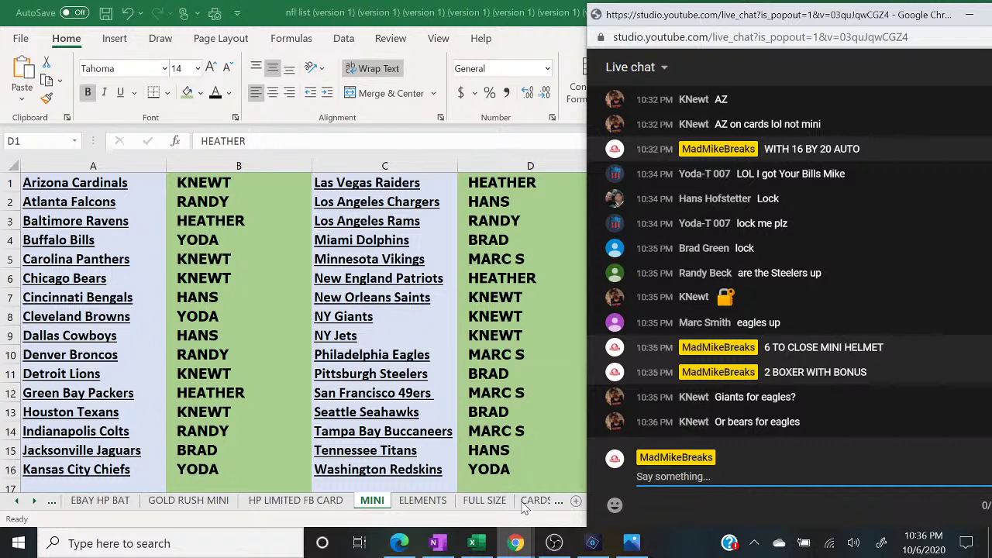
- Rename the MINI sheet to CARD and the CARDS sheet to MINI
scroll(789, 263, up, 5)
click(674, 476)
click(387, 506)
text(CARD)
key(Return)
click(543, 501)
double_click(462, 500)
text(MINI)
key(Return)
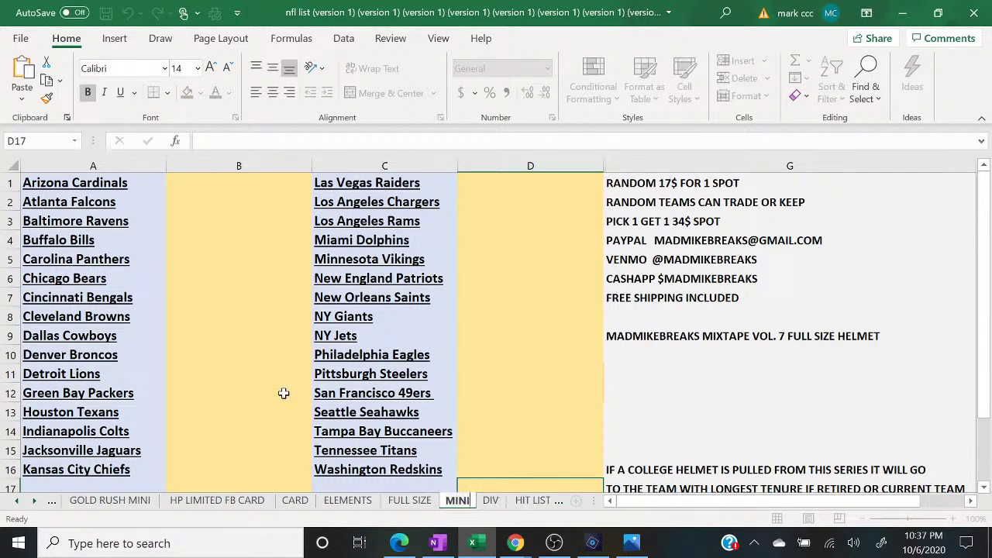
- Enter QUICK HITS in B9 and MARC S in D12 on the MINI sheet
click(240, 332)
text(QUI)
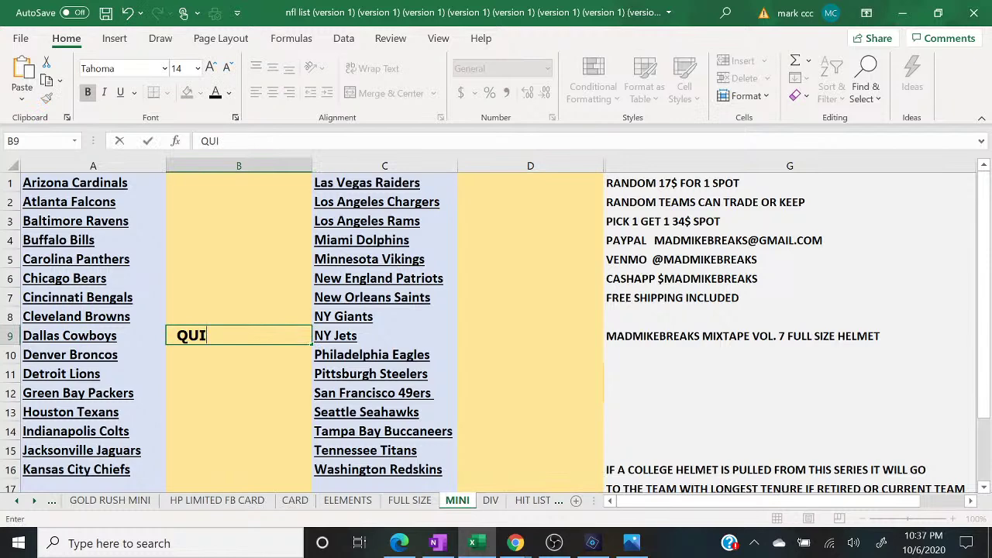
text(CK HITS)
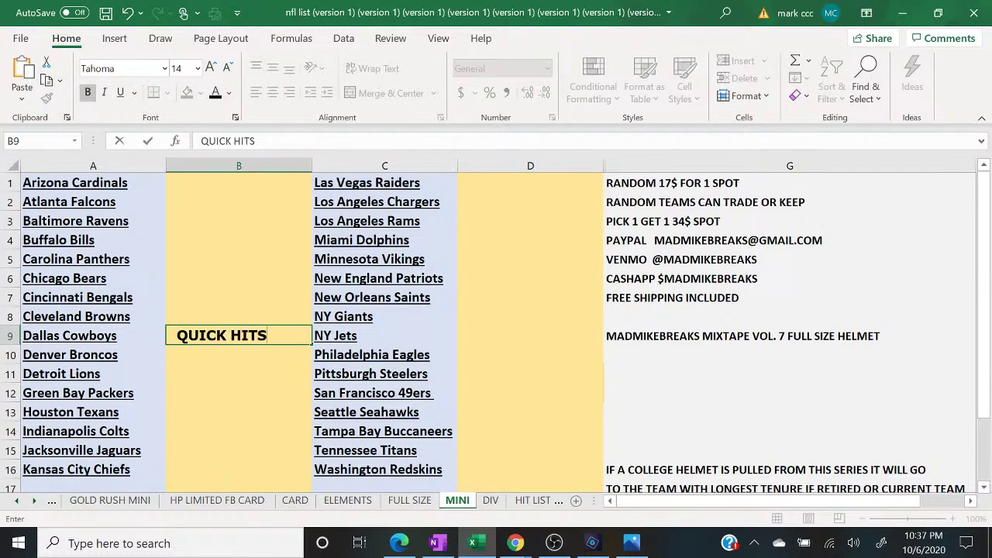
click(471, 392)
text(MAR)
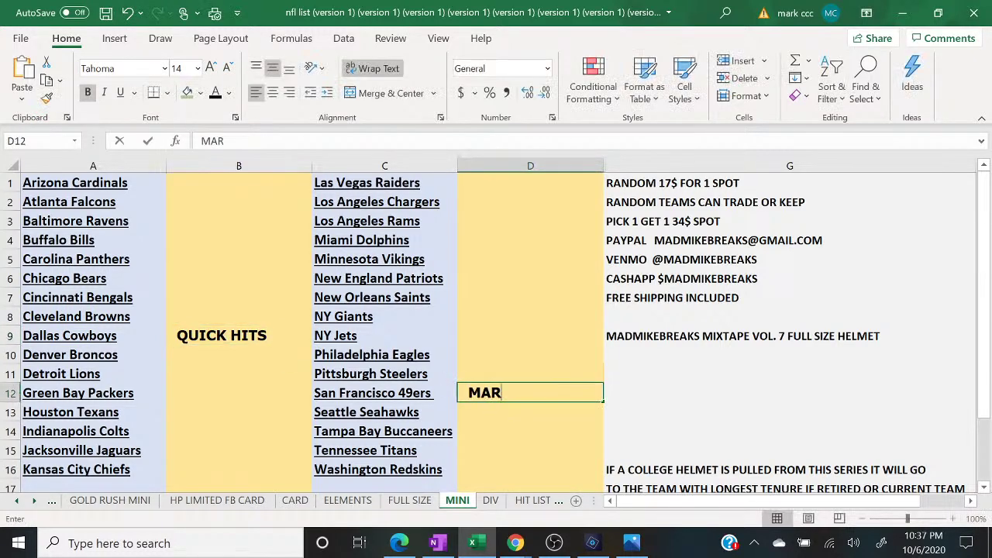
text(C S)
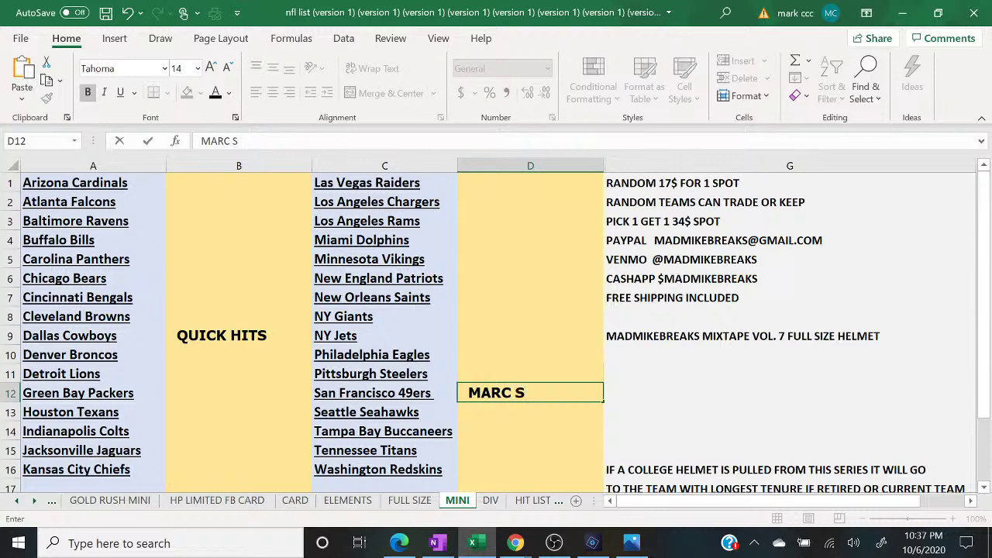
click(295, 501)
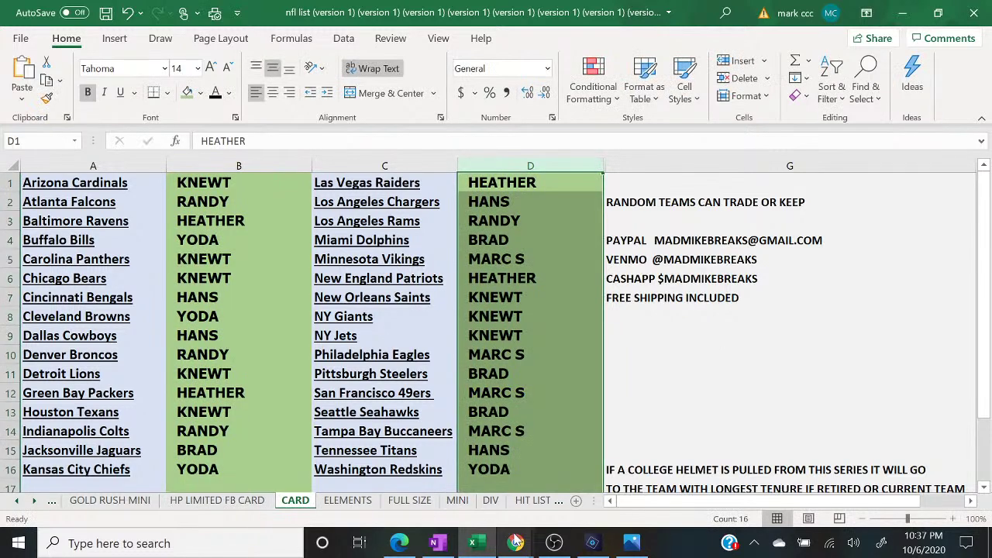
mouse_move(515, 540)
click(598, 473)
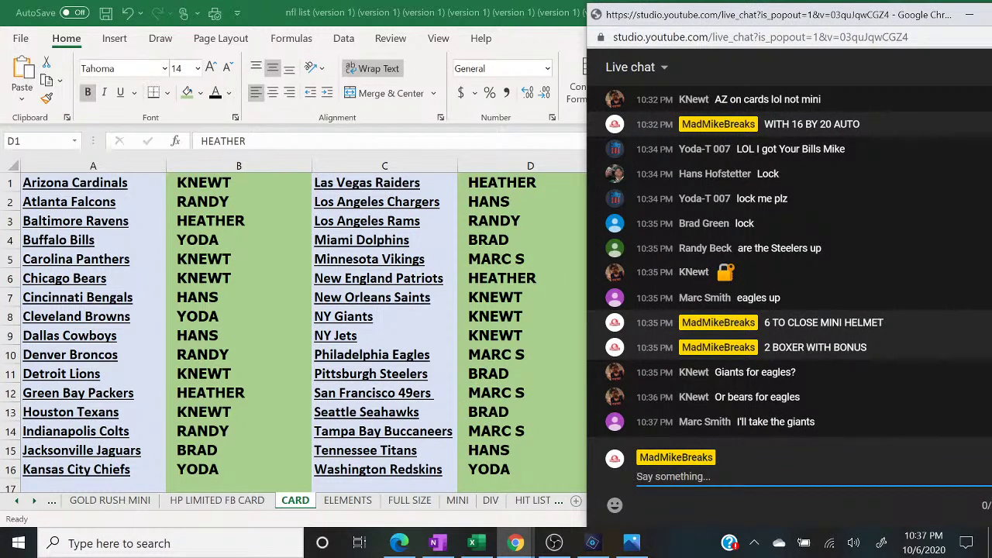
click(486, 318)
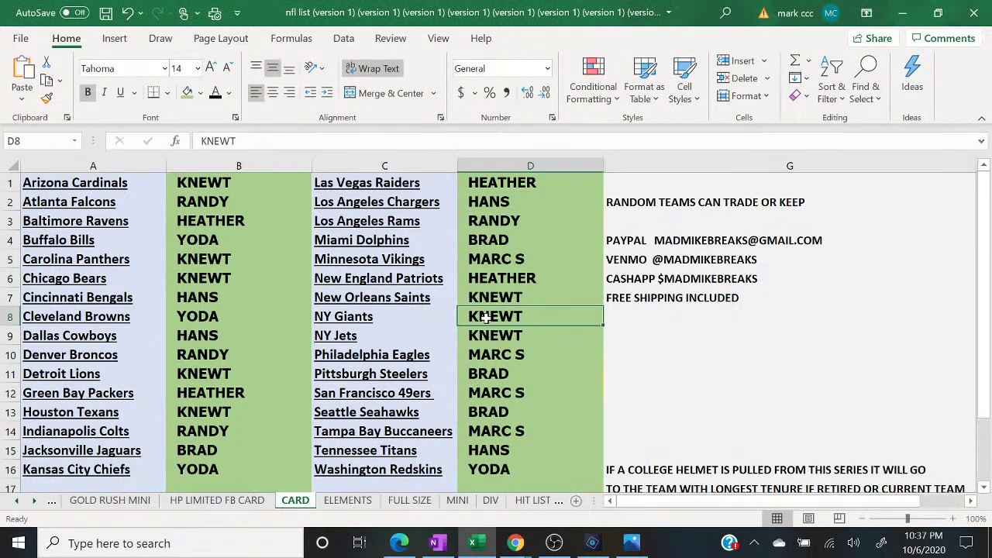
text(MARC S)
key(Return)
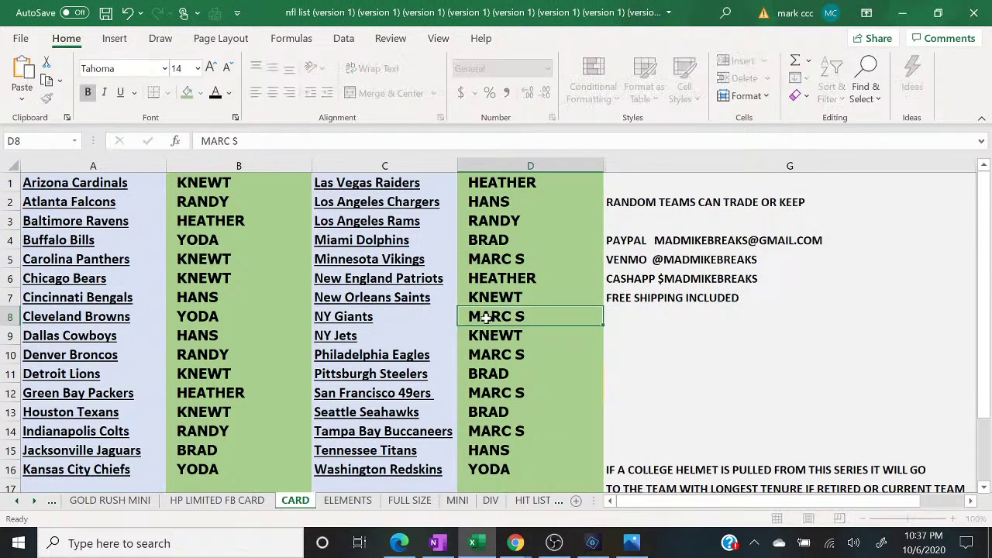
key(Down)
text(KNEWT)
key(Return)
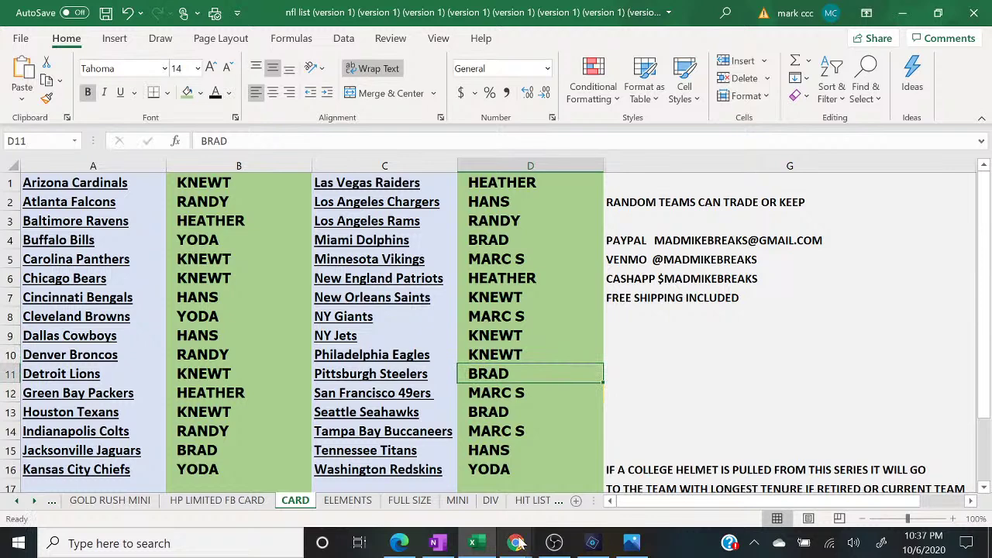
- Bring the live chat and then the random.org results window to the front
click(515, 543)
click(582, 486)
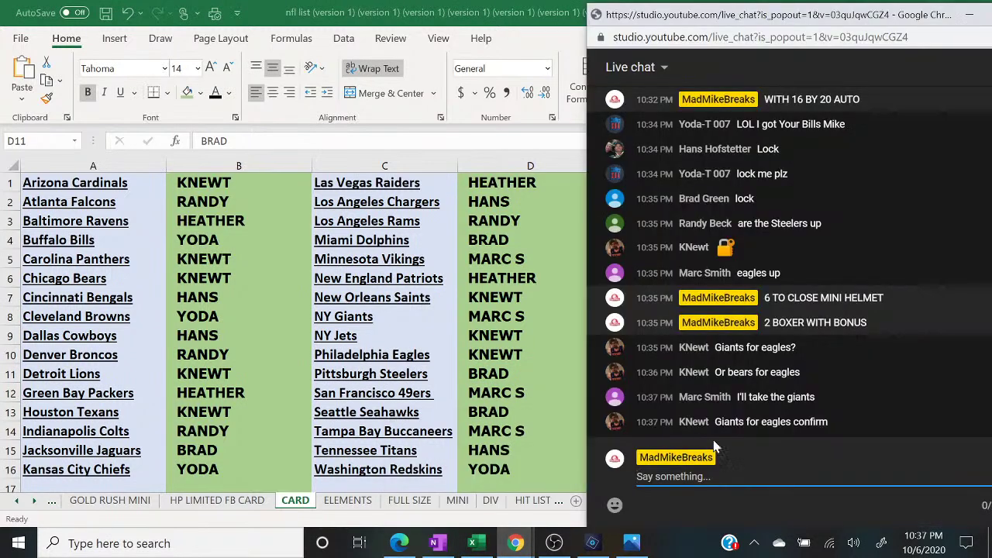
click(397, 543)
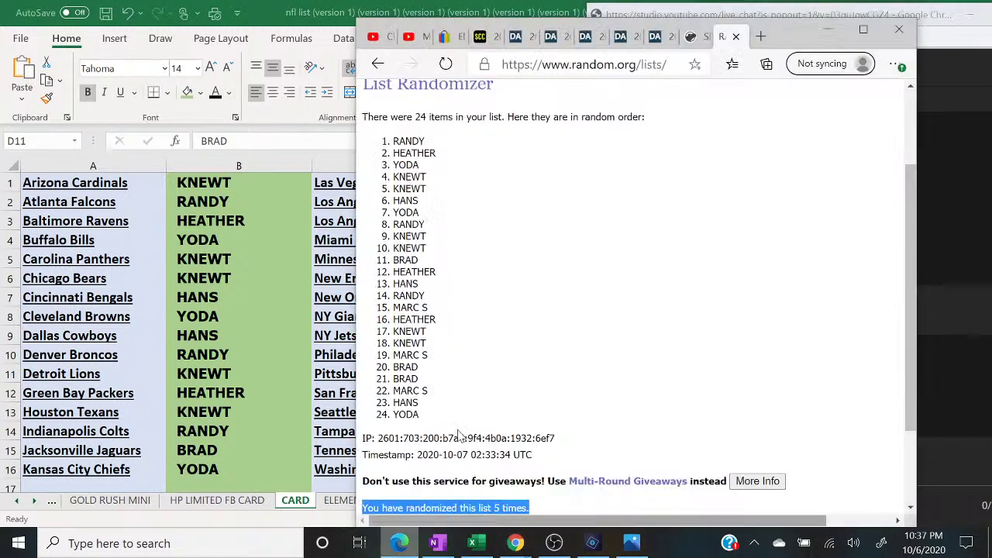
- Paste the copied spot numbers into a fresh random.org List Randomizer form
click(864, 34)
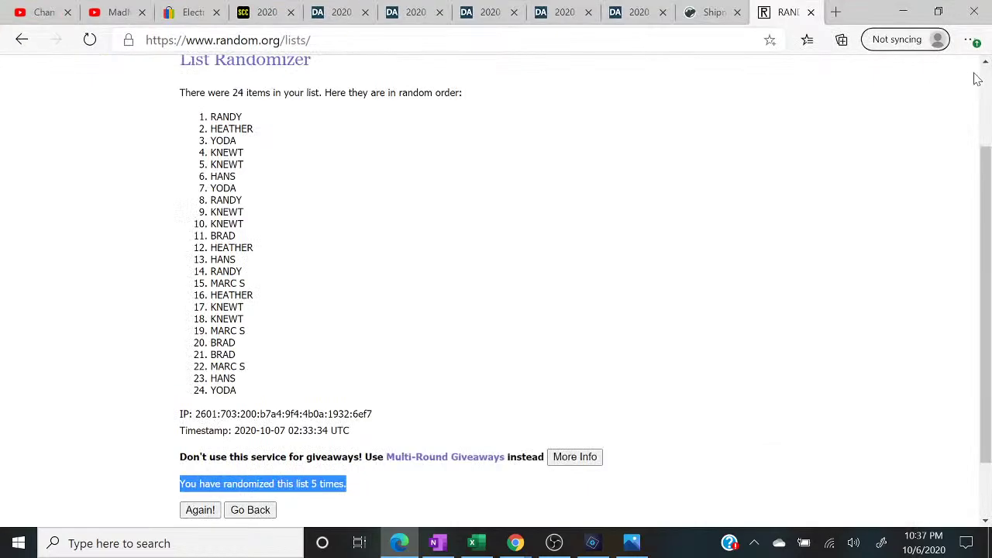
scroll(424, 126, up, 2)
mouse_move(360, 82)
click(380, 97)
right_click(266, 400)
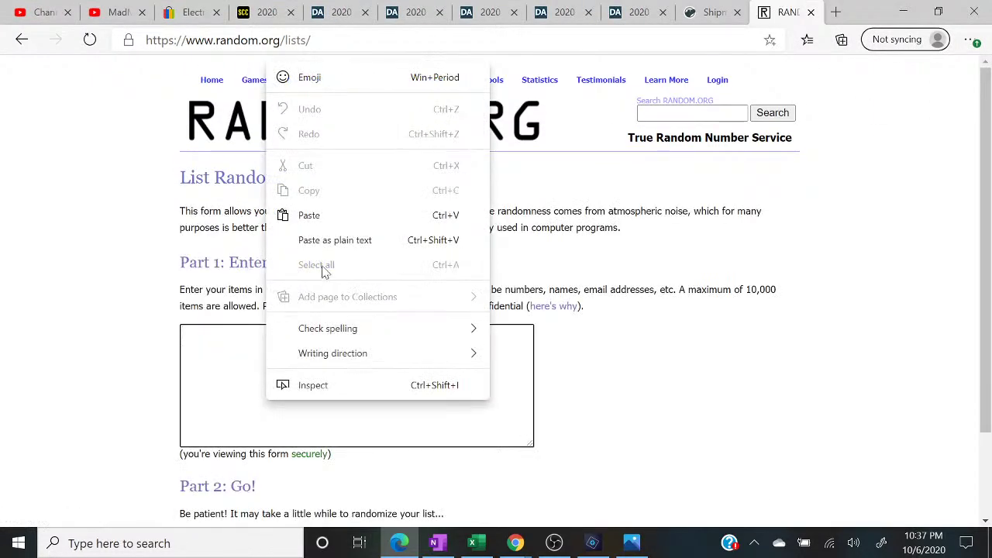
click(326, 211)
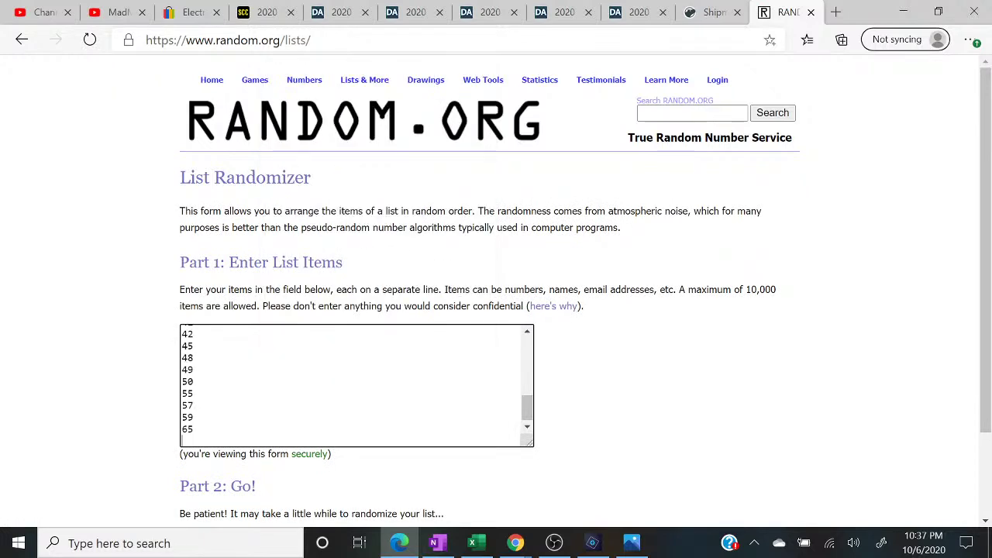
key(BackSpace)
- Randomize the spot number list five times
scroll(357, 385, up, 6)
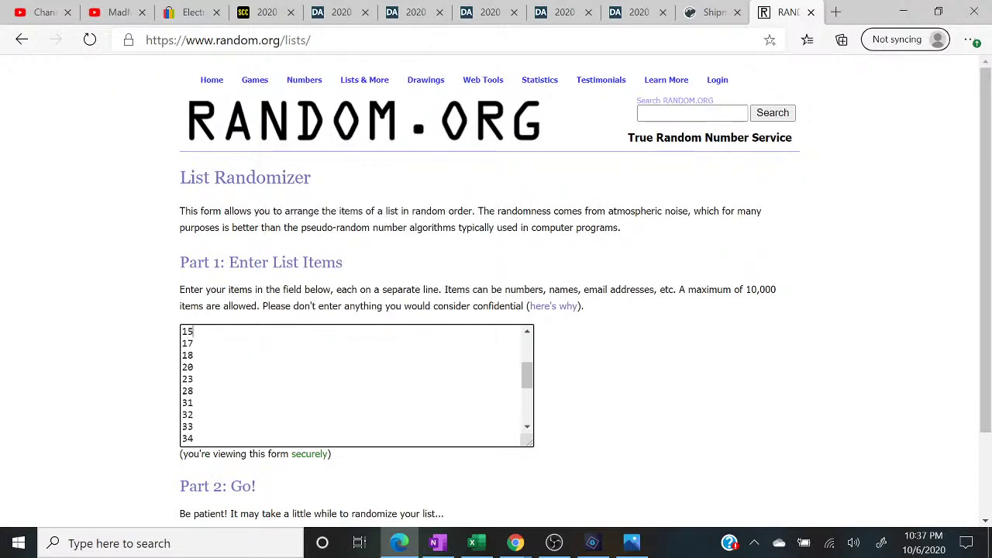
scroll(165, 360, down, 3)
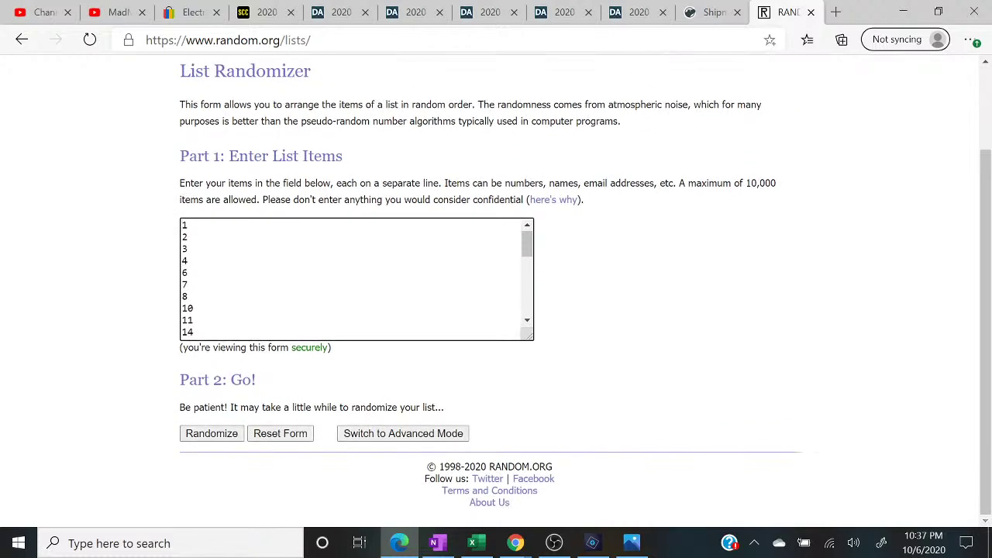
click(209, 433)
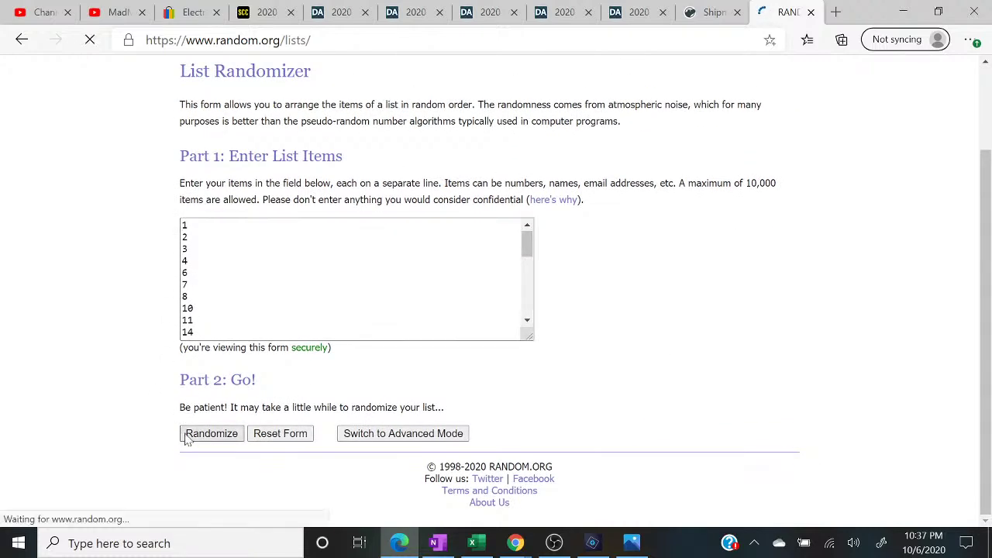
scroll(188, 438, down, 5)
click(199, 434)
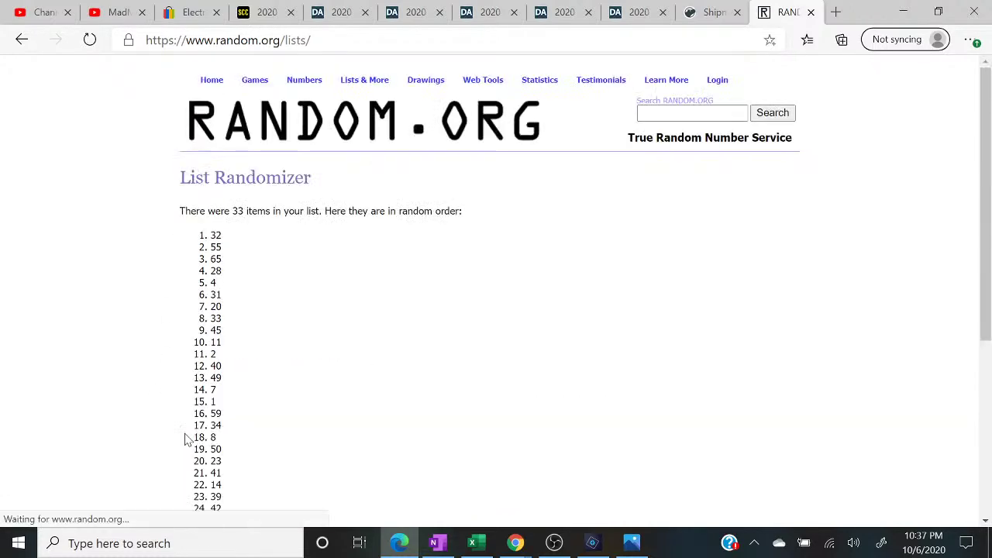
click(199, 433)
scroll(187, 438, down, 5)
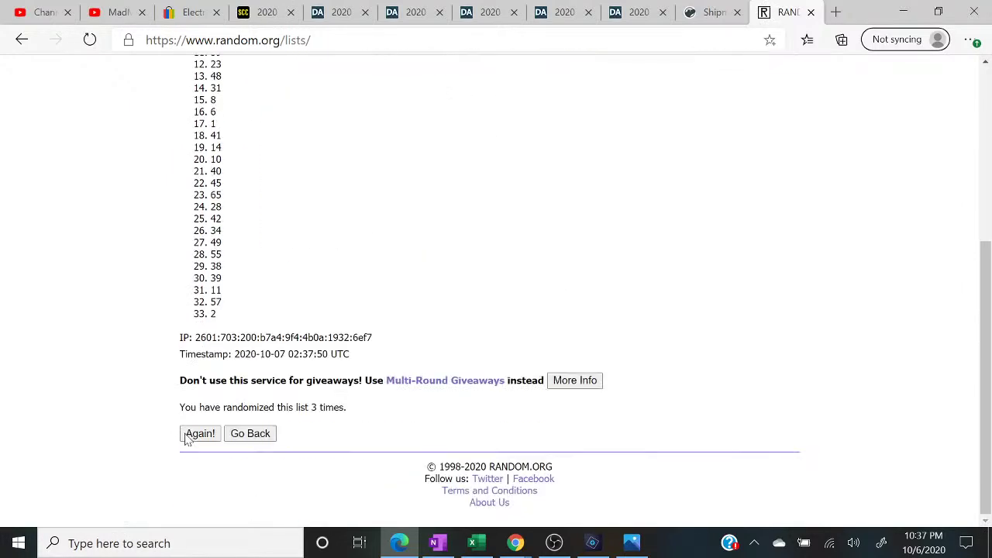
click(188, 436)
scroll(187, 439, down, 5)
click(186, 437)
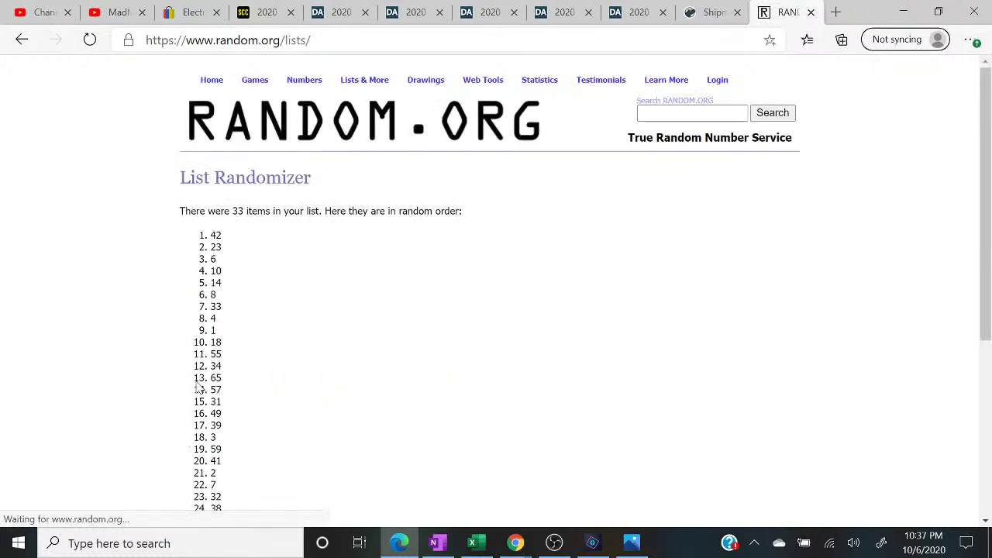
- Highlight the top result, 42, then bring back the spreadsheet and live chat
drag(241, 235, 163, 230)
scroll(164, 232, down, 4)
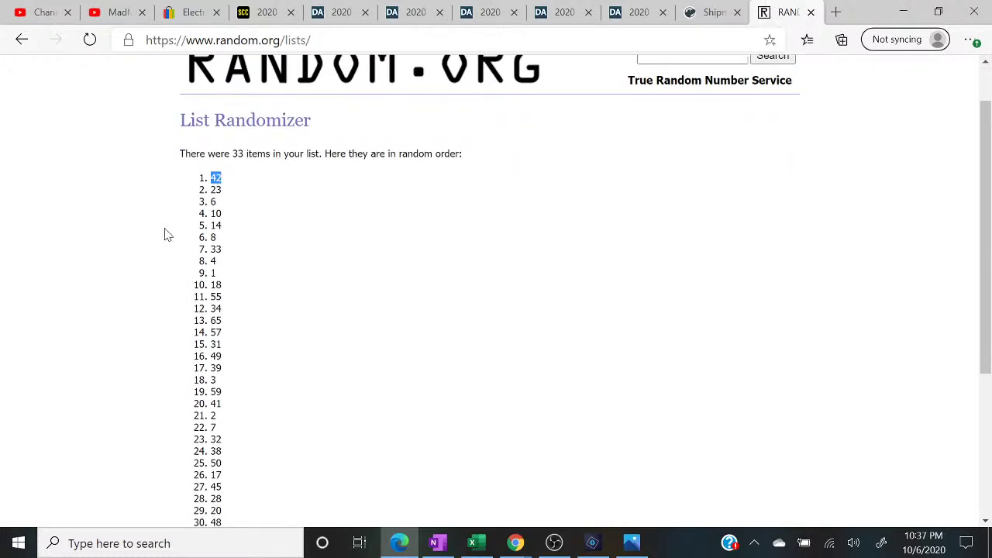
drag(347, 407, 149, 407)
scroll(149, 407, up, 1)
scroll(149, 407, up, 3)
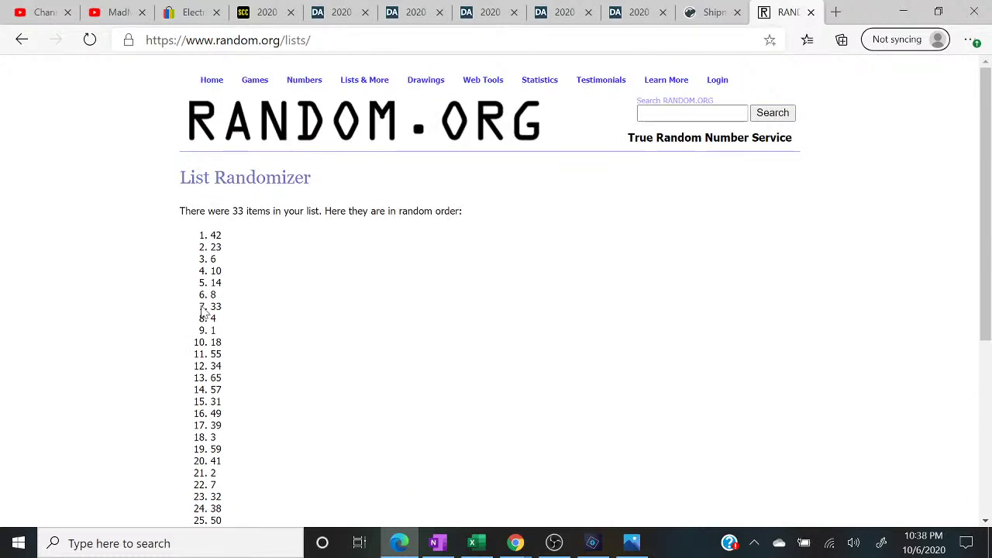
drag(224, 240, 163, 235)
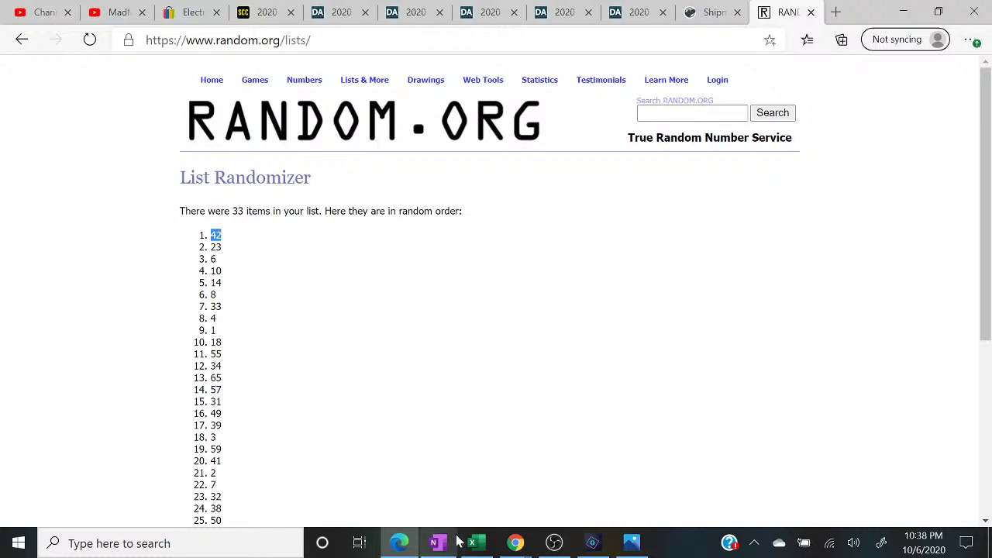
click(472, 542)
mouse_move(513, 545)
click(592, 479)
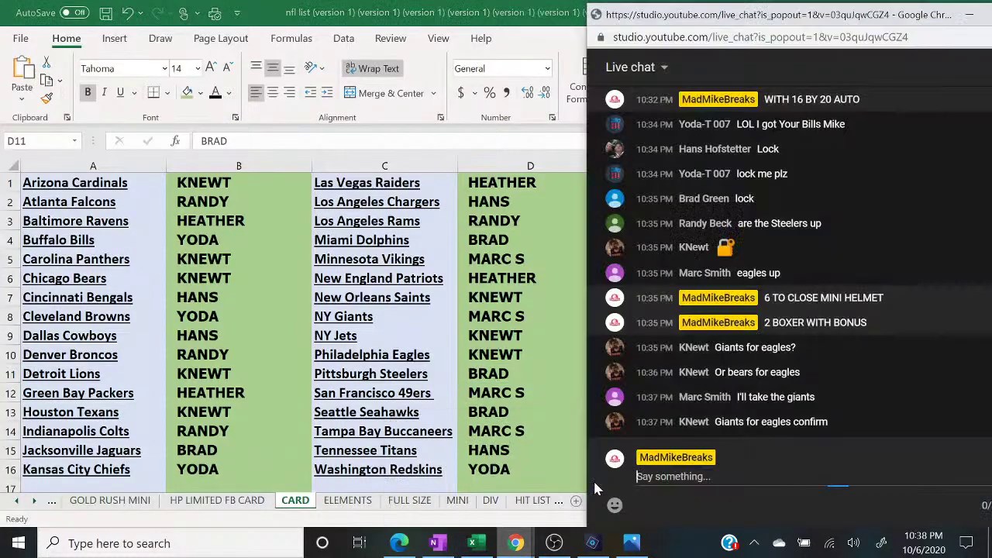
- Switch the OBS output to desktop capture and select Green Bay Packers cell B12 on CARD
click(553, 543)
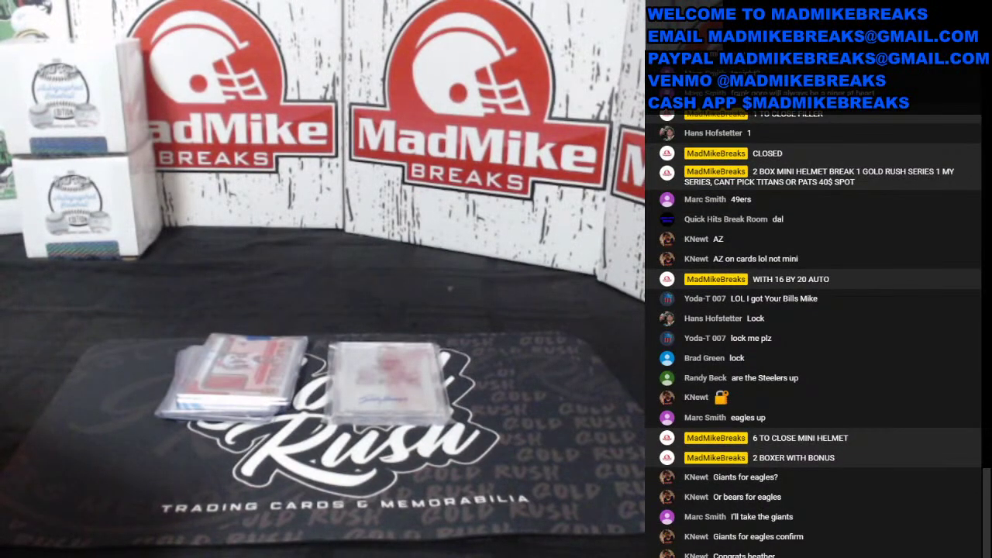
click(164, 389)
click(472, 543)
click(269, 393)
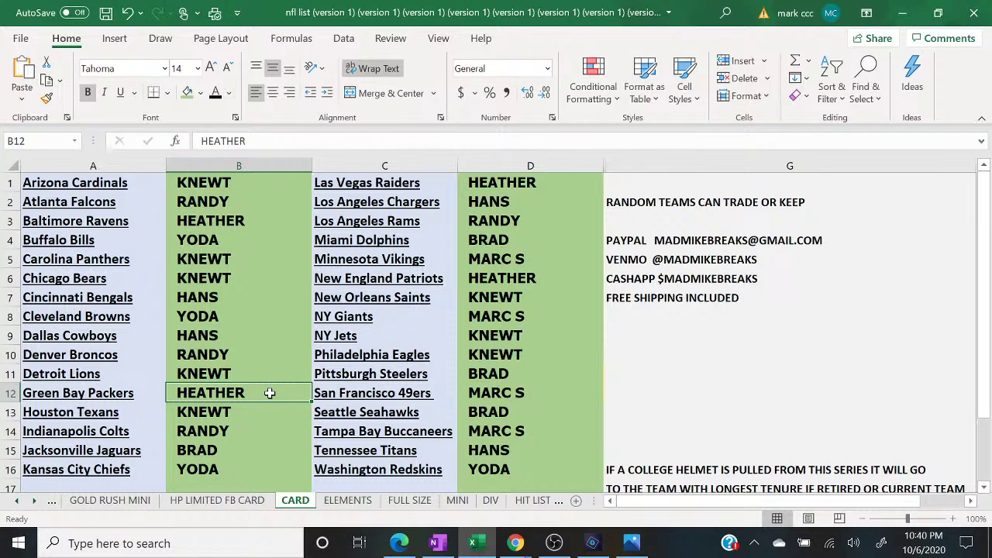
- Delete 42 from the remaining-numbers list in OneNote and minimize the notebook
click(414, 549)
click(415, 549)
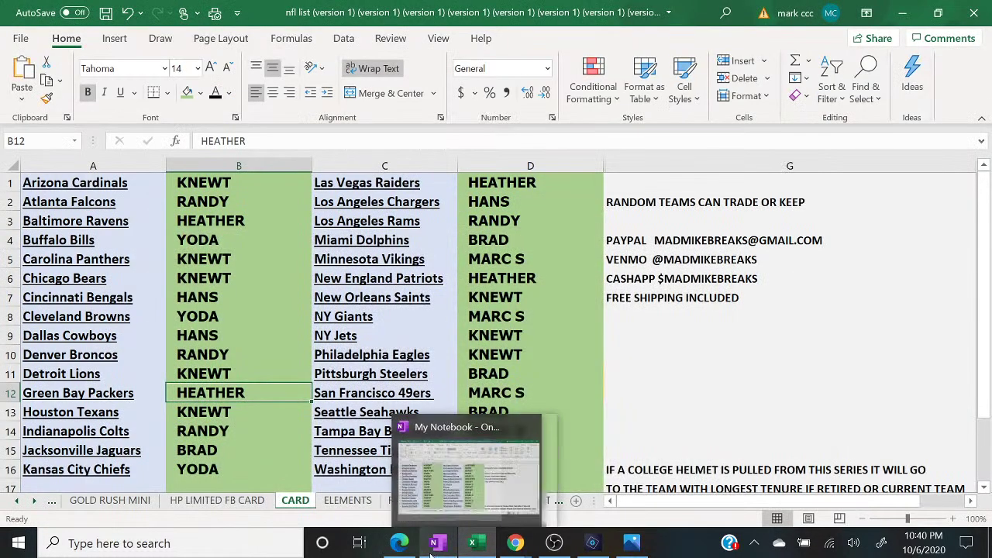
click(431, 547)
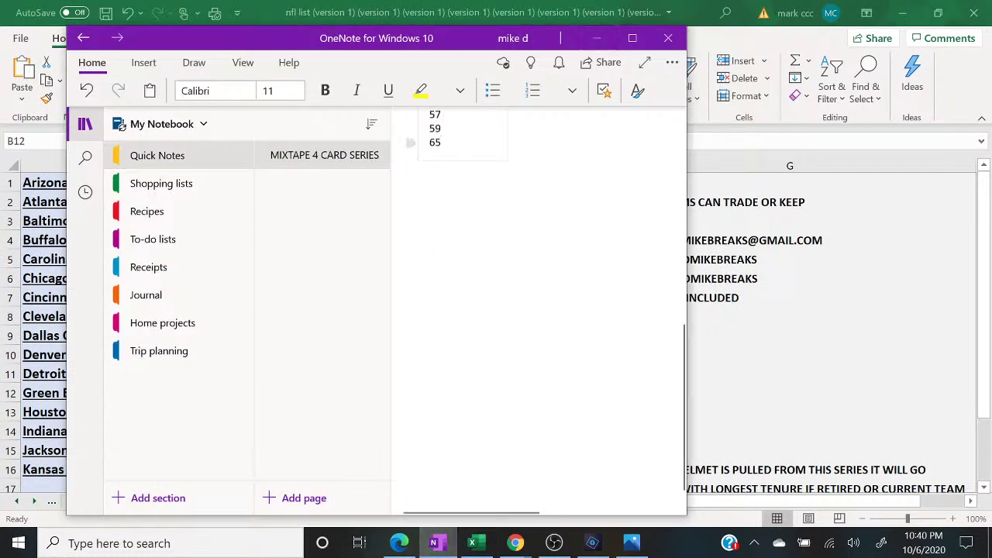
scroll(538, 310, up, 3)
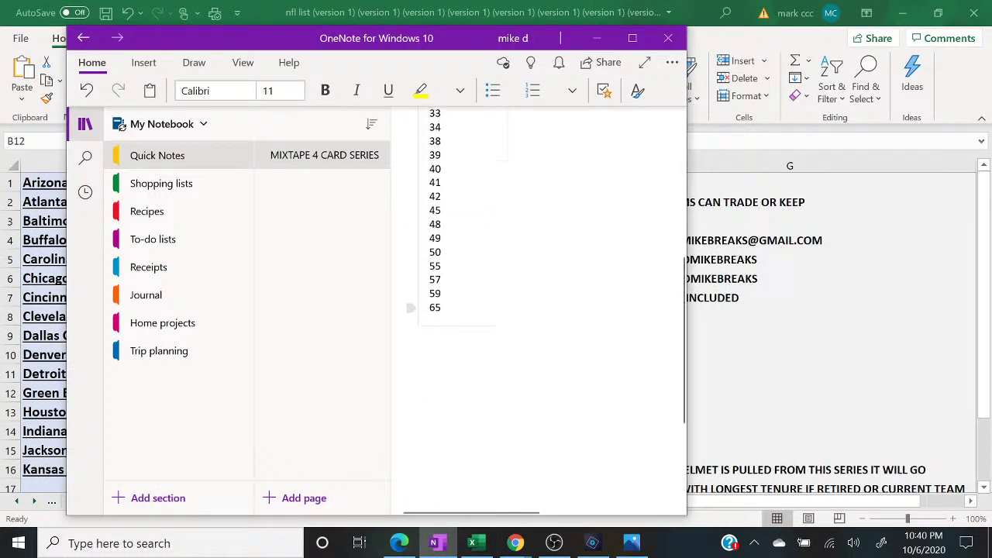
click(442, 196)
key(BackSpace)
key(BackSpace)
key(BackSpace)
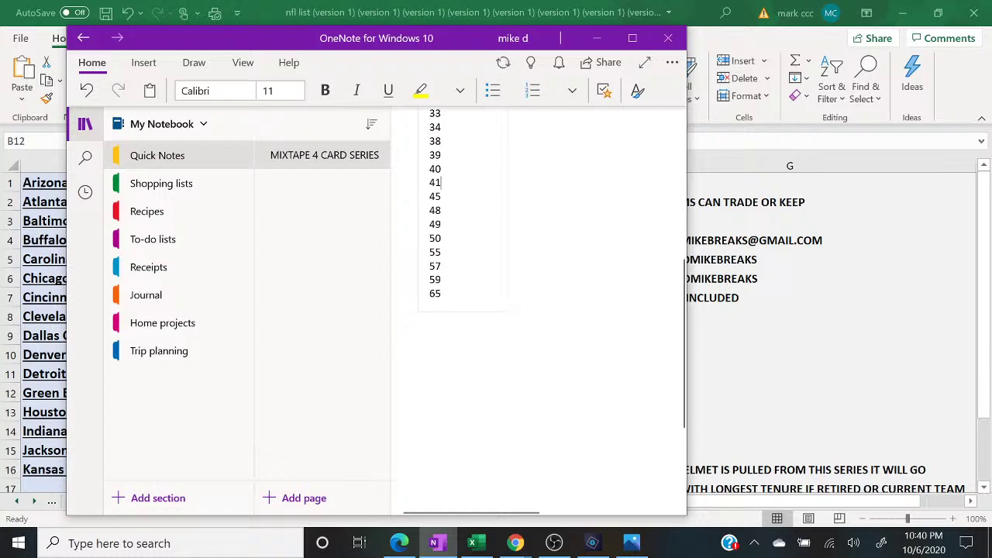
click(602, 38)
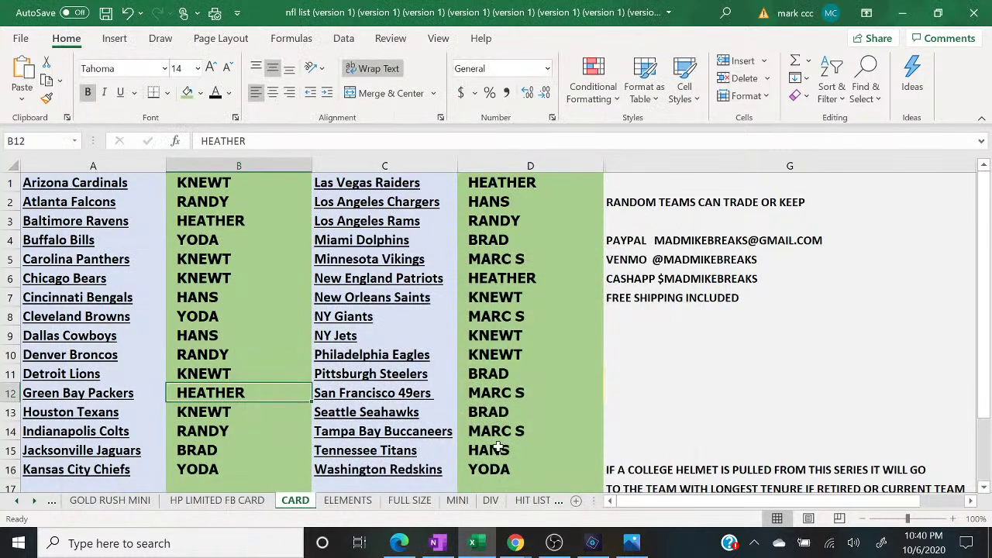
- Clear all buyer names from columns B and D on the CARD sheet
mouse_move(516, 543)
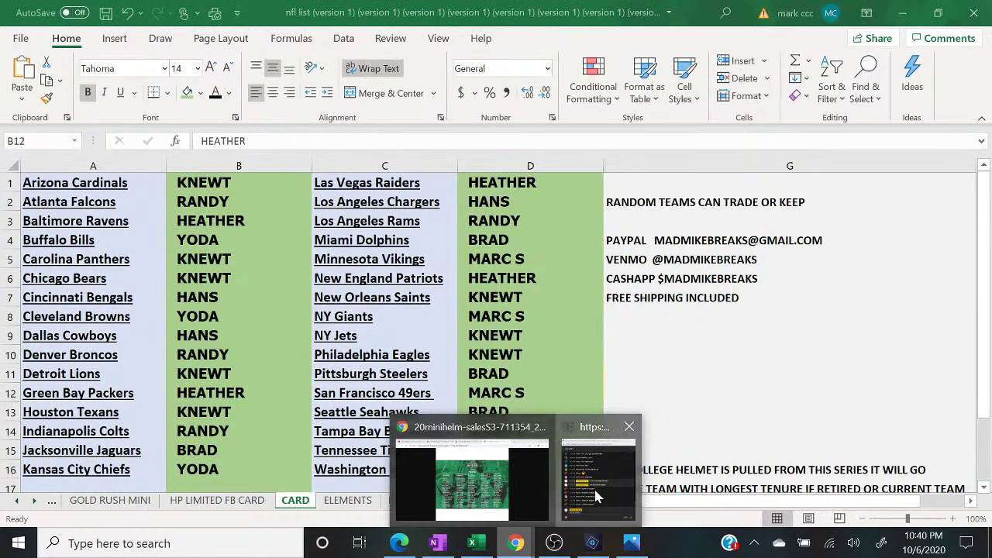
click(594, 487)
click(260, 173)
right_click(260, 172)
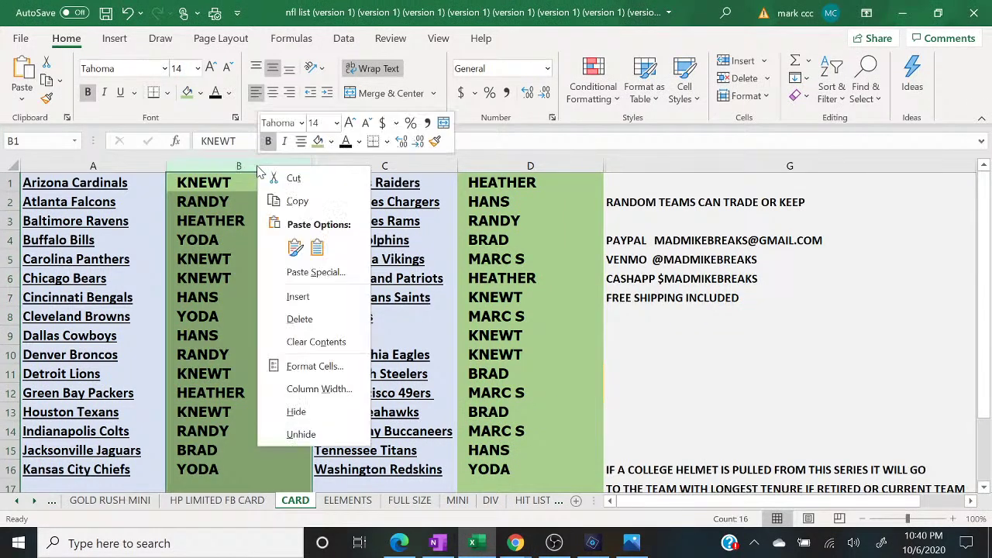
click(304, 342)
click(513, 166)
right_click(513, 166)
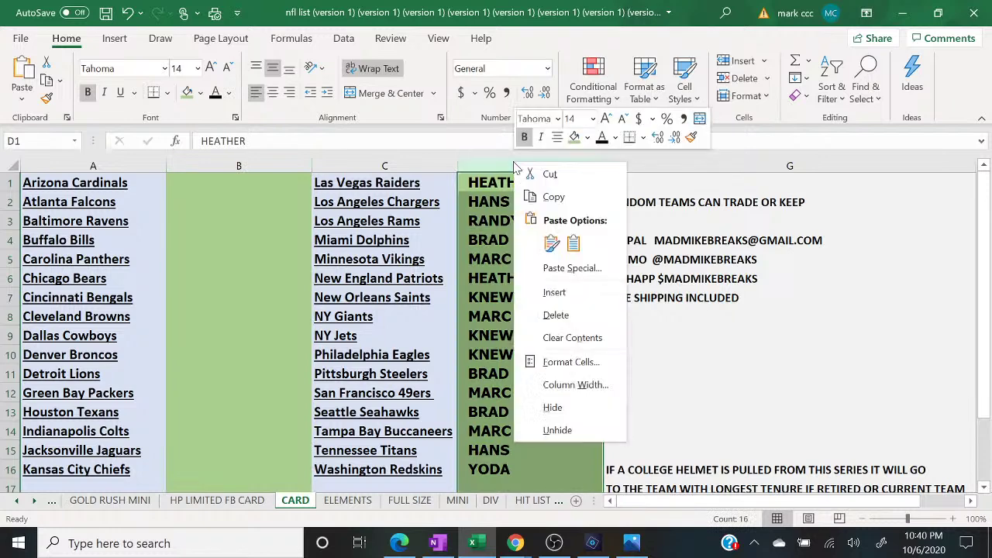
click(572, 338)
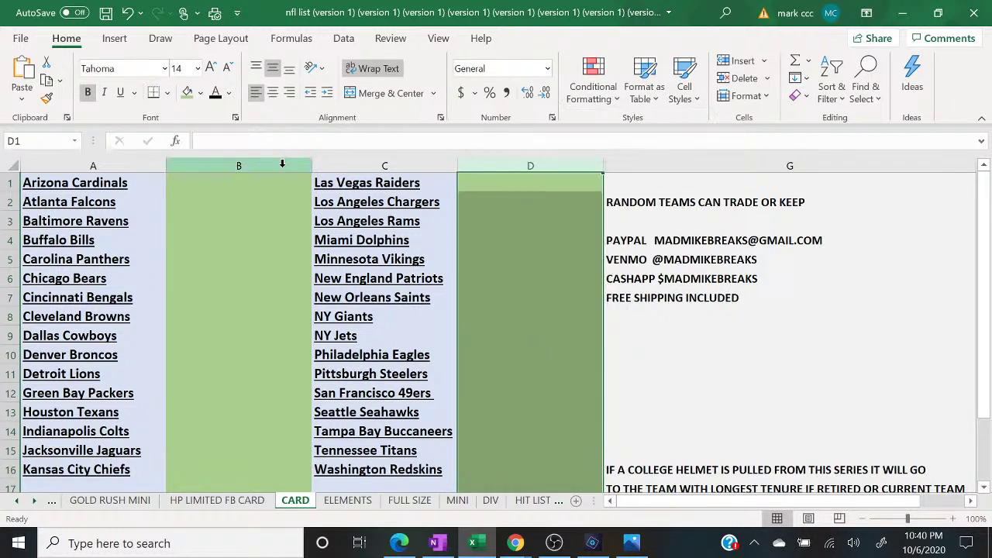
- Fill columns B and D light yellow, then switch to the MINI sheet
click(283, 165)
click(200, 93)
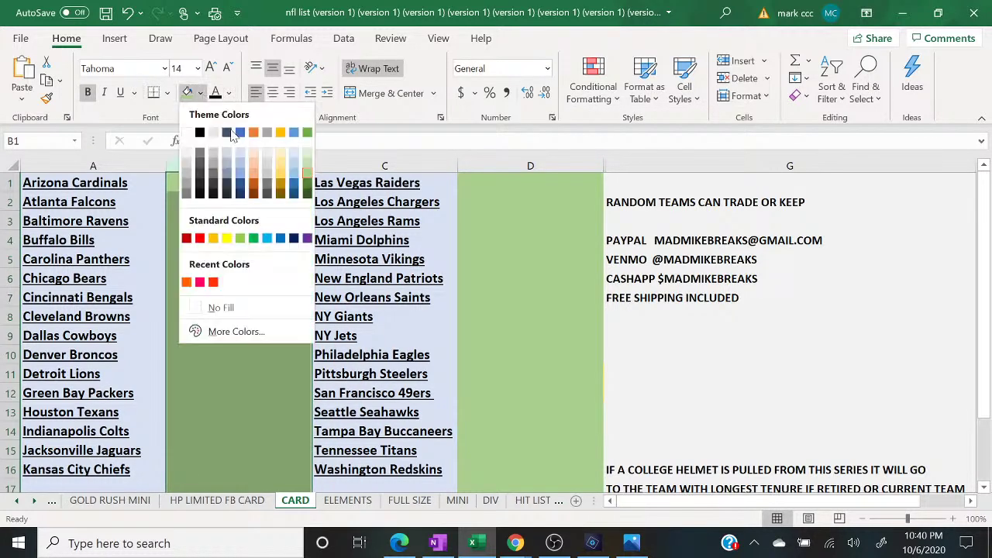
click(280, 160)
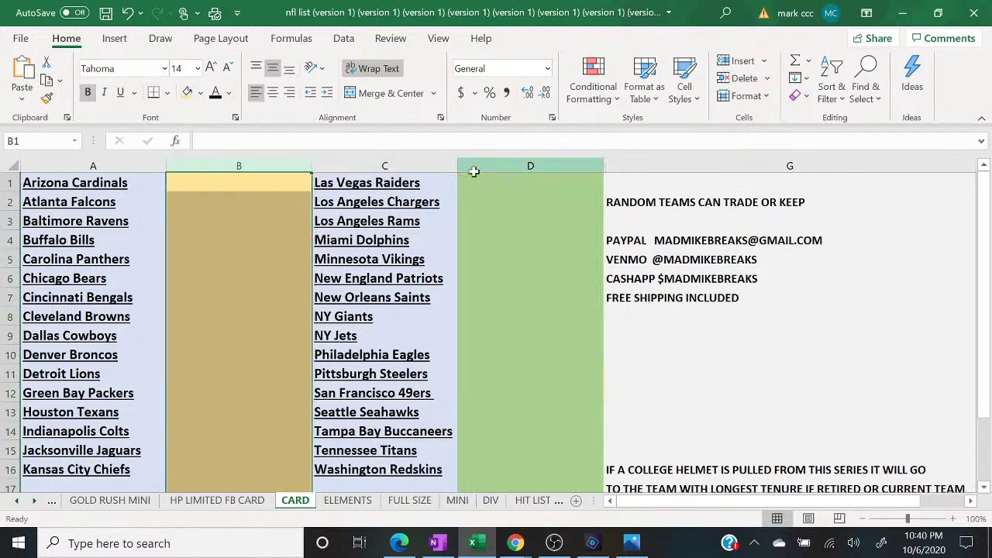
click(474, 172)
click(187, 93)
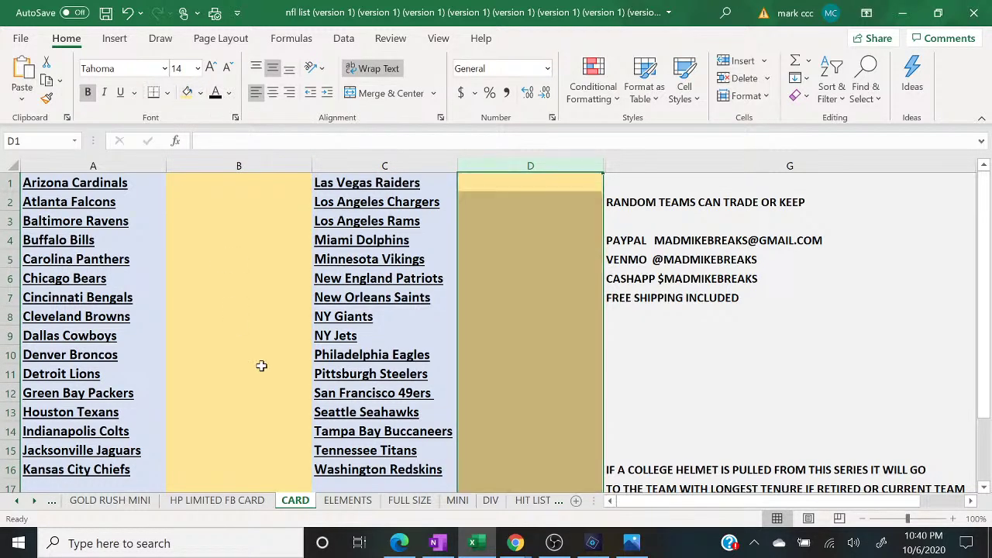
click(458, 500)
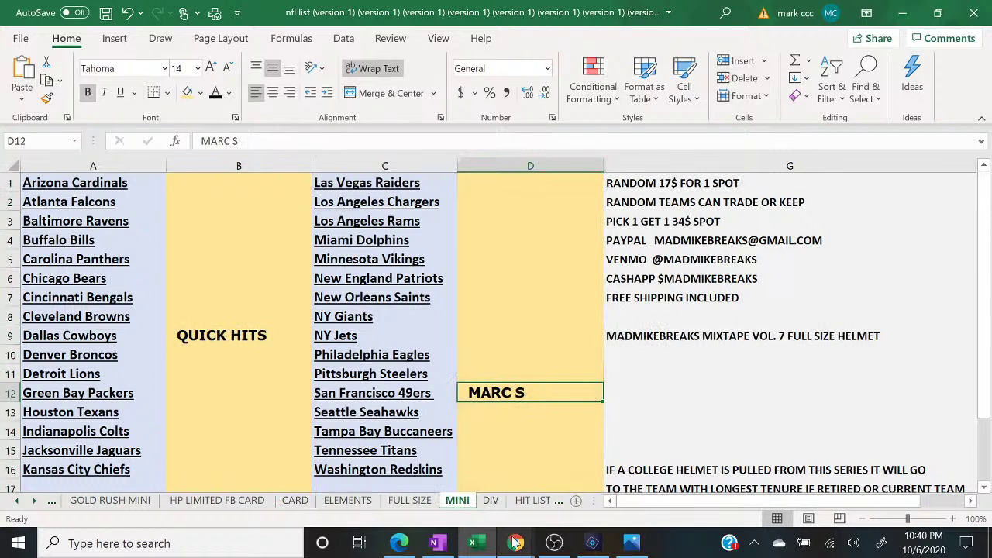
- Post '6 TO CLOSE MINI HELMET' in the live chat
mouse_move(514, 543)
click(654, 487)
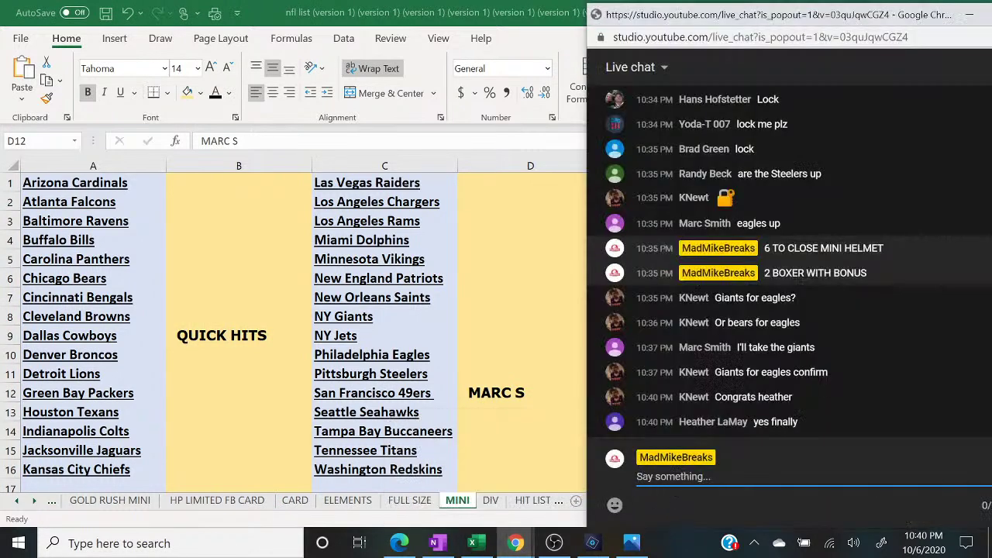
text(6 TO CLOSE M)
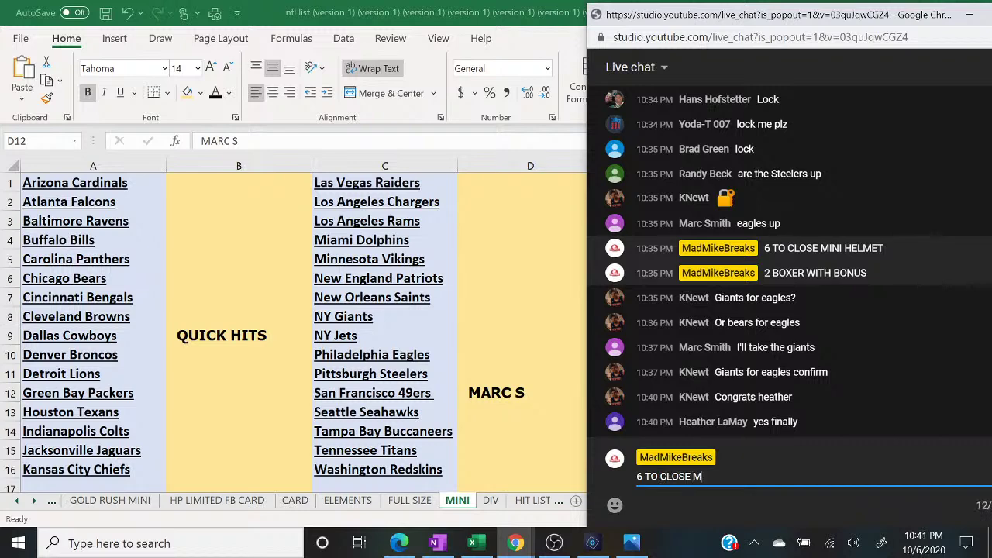
text(INI HELMET)
key(Return)
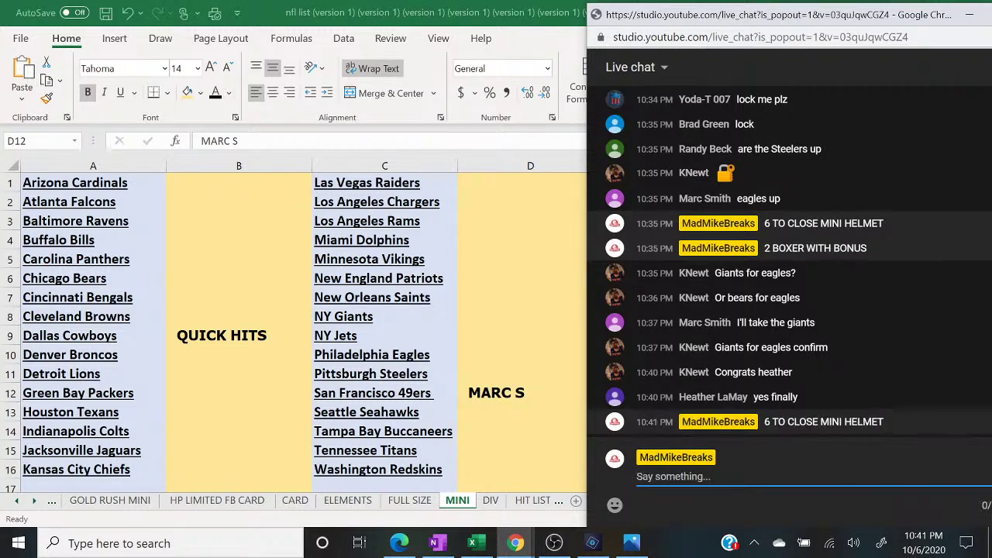
- Post '2 BOX BREAK PICK 1 GET 3 40$ SPOT' in the live chat
text(2 BOX BREAK PICK 1 GET 3 4)
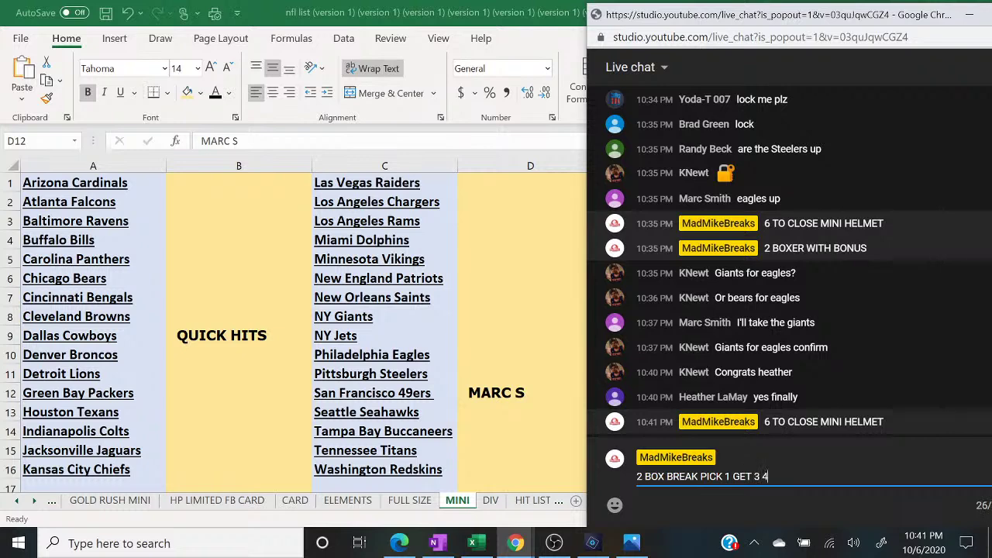
text(SPOT)
key(Return)
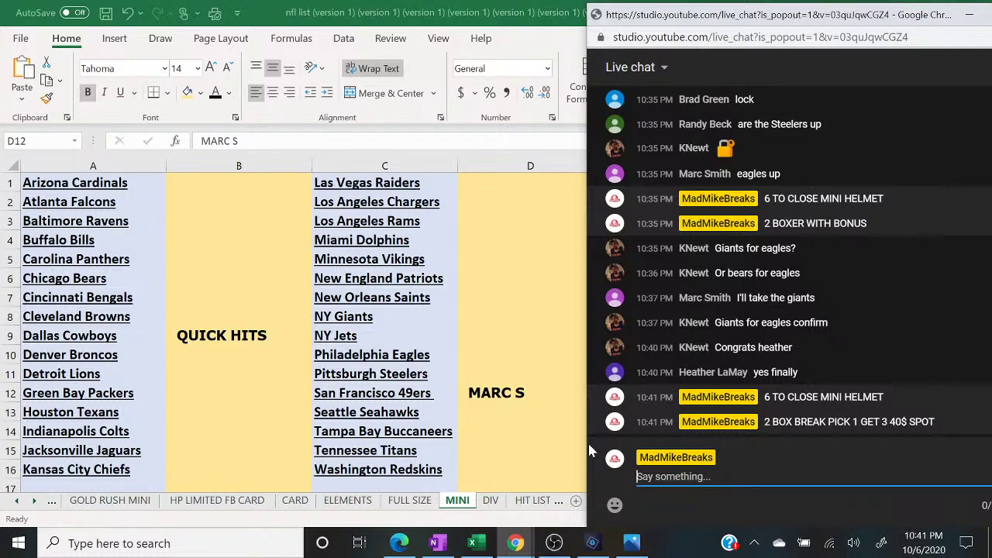
- View the Mini Helmet checklist image in Chrome, then switch to OBS Studio
mouse_move(514, 545)
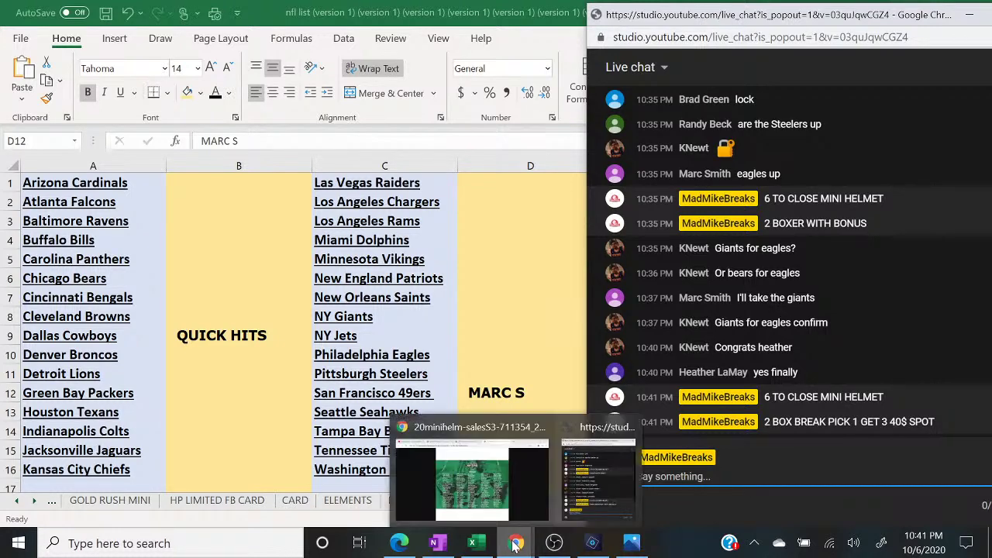
click(480, 488)
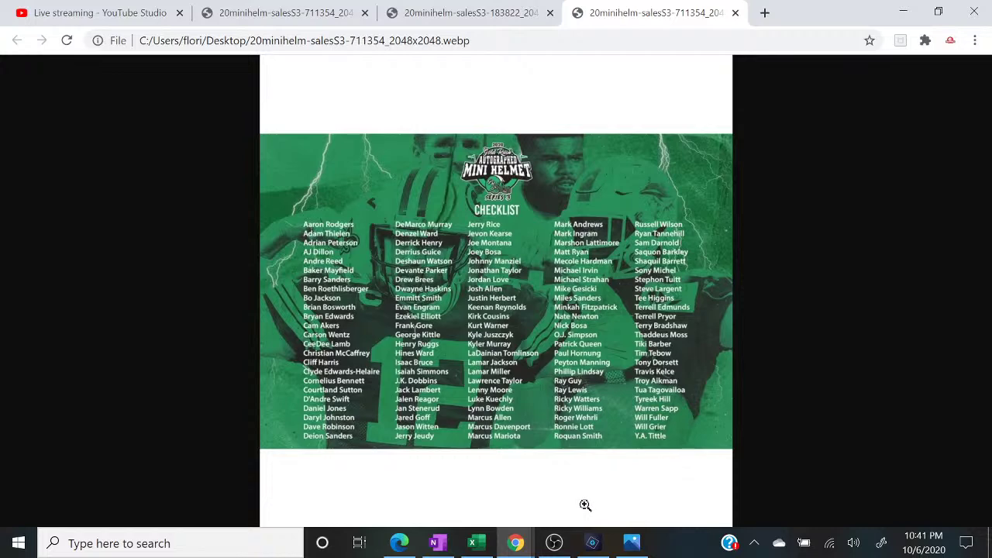
mouse_move(553, 546)
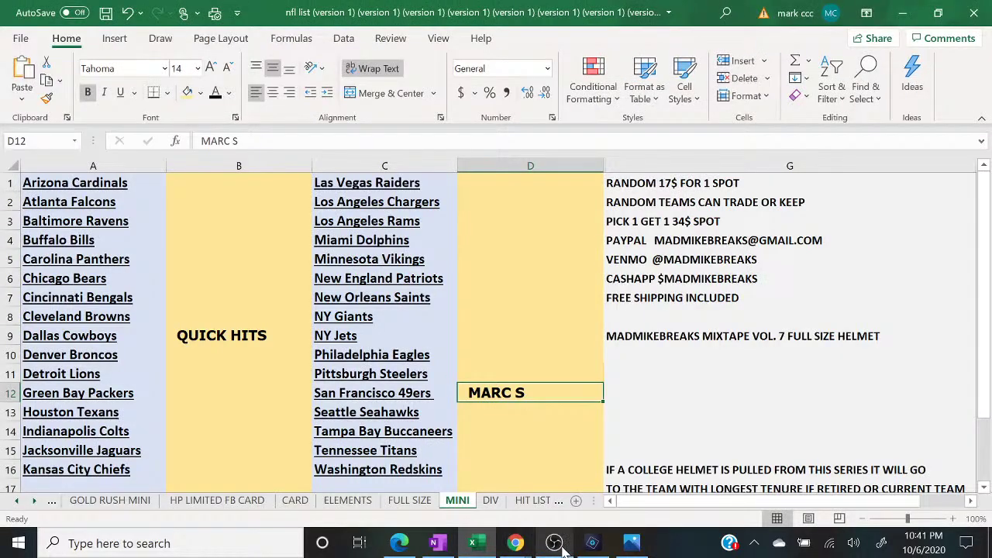
click(475, 507)
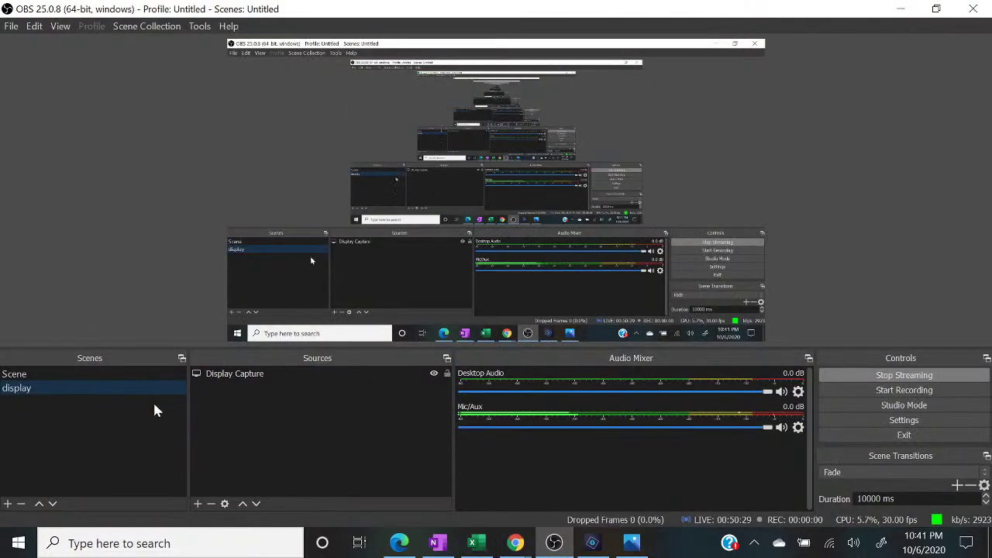
- Cut the stream to Scene and back to display, then show the MINI sheet beside the chat
click(138, 373)
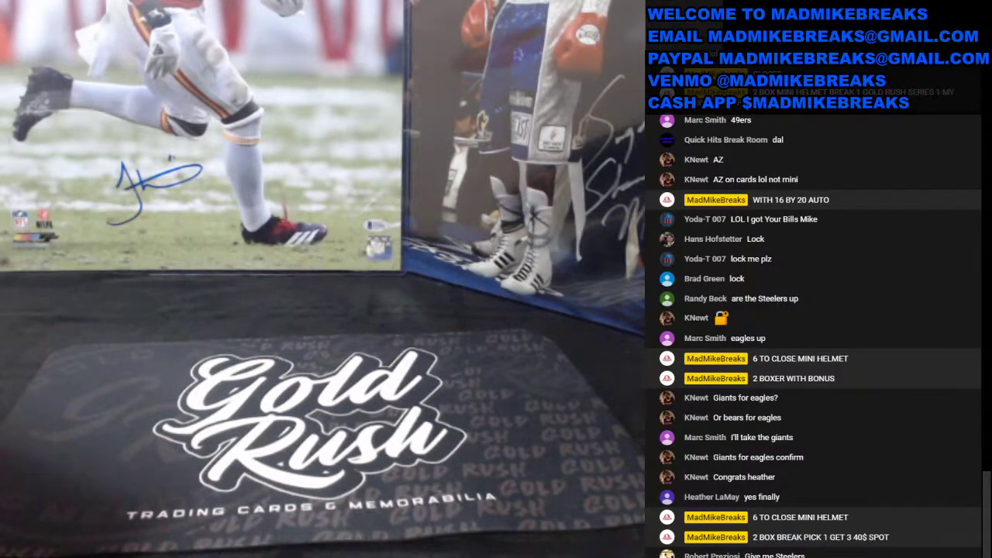
click(124, 386)
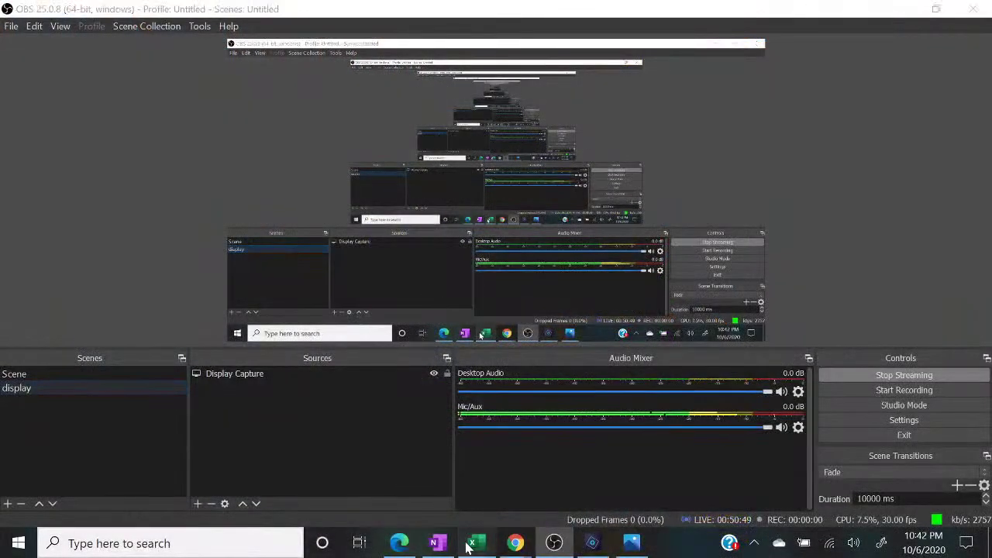
click(469, 547)
mouse_move(516, 543)
click(593, 499)
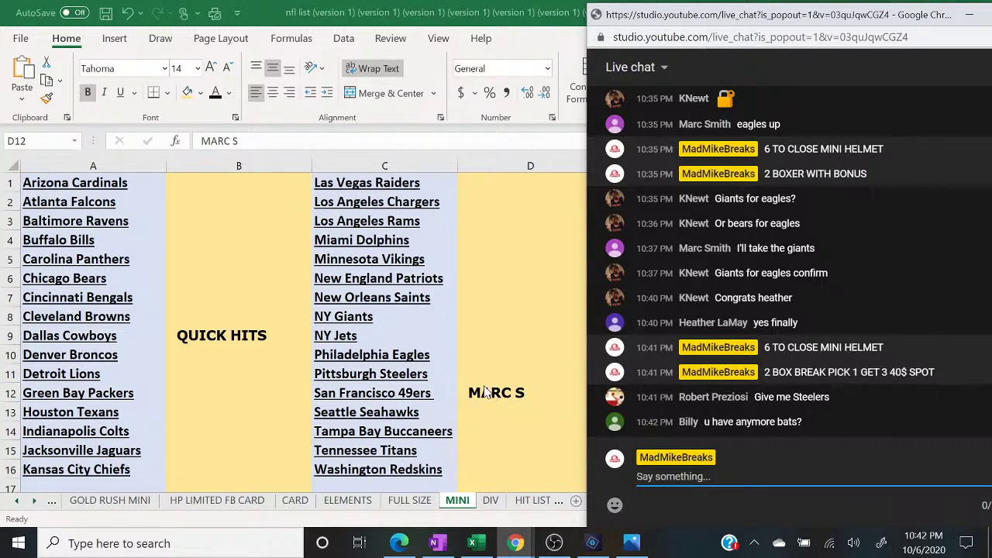
- Enter the new buyer's name in D11 for the Steelers spot on the MINI sheet
double_click(524, 393)
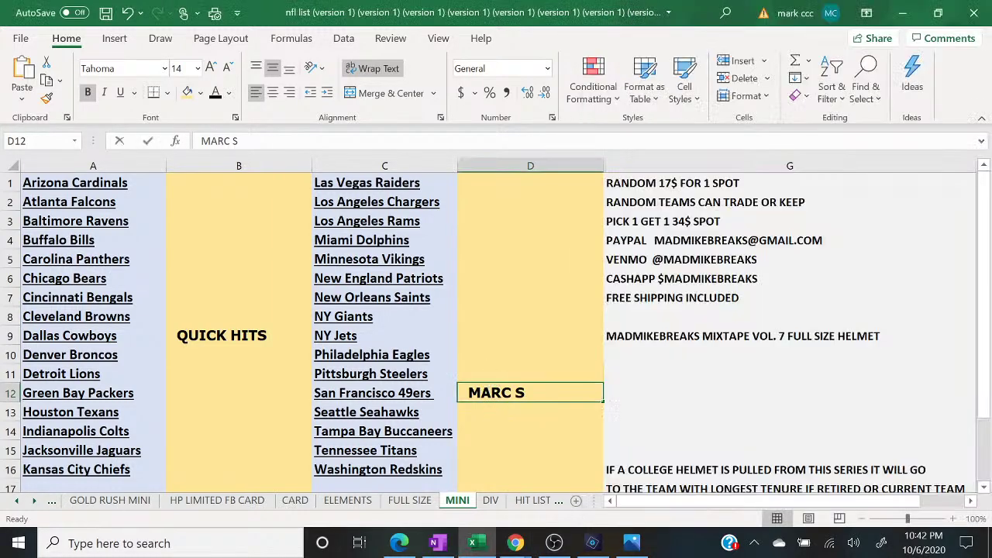
click(489, 375)
text(ROBERTY)
key(BackSpace)
key(Return)
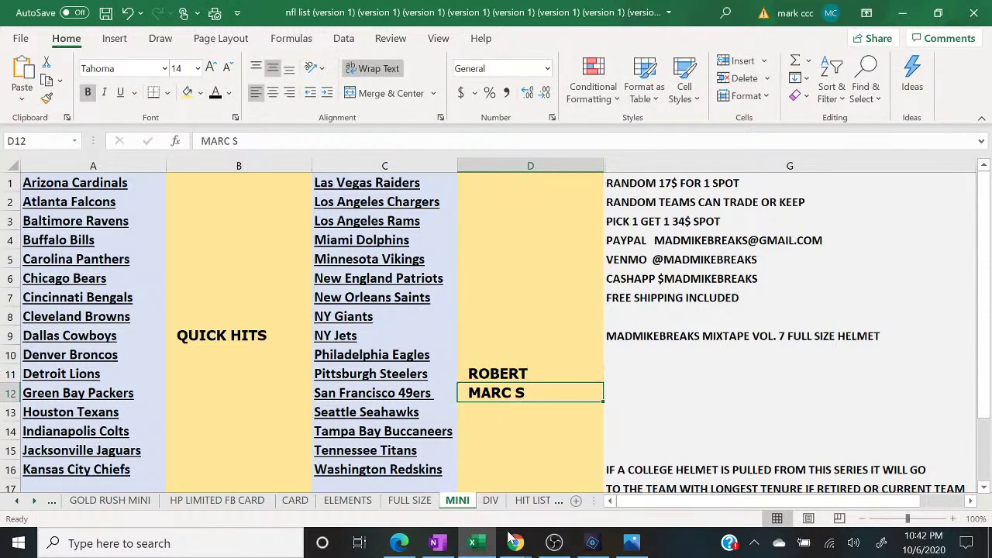
mouse_move(514, 543)
click(604, 490)
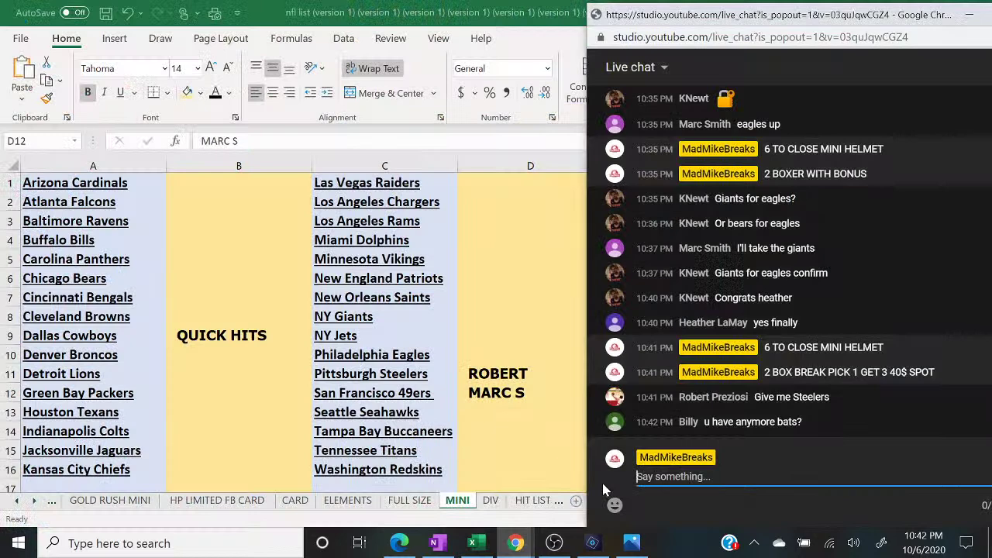
click(555, 400)
double_click(542, 377)
text(P)
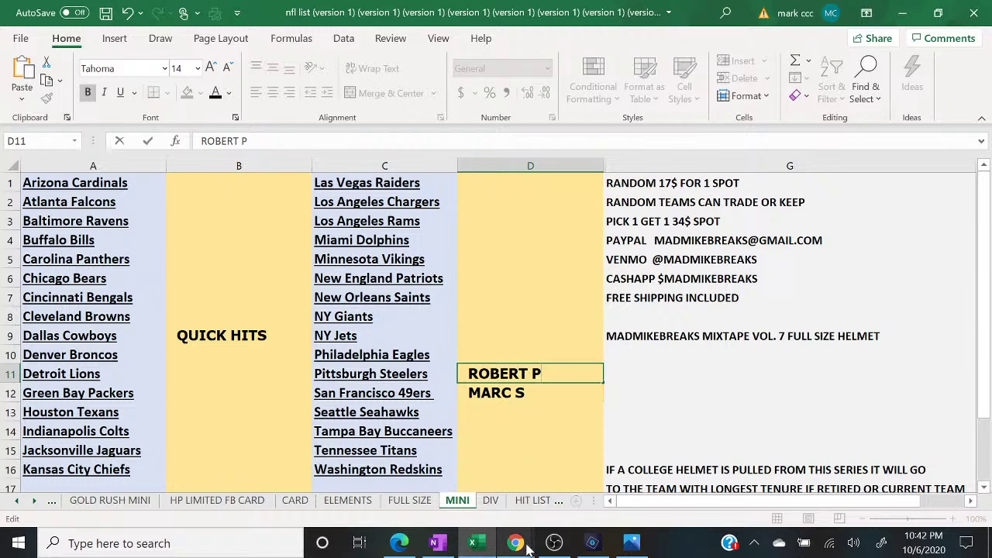
- Post '5 TO CLOSE' in the live chat
mouse_move(527, 547)
click(613, 477)
text(5 TO CLOSE)
key(Return)
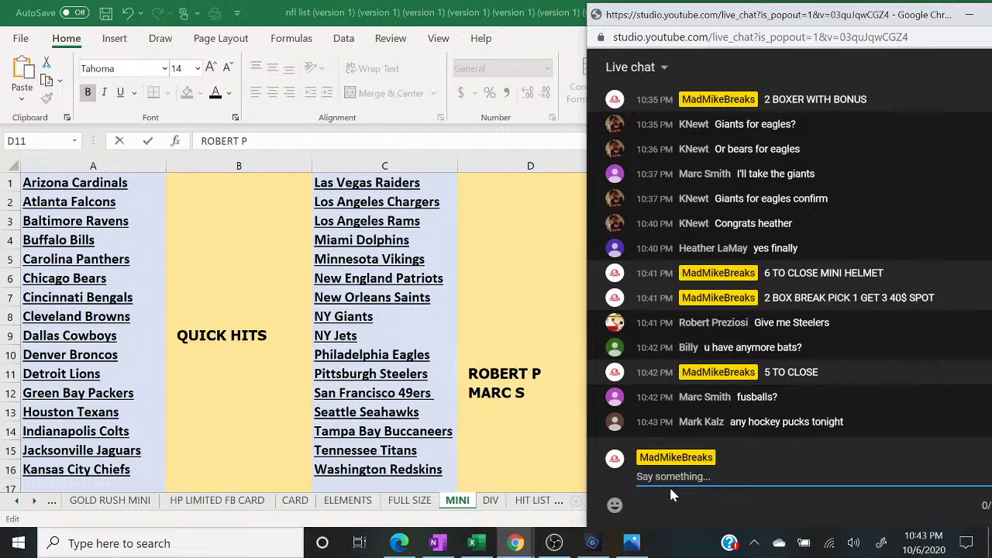
- Post 'FILLER 8$ SPOT 10 SPOTS TOTAL TOP 2 WIN INTO P1&2' in the live chat
text(FILLER T)
key(BackSpace)
text(8$ SPOT 10 SPOTS TOTAL TOP 2 WIN INTO P1&2)
key(Return)
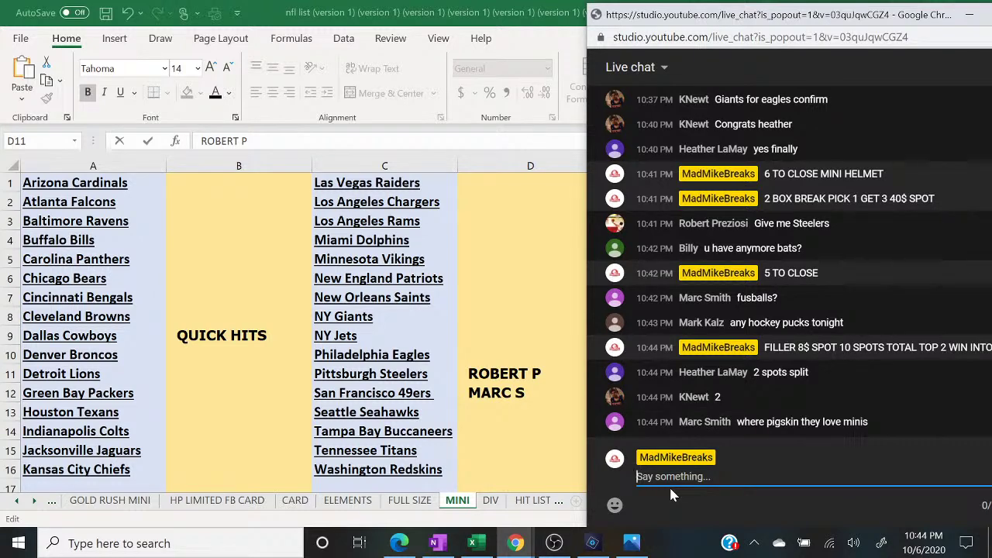
- Open a fresh List Randomizer form on random.org and check the chat for claims
click(399, 542)
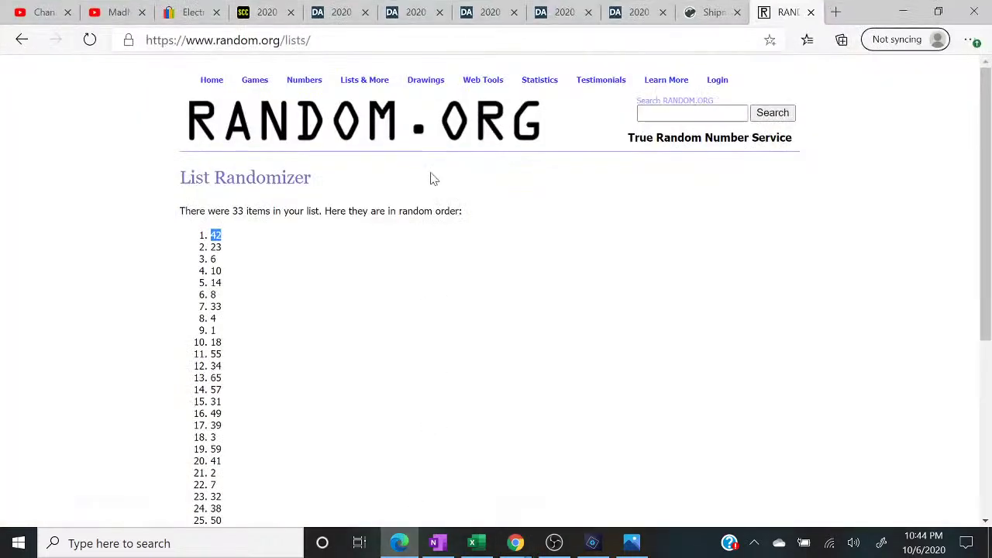
mouse_move(385, 82)
click(385, 99)
mouse_move(513, 545)
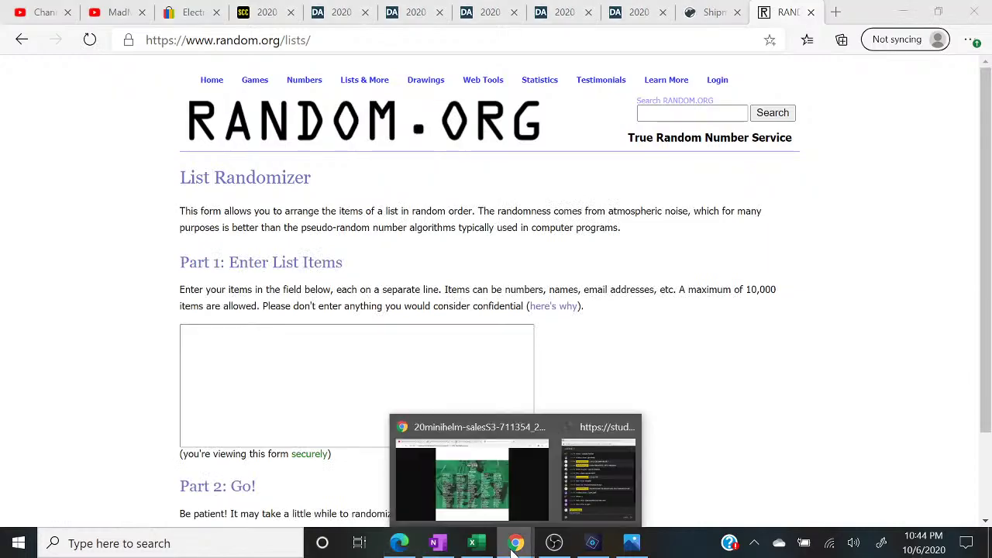
click(599, 473)
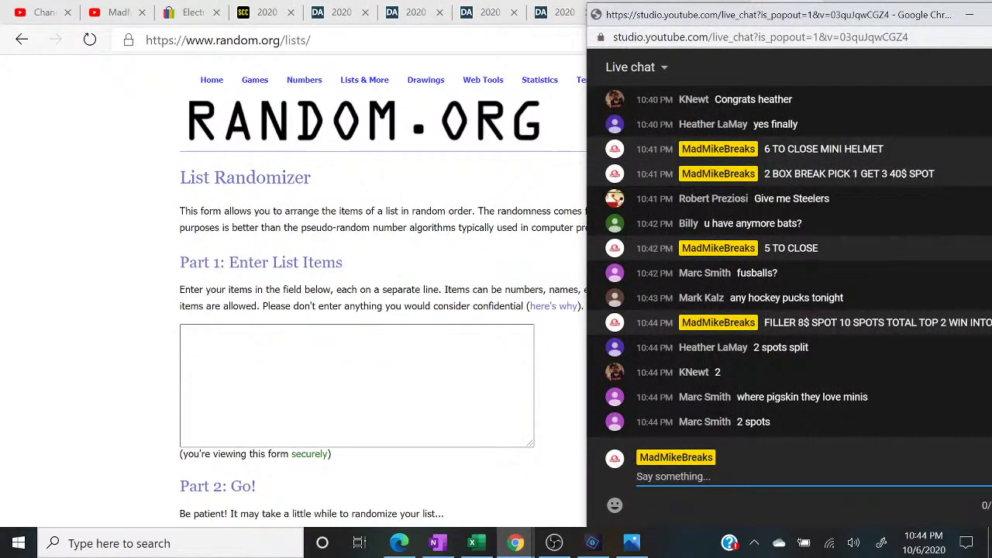
key(alt+Tab)
- Enter the first filler buyer's name on two lines of the list
text(HEATHER)
key(Return)
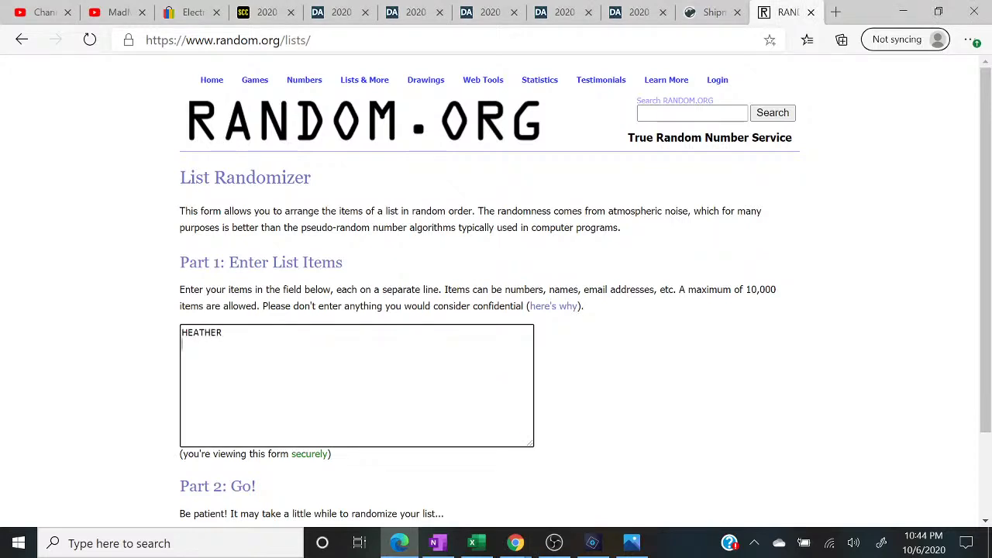
key(Return)
key(Return)
text(HEATHER)
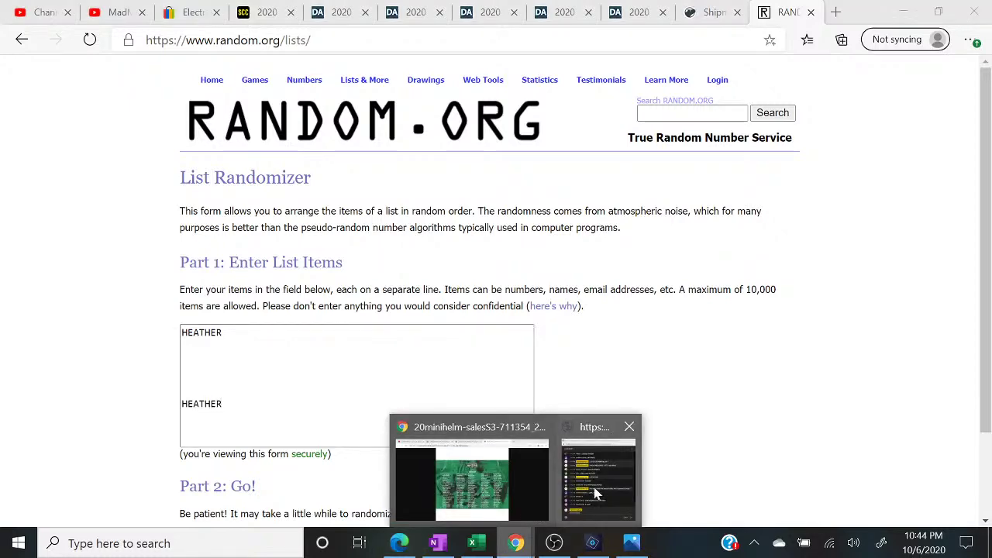
- Add the next buyer's name on the list's second and third lines
click(603, 488)
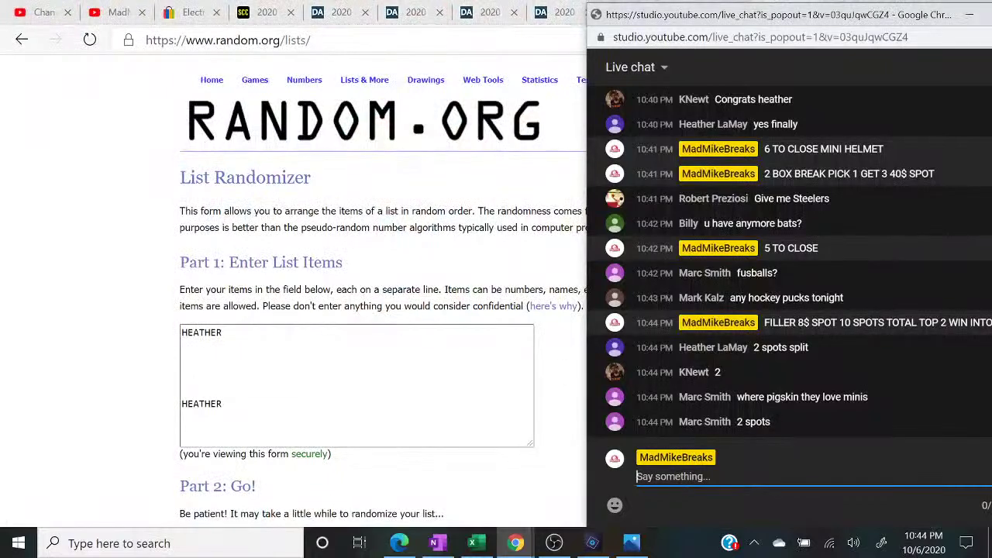
click(186, 344)
text(KNEWT)
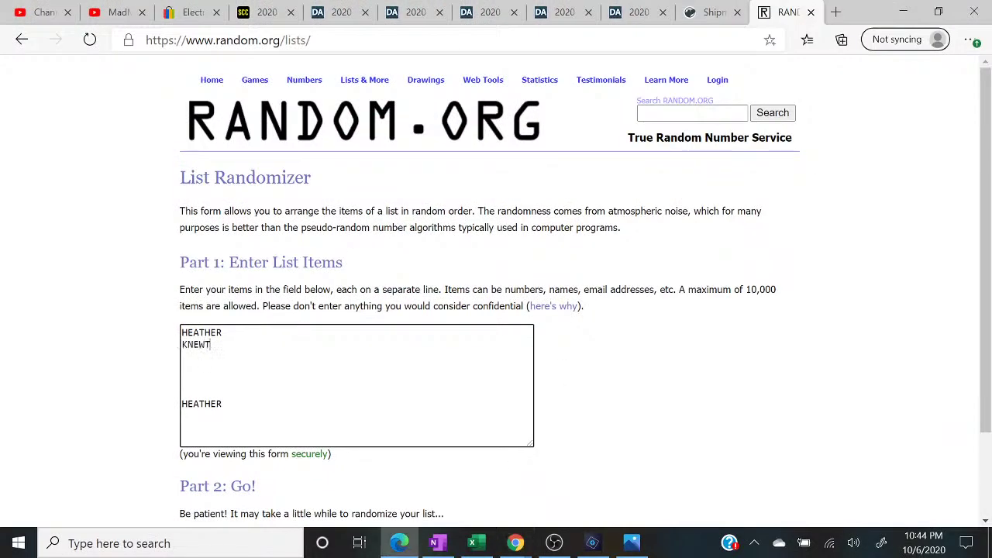
click(205, 344)
click(183, 355)
text(KNEWT)
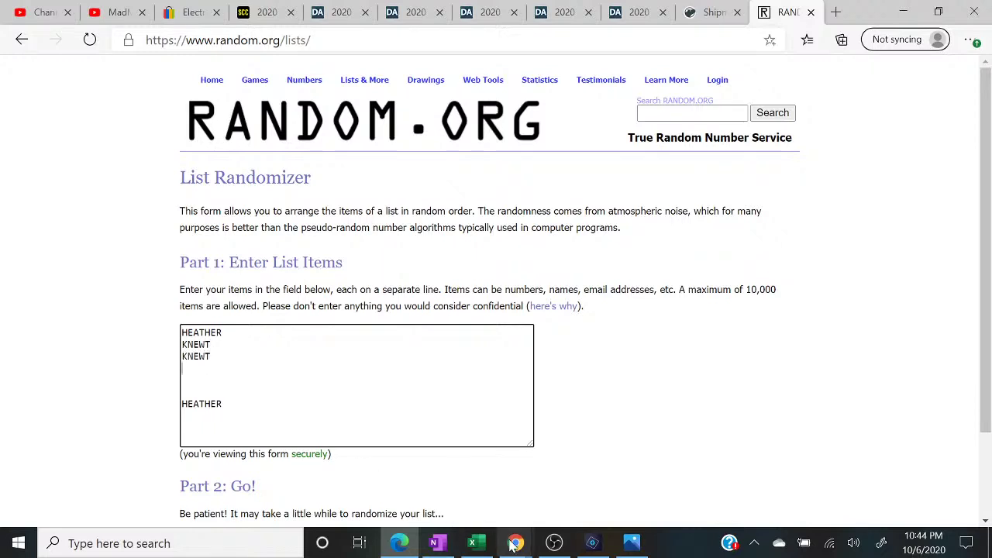
- Add another buyer's name on two more lines of the list
click(583, 498)
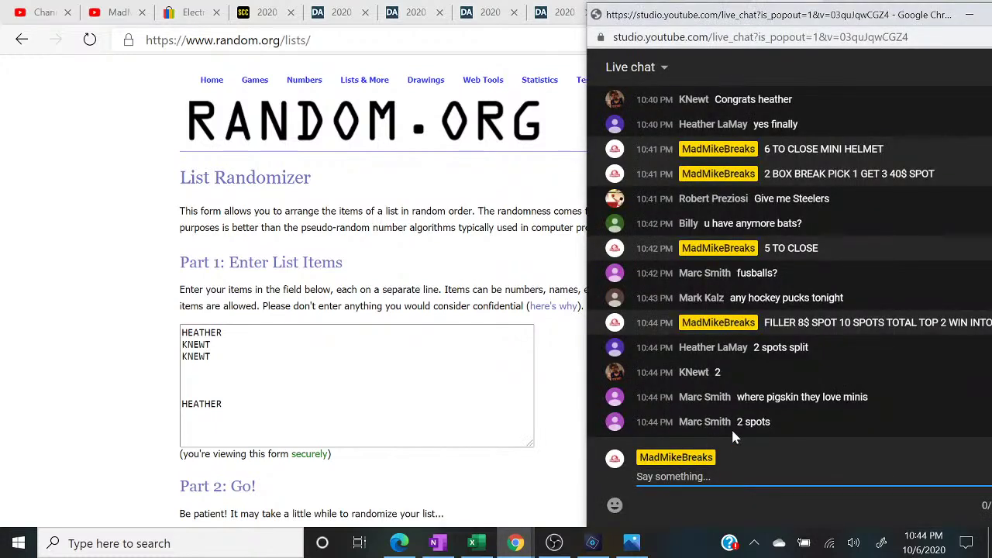
click(183, 369)
text(MARC S)
key(Return)
text(MARC S)
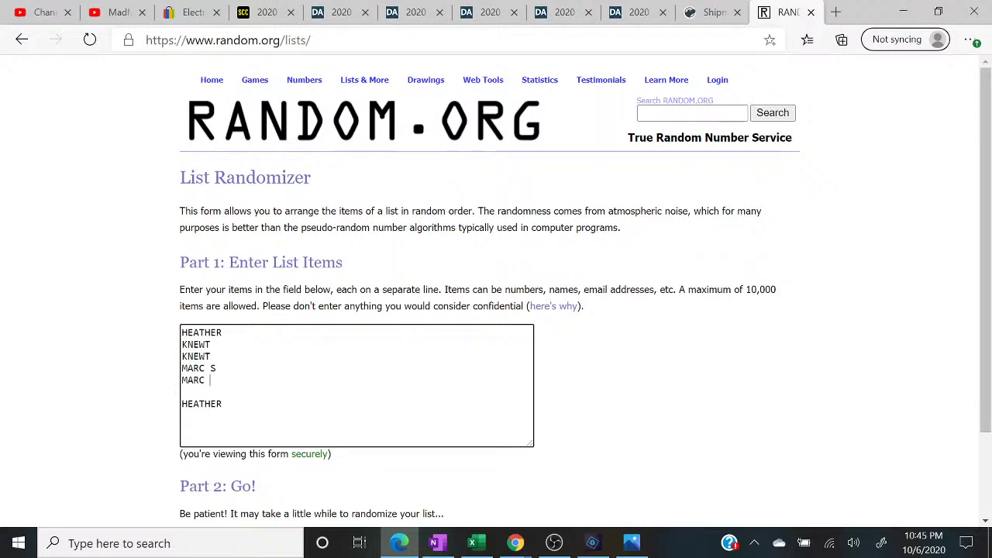
click(516, 542)
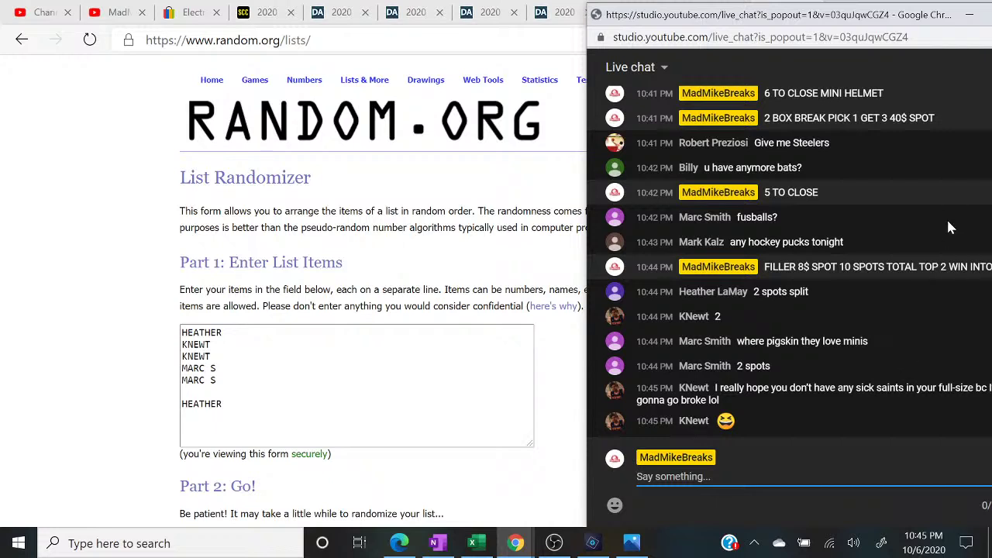
- Post '4 TO CLOSE FILLER' in the live chat
text(4 TO CLOSE FILLER)
key(Return)
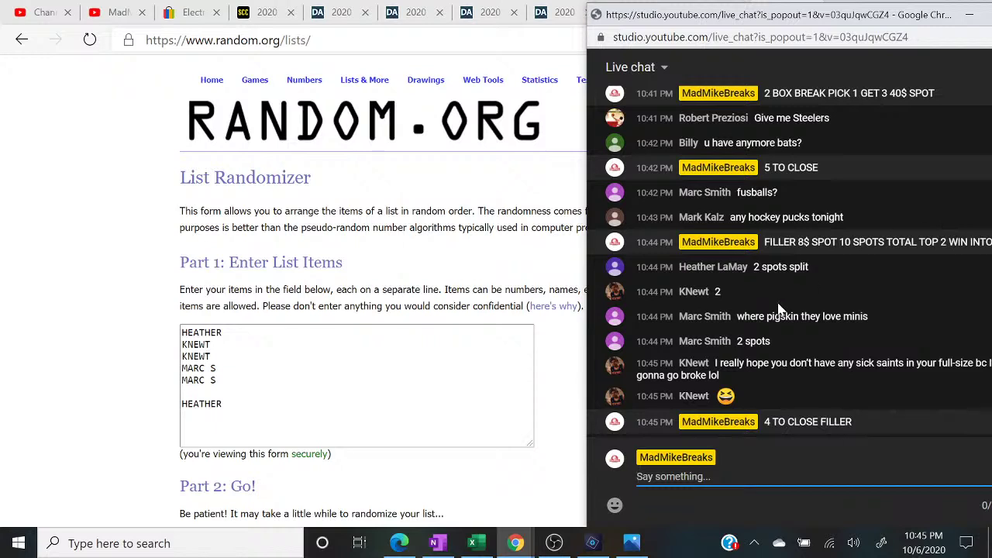
- Fill cell D11 on the MINI sheet with green
click(474, 543)
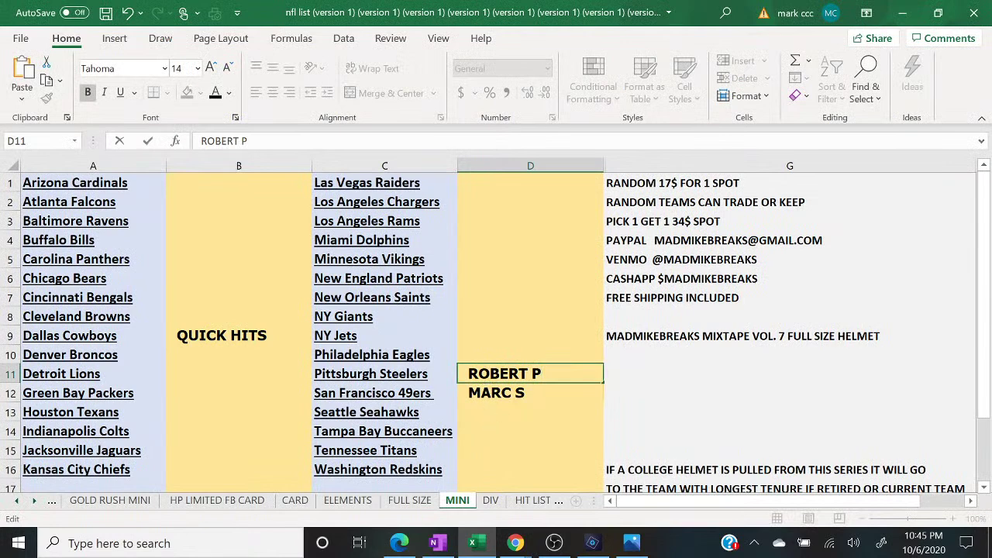
click(470, 332)
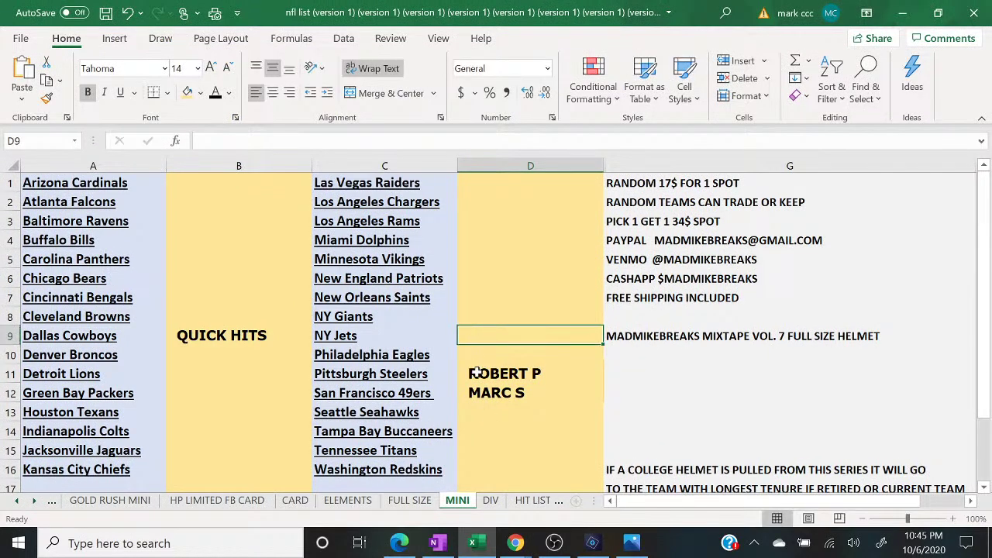
double_click(552, 377)
click(480, 427)
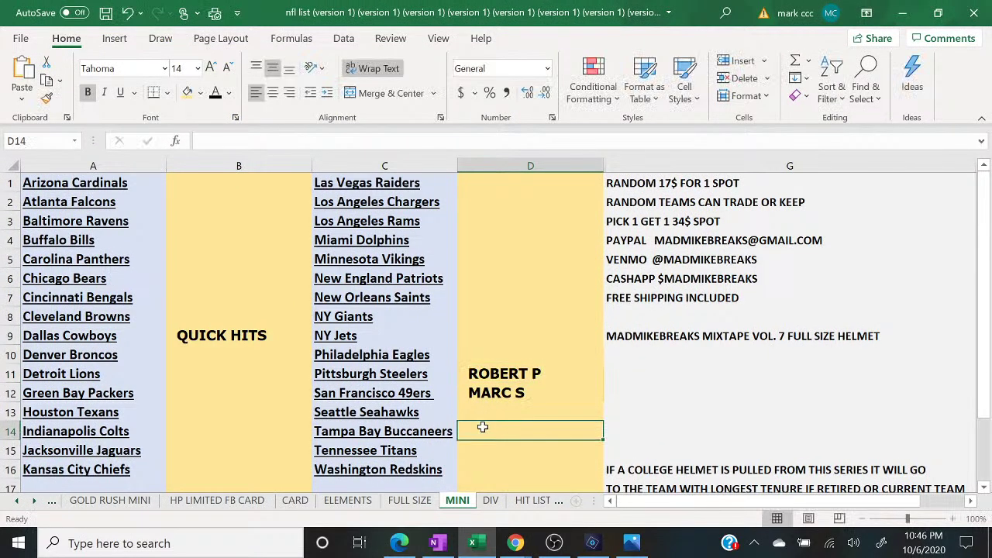
click(481, 374)
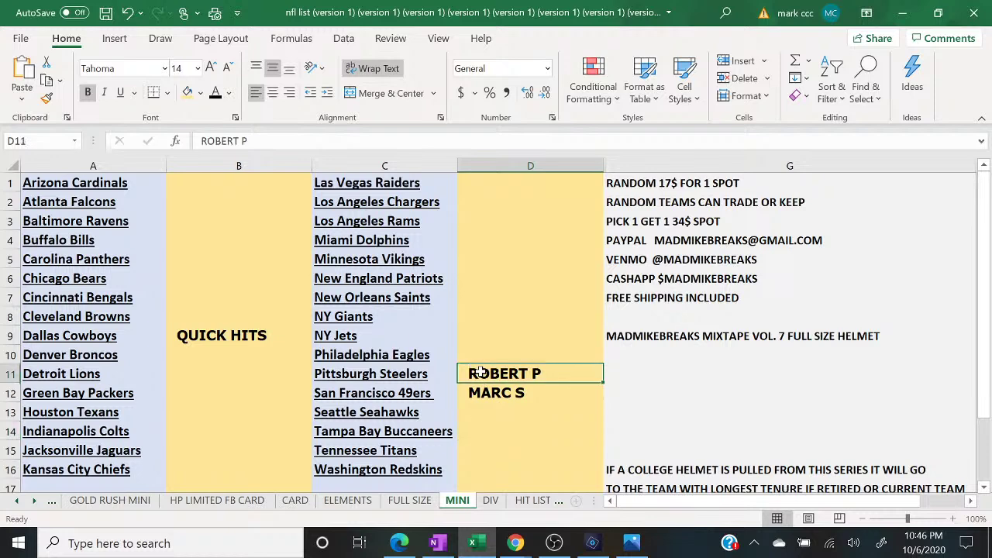
click(200, 92)
click(308, 181)
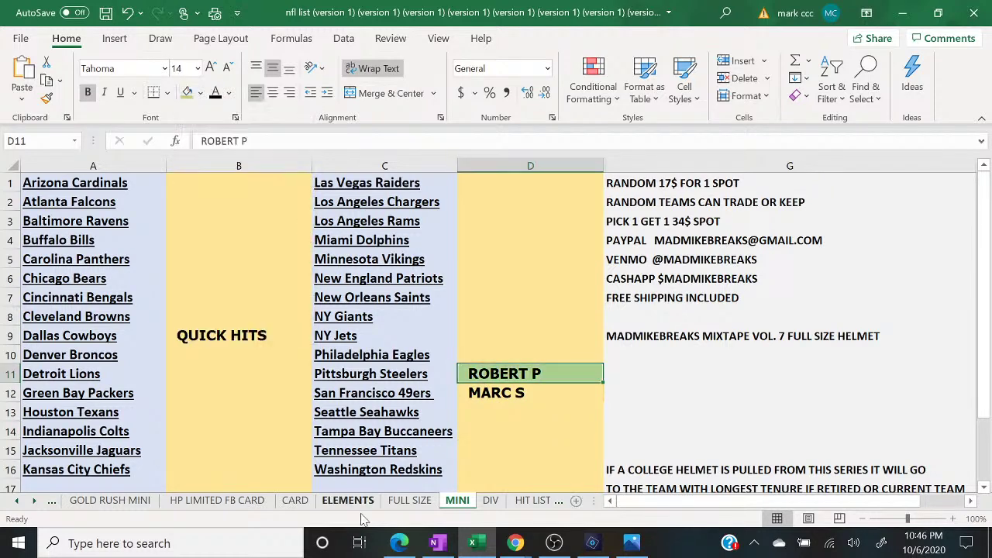
- Bring the random.org page and then the live chat popout back to the front
click(399, 544)
mouse_move(515, 546)
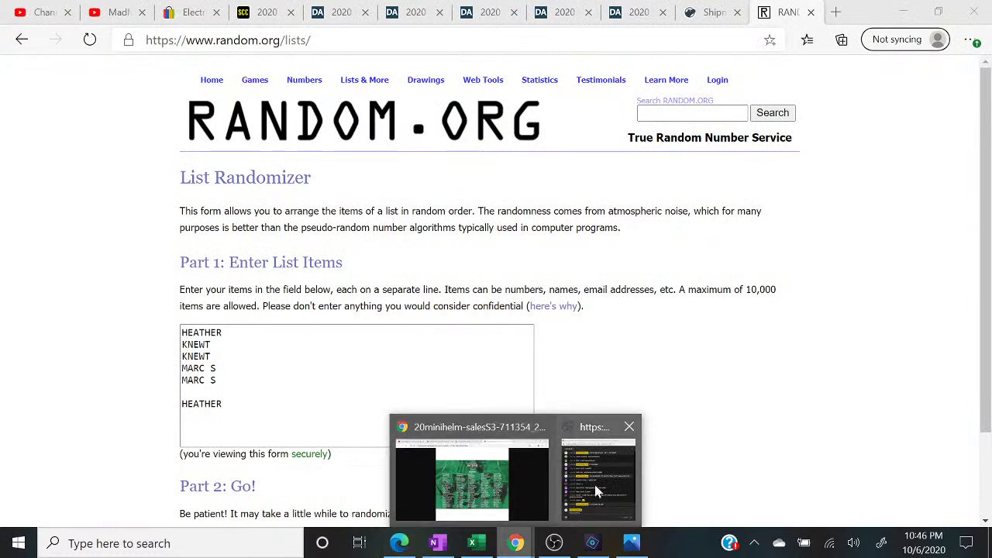
click(602, 468)
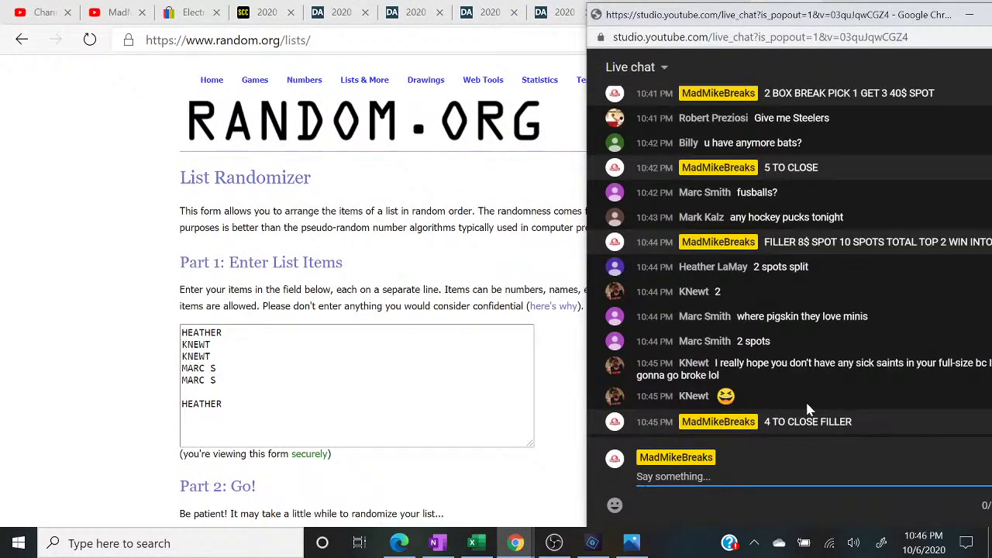
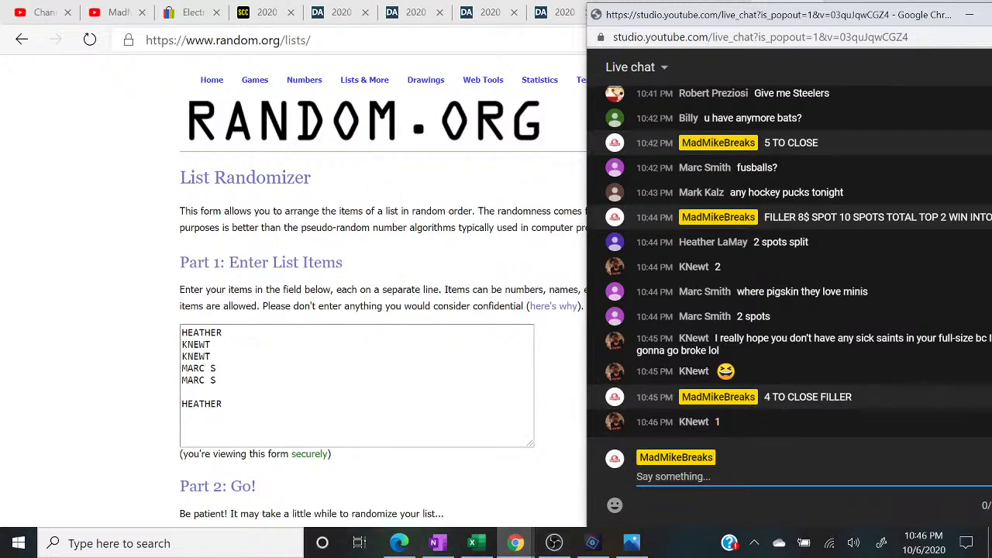
- Add the buyer's name to the randomizer list and post 3 TO CLOSE in live chat
key(alt+Tab)
text(KNEWT)
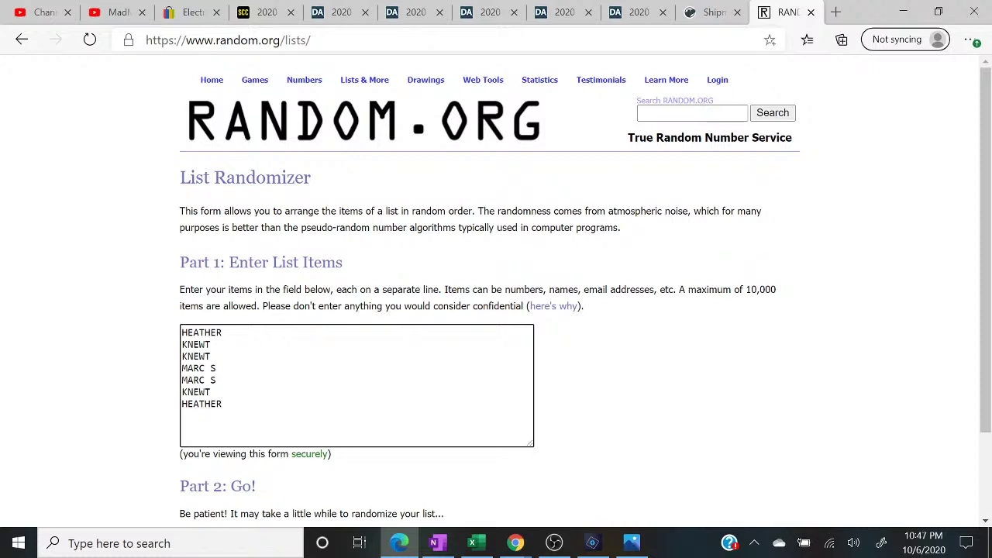
click(516, 542)
click(596, 478)
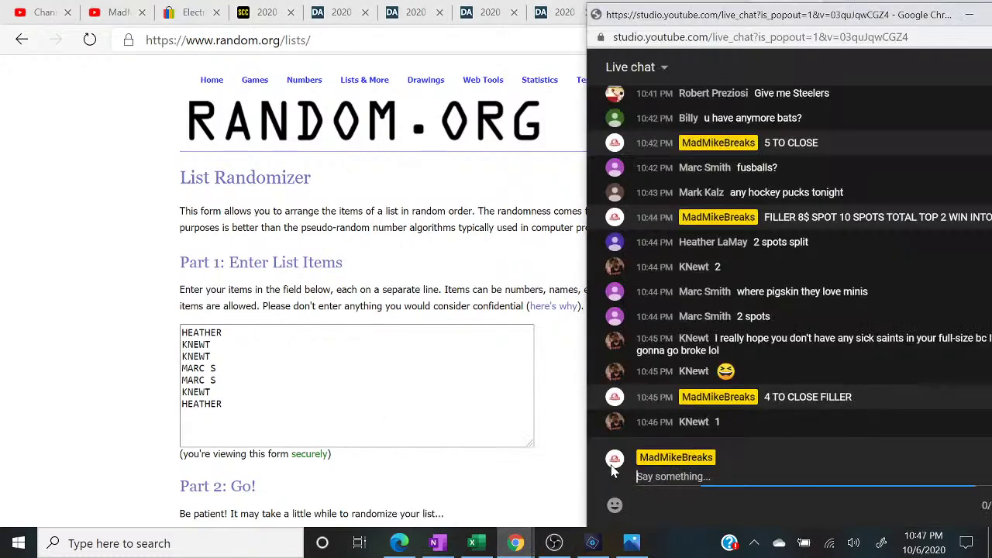
text(3 TO CLOSE)
key(Return)
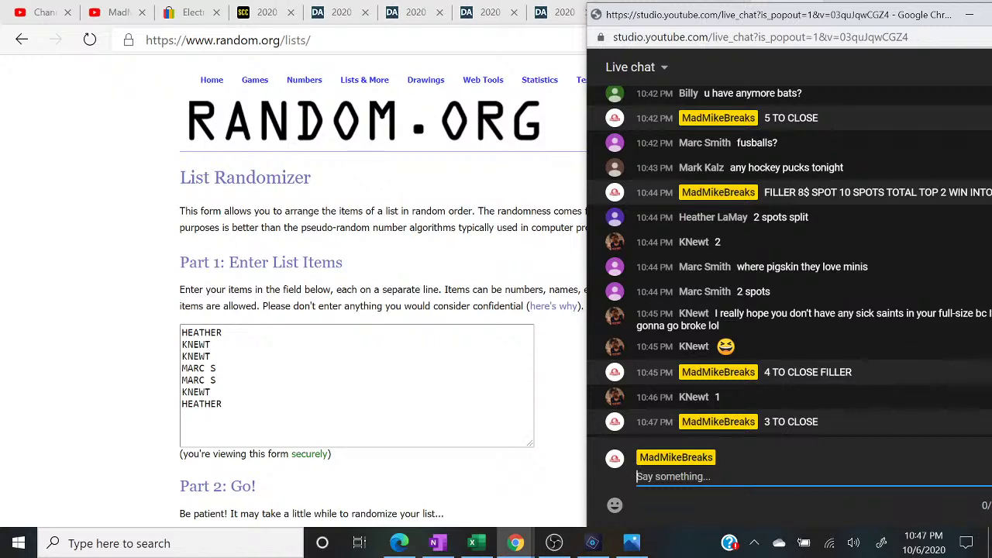
- Shade cell D12 green like D11 on the break sheet, then bring the live chat back up
click(472, 543)
click(496, 388)
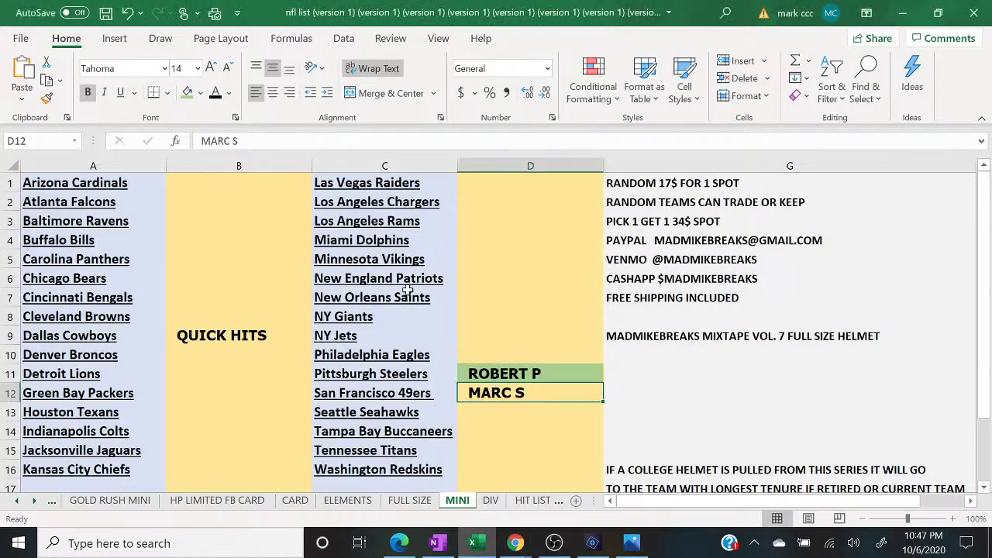
click(188, 93)
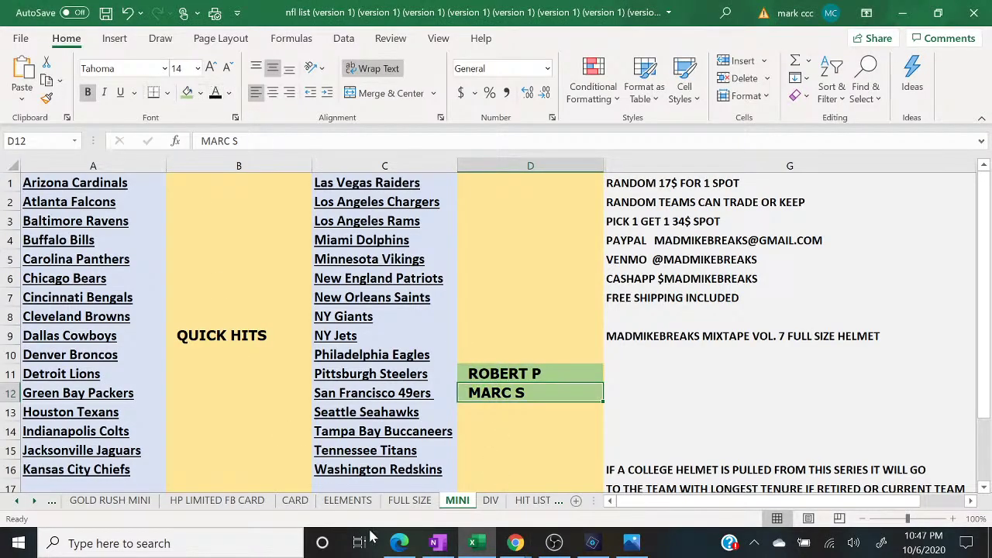
click(399, 543)
mouse_move(515, 543)
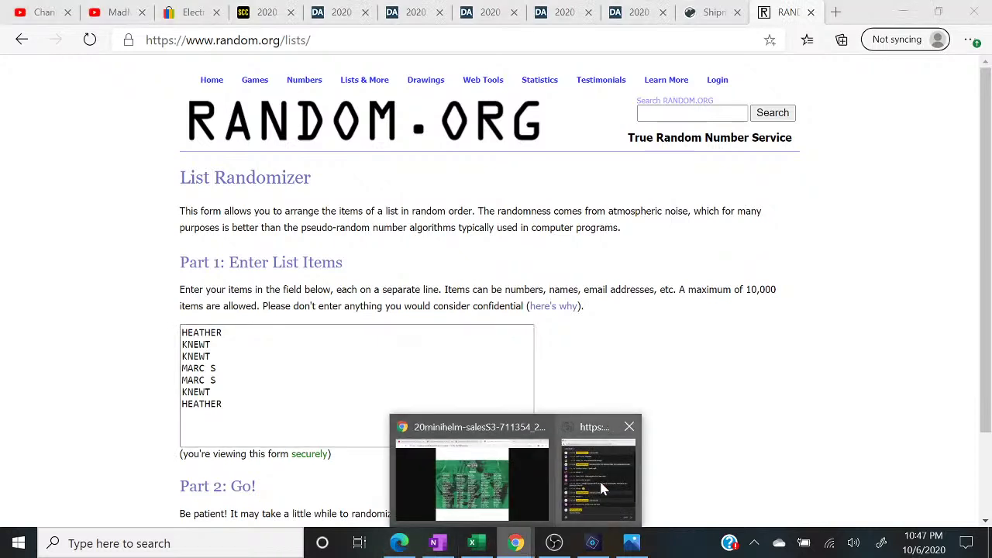
click(599, 479)
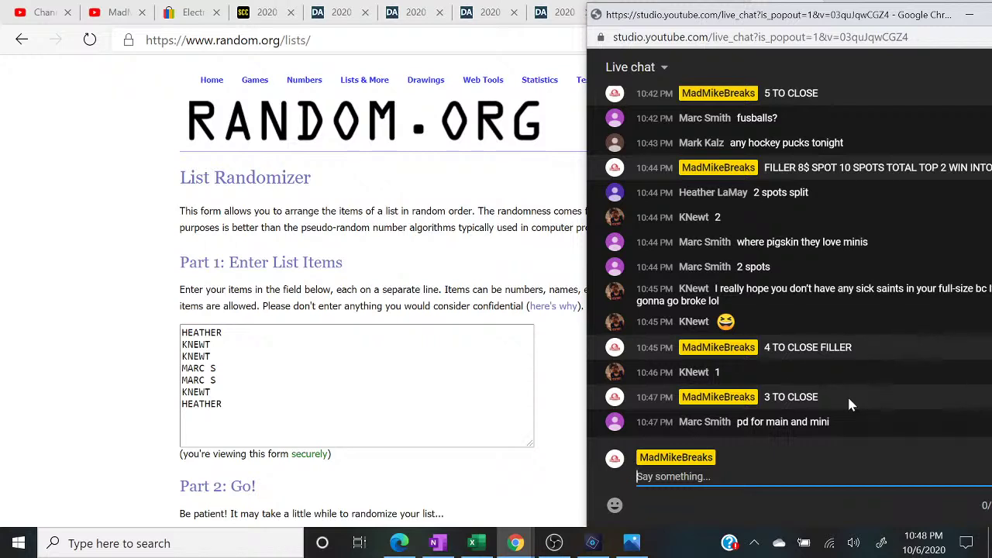
- Send 8$ SPOT to the live chat and show the mini helmet checklist image
text(8$ SPOT)
key(Return)
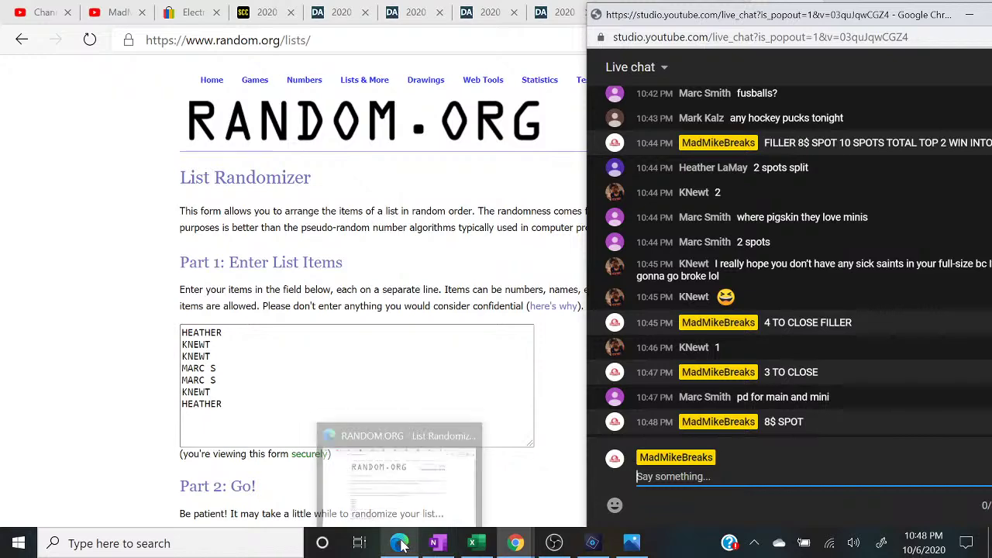
mouse_move(478, 550)
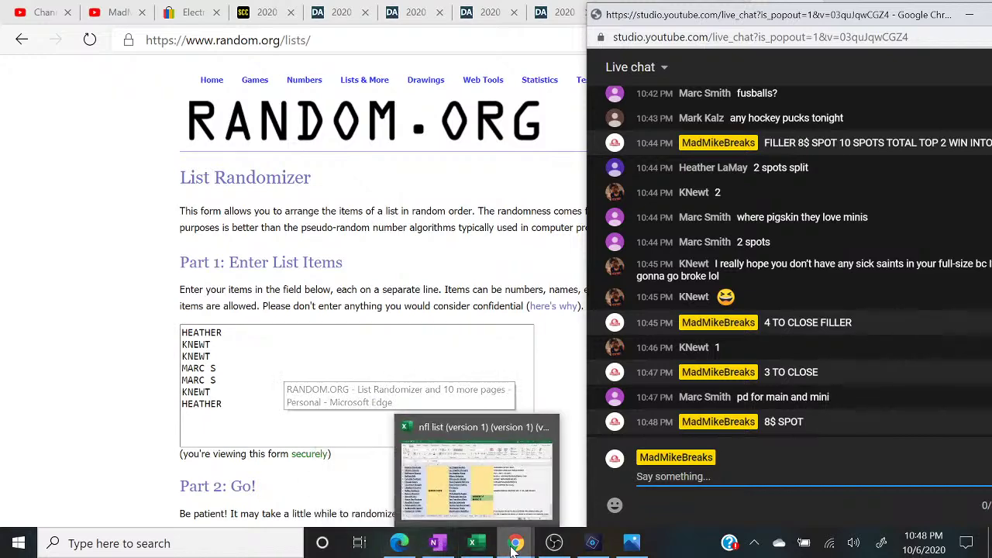
mouse_move(514, 545)
click(485, 488)
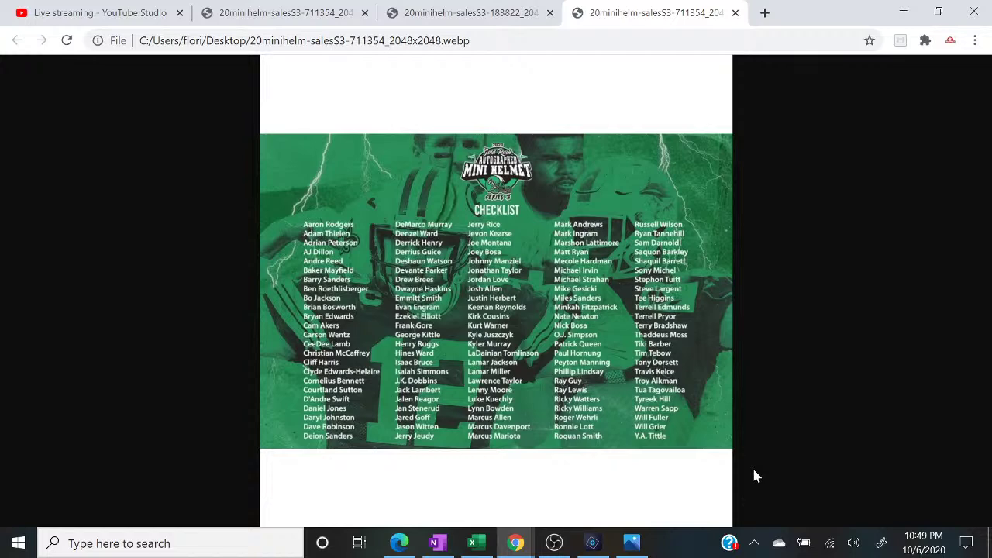
click(401, 542)
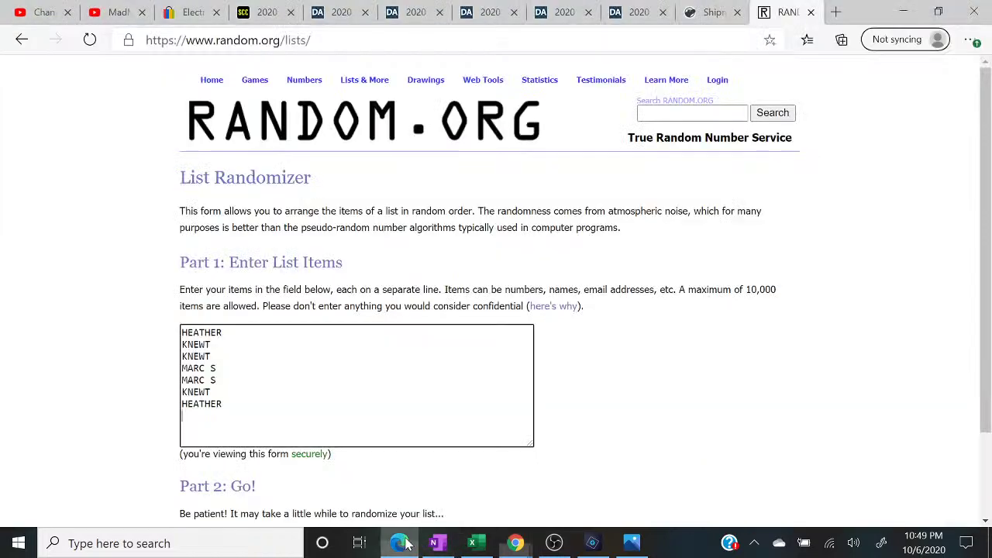
mouse_move(516, 542)
click(591, 492)
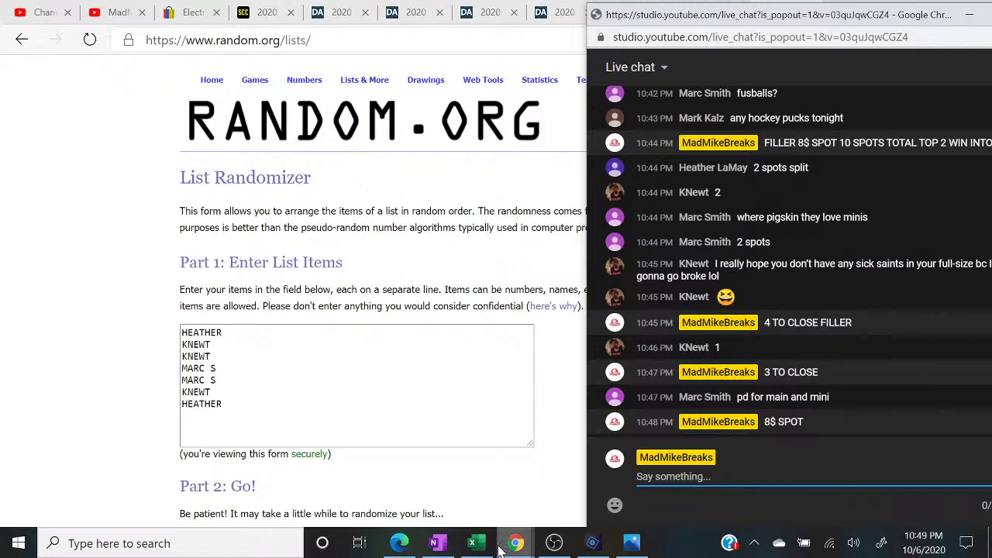
click(474, 543)
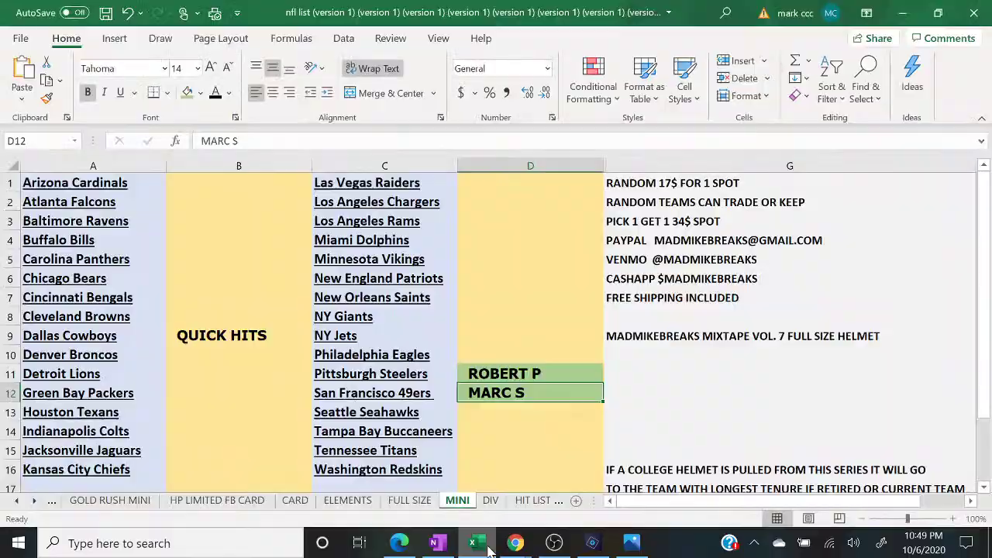
click(489, 549)
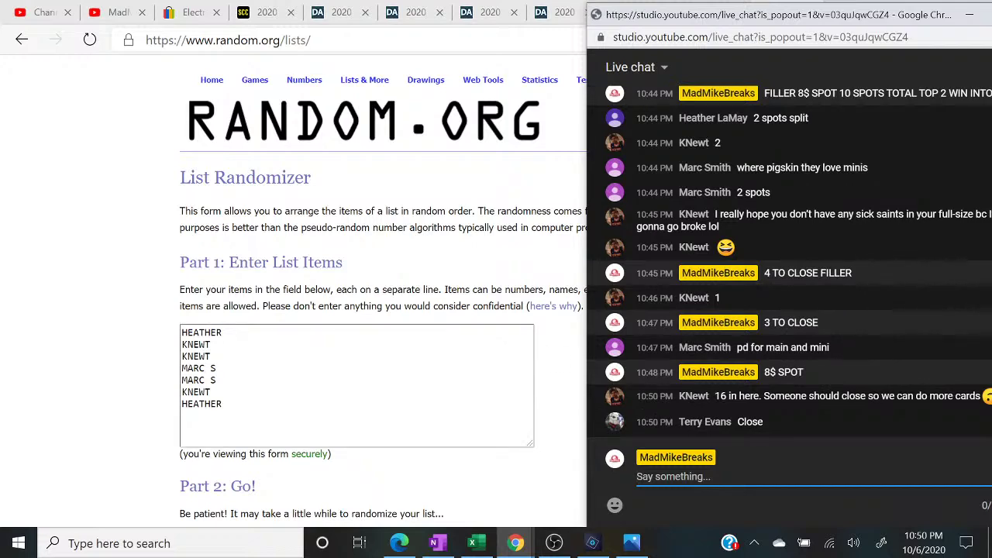
- Add the new buyer's name on three lines at the end of the randomizer list
key(alt+Tab)
text(ERRY)
key(Return)
text(TERRY)
key(Return)
text(TERRY)
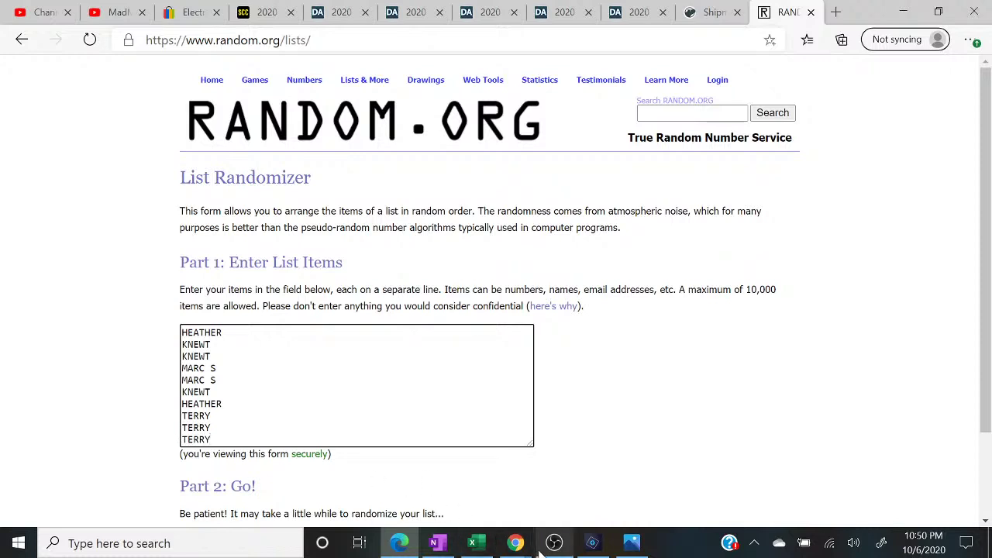
- Post CLOSED ON FILLER in the live chat and return to the entry list
mouse_move(515, 542)
click(597, 476)
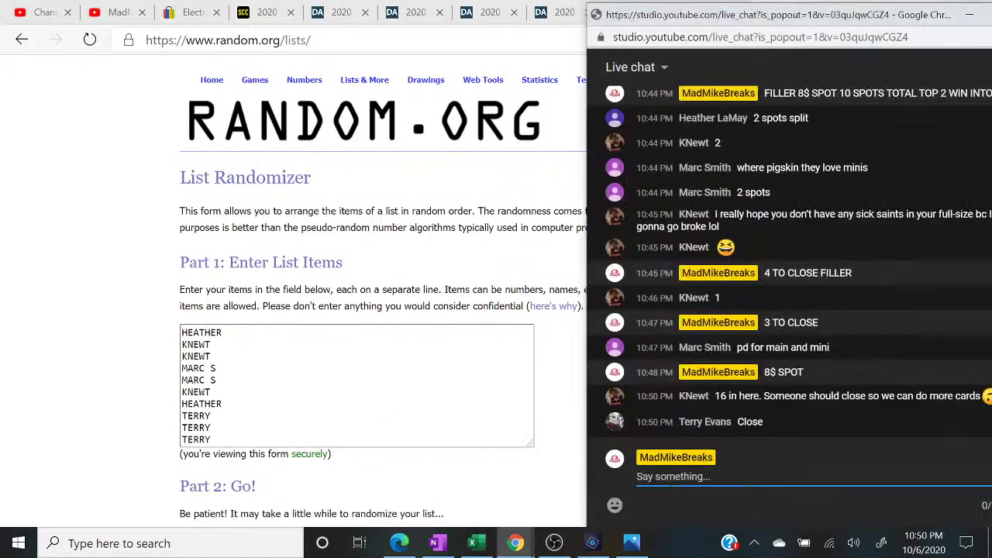
text(CLOS)
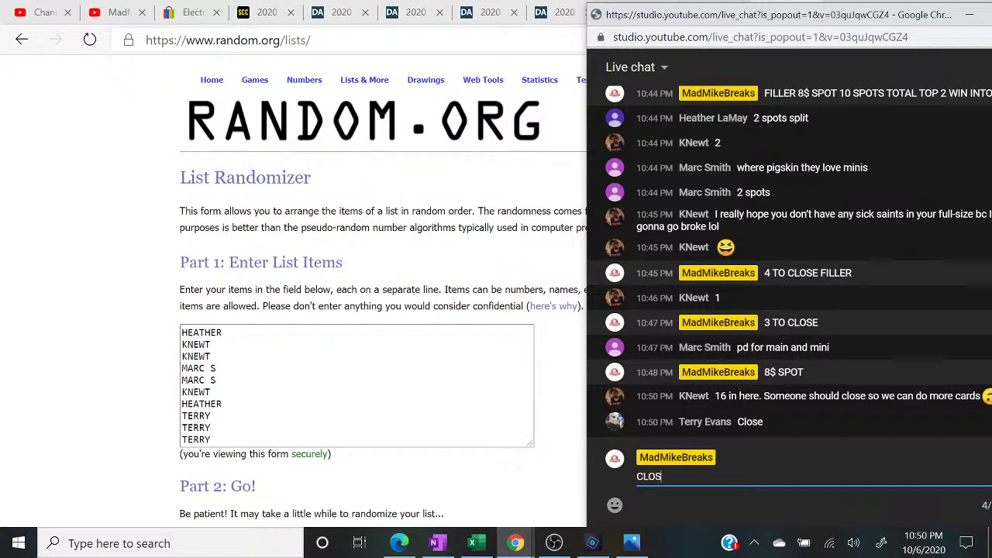
text(ED ON FILLER)
key(Return)
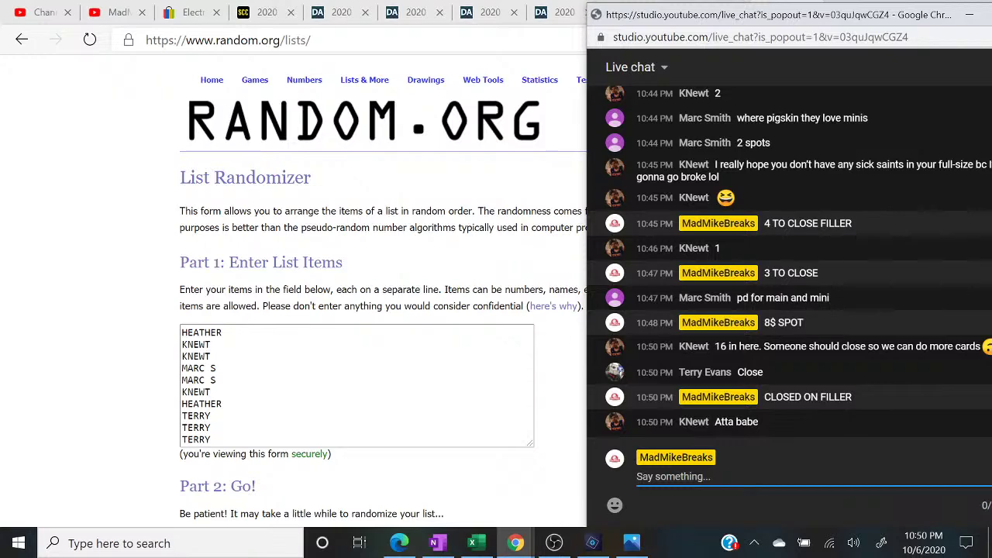
click(457, 445)
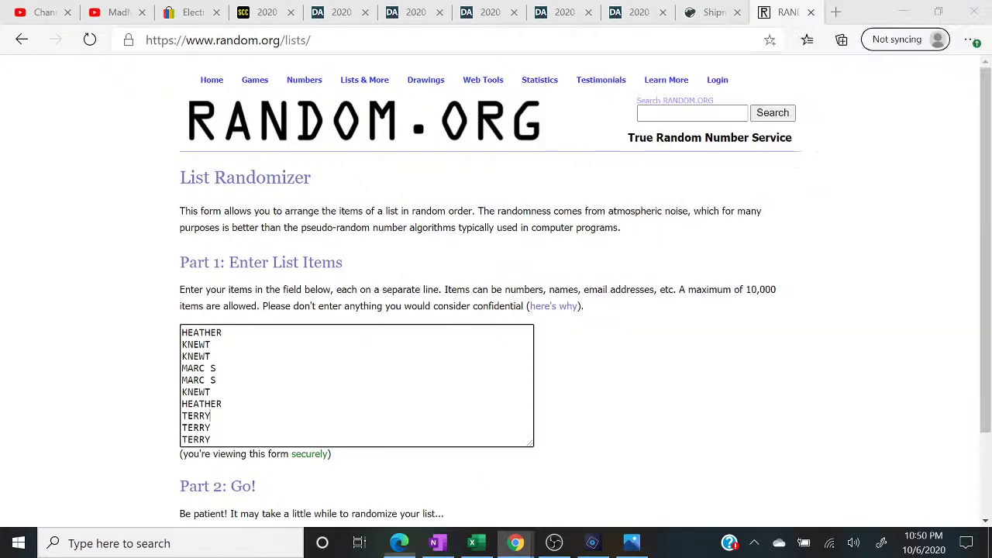
- Randomize the ten-name list five times with Randomize and Again!
scroll(458, 445, down, 2)
click(215, 437)
click(195, 435)
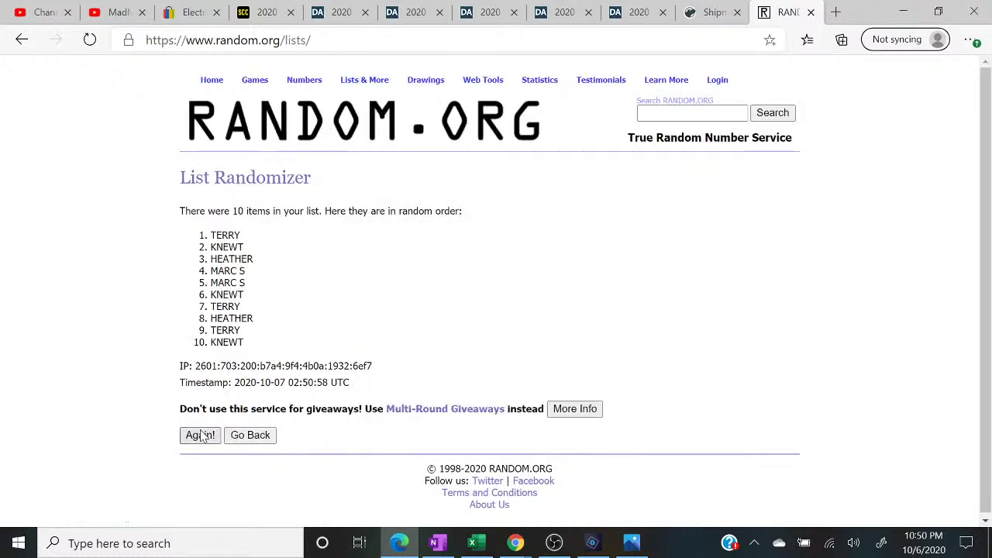
click(194, 462)
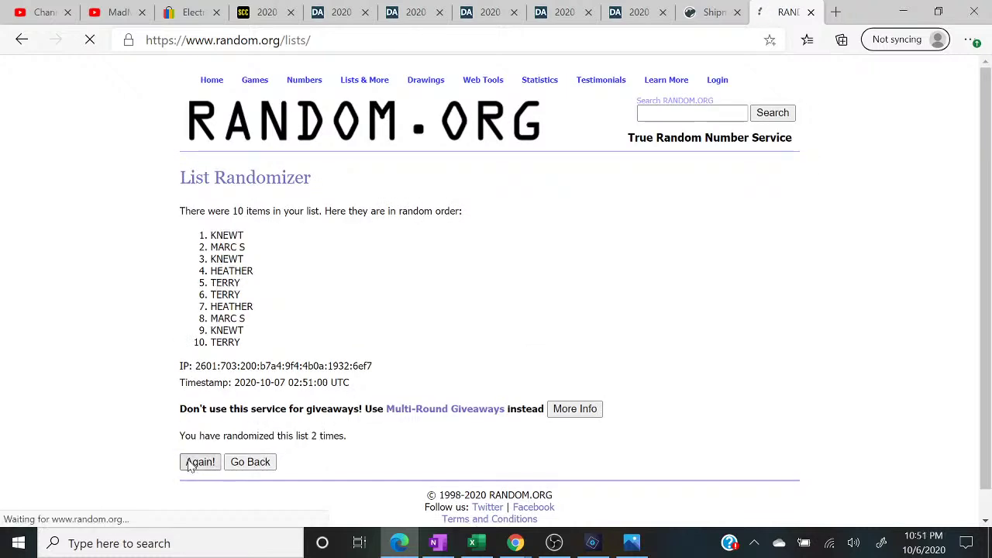
click(199, 465)
click(200, 464)
- Highlight the top buyer result and the randomization count line
drag(203, 234, 283, 251)
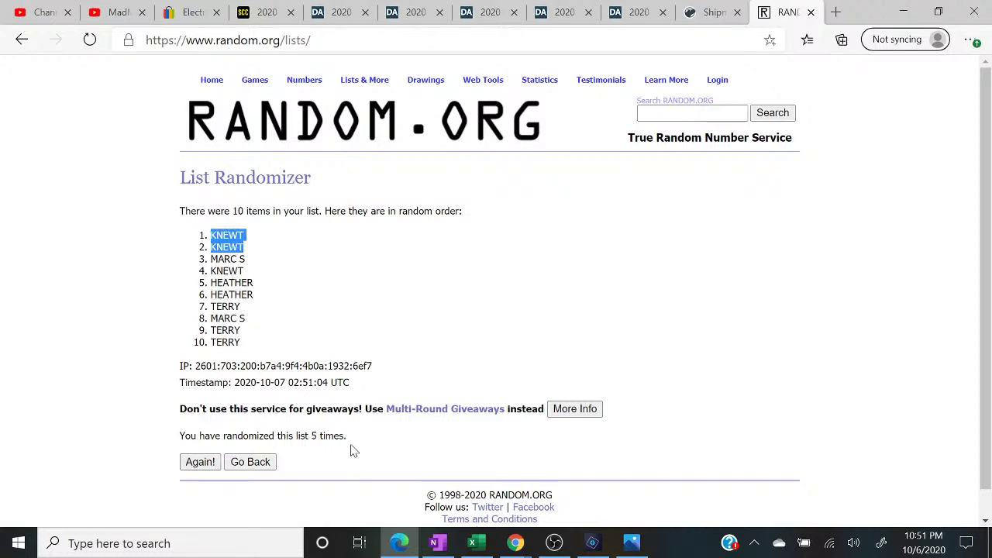
drag(347, 437, 149, 441)
drag(187, 234, 286, 251)
click(475, 544)
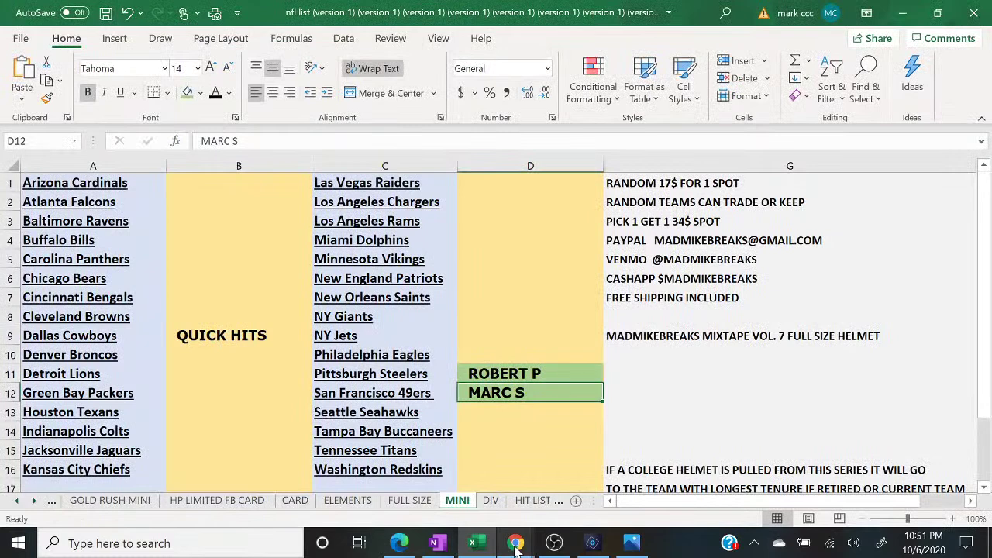
- Enter the buyer's name in D7 beside New Orleans Saints and shade it green
mouse_move(515, 543)
click(606, 491)
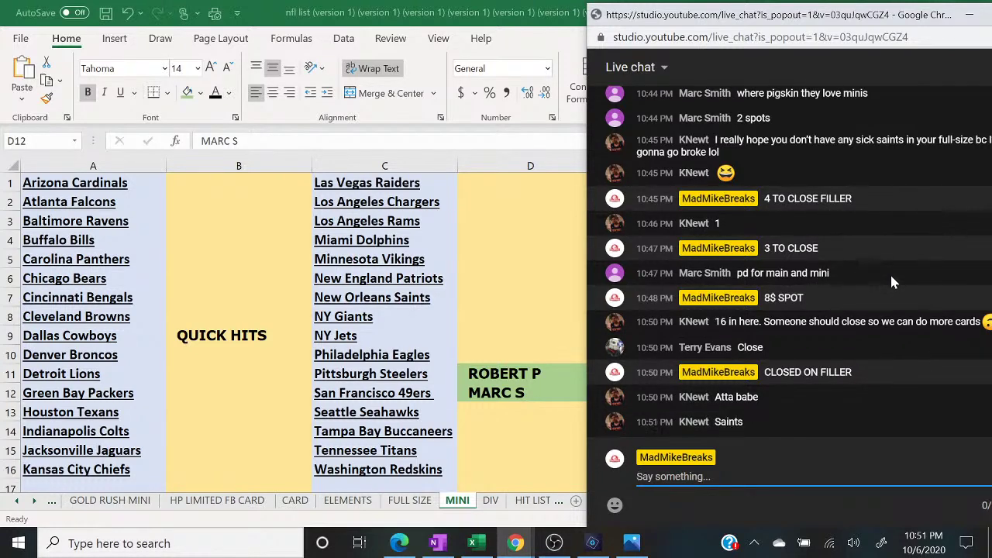
click(494, 301)
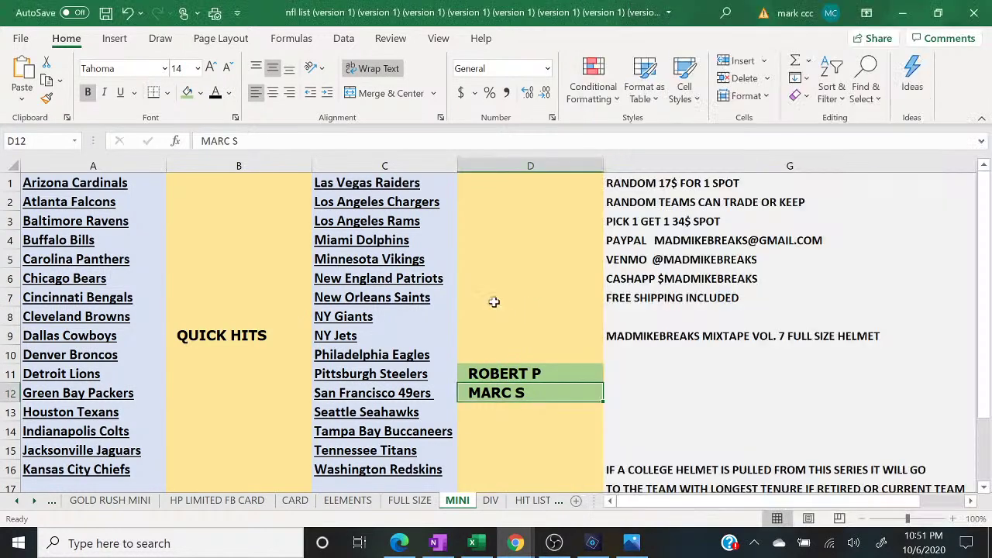
click(493, 302)
text(KNEWT)
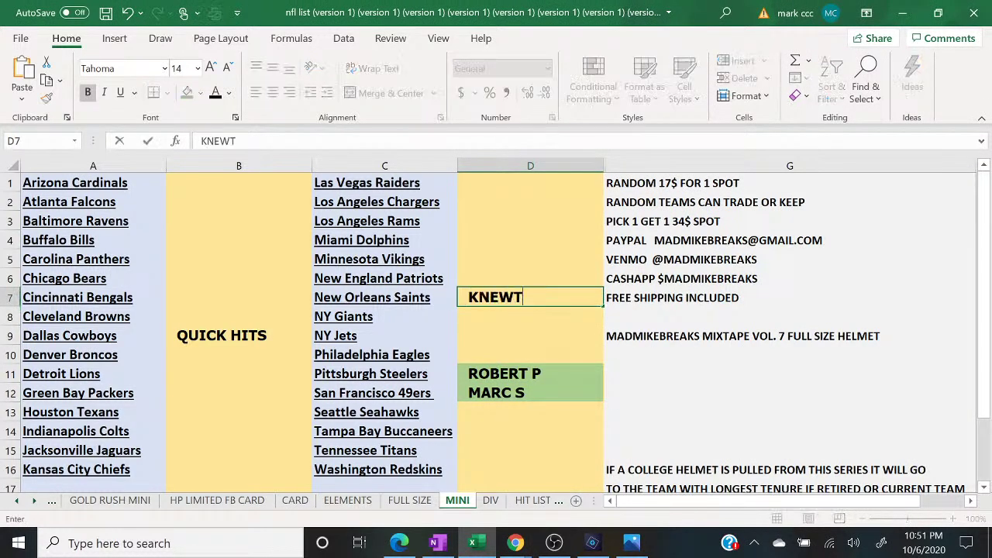
key(Return)
click(494, 302)
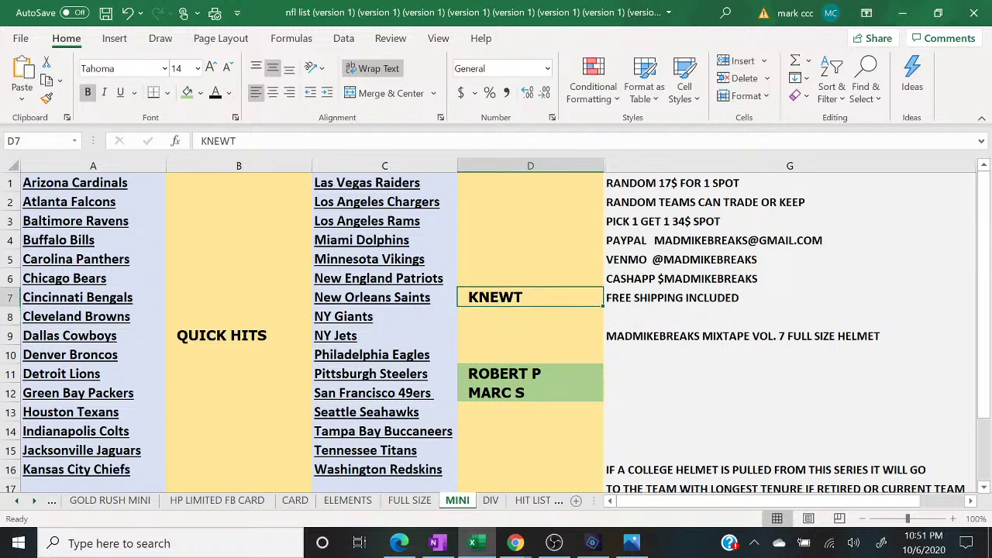
click(186, 92)
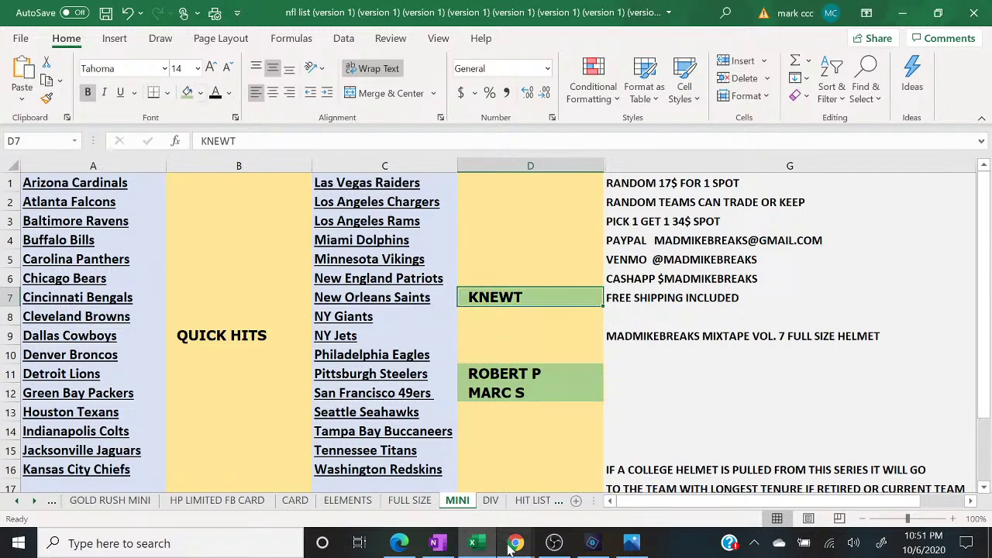
- Enter the same buyer's name in B3 beside Baltimore Ravens
mouse_move(516, 543)
click(597, 498)
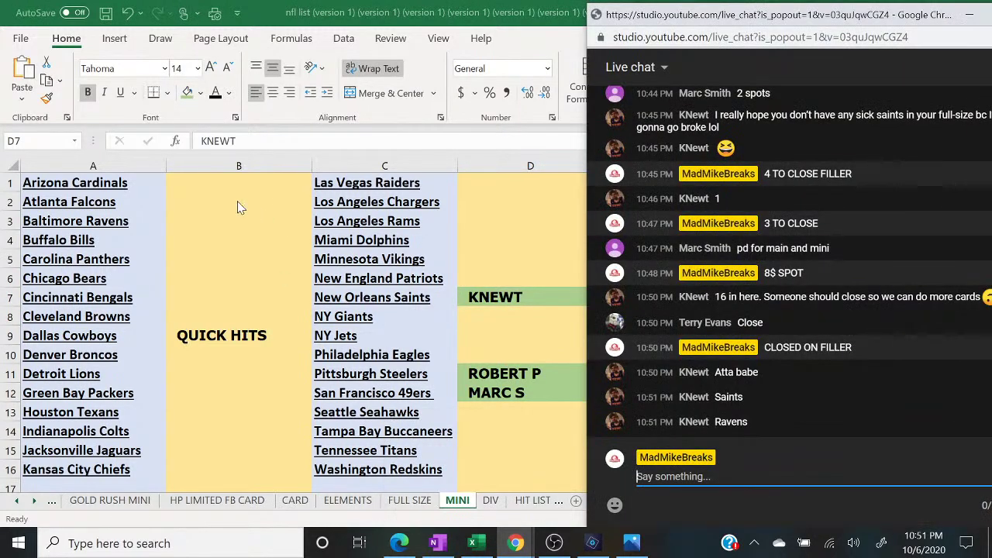
key(alt+Tab)
click(203, 220)
text(KNEWT)
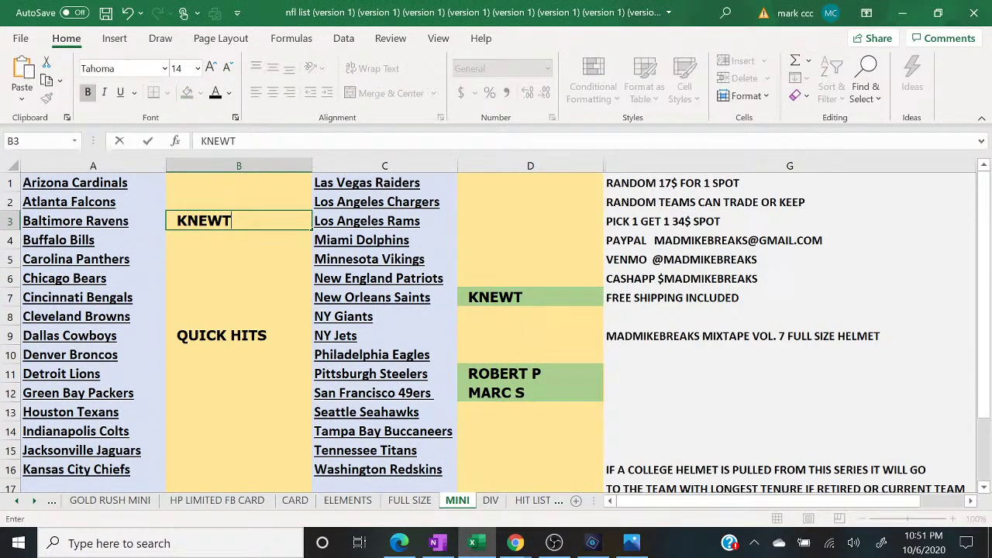
key(Return)
click(203, 220)
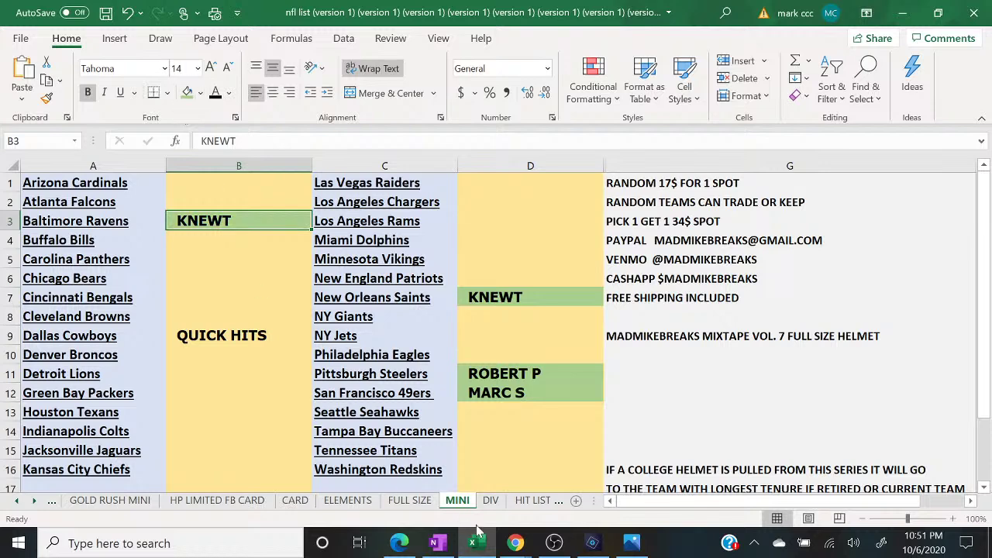
- Post 3 TO CLOSE IN MAIN SPOTS in the live chat
mouse_move(515, 543)
click(591, 487)
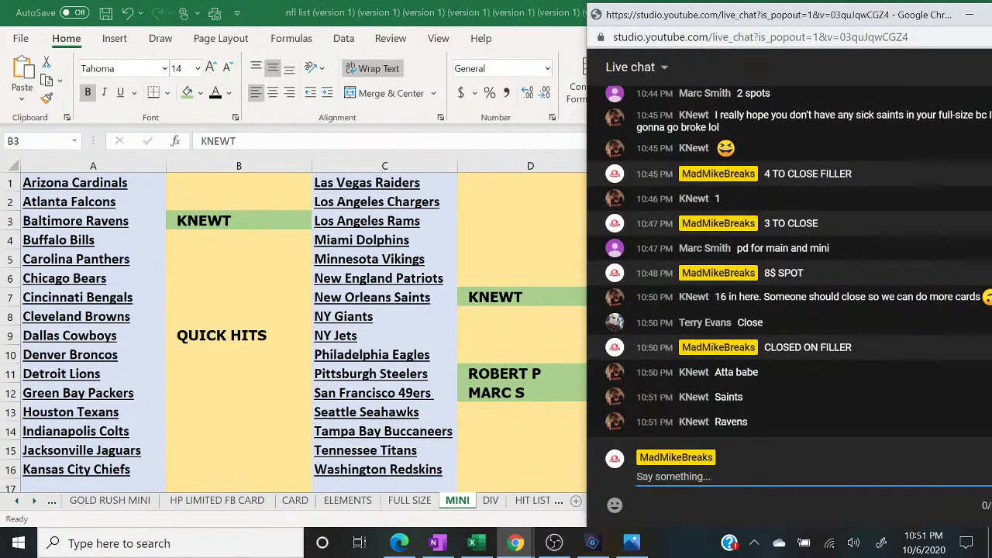
text(3 TO CLOSE IN MAIN SPORTS)
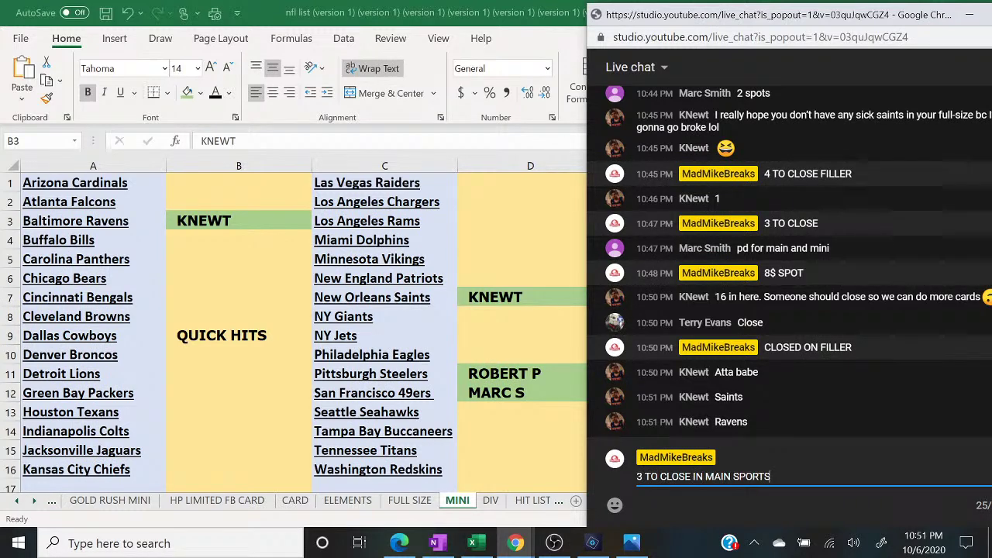
key(BackSpace)
key(BackSpace)
text(TS)
key(Return)
- Post PICK 1 GET 3 2 BOX BREAK WITH BONUS and 40$ SPOT in chat
text(PICK 1 GET)
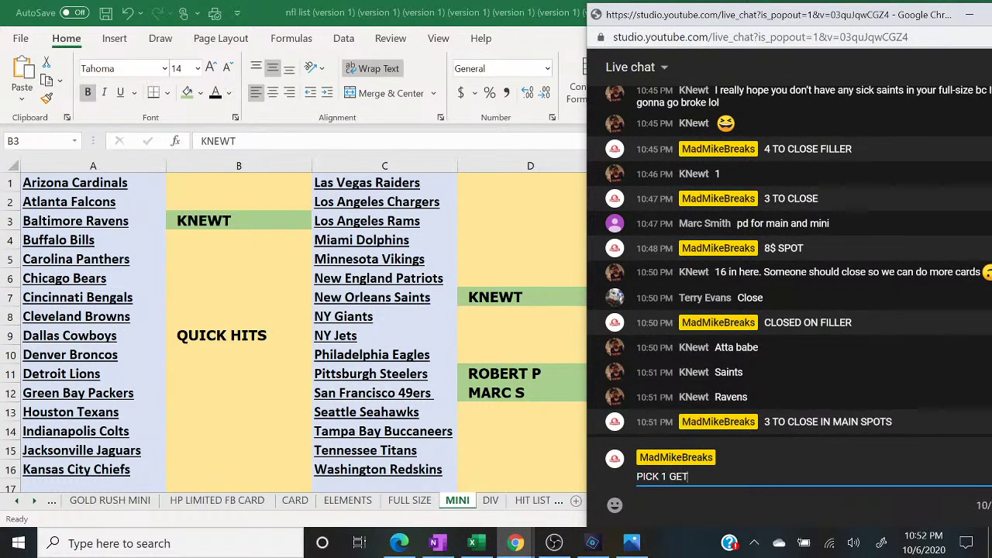
text( 3 2 BOX BREAK WITH B)
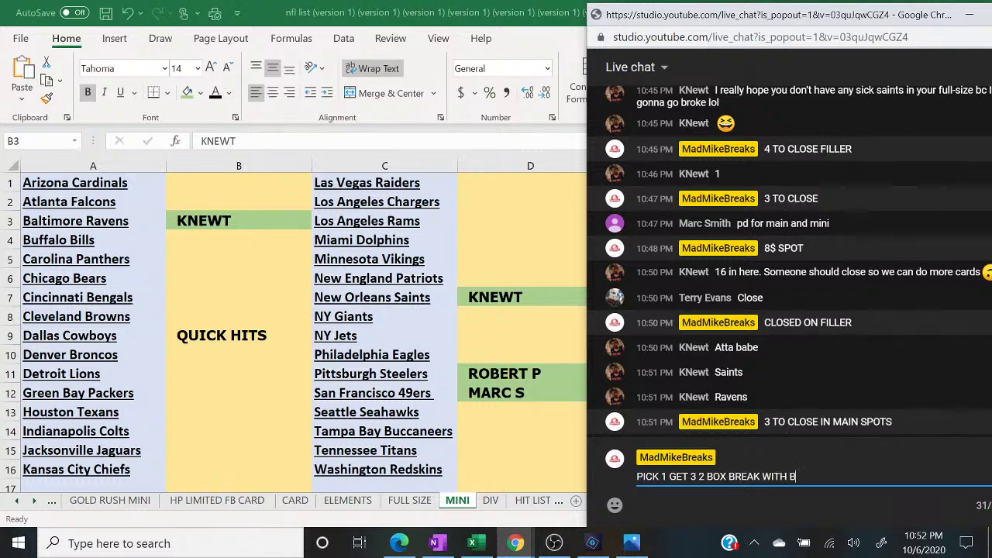
text(ONUS)
key(Return)
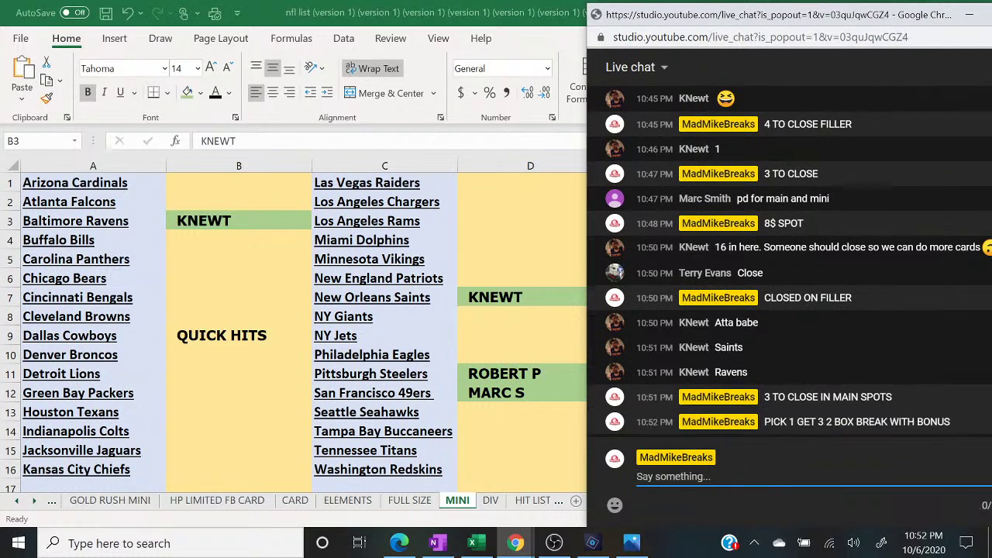
text(40$ SPOT)
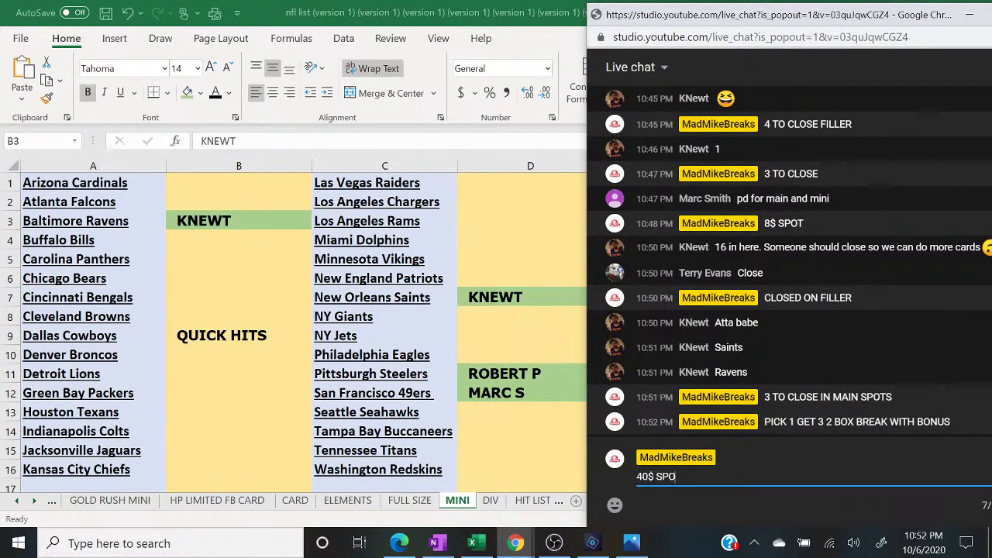
key(Return)
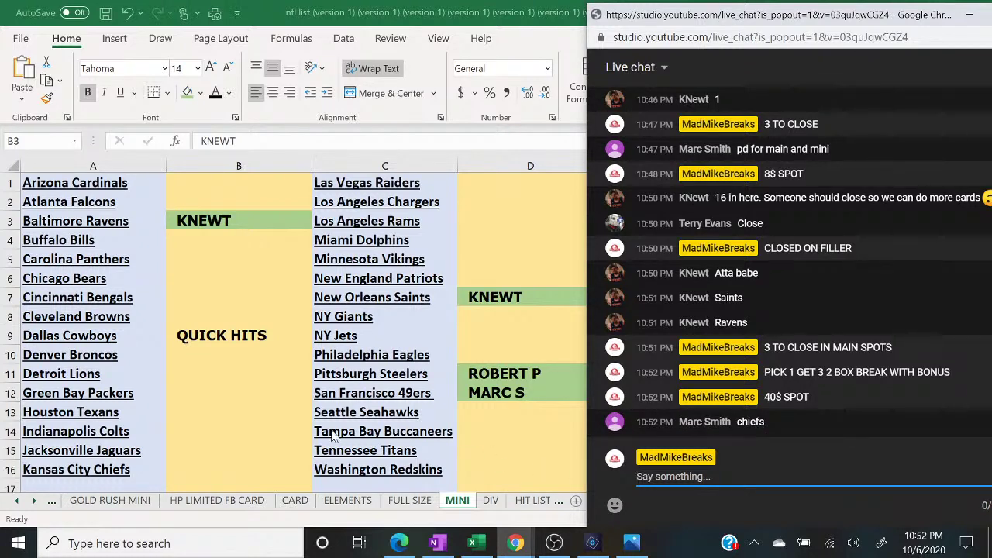
click(241, 470)
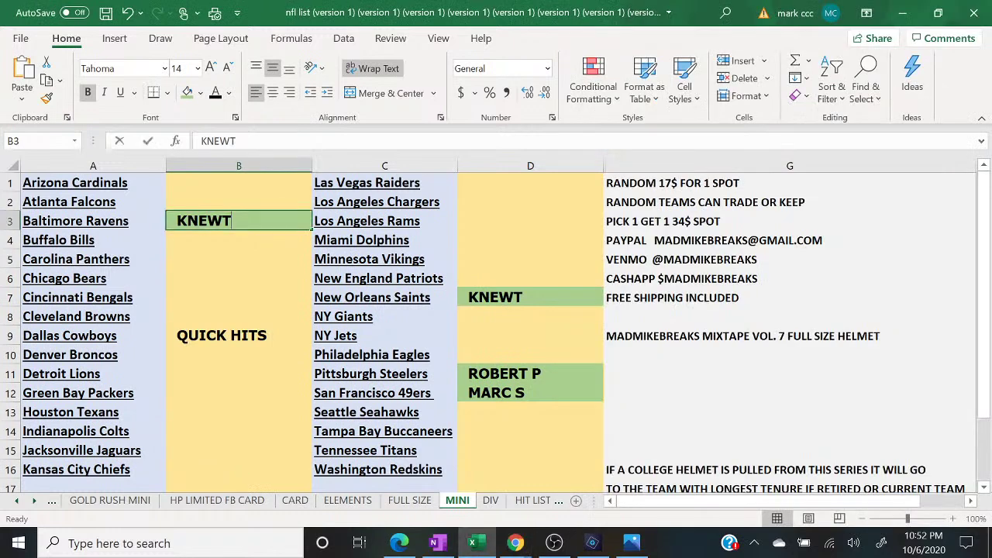
- Enter the buyer's name in B16 beside Kansas City Chiefs
text(MAR C)
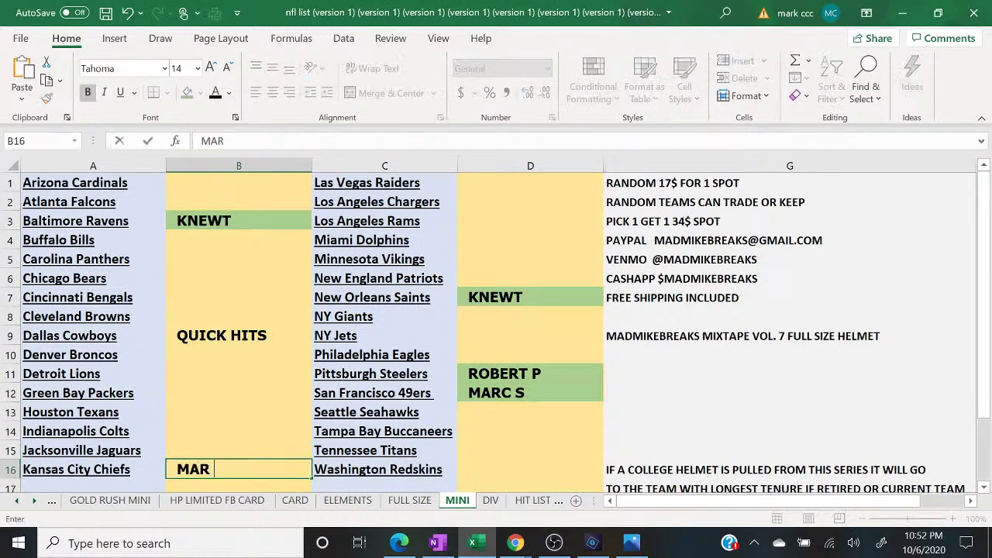
key(BackSpace)
key(BackSpace)
text(C S)
- Post 2 TO CLOSE in the live chat
mouse_move(515, 542)
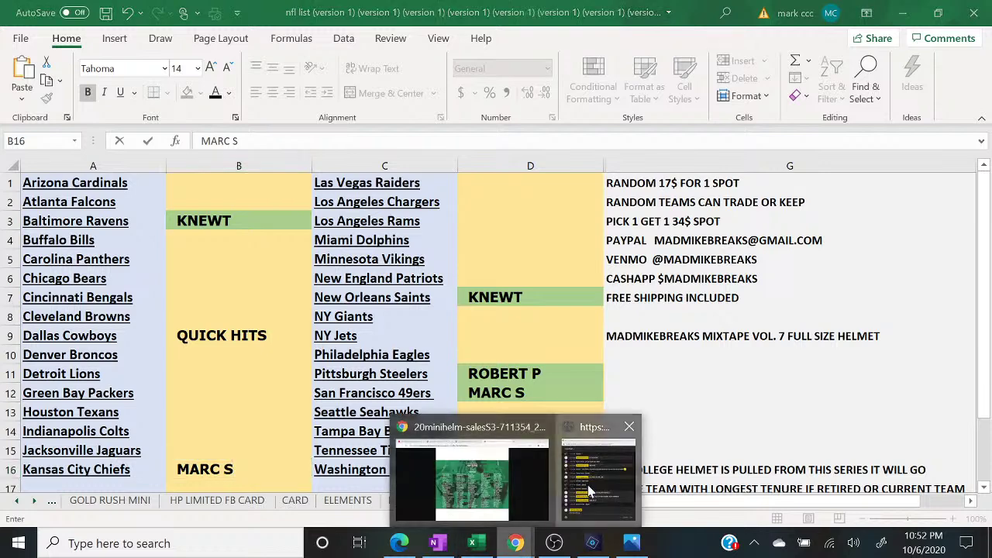
click(589, 490)
text(2 TO CLOSE)
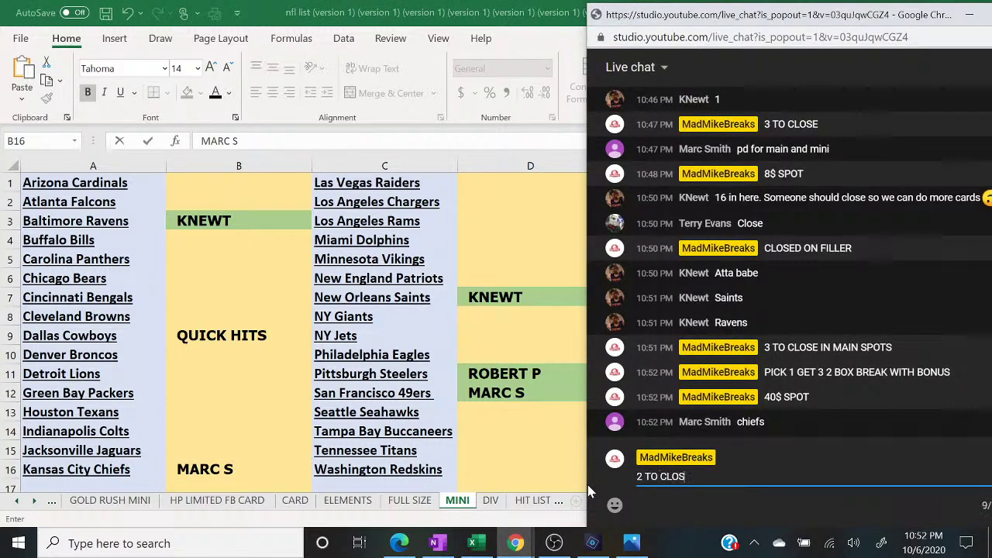
key(Return)
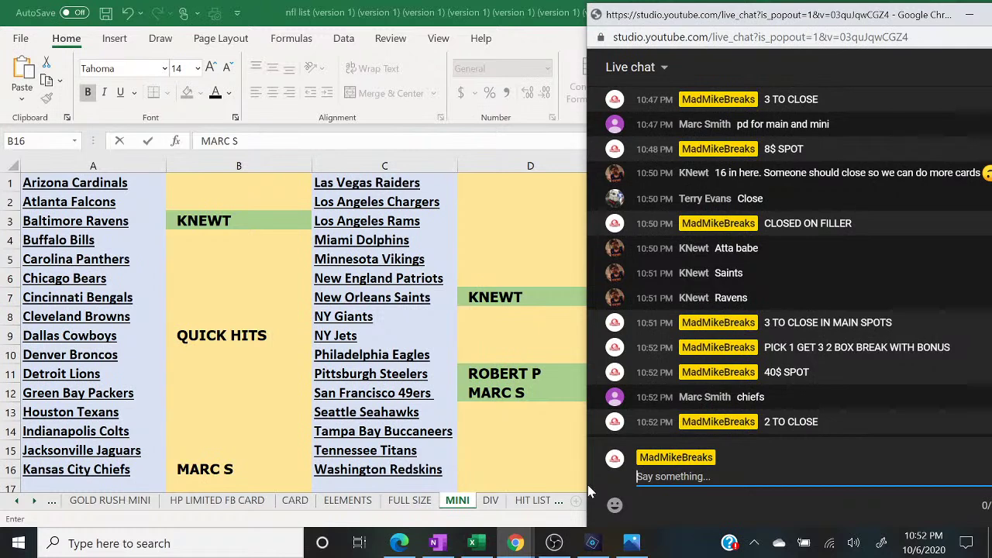
- Shade the QUICK HITS cell B9 green
click(228, 341)
click(187, 92)
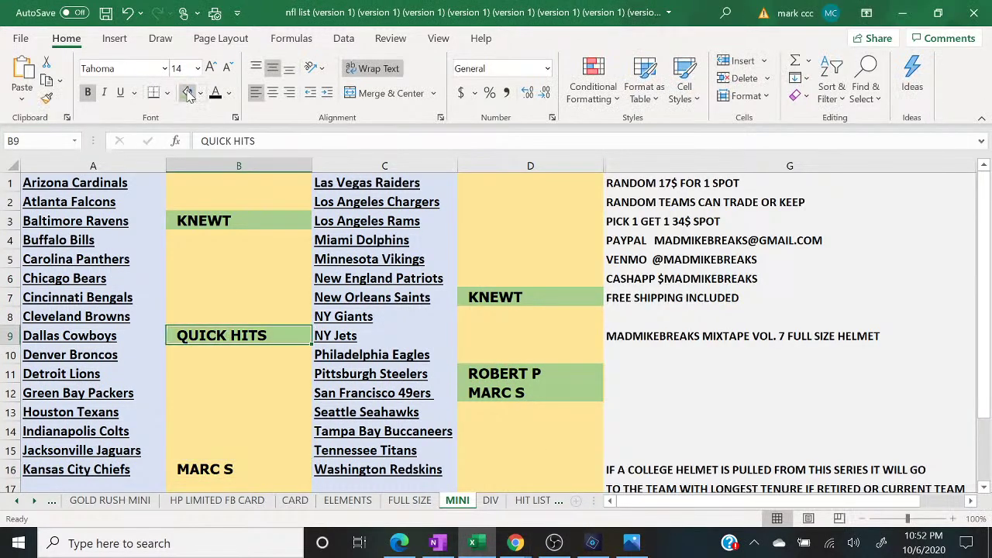
mouse_move(516, 546)
click(603, 470)
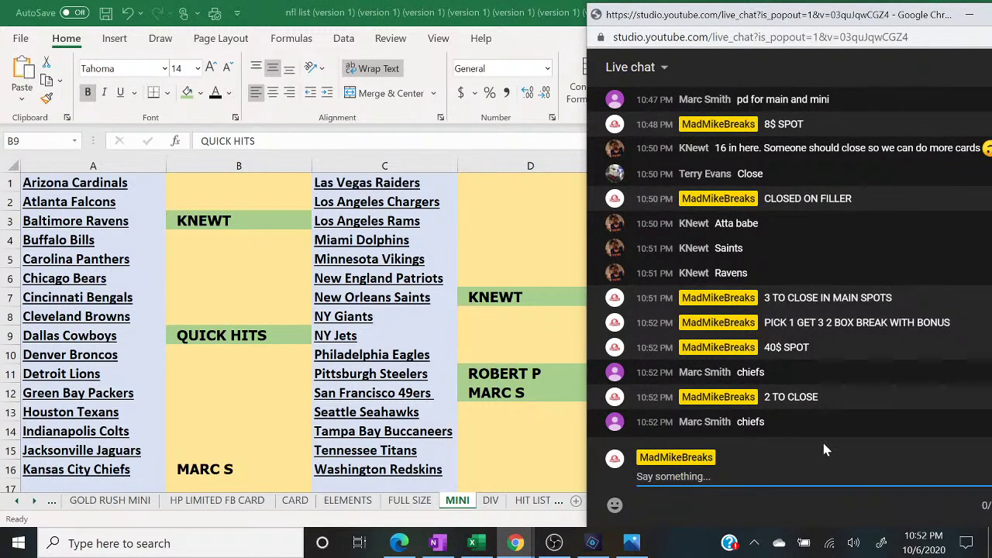
- Switch the OBS stream to the camera scene
click(554, 543)
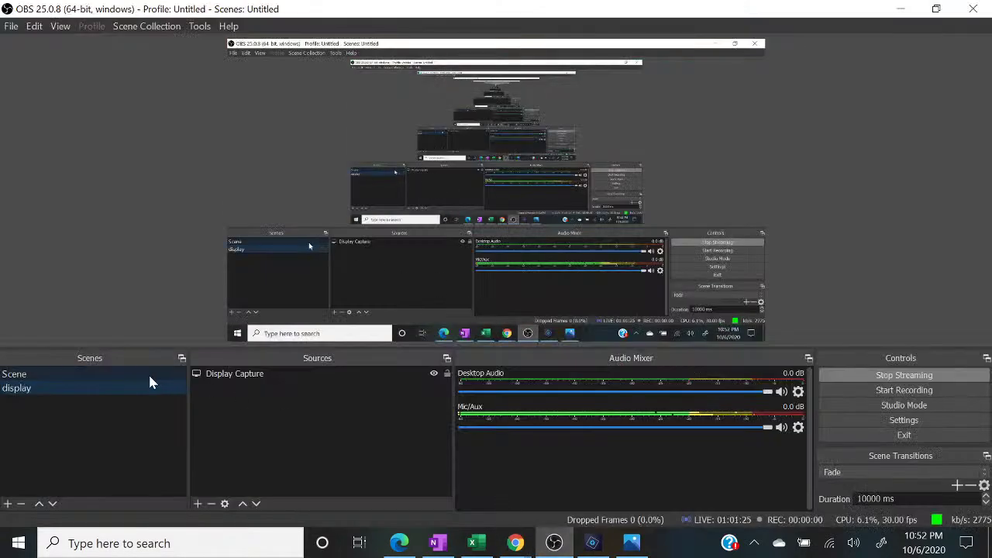
click(149, 375)
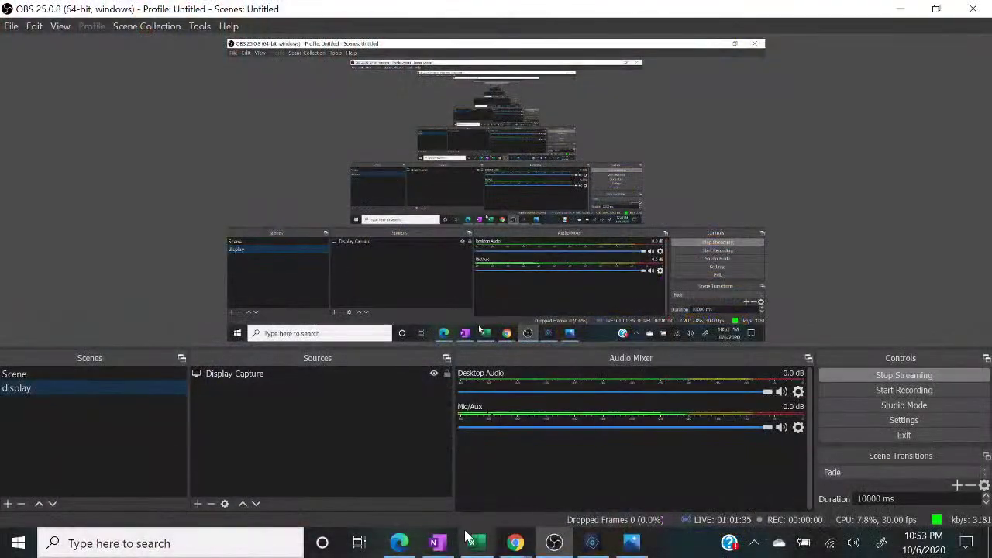
click(472, 542)
mouse_move(517, 542)
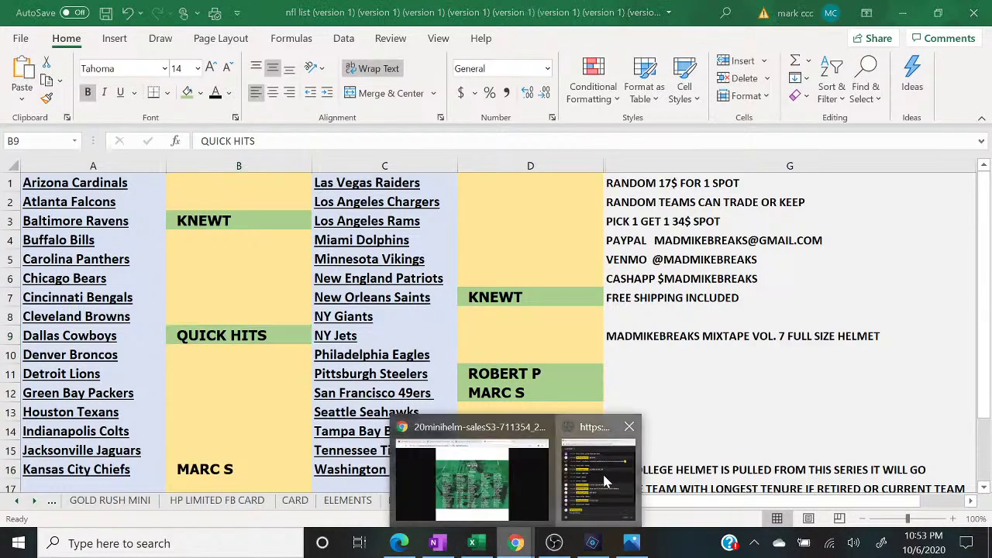
click(606, 480)
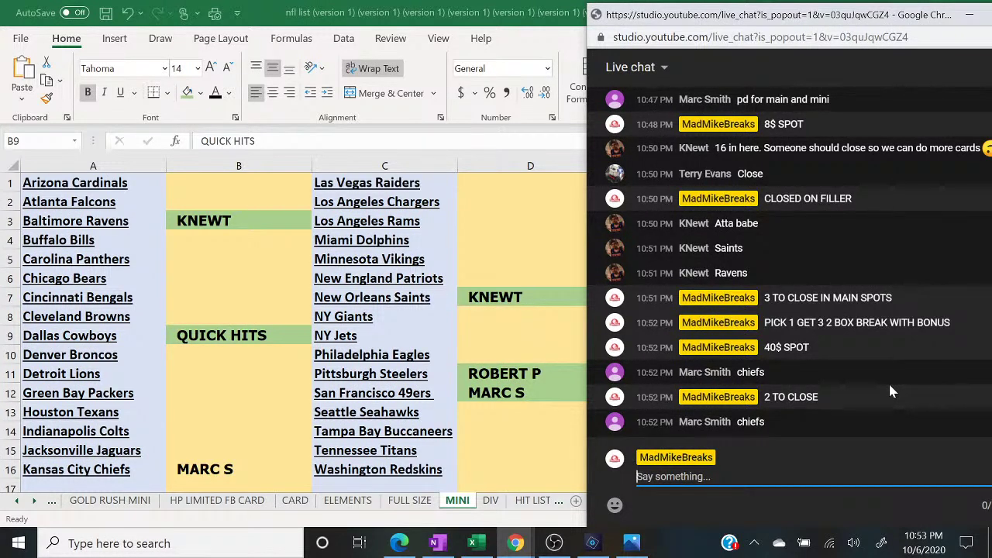
- Shade the buyer's cell B16 green
click(174, 478)
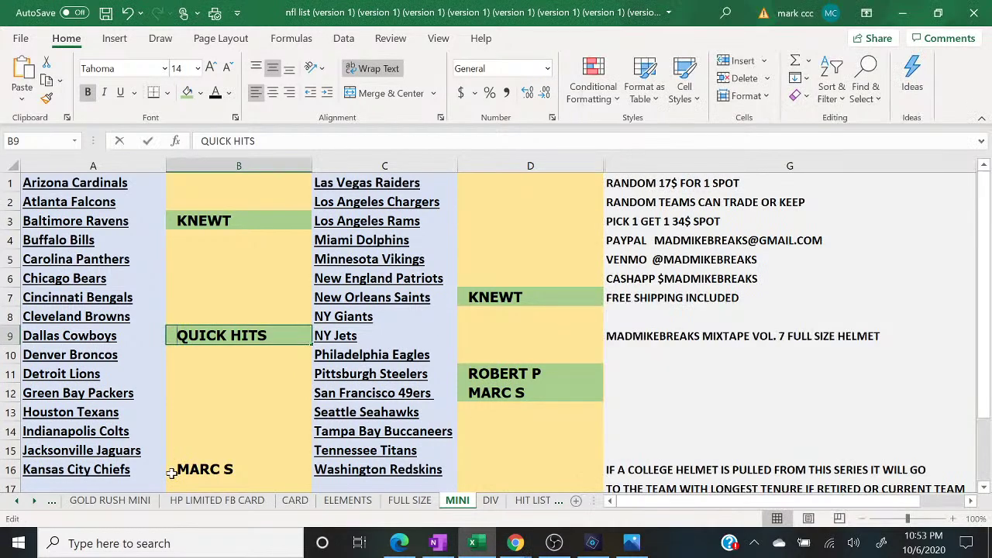
click(189, 93)
click(516, 544)
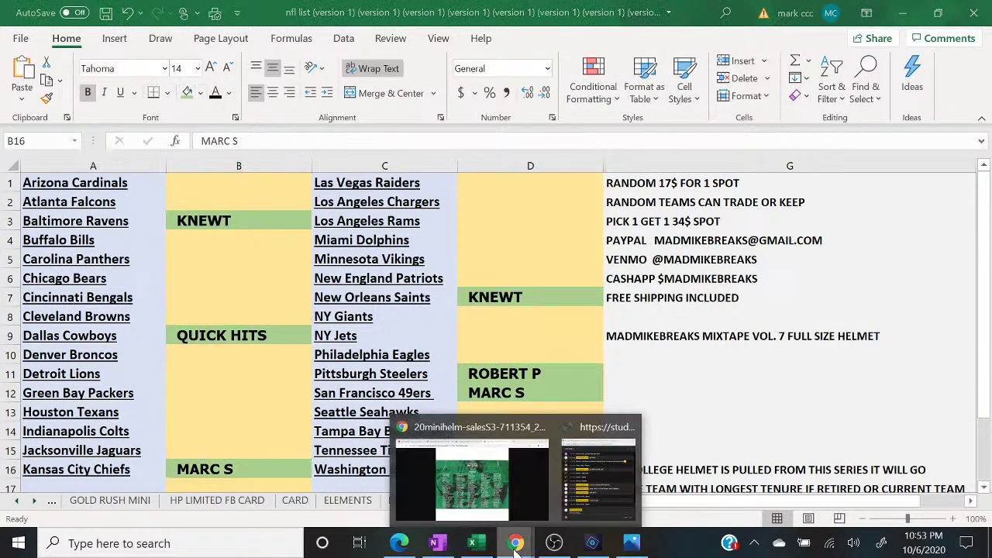
click(618, 490)
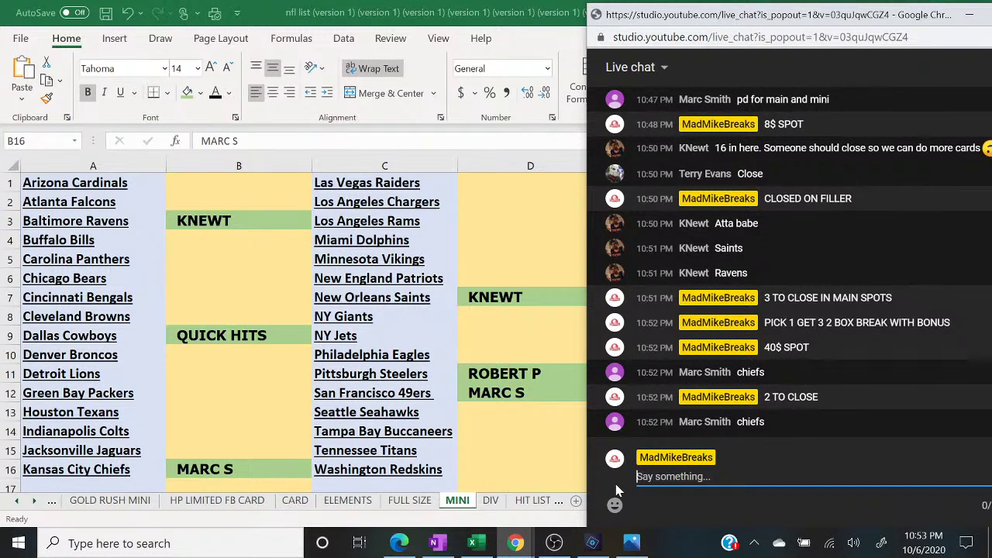
- Send 'FILLER TO CLOSE 8$ SPOT 10 SPOTS TOTAL TOP WIN' to the live chat
text(FILLER TO CLOSE 8)
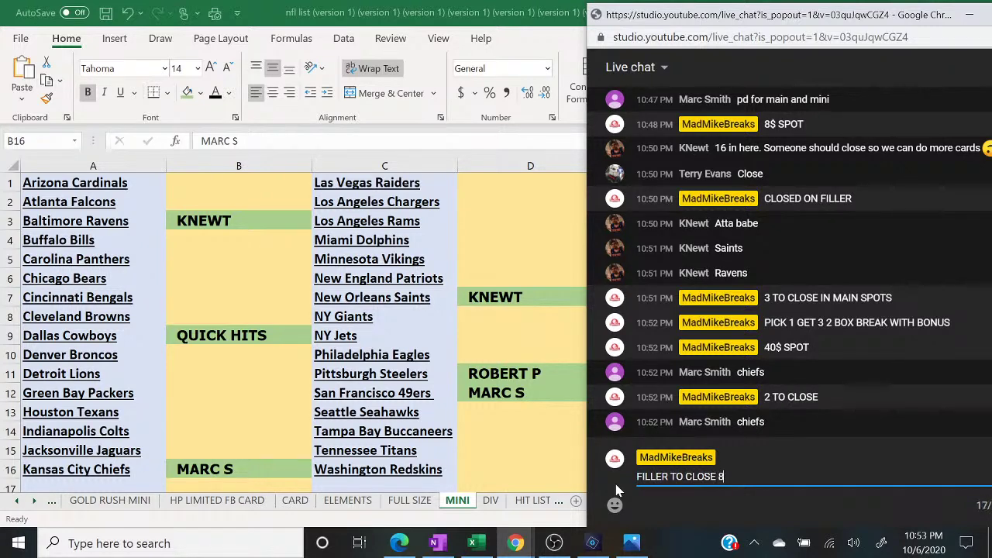
text($ SPOT 10 SPOTS TOTAL TOP WIN)
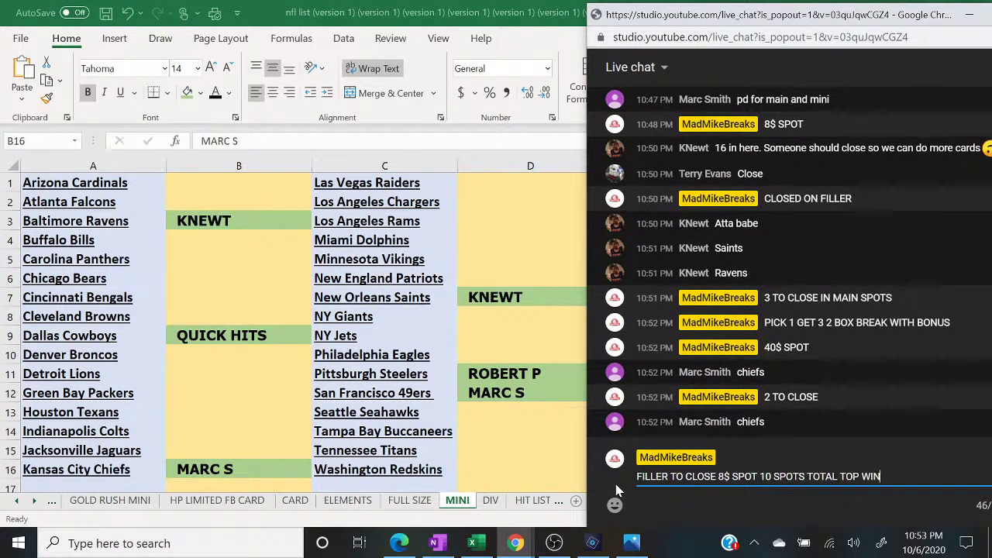
key(Return)
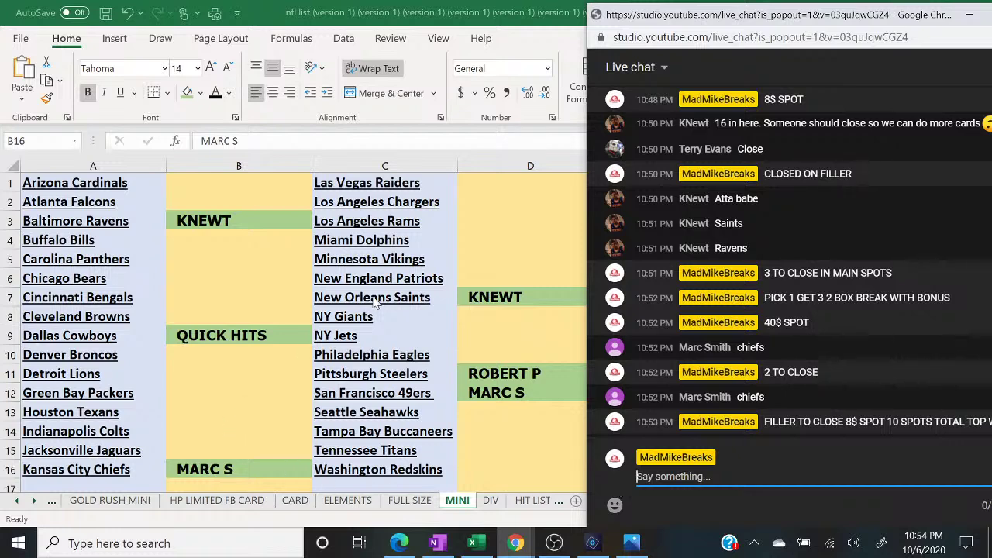
- Nudge the chat popout left and send CANCEL FILLER, fixing the typo
drag(695, 26, 678, 29)
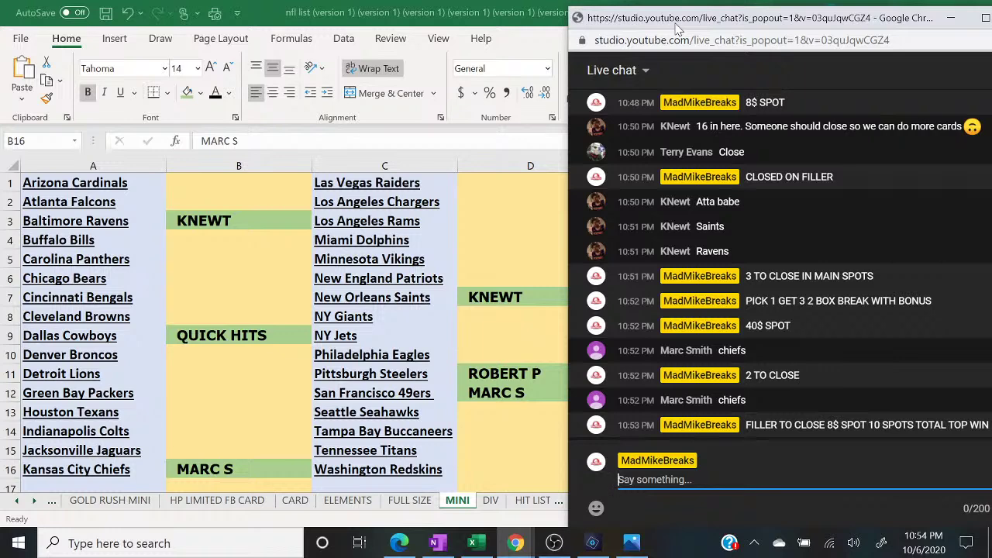
text(CANCEL FIKLL)
key(BackSpace)
key(BackSpace)
key(BackSpace)
text(LLER)
key(Return)
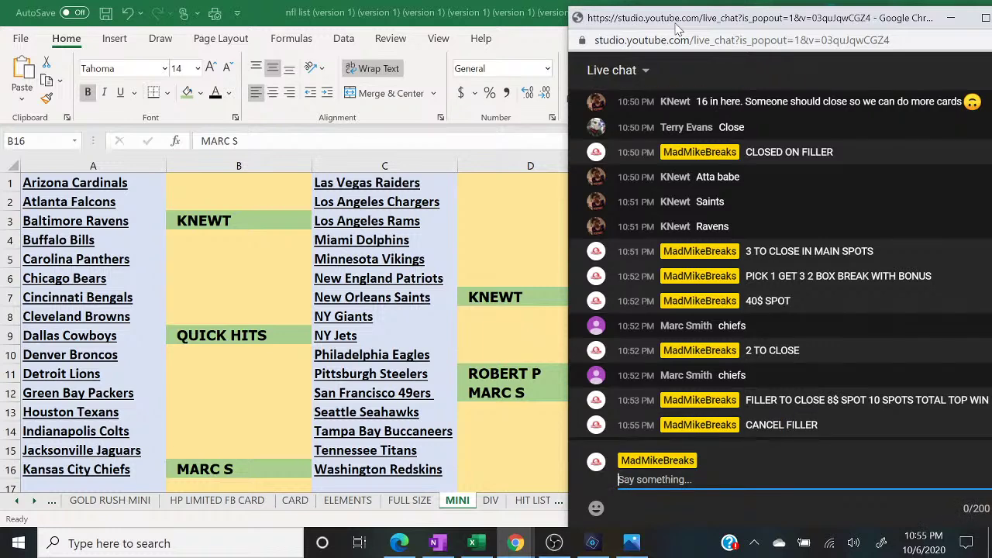
- Type and then erase the unfinished RANDOM chat drafts
text(RANDOM)
key(BackSpace)
key(BackSpace)
key(BackSpace)
key(BackSpace)
key(BackSpace)
key(BackSpace)
key(BackSpace)
text(RAND)
key(BackSpace)
key(BackSpace)
key(BackSpace)
key(BackSpace)
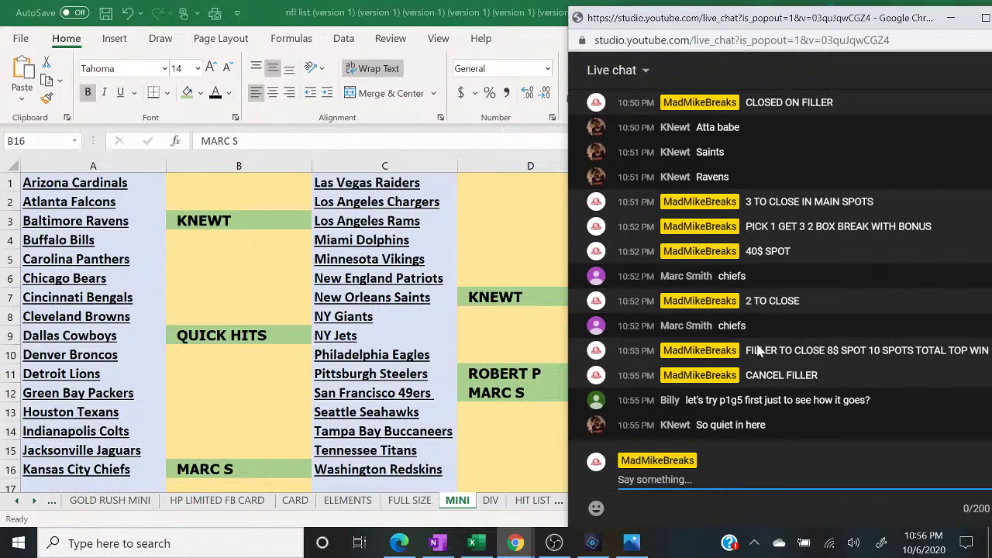
- Bring Excel forward, then switch the OBS stream from camera scene to desktop capture
click(52, 501)
click(52, 500)
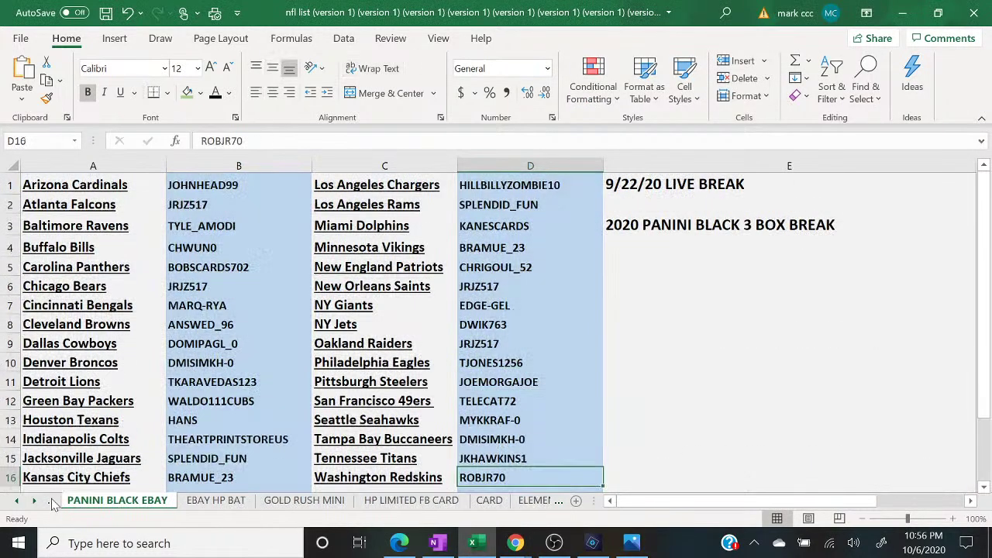
click(52, 501)
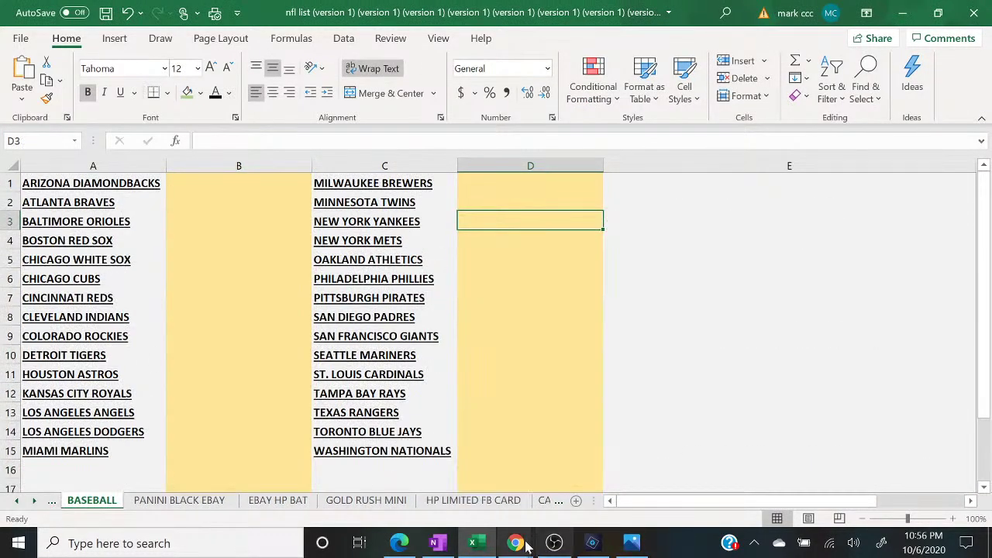
click(554, 543)
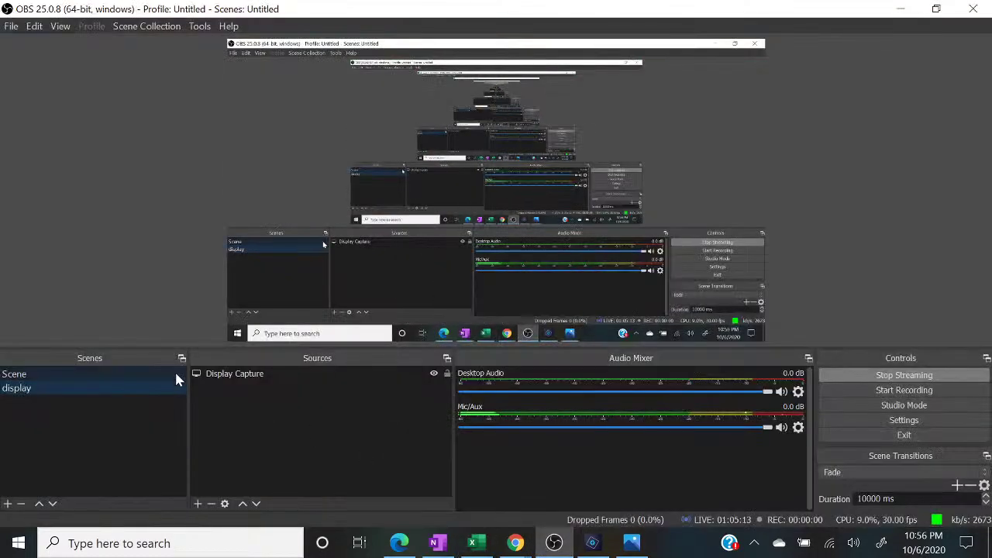
click(174, 374)
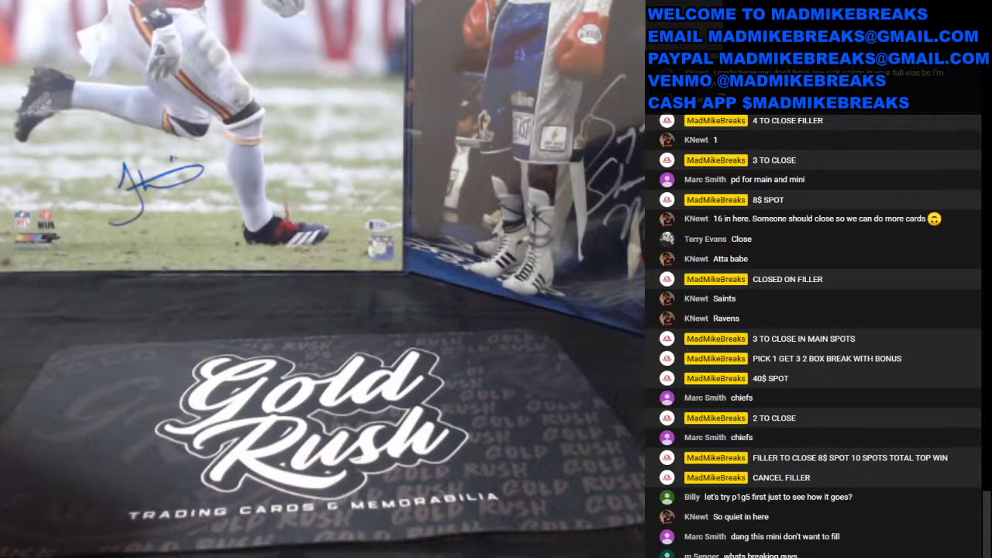
click(136, 388)
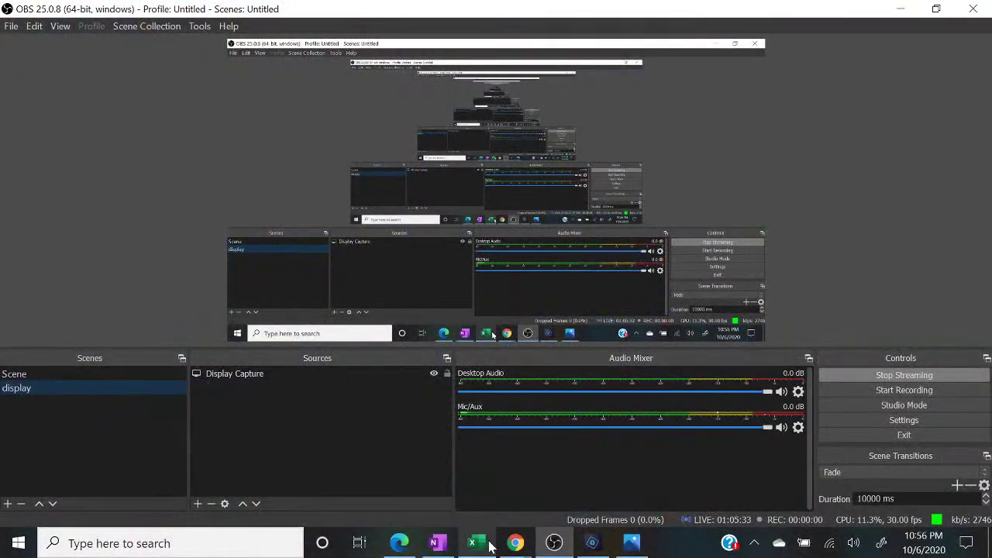
- Scroll the sheet tabs and open the MINI sheet
click(489, 545)
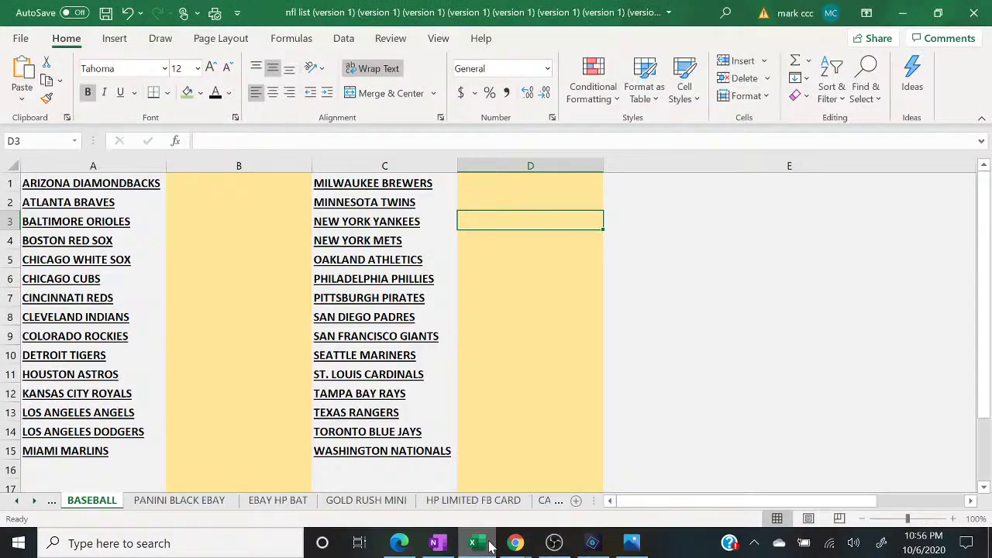
click(558, 500)
click(505, 500)
click(543, 500)
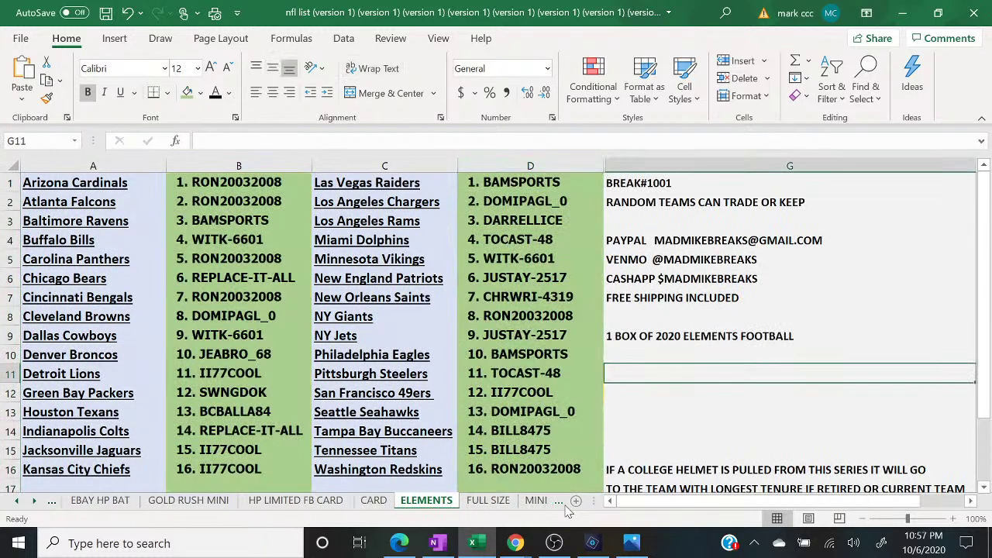
click(533, 501)
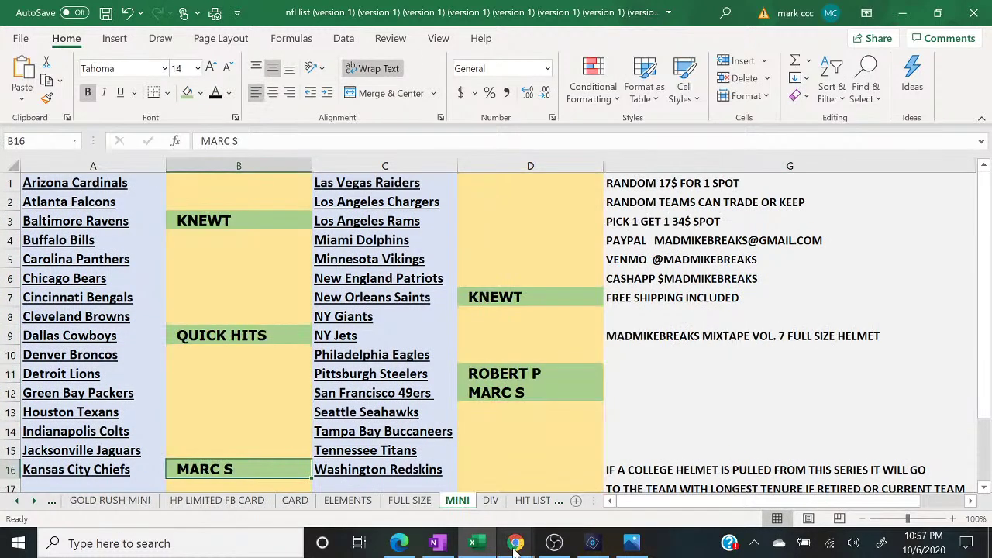
- Switch the OBS stream to the camera scene and back to desktop capture
mouse_move(515, 545)
click(594, 488)
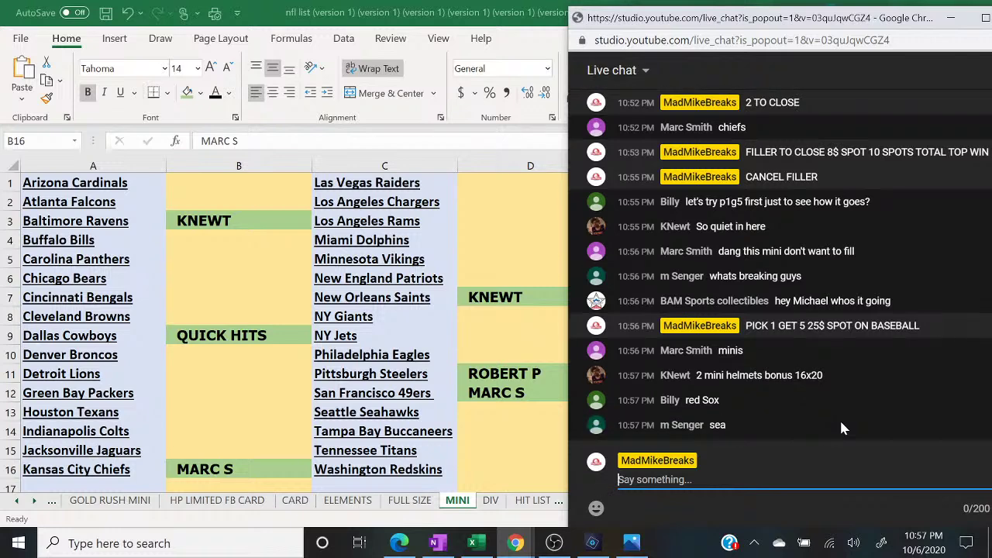
click(553, 543)
click(129, 373)
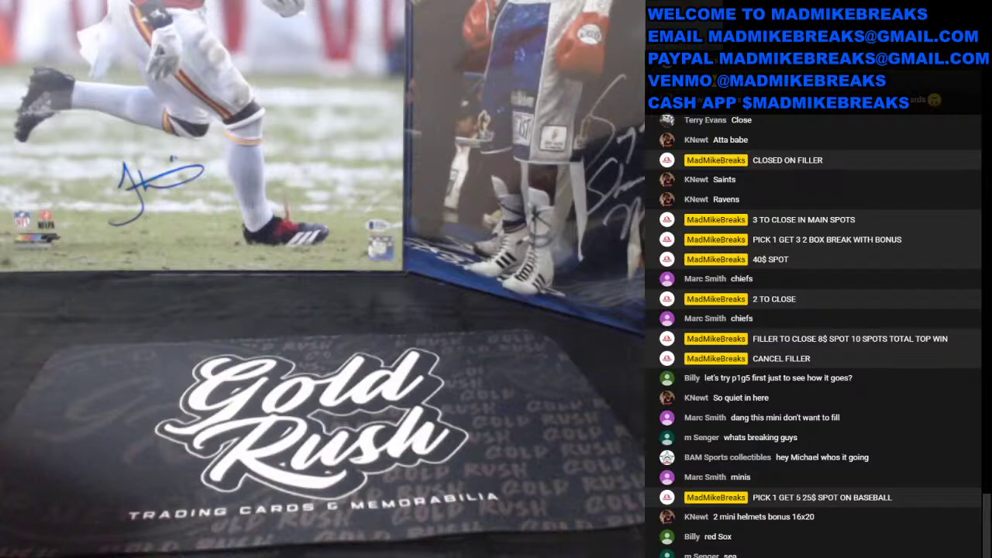
click(135, 390)
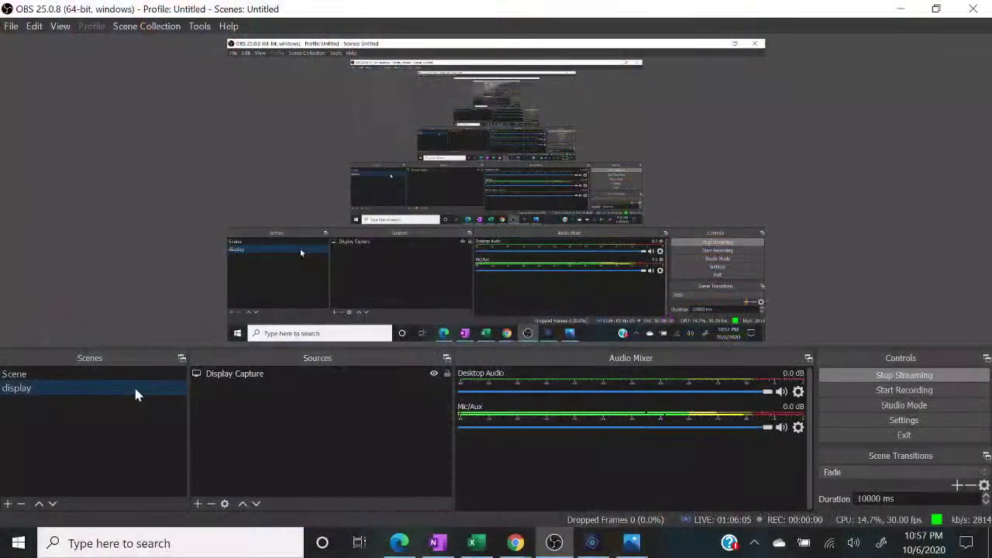
click(472, 542)
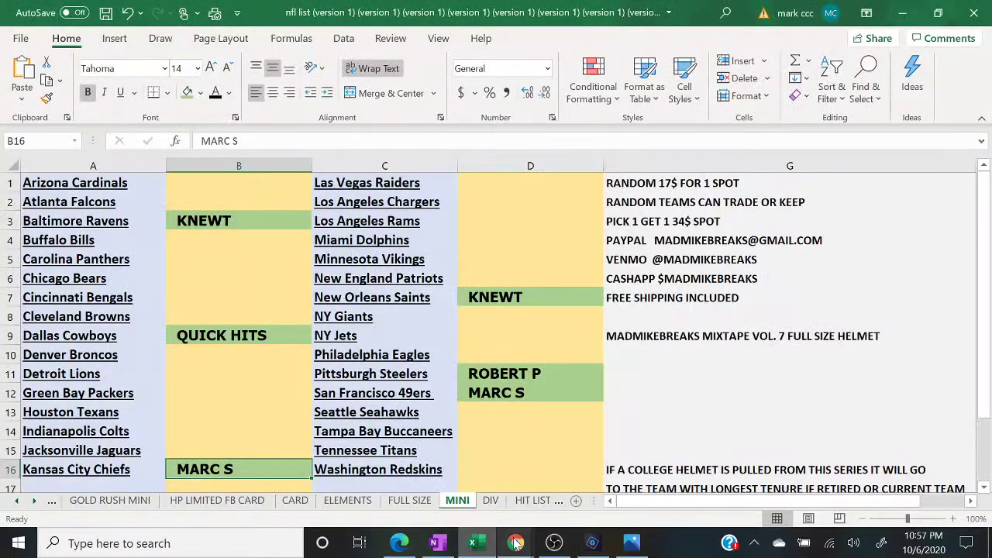
- Post '2 TO CLOSE MINI HELMET' and 'PICK 1 GET 3 40$ SPOT' in the live chat
mouse_move(516, 545)
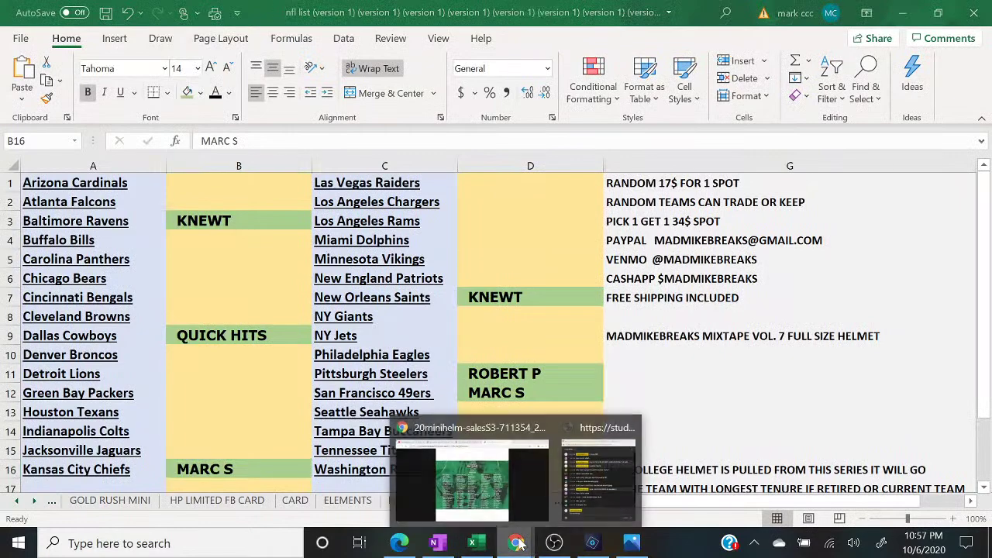
click(621, 477)
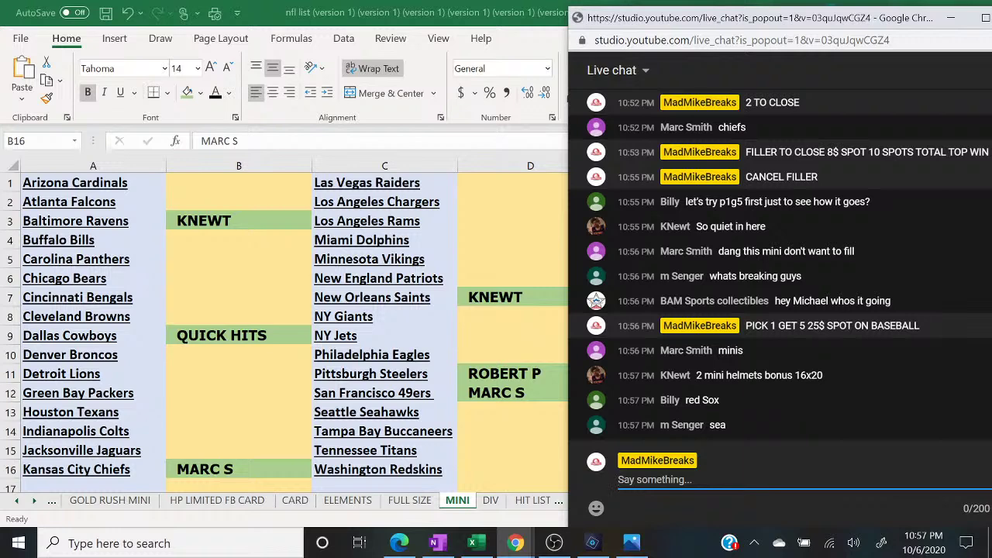
text(2 TO CLOSE MINI HELMET)
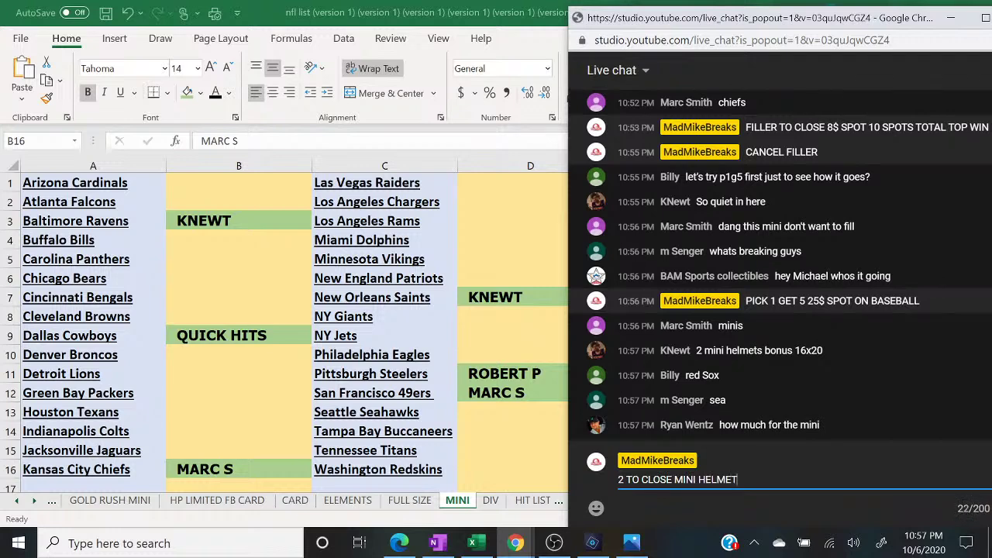
key(Return)
text(PICK 1 GET 3 40$ SPOT)
key(Return)
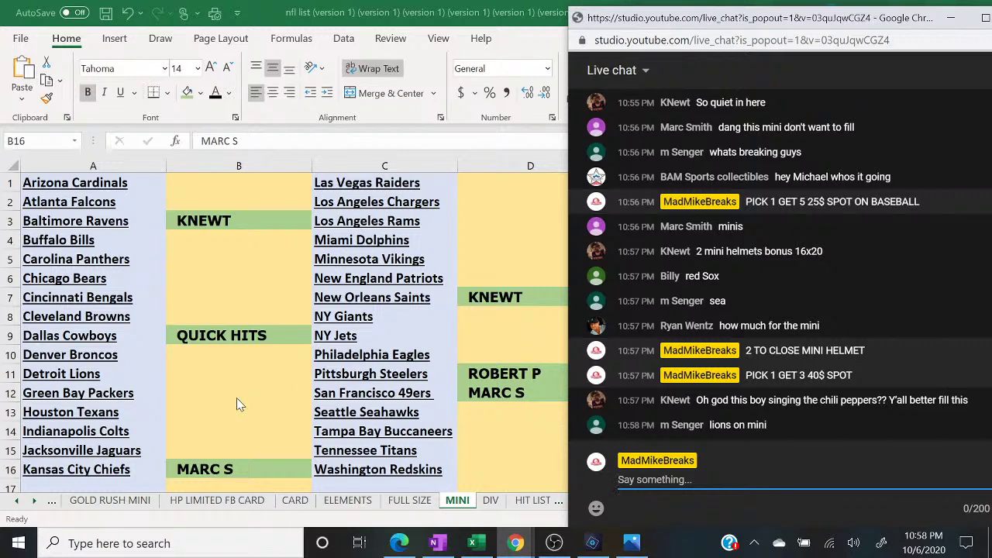
- Enter a buyer's name in MINI cell B11 beside Detroit Lions
click(202, 375)
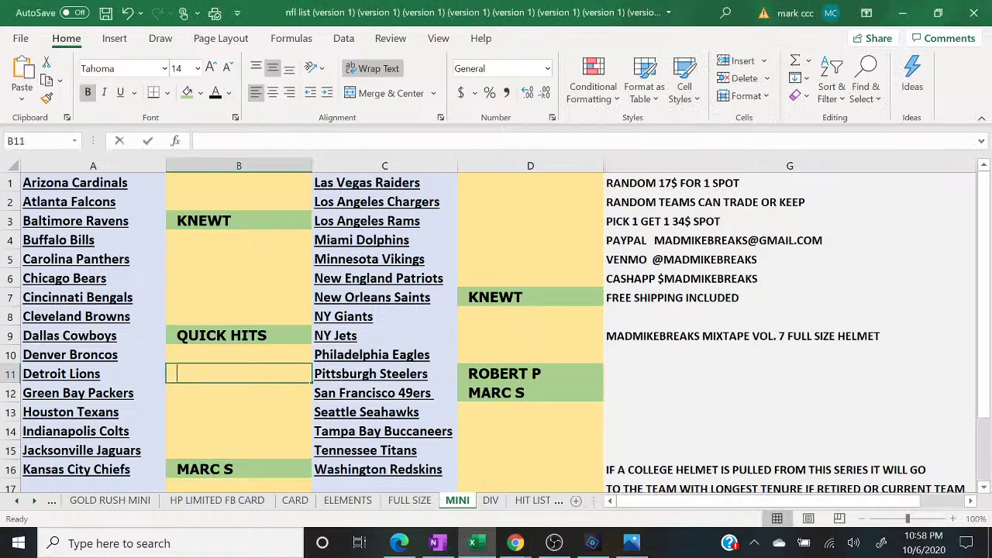
double_click(202, 375)
text(SENGER)
key(Return)
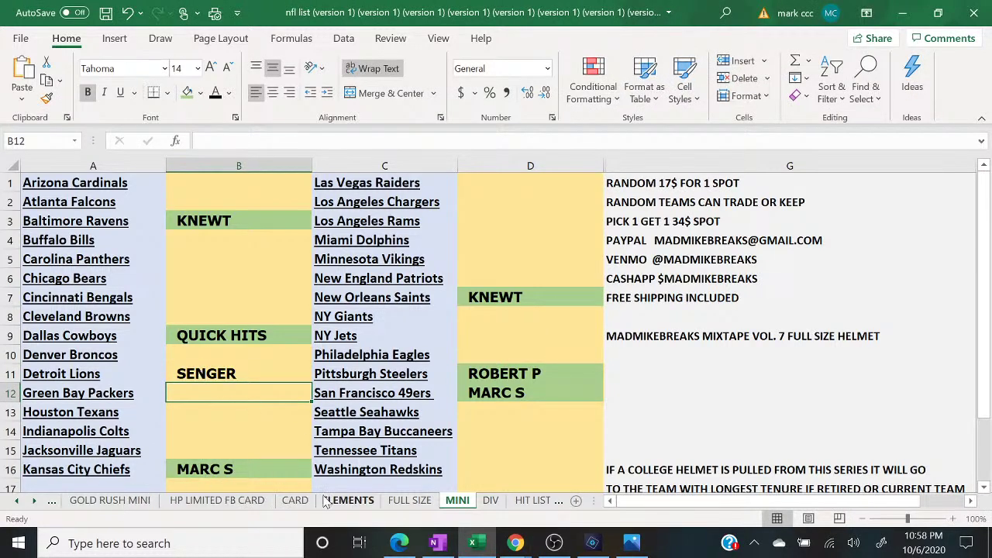
- Switch to the BASEBALL sheet and show the chat message held for review
click(56, 501)
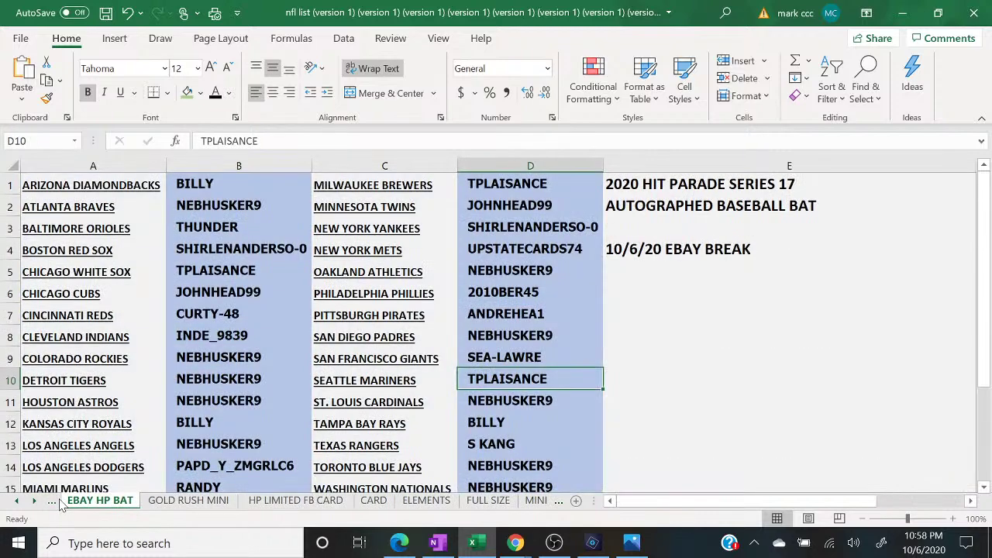
click(56, 501)
click(56, 500)
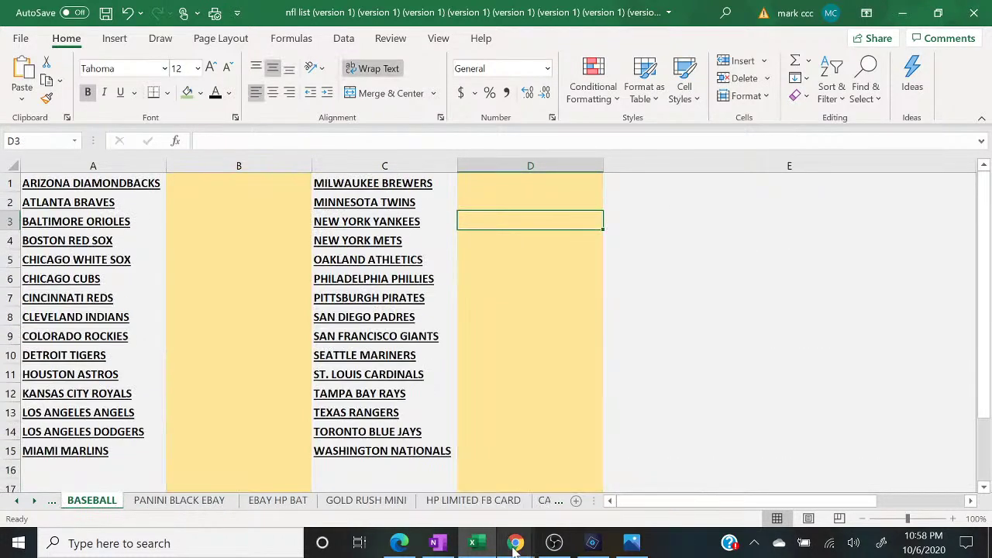
mouse_move(516, 541)
click(585, 501)
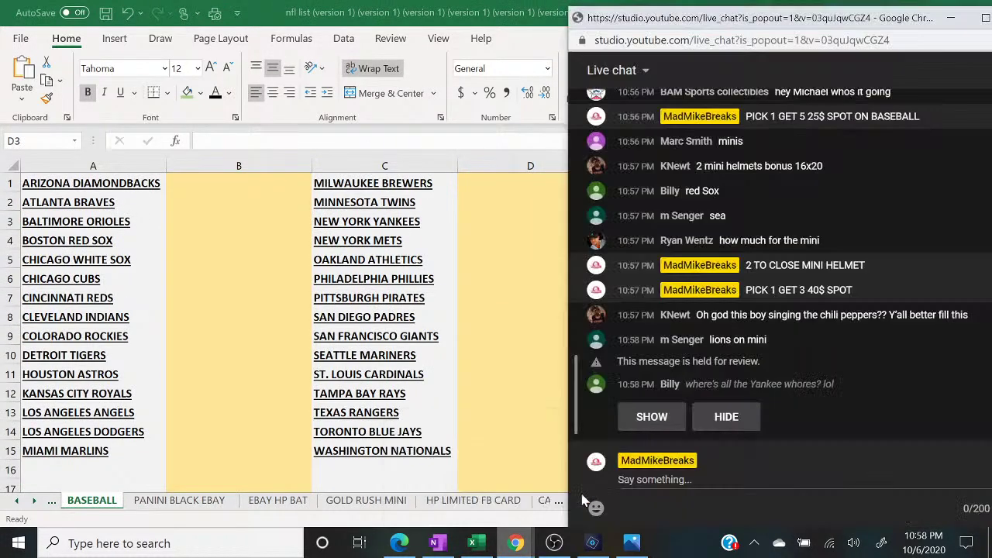
click(635, 416)
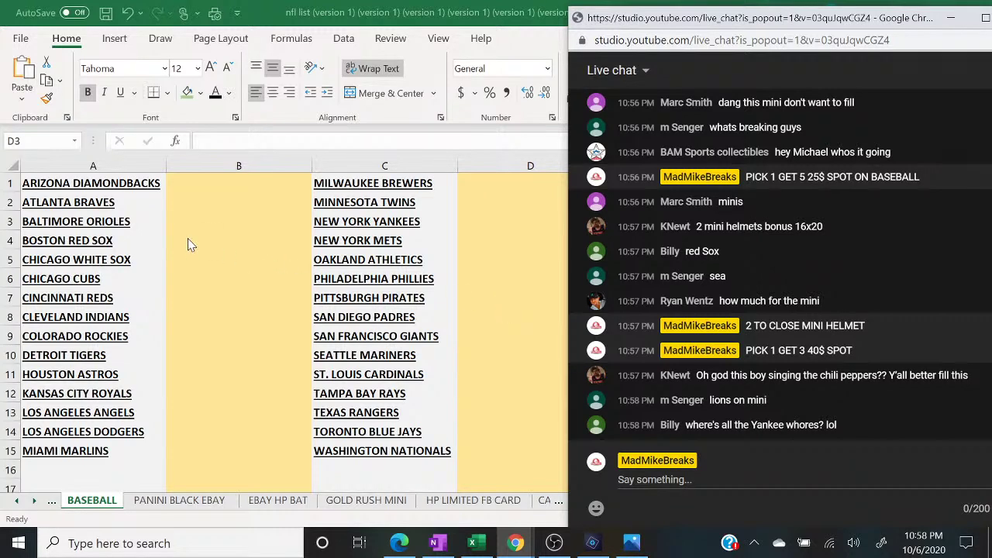
- Type a buyer's name in BASEBALL cell B4 beside Boston Red Sox
click(213, 253)
click(212, 249)
text(BILLY)
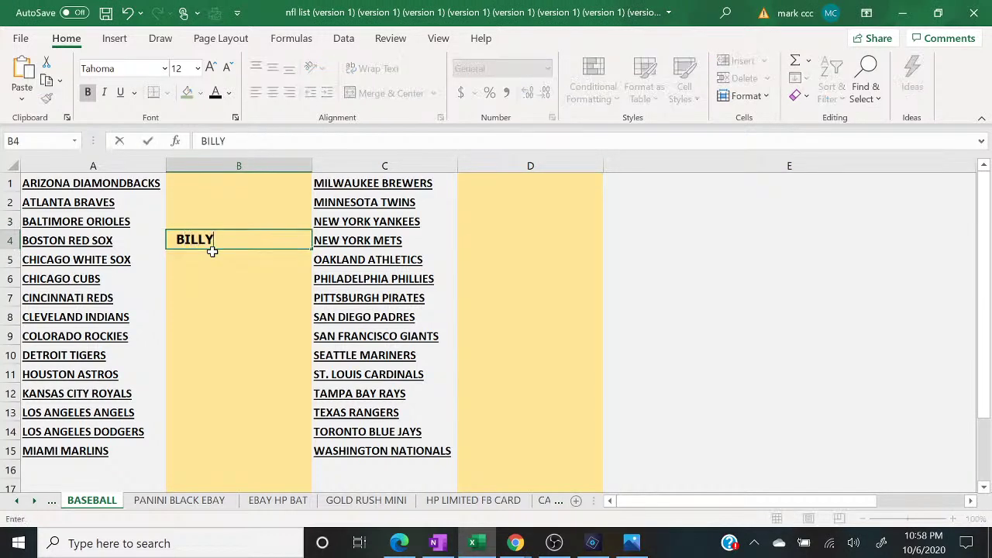
click(513, 544)
click(601, 469)
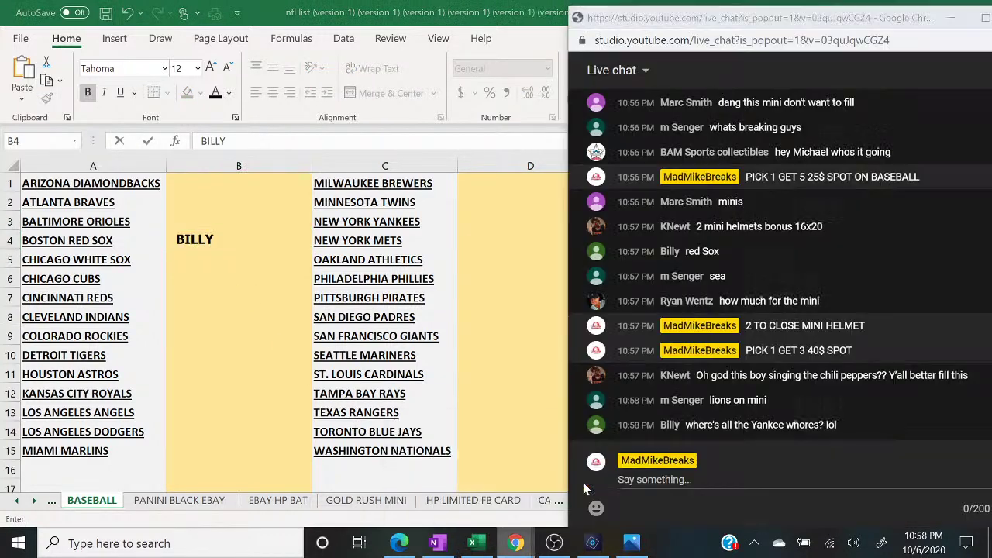
- Enter a buyer's name in D10 beside Seattle Mariners, then return to MINI
click(501, 360)
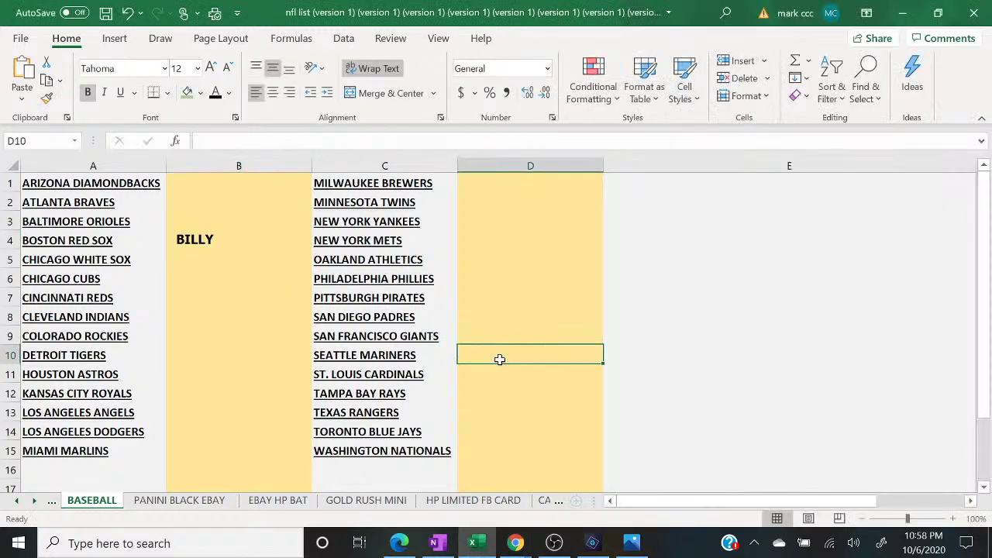
text(SENGER)
key(Return)
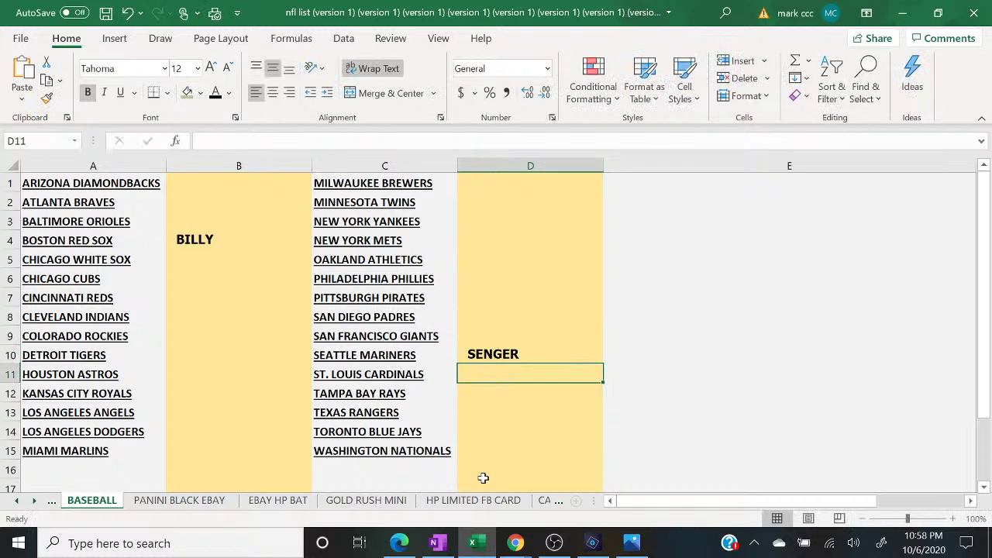
click(561, 501)
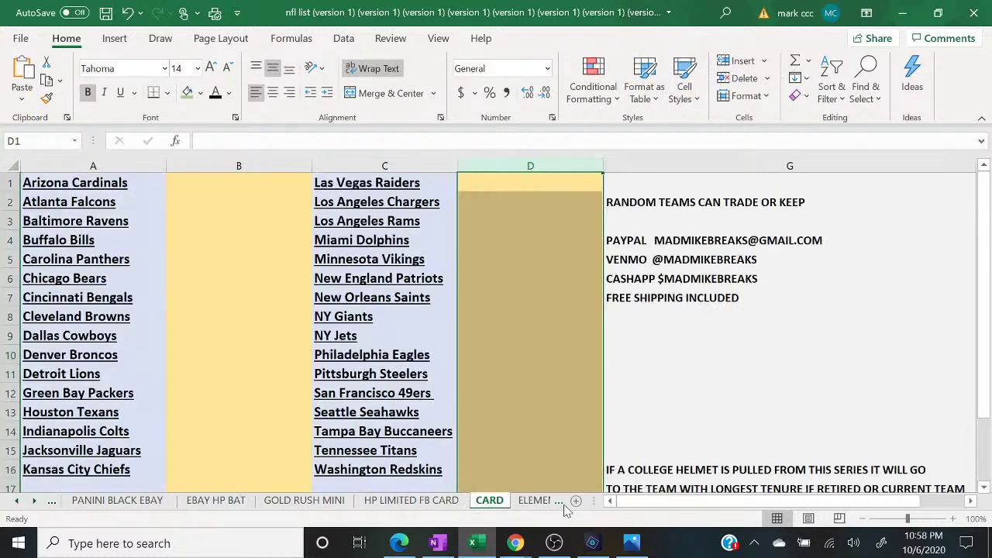
click(561, 501)
click(545, 502)
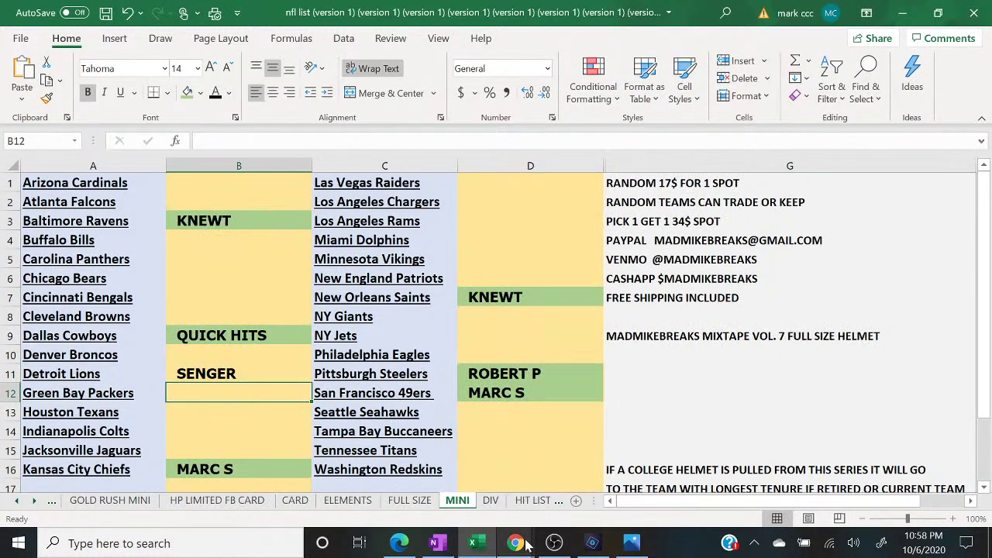
click(593, 472)
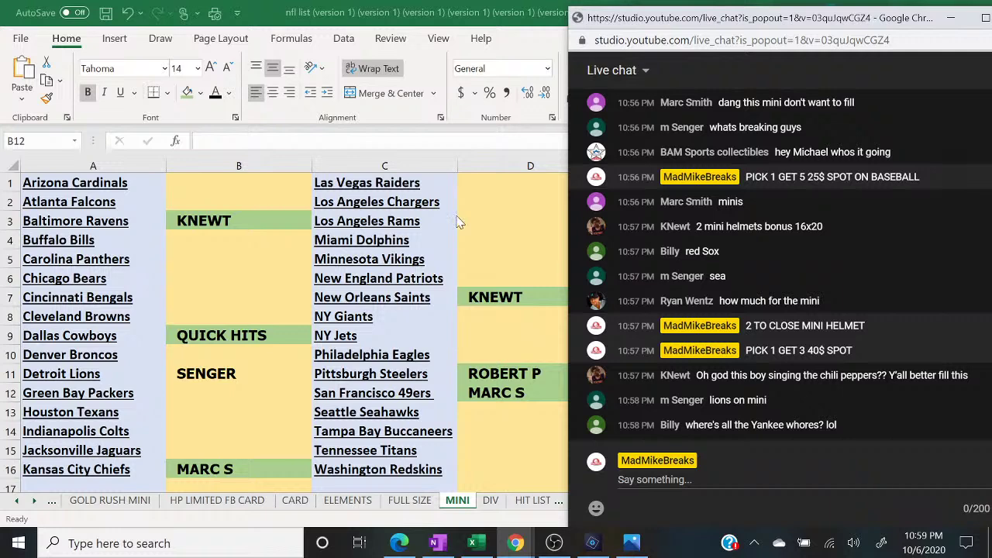
- Review the random.org name list and the Gold Rush baseball checklist, then return to Excel
click(400, 545)
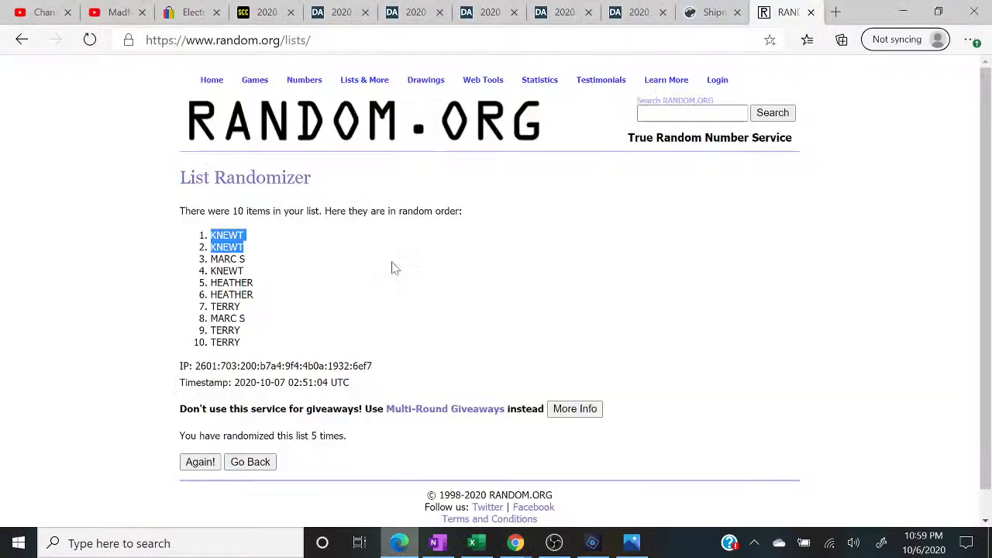
click(273, 13)
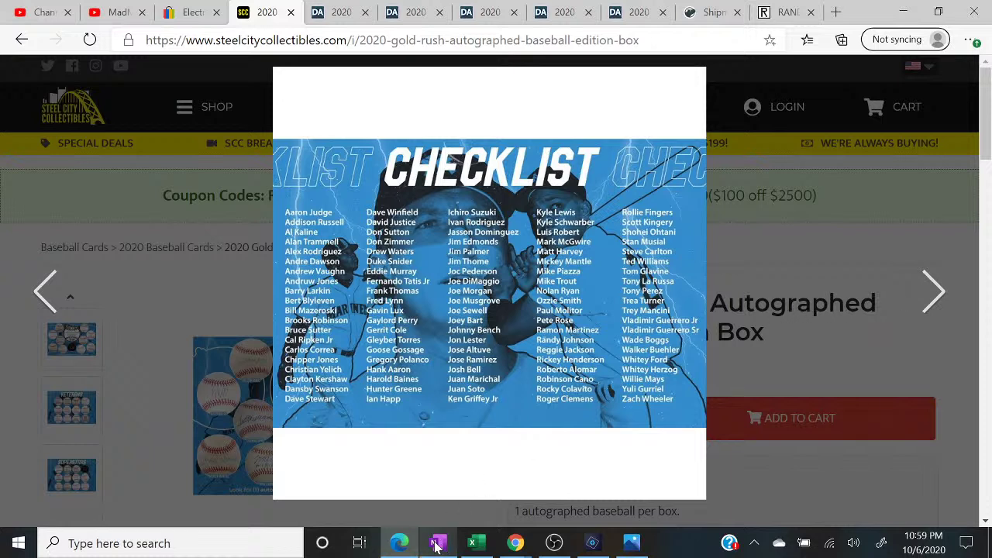
click(472, 543)
- Post '1 TO CLOSE MINI HELMETS' in live chat and show the held viewer message
mouse_move(517, 547)
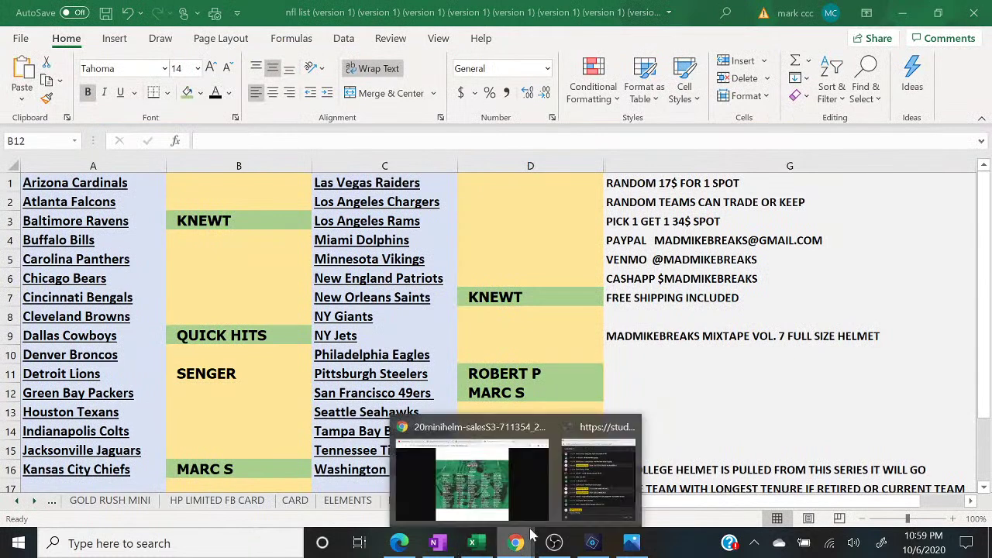
click(593, 488)
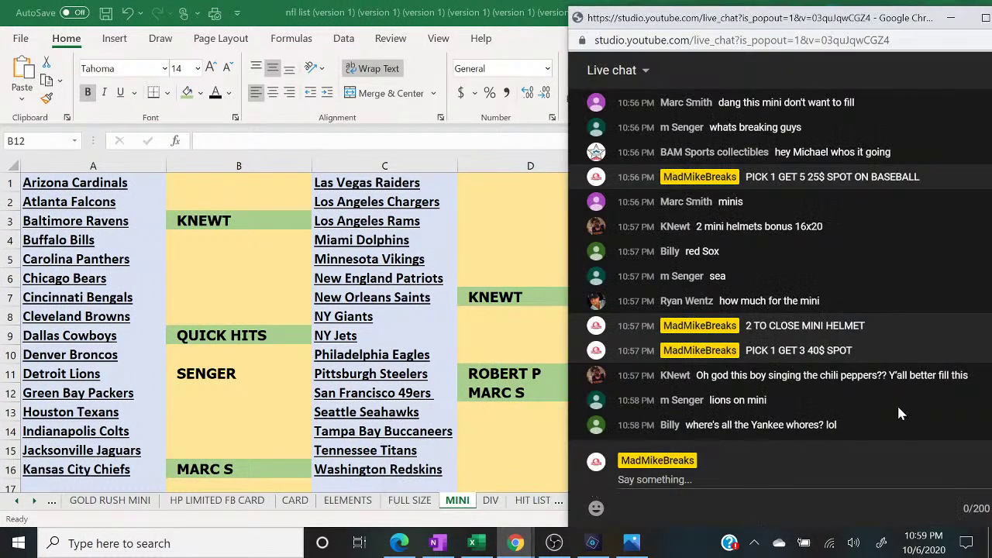
click(756, 462)
text(1 TO CLOSE )
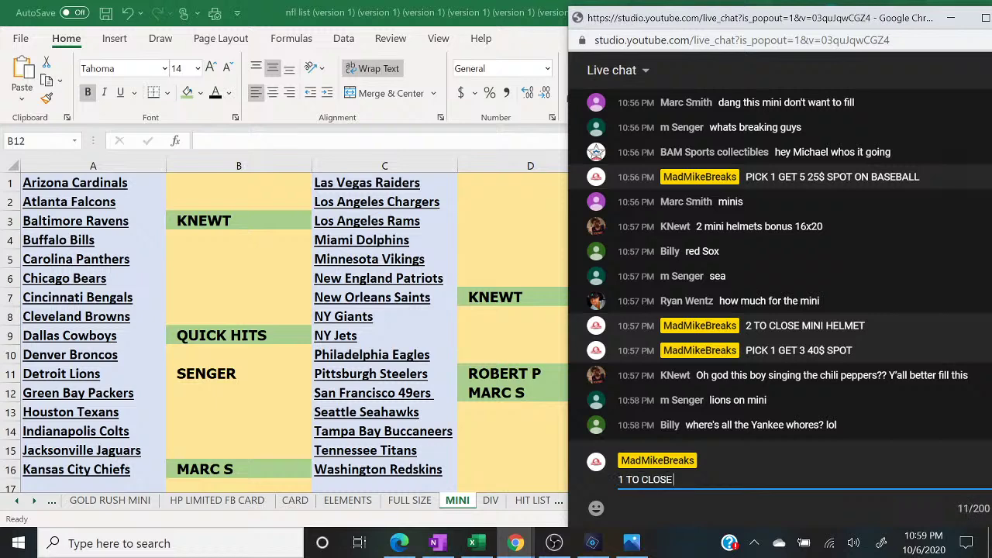
text(MINI HELMETS)
key(Return)
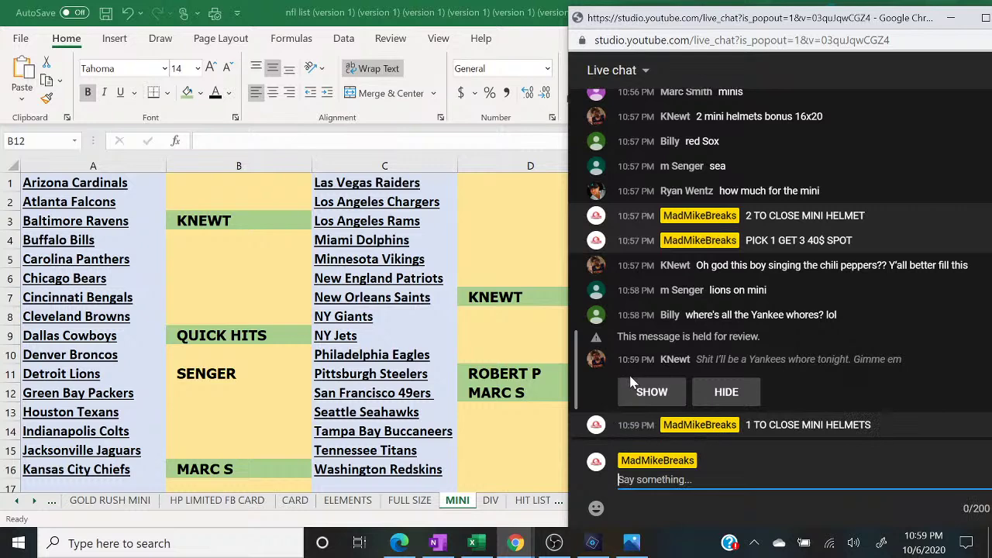
click(727, 392)
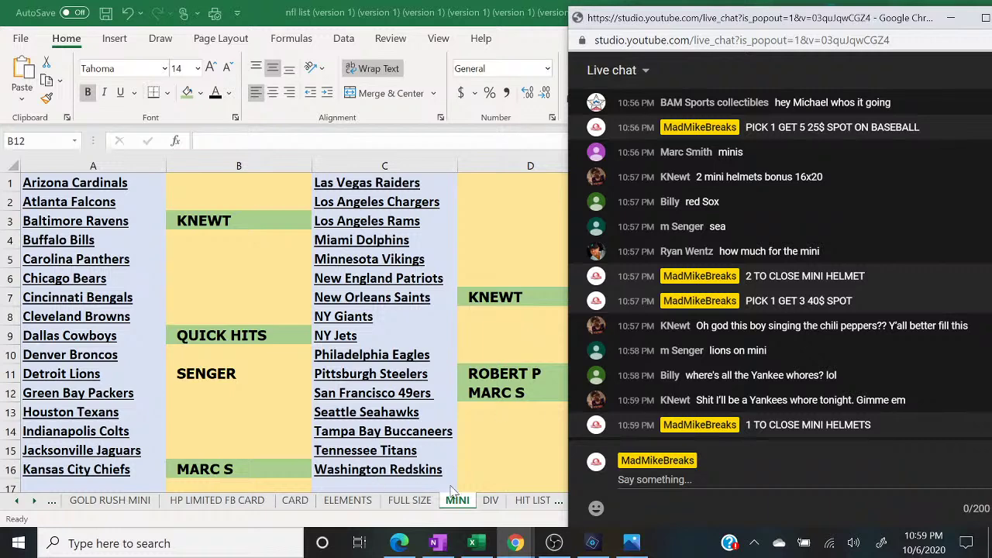
- Enter a buyer's name in BASEBALL cell D3 beside New York Yankees
click(54, 502)
click(56, 501)
click(56, 502)
click(56, 501)
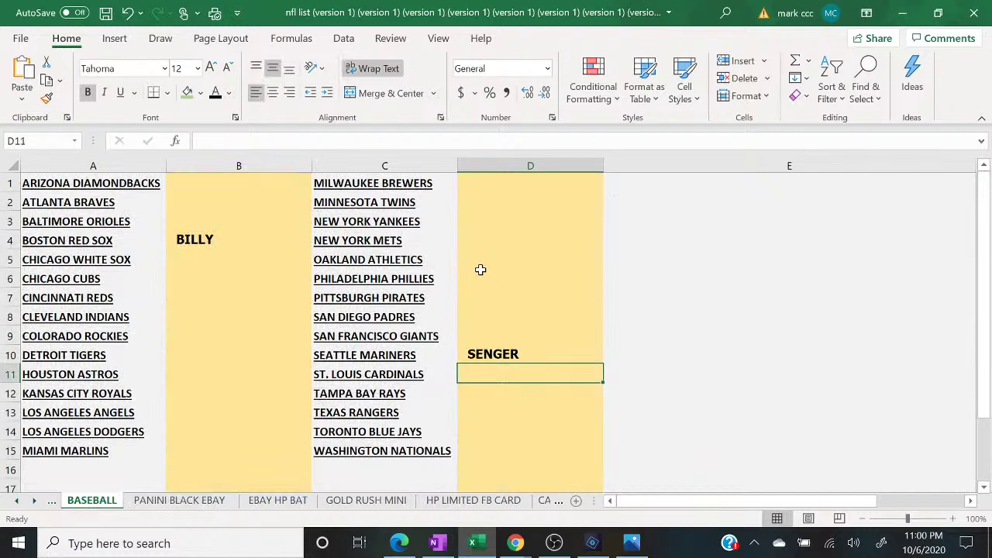
click(496, 226)
text(KNEWT)
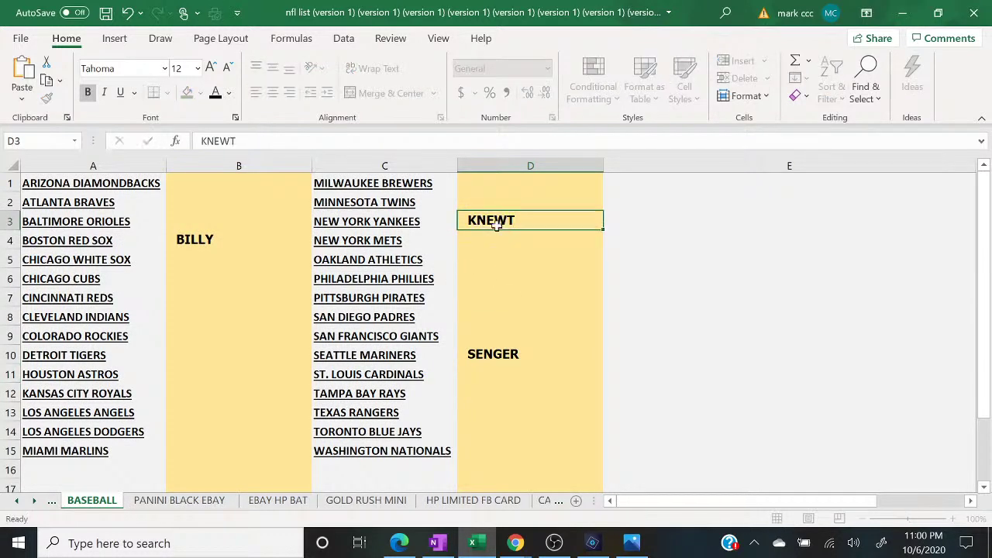
key(Return)
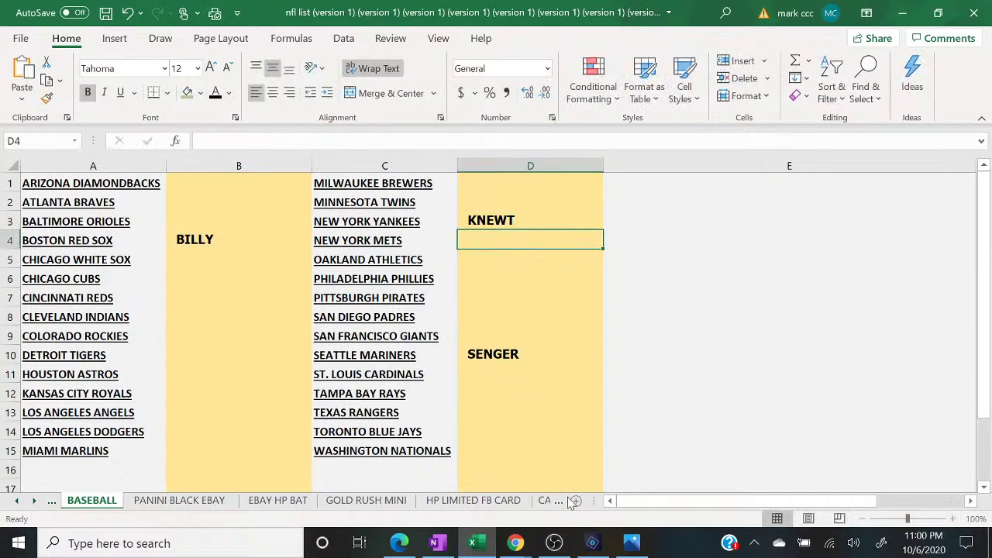
- Go back to the MINI sheet with the live chat alongside
click(560, 503)
click(559, 503)
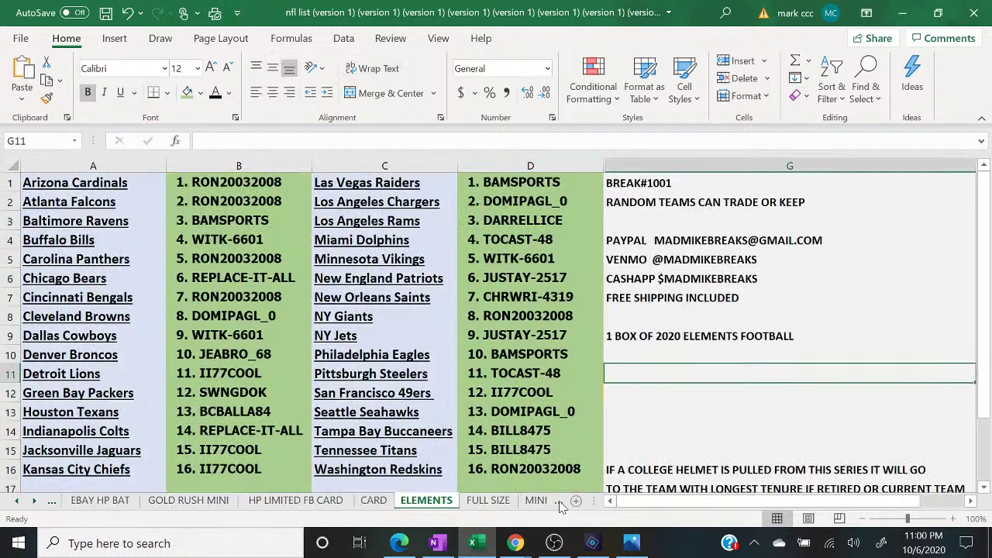
click(560, 503)
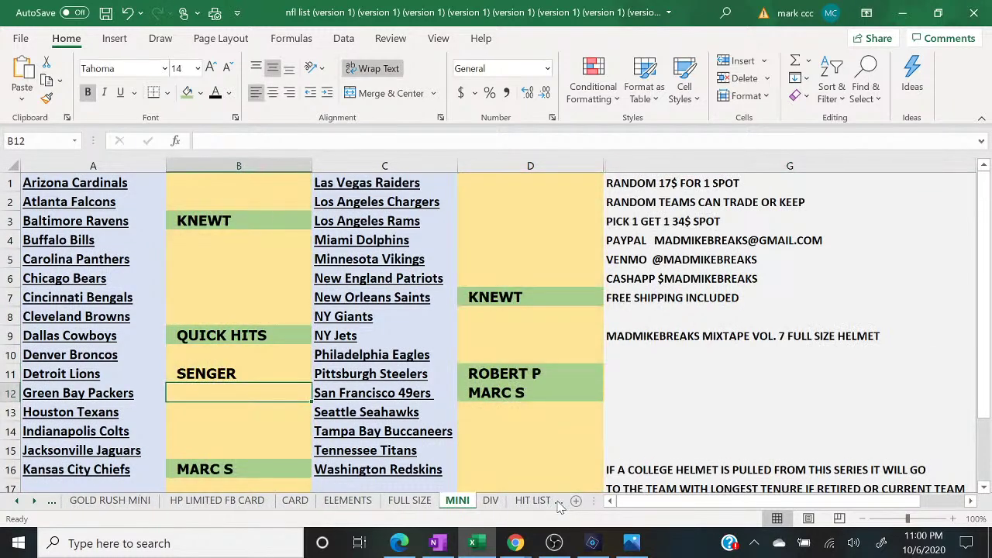
mouse_move(516, 543)
click(589, 473)
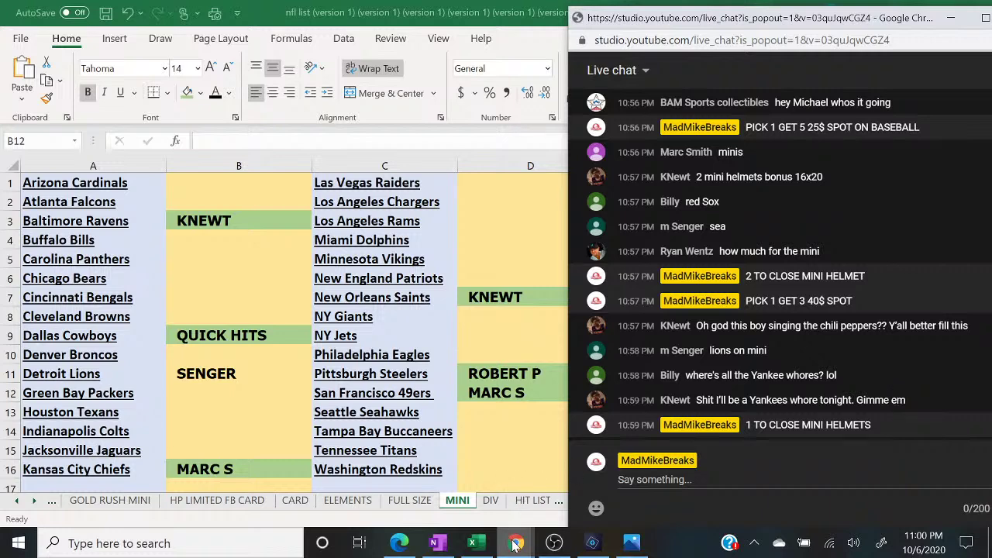
mouse_move(514, 542)
click(489, 487)
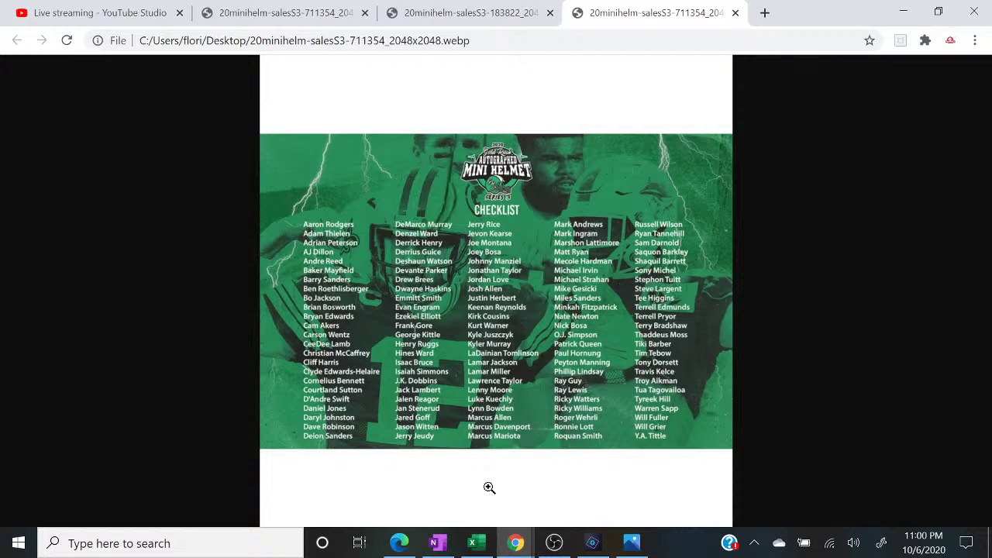
click(479, 546)
mouse_move(516, 545)
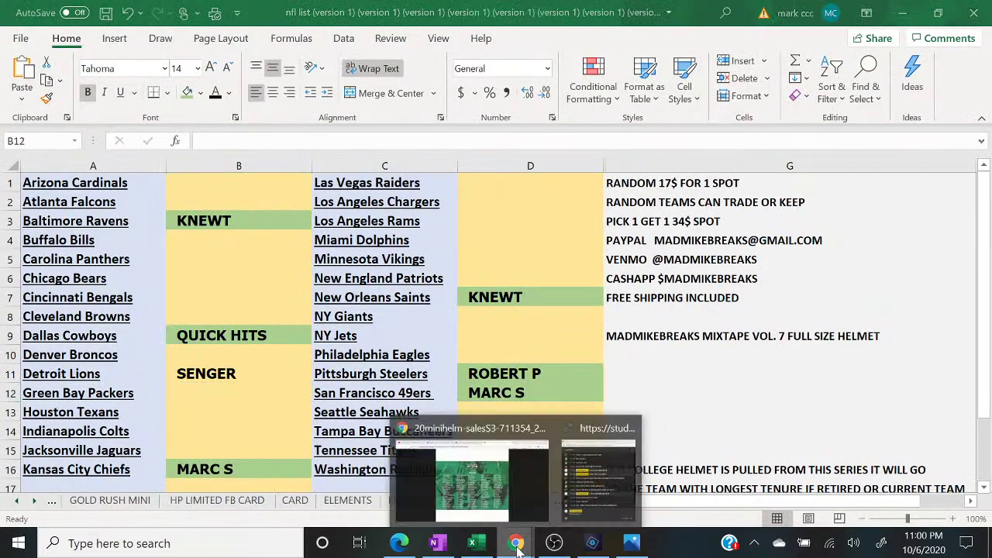
click(590, 500)
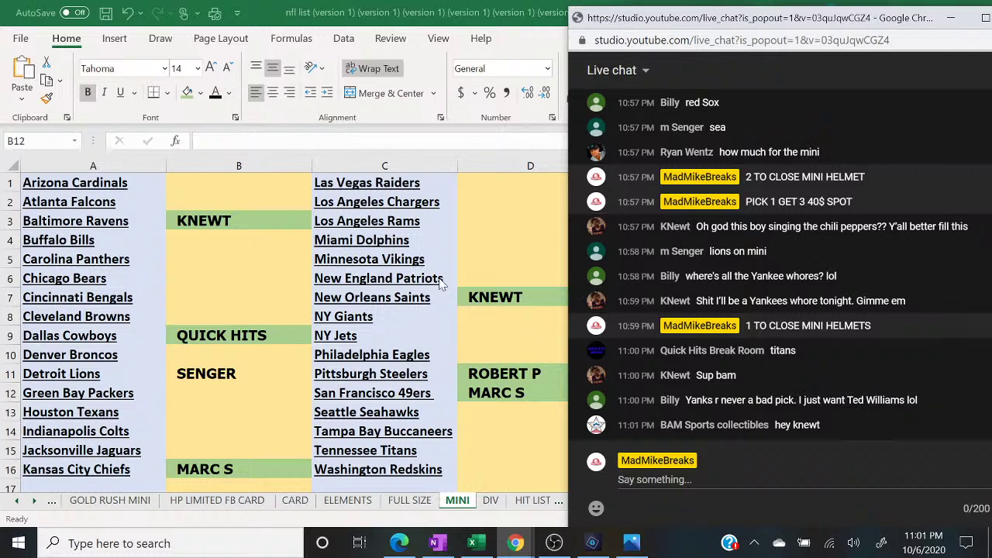
click(389, 282)
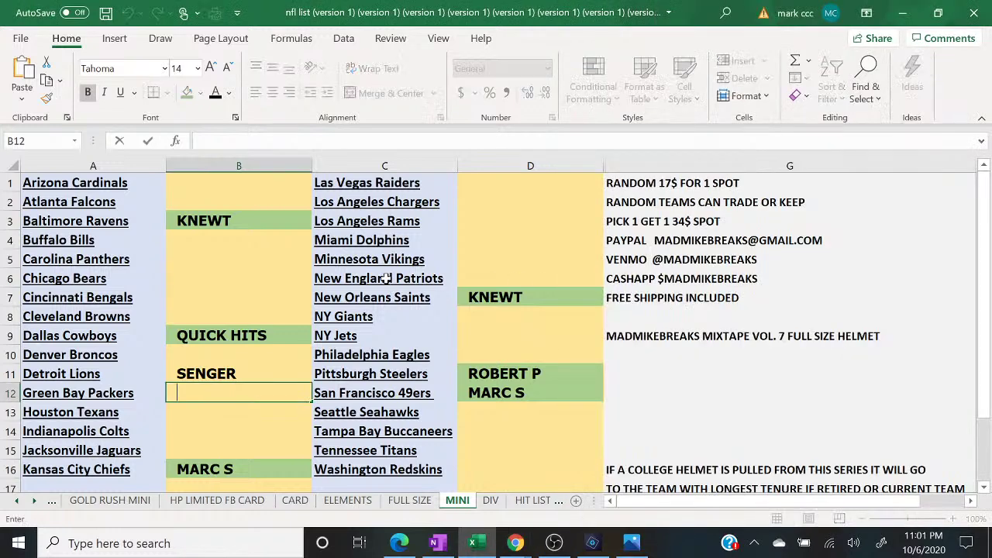
- Fill the New England Patriots and Tennessee Titans cells green, then select Detroit Lions buyer cell B11
click(188, 92)
key(Down)
key(Down)
key(Down)
key(Down)
key(Down)
key(Down)
key(Down)
key(Down)
key(Down)
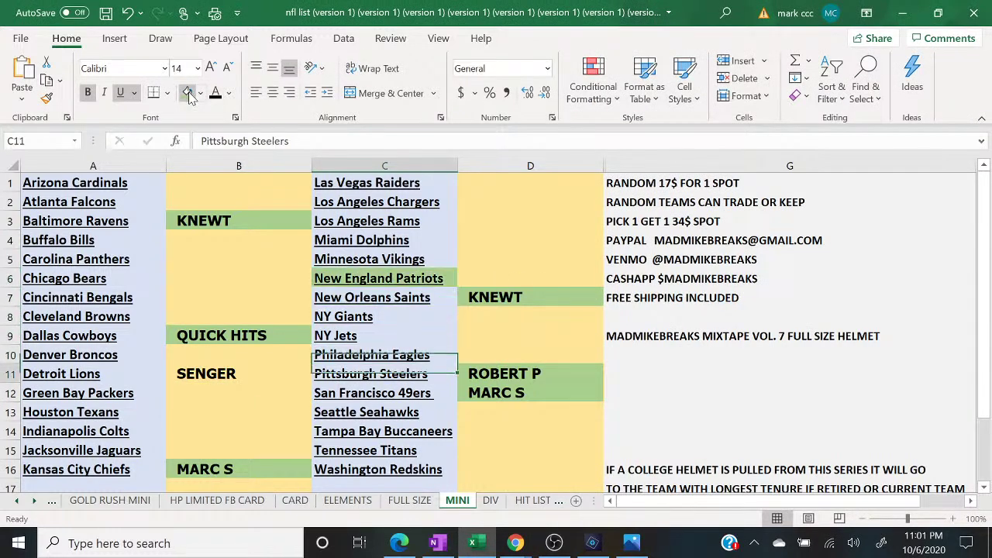
click(187, 92)
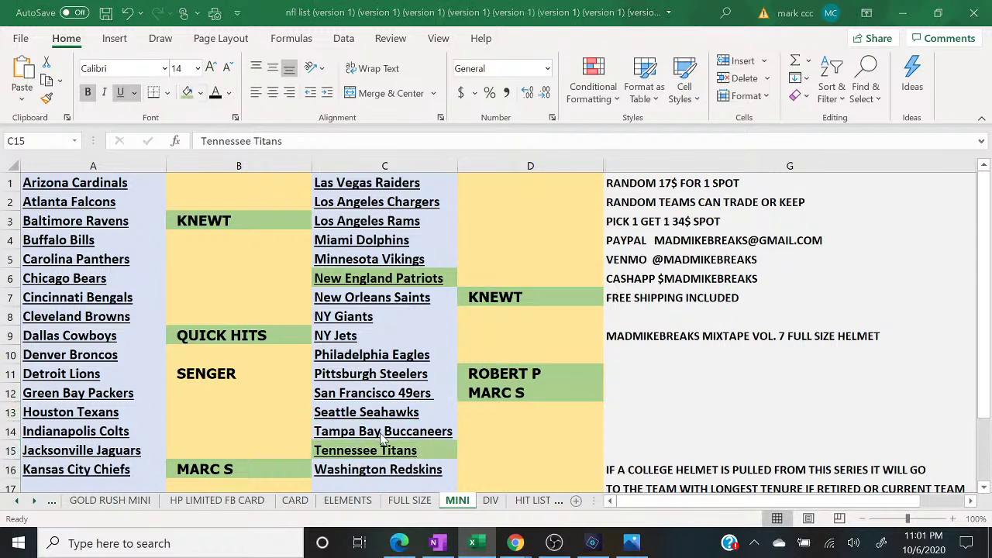
click(516, 542)
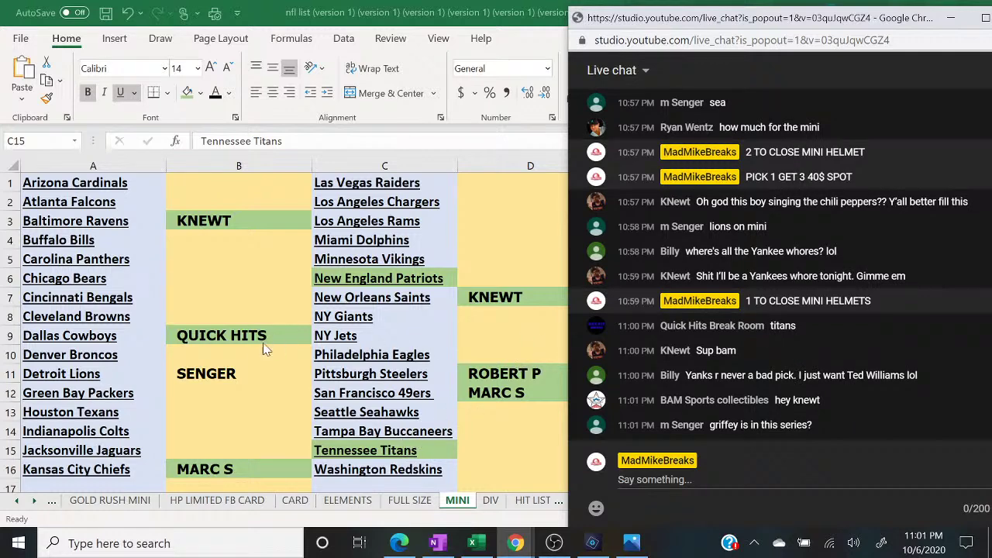
key(alt+Tab)
click(248, 369)
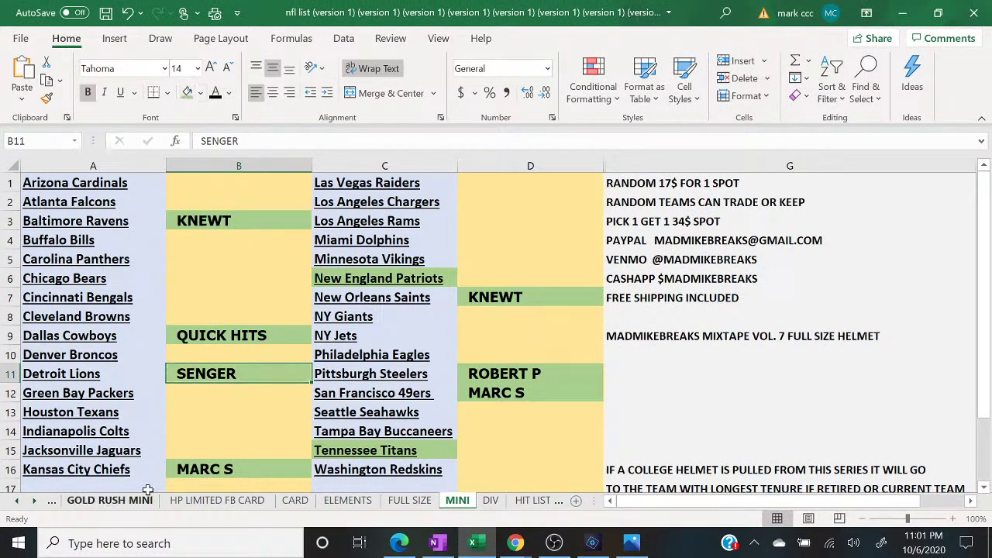
click(397, 544)
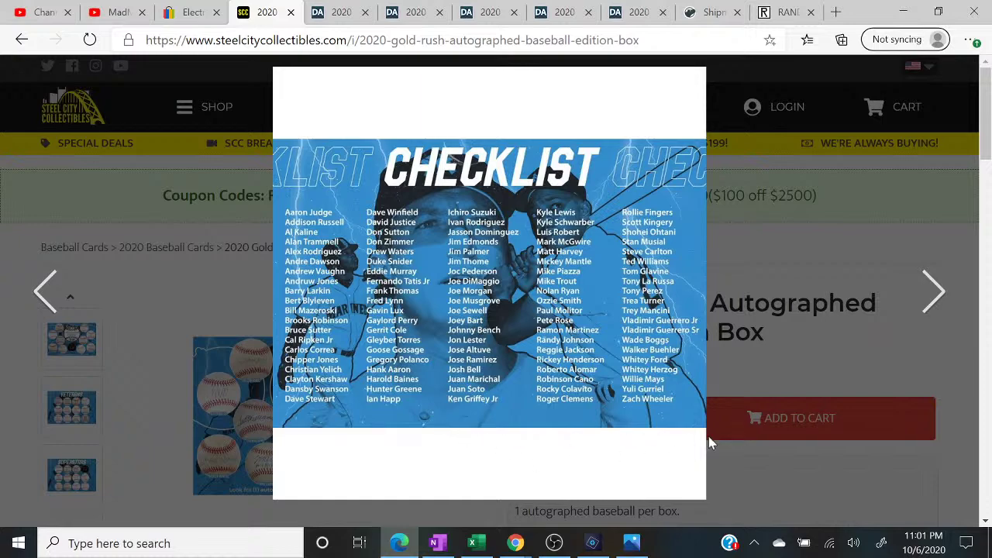
- Close the enlarged checklist, bring live chat over Excel, and show the held message
click(741, 489)
click(475, 542)
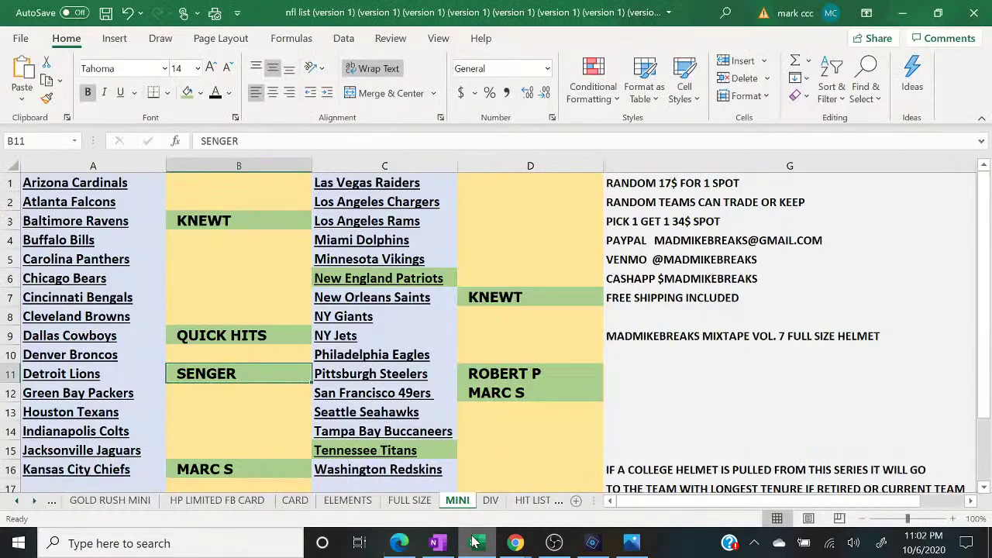
mouse_move(515, 543)
click(608, 457)
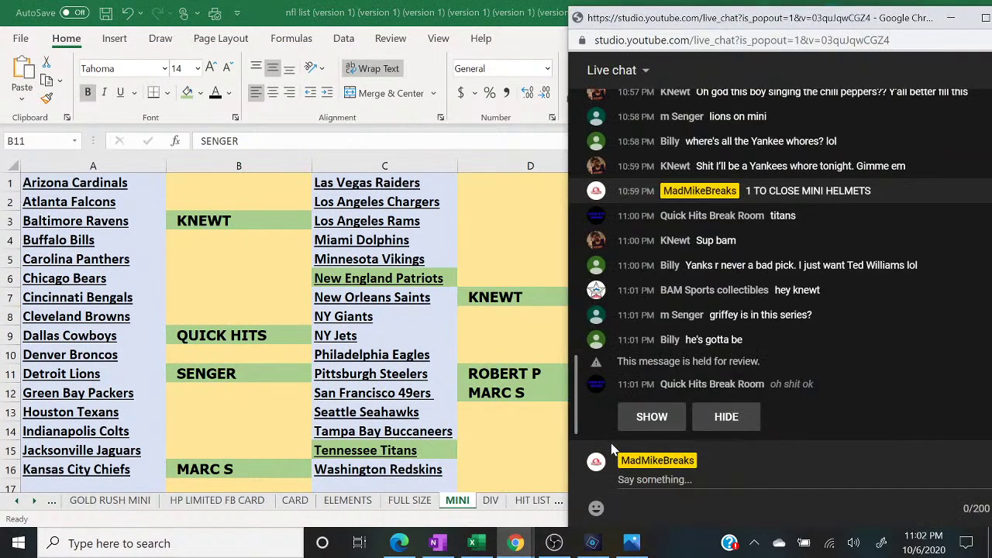
click(643, 422)
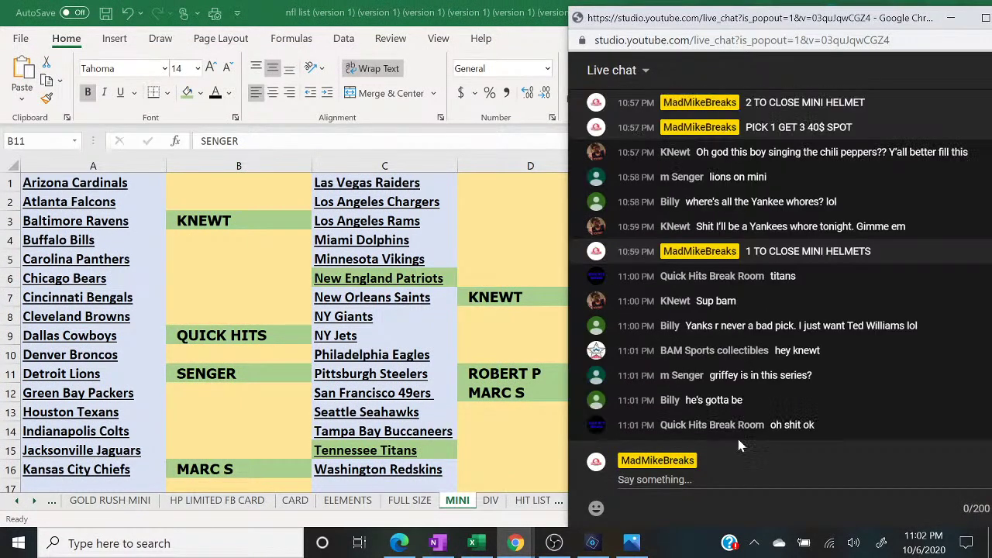
click(760, 473)
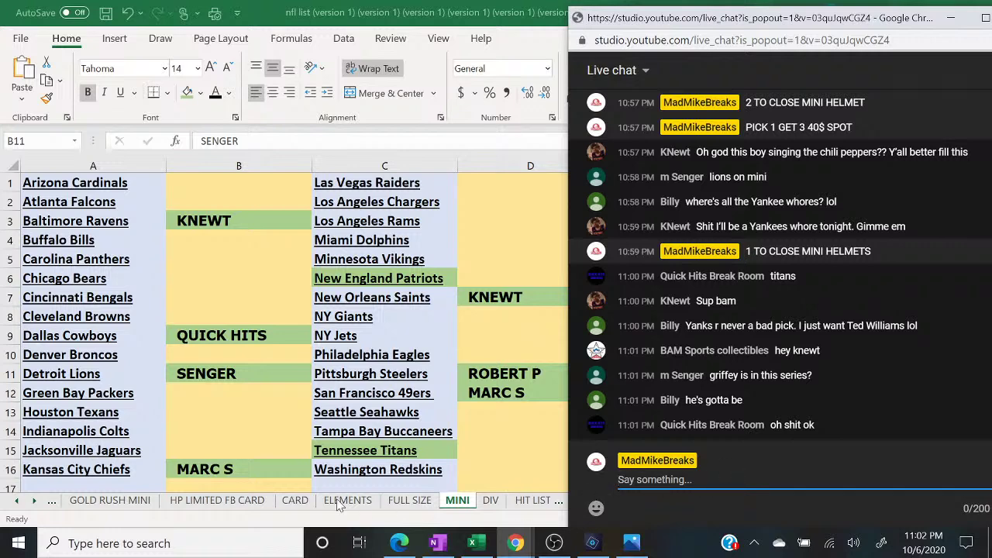
- Shade BASEBALL buyer cell D10 beside Seattle Mariners green, then return to MINI
click(58, 503)
click(58, 503)
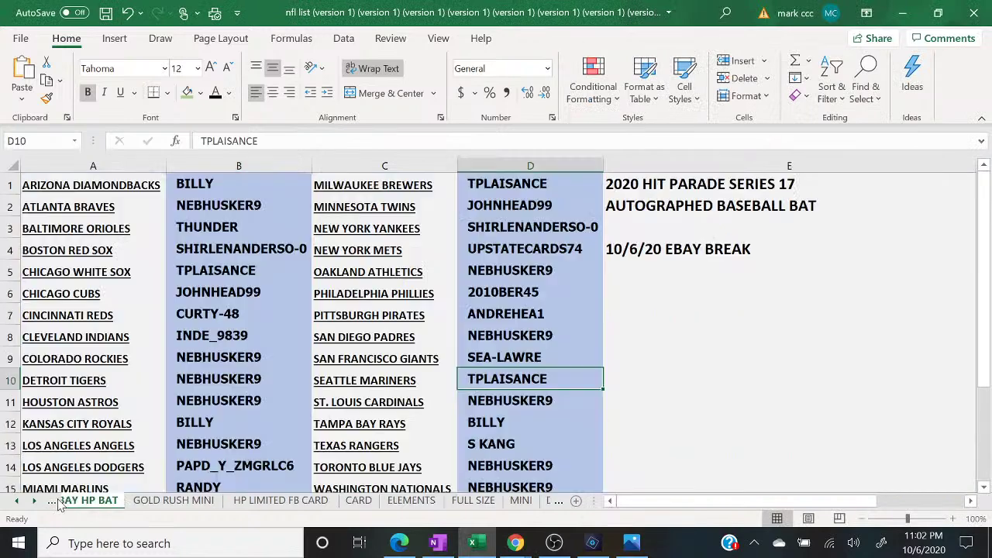
click(59, 503)
click(59, 503)
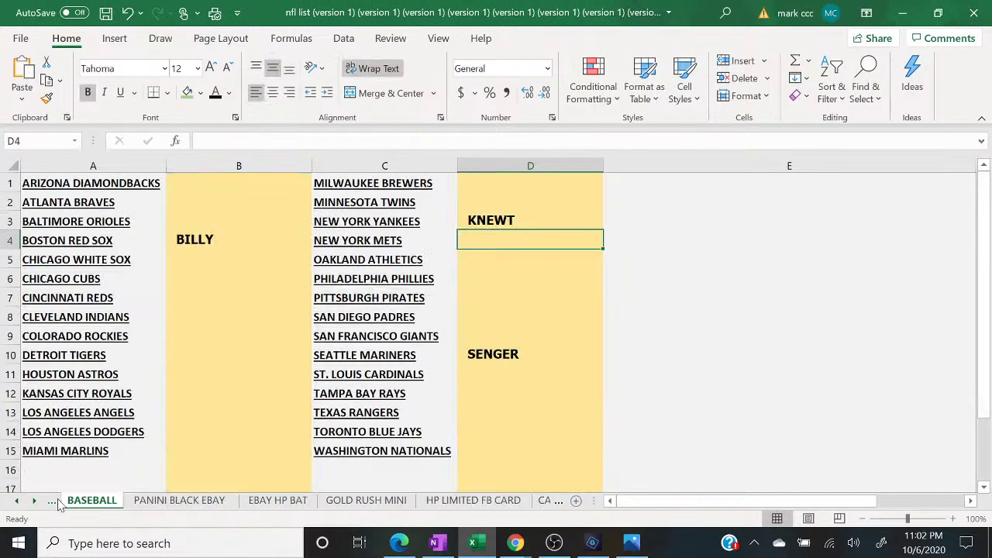
click(478, 353)
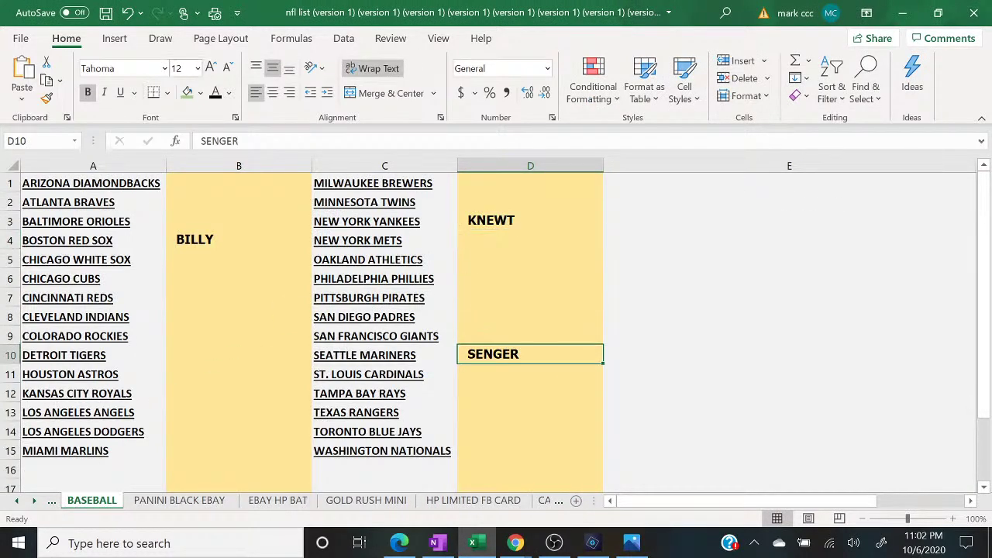
click(186, 92)
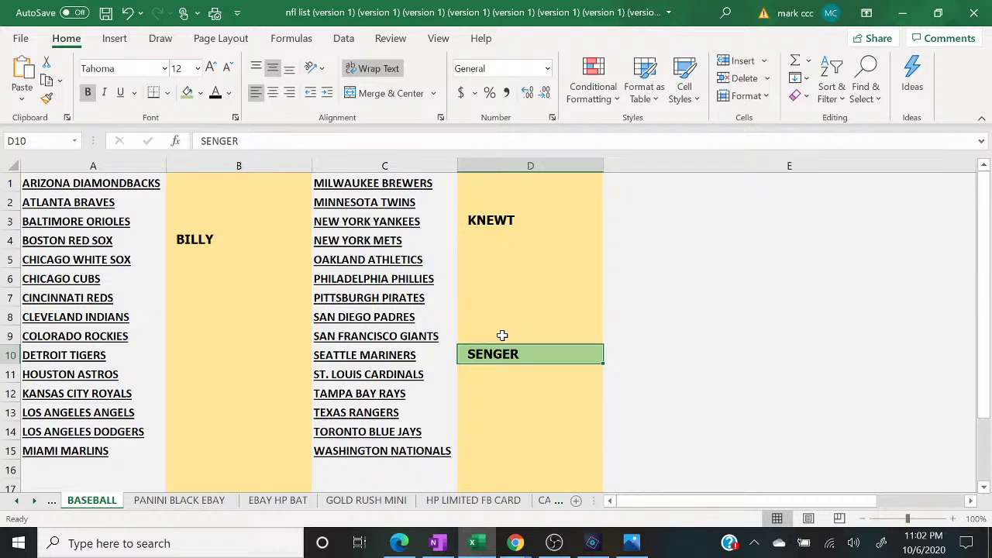
click(558, 502)
click(558, 502)
click(559, 502)
click(558, 502)
- Post 'FILLER TO CLOSE MINI HELMET BREAK 10$ SPOT 4 SPOTS TOTAL TOP SPOT WINS' in live chat
mouse_move(516, 544)
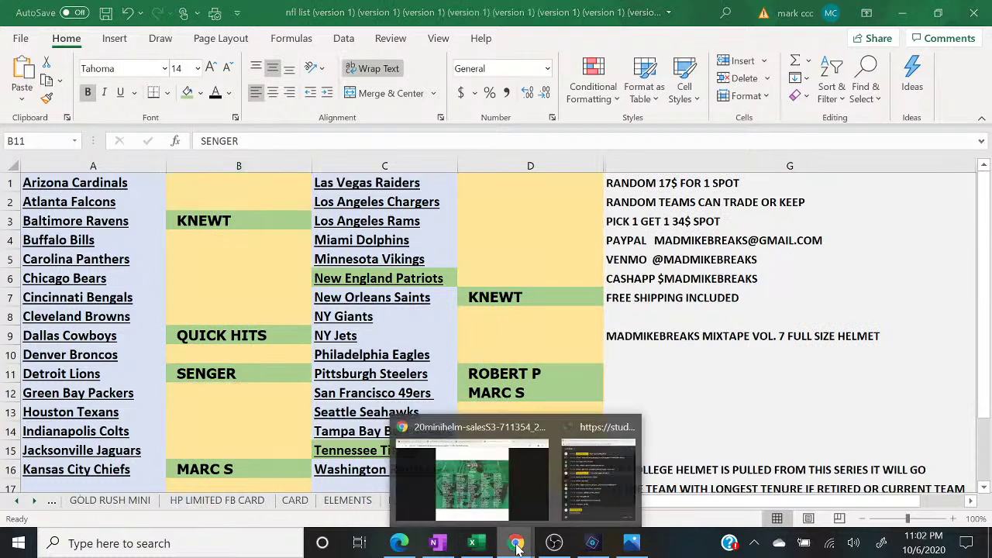
click(586, 510)
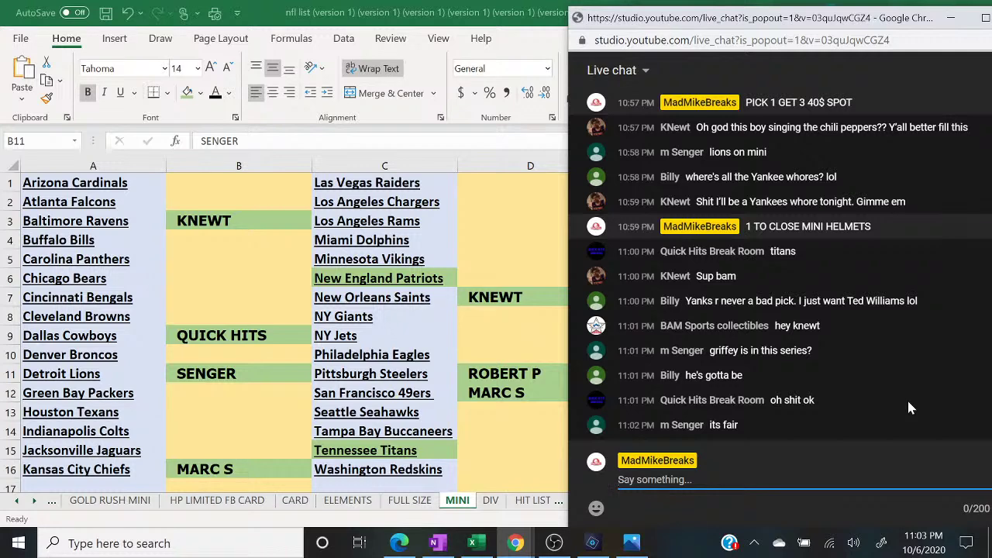
text(FILLER TO CLOS)
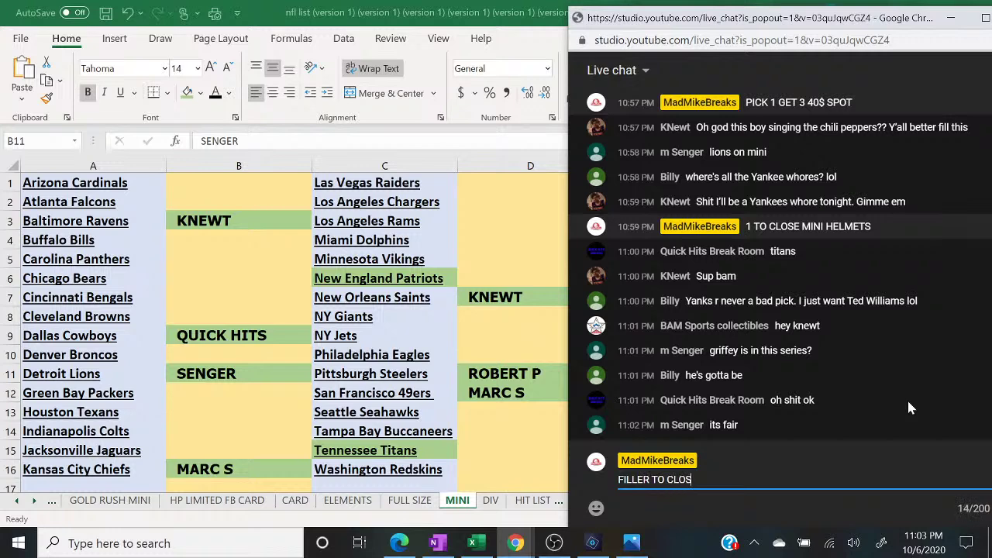
text(E MINI HELMET BREAK 10$ SPOT 4 SPO)
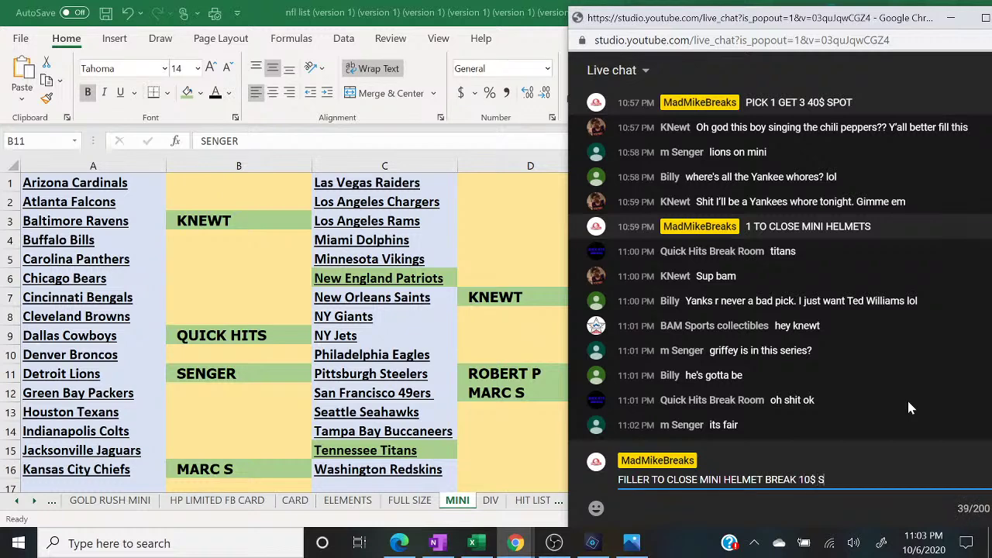
text(TS TOTAL TOP SPOT WINS)
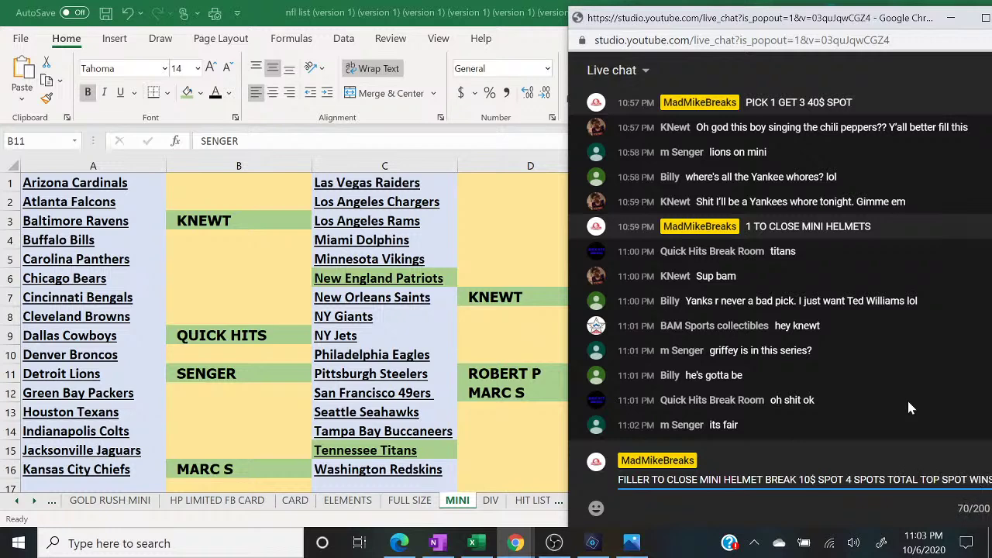
key(Return)
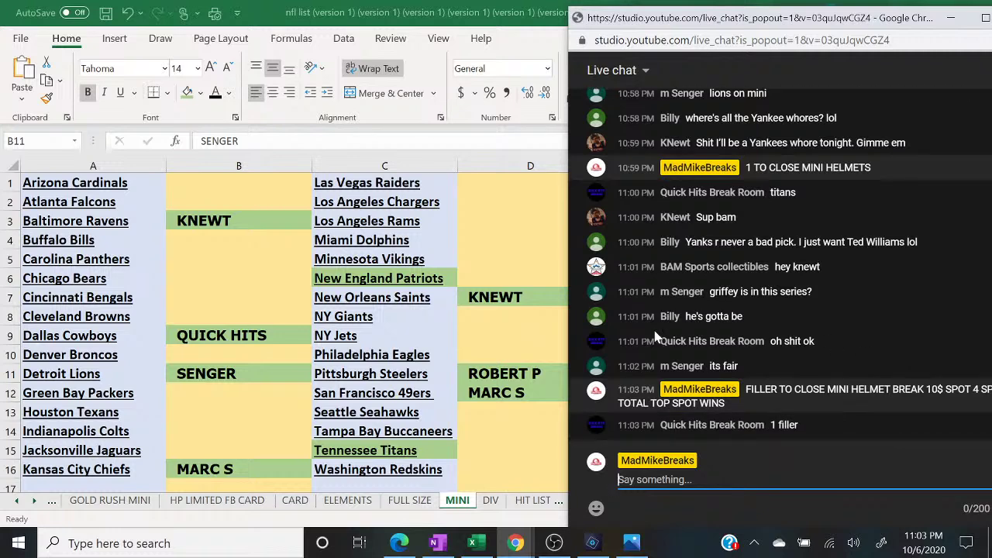
click(399, 545)
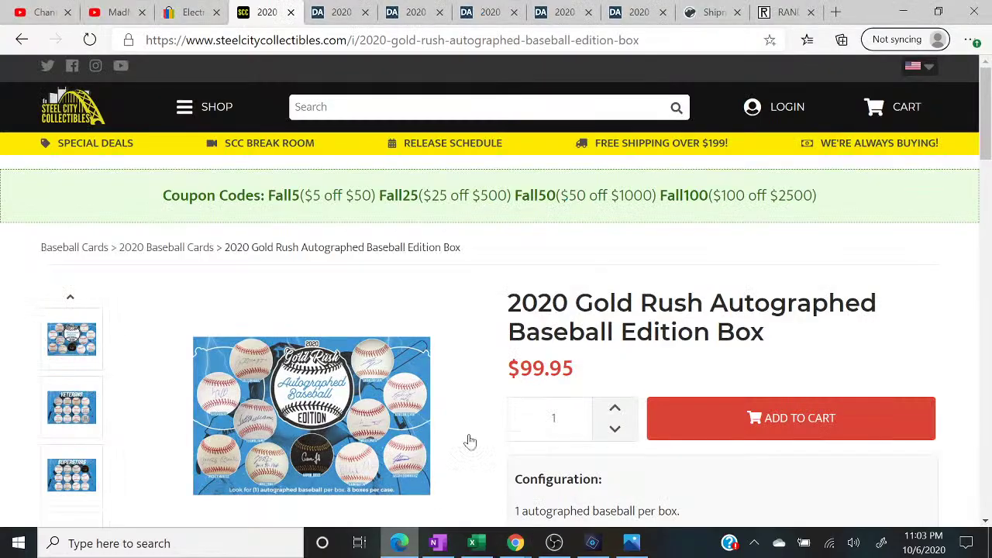
- Open a fresh RANDOM.ORG List Randomizer form from the list results
click(773, 20)
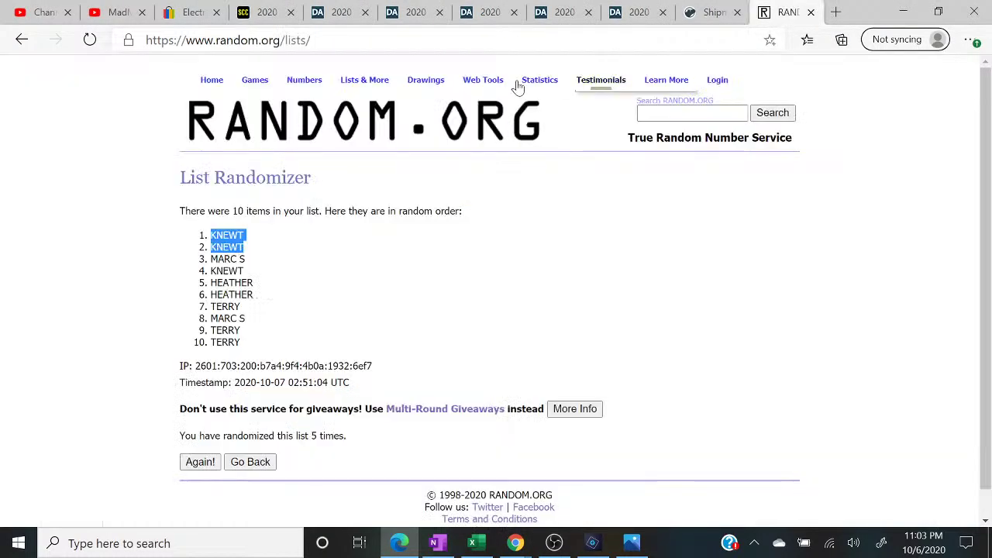
mouse_move(385, 82)
click(385, 102)
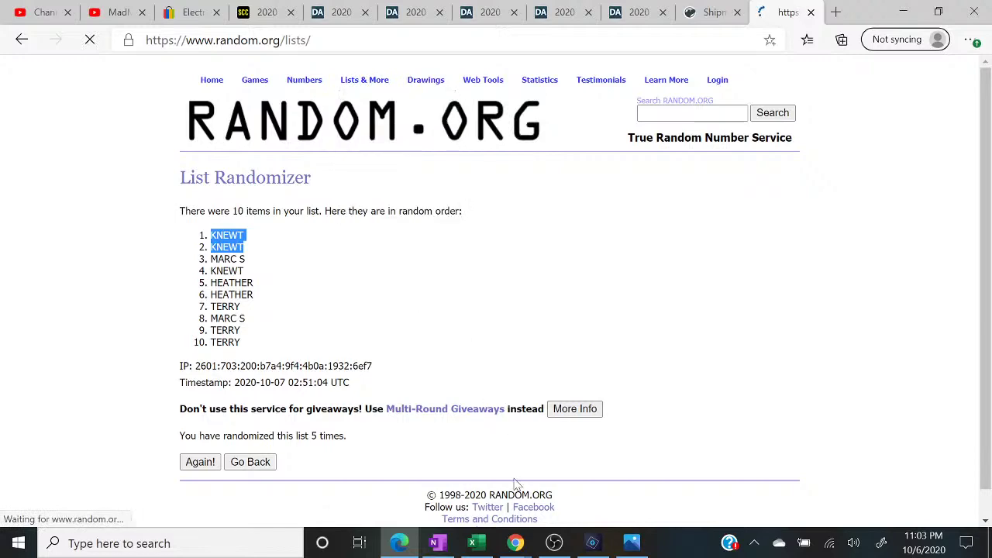
mouse_move(516, 542)
click(581, 503)
- Enter the first filler buyer's name in the list box
click(186, 335)
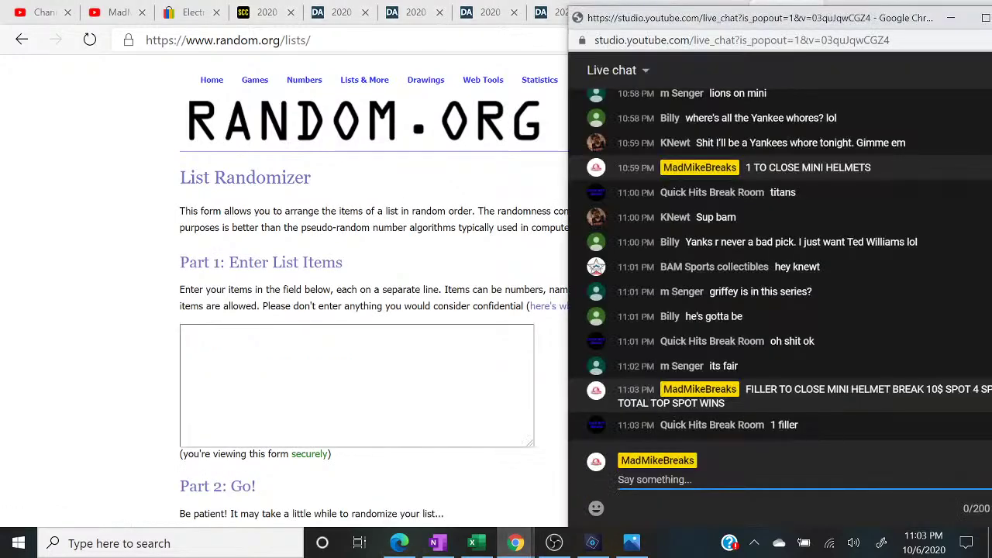
text(QUICK HITS)
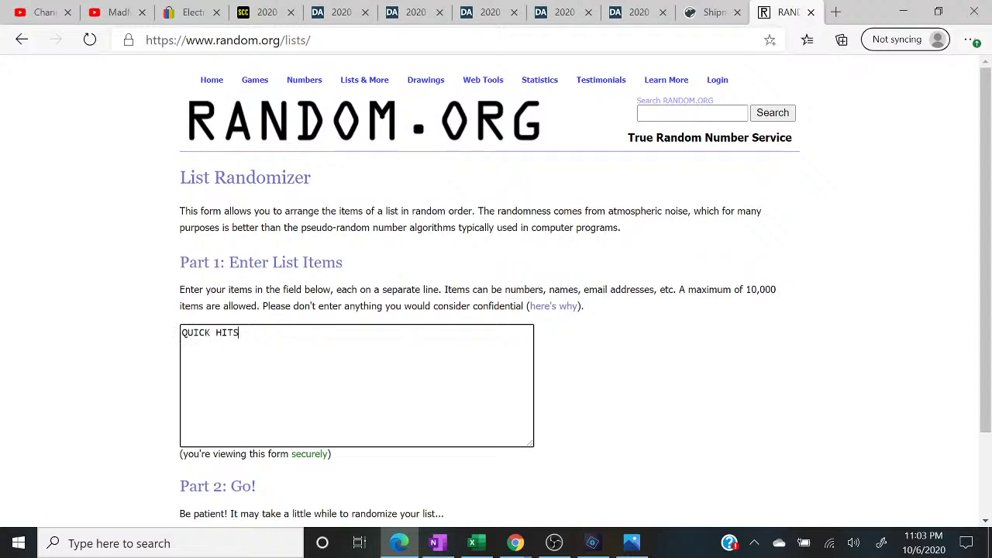
- Add the second filler buyer's name on its own line
mouse_move(515, 543)
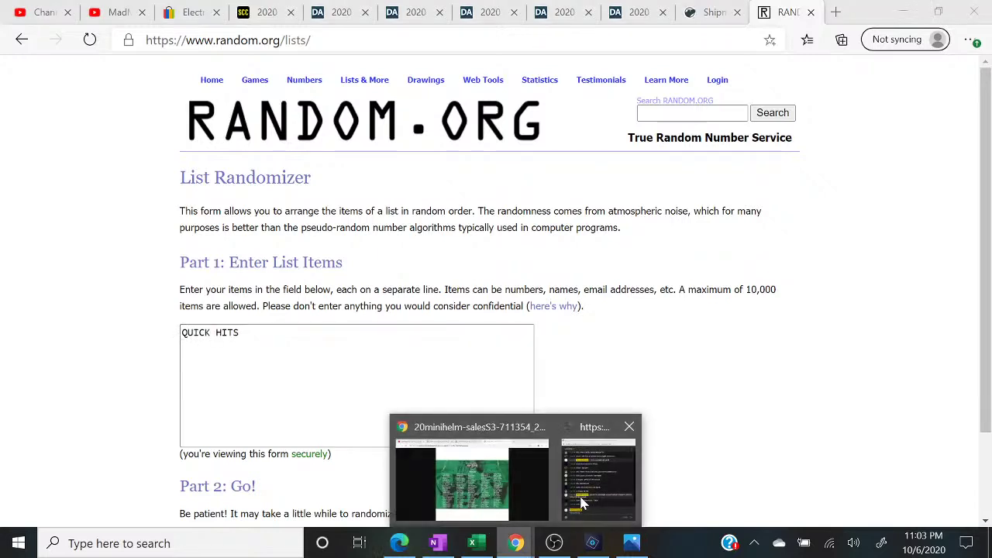
click(613, 478)
key(alt+Tab)
key(Return)
text(YODA)
key(Return)
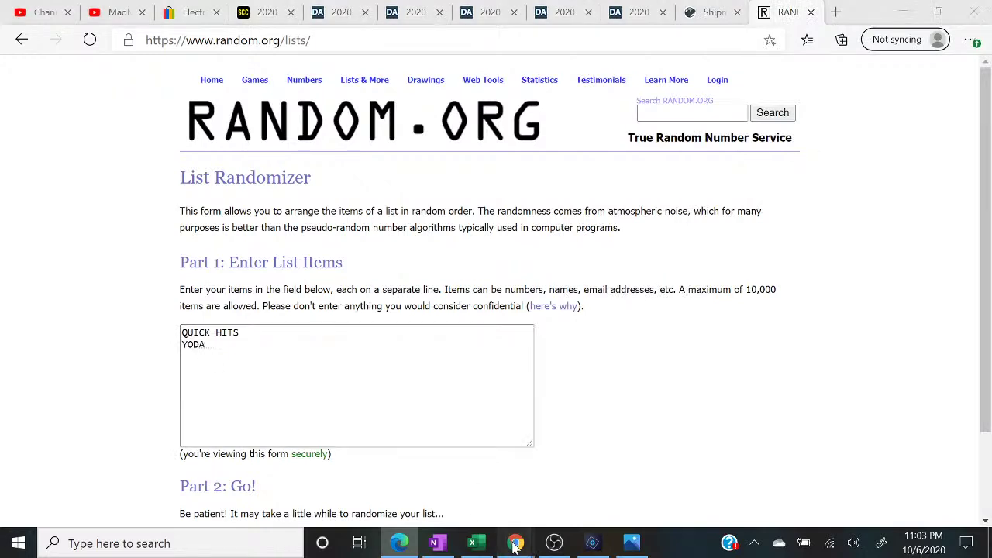
mouse_move(516, 542)
click(613, 463)
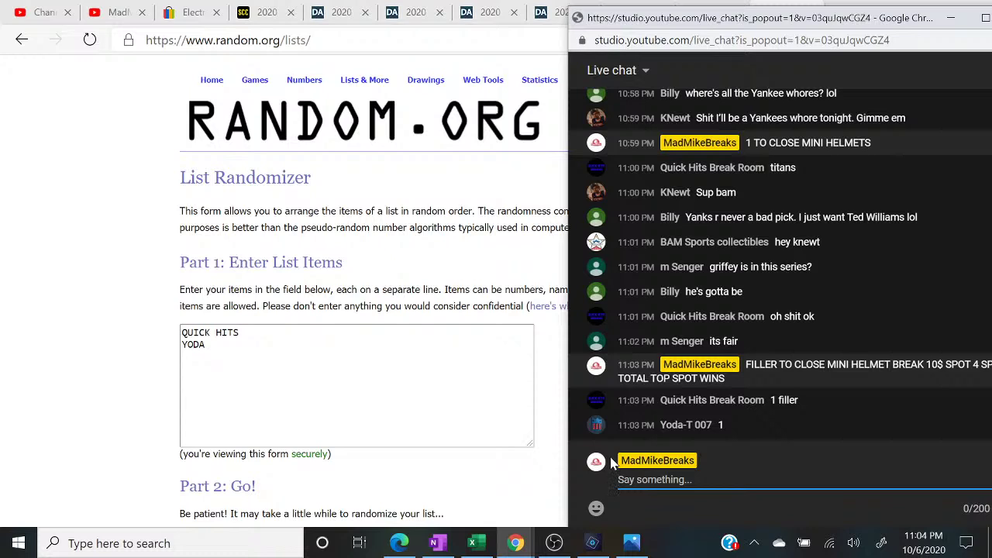
- Post CLOSED and '3 TO CLOSE BASEBALL PICK 1 GET 5 25$ SPOT' in live chat, then add MARC MARC to the list
text(CLOSED)
key(Return)
text(3 TO C)
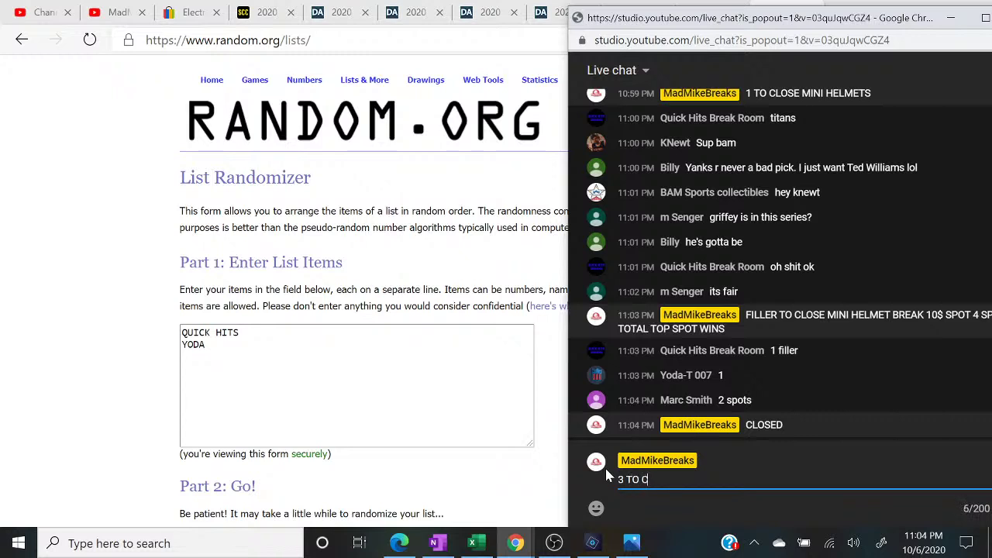
text(LOSE BASEBALL PO)
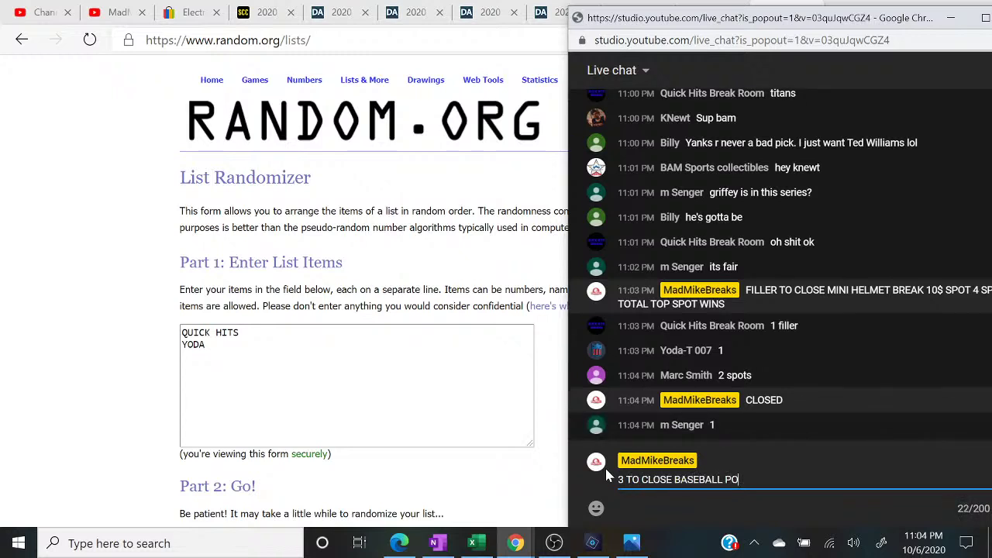
key(BackSpace)
text(ICK 1 GET 5 25$ SPOT)
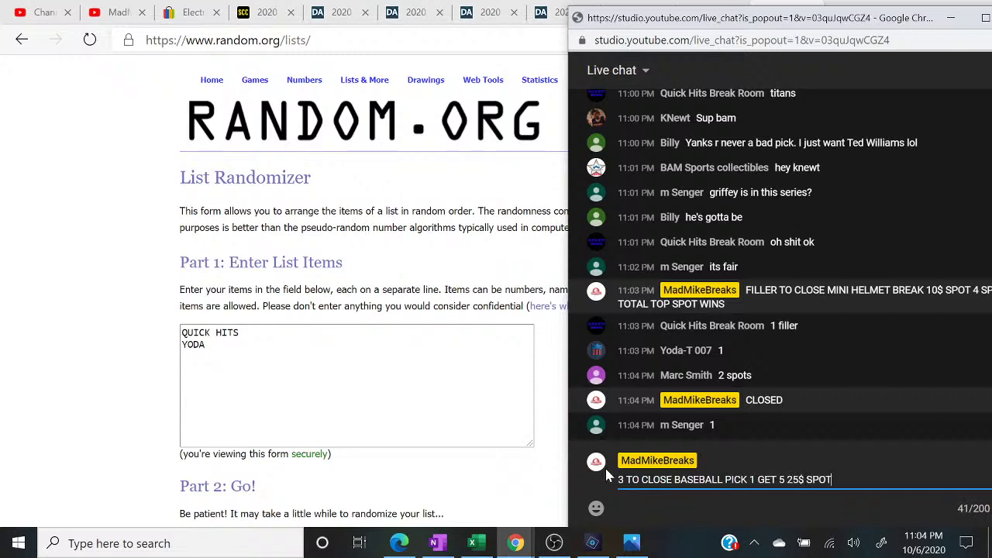
key(Return)
click(349, 403)
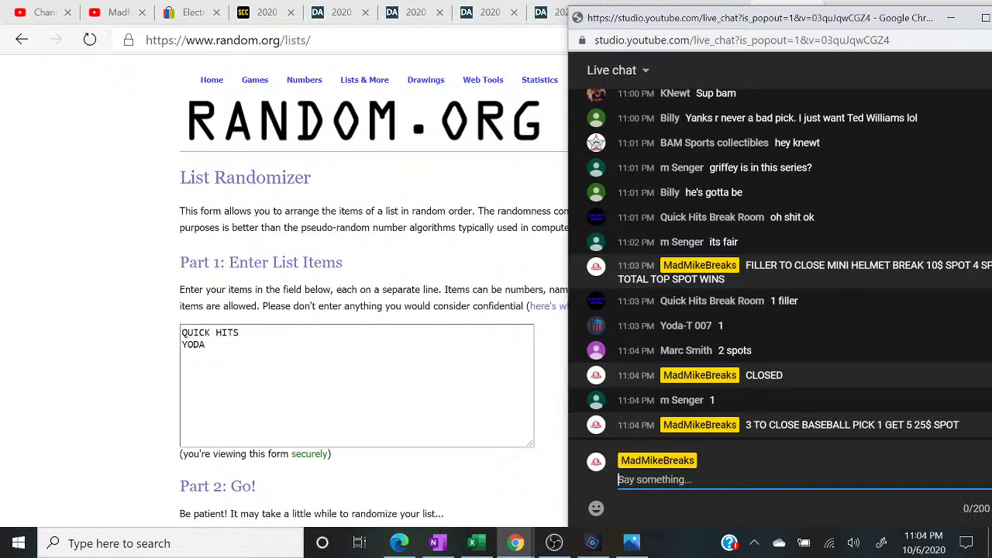
text(MAR)
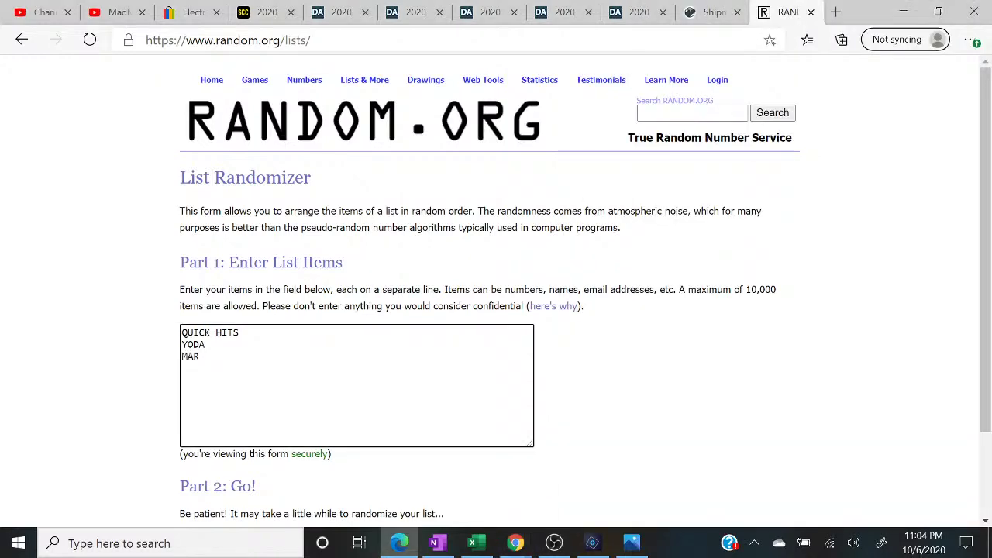
text(C MARC)
- Check the live chat window, then return to the Excel break sheet
click(515, 542)
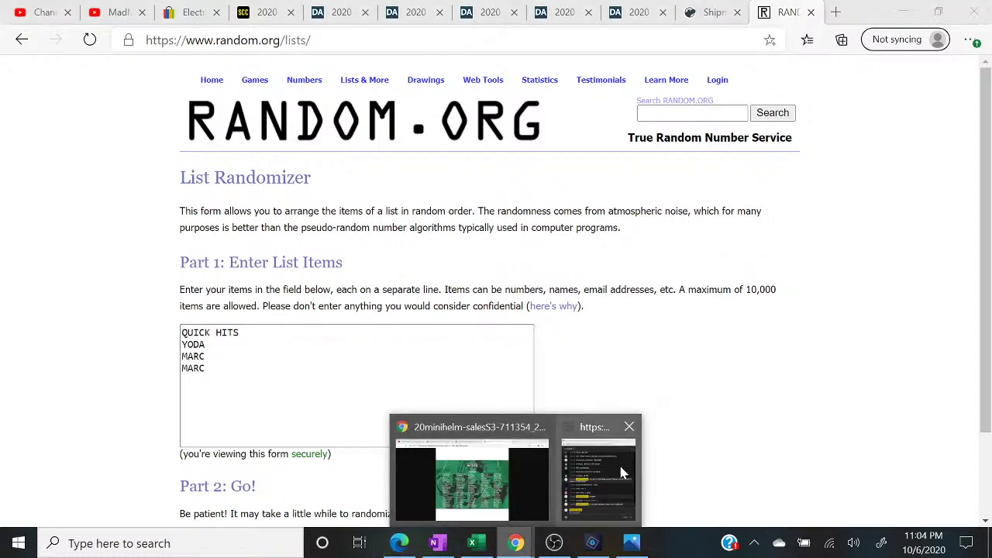
click(623, 472)
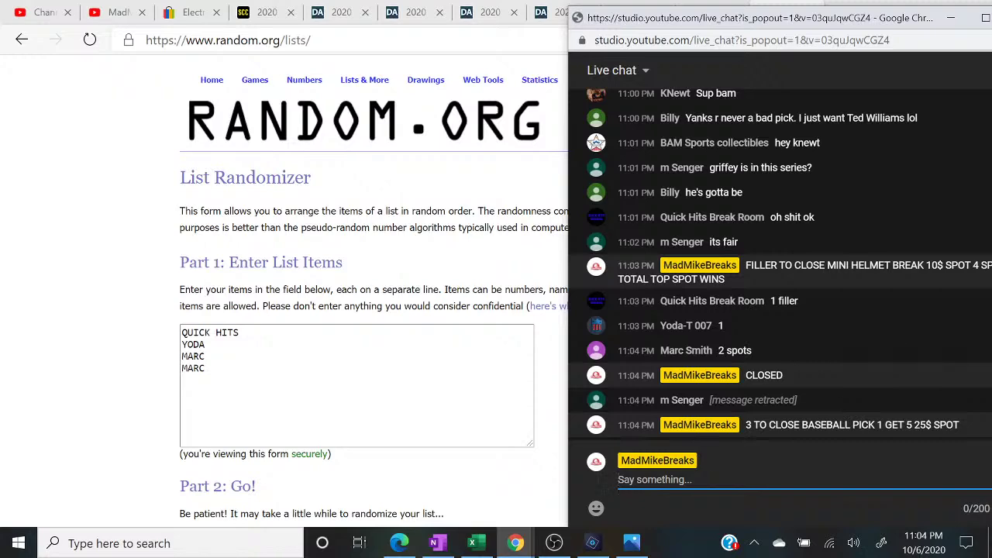
click(475, 543)
click(476, 543)
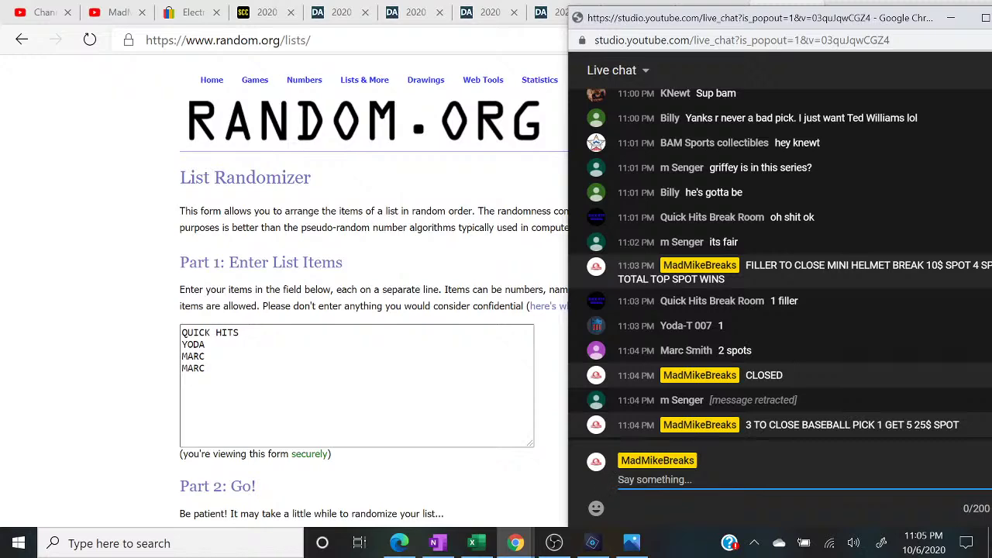
click(230, 426)
- Randomize the four-name list five times
scroll(229, 426, down, 3)
click(201, 433)
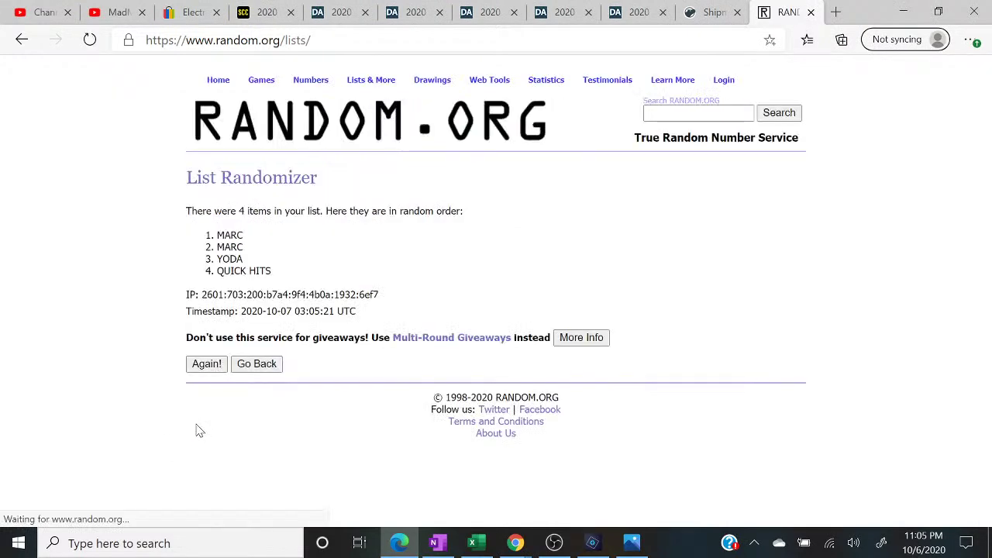
click(202, 368)
click(206, 393)
click(211, 393)
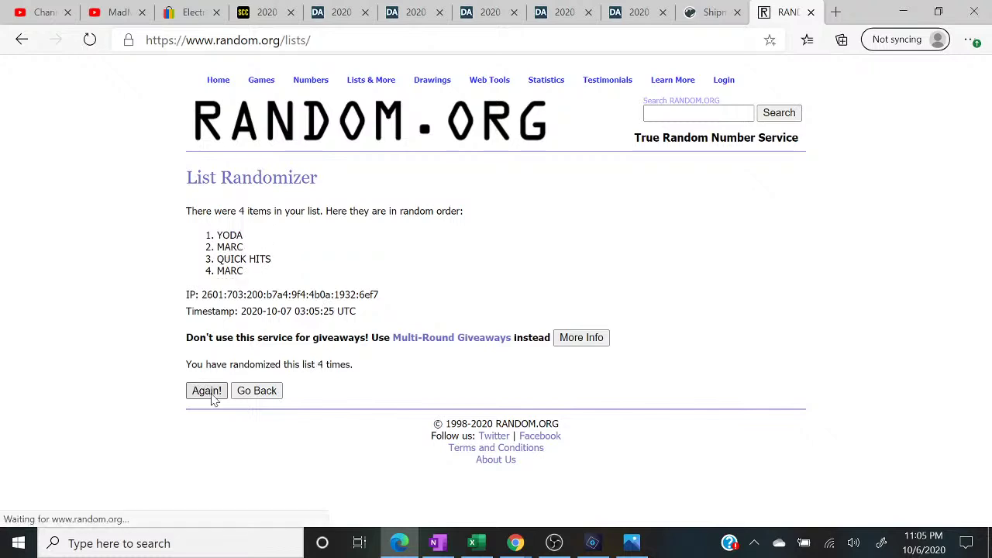
click(210, 393)
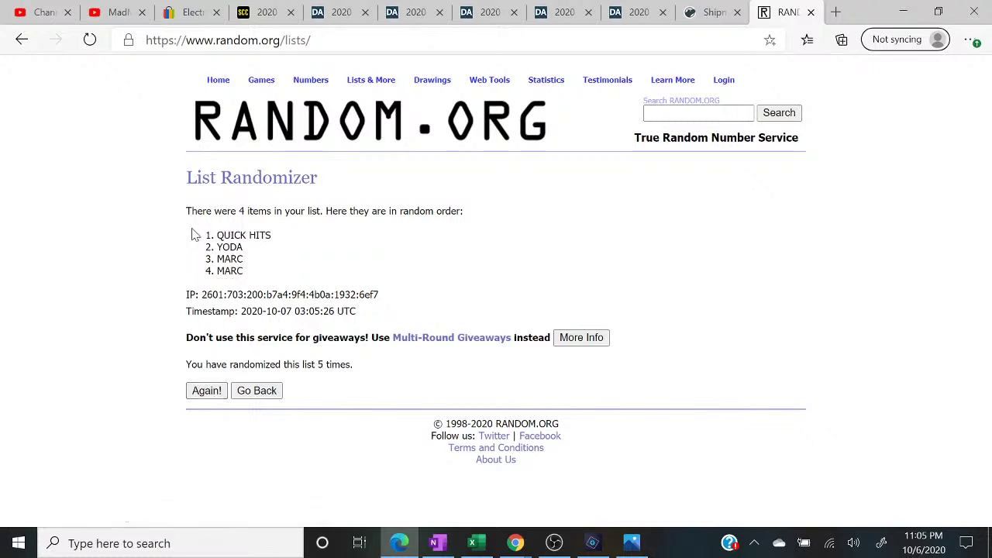
- Highlight the winning name QUICK HITS at the top of the shuffled result
drag(194, 234, 314, 235)
click(372, 373)
drag(372, 372, 128, 355)
drag(197, 235, 281, 240)
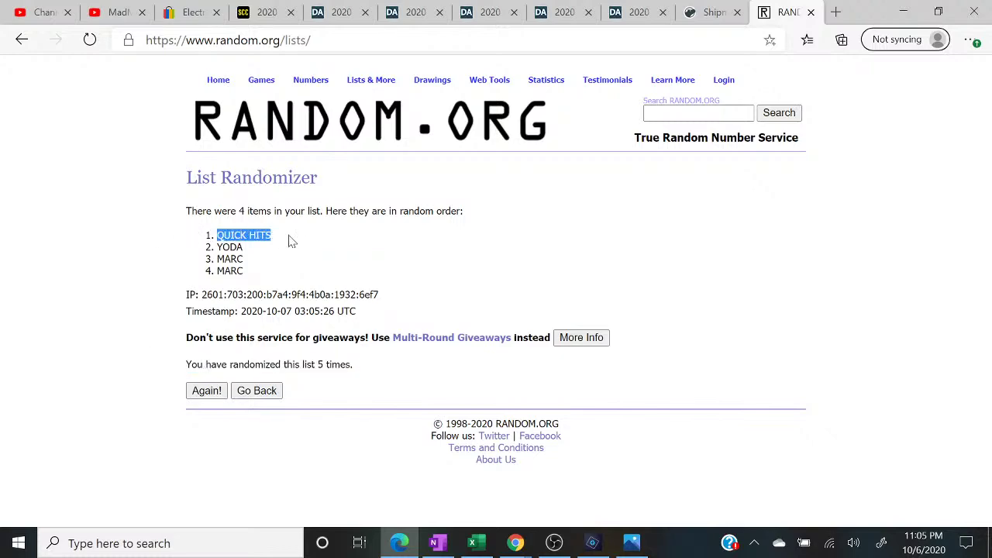
click(493, 547)
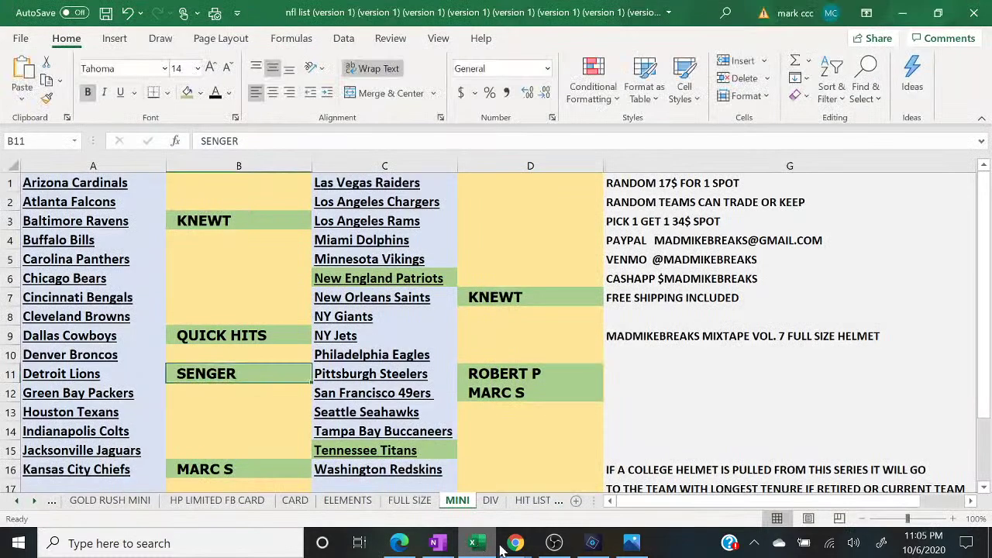
- Enter QUICK HITS in B4 beside Buffalo Bills and shade the cell green
mouse_move(515, 543)
click(598, 475)
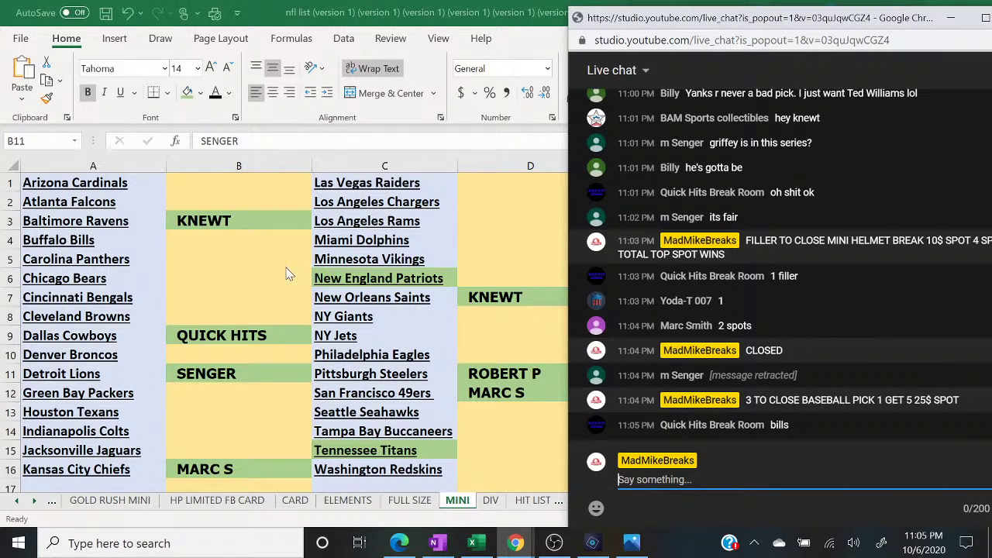
click(239, 248)
click(238, 243)
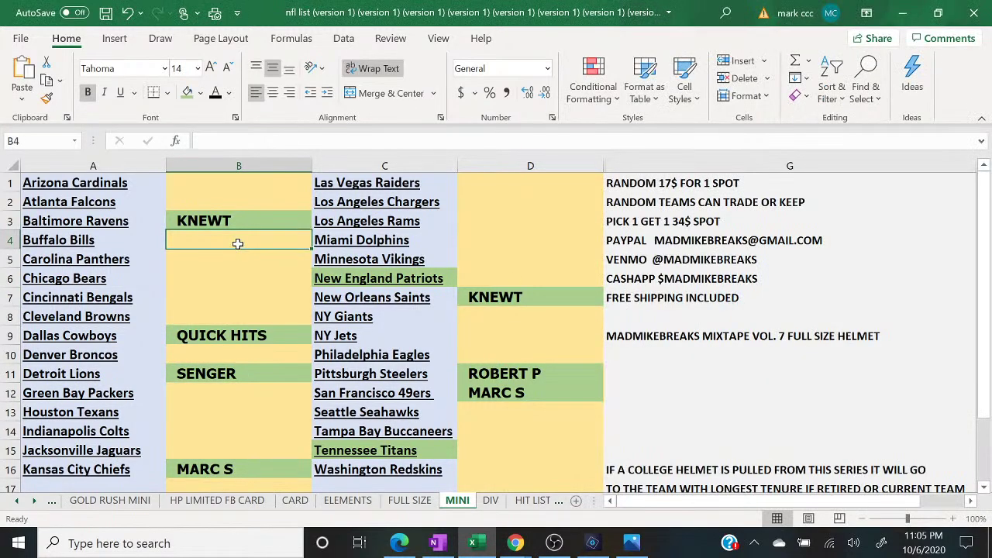
text(QUICK HITS)
key(Return)
click(238, 244)
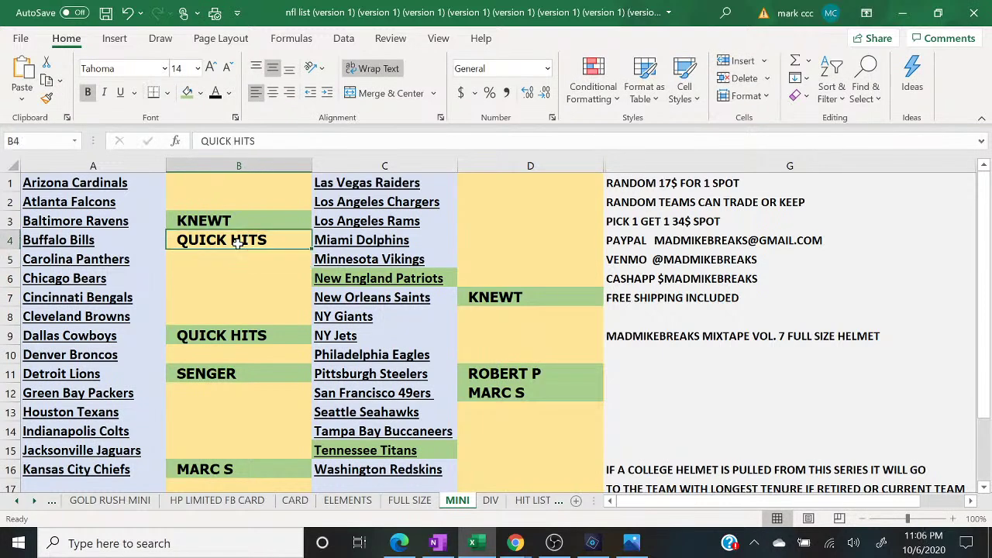
click(187, 92)
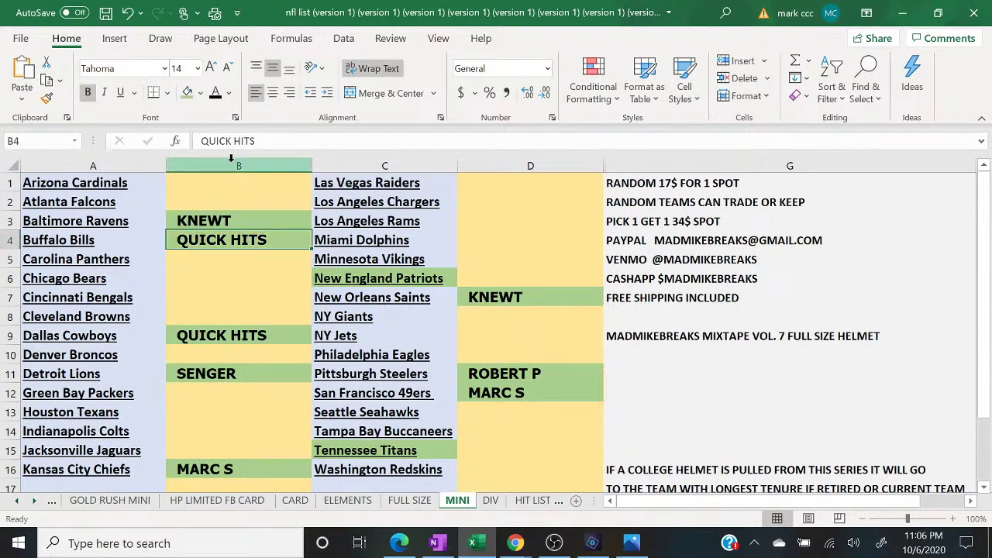
- Cut column B's buyer names to the clipboard
click(232, 160)
right_click(232, 159)
click(253, 176)
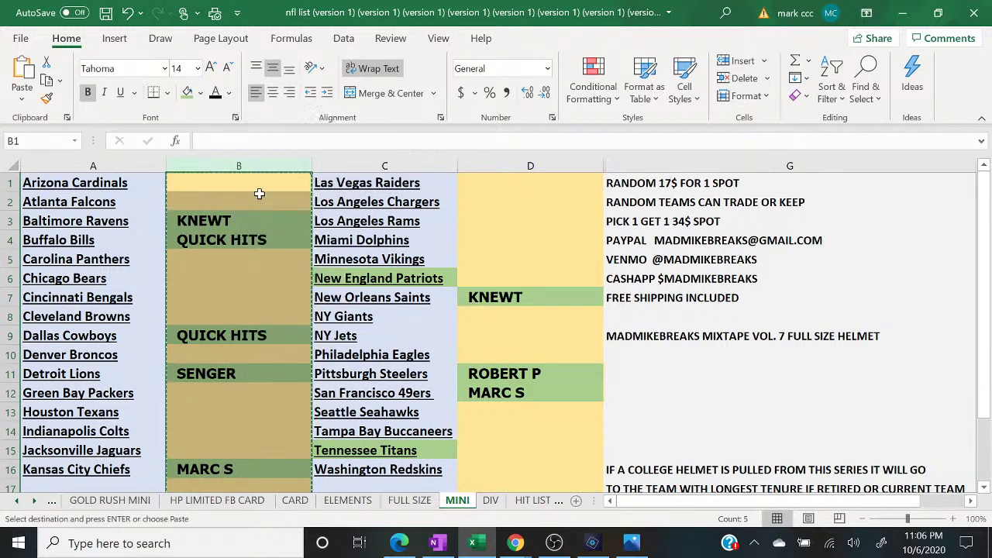
click(399, 543)
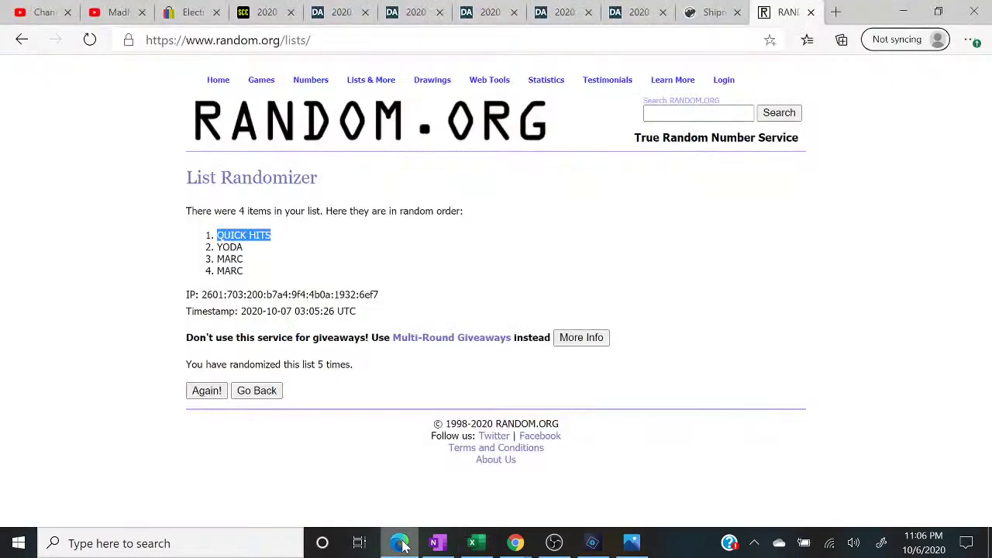
- Paste column B's names into a fresh List Randomizer and remove the blank lines so KNEWT leads
click(366, 96)
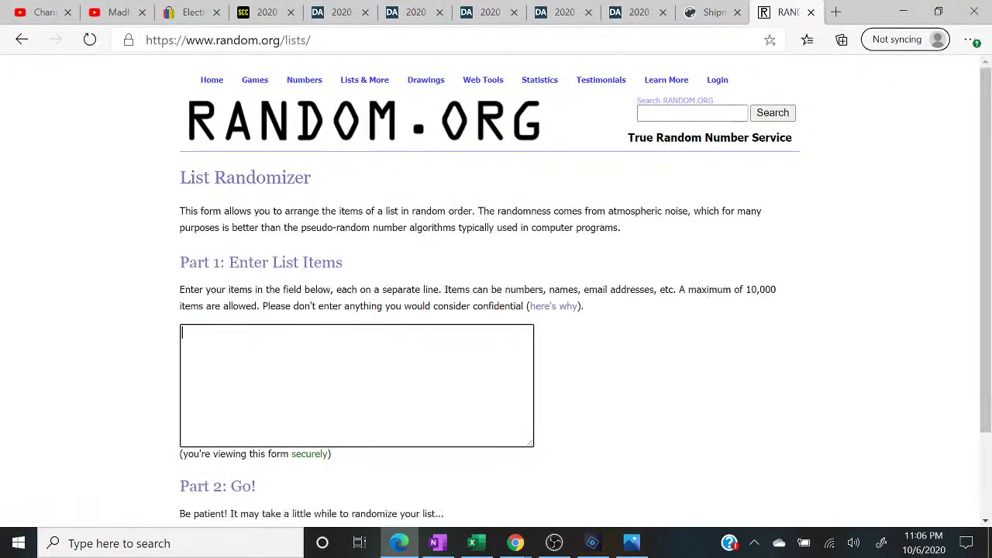
right_click(282, 418)
click(283, 228)
key(BackSpace)
key(BackSpace)
key(BackSpace)
key(BackSpace)
key(BackSpace)
key(BackSpace)
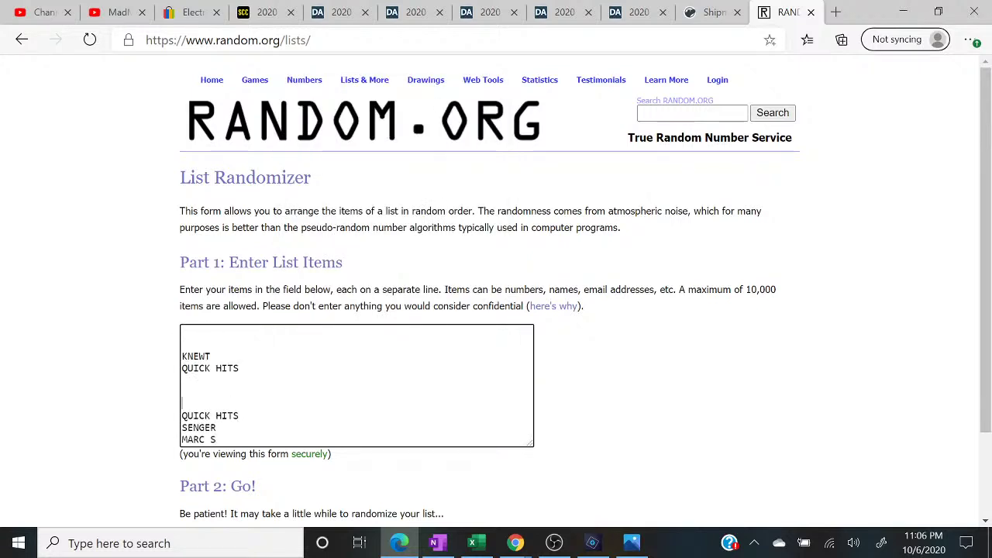
key(BackSpace)
key(BackSpace)
key(BackSpace)
key(Up)
key(Up)
key(BackSpace)
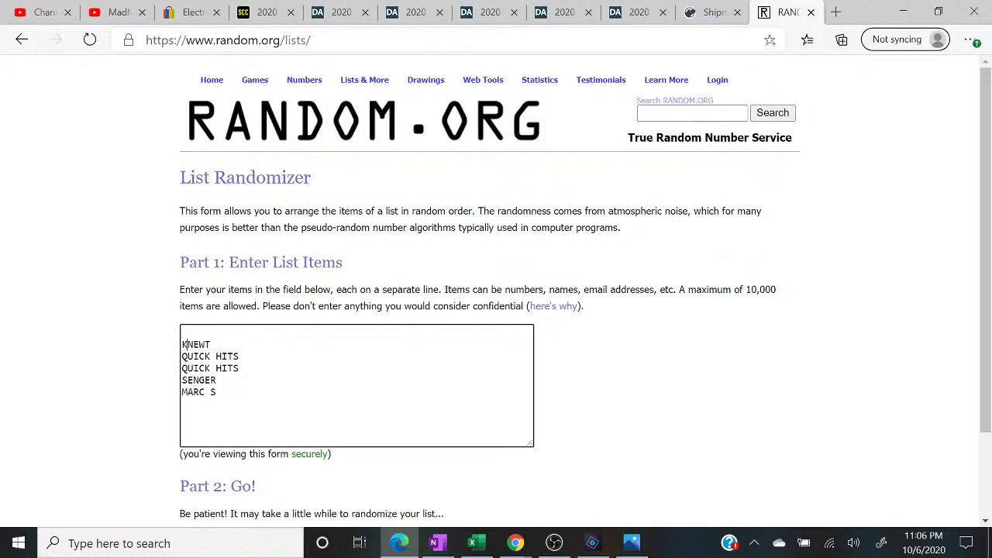
key(Delete)
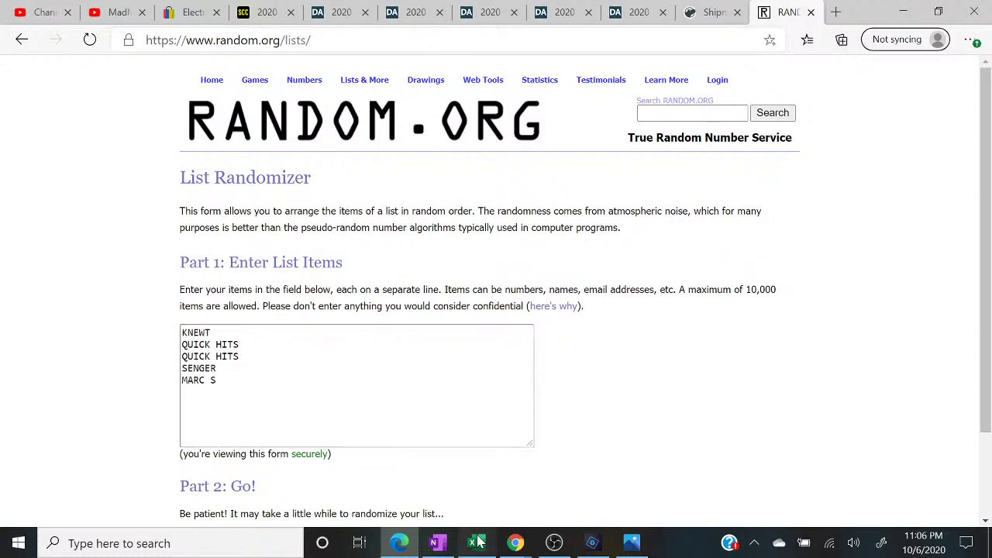
- Copy column D's buyer names from Excel into the list box and delete the blank lines
click(472, 543)
click(508, 166)
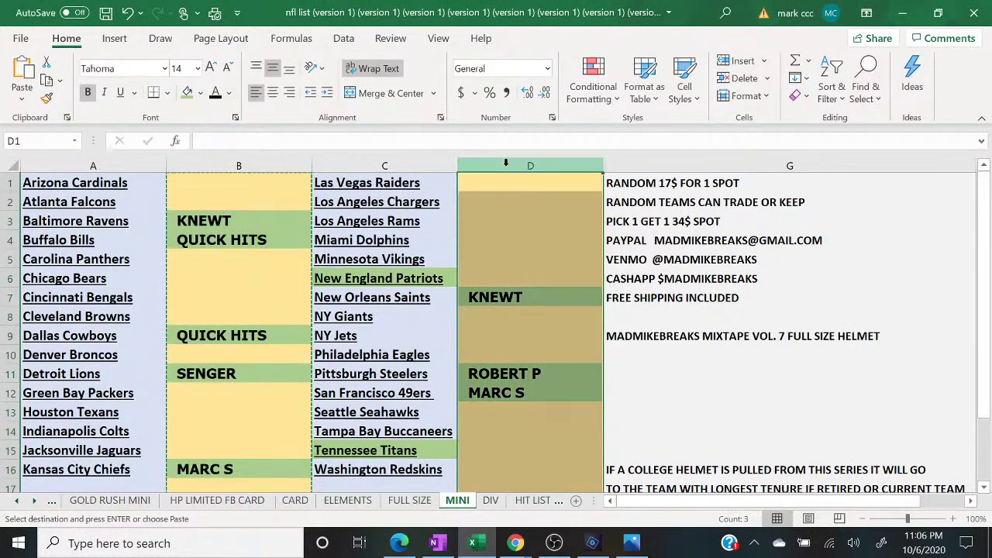
right_click(509, 166)
click(525, 199)
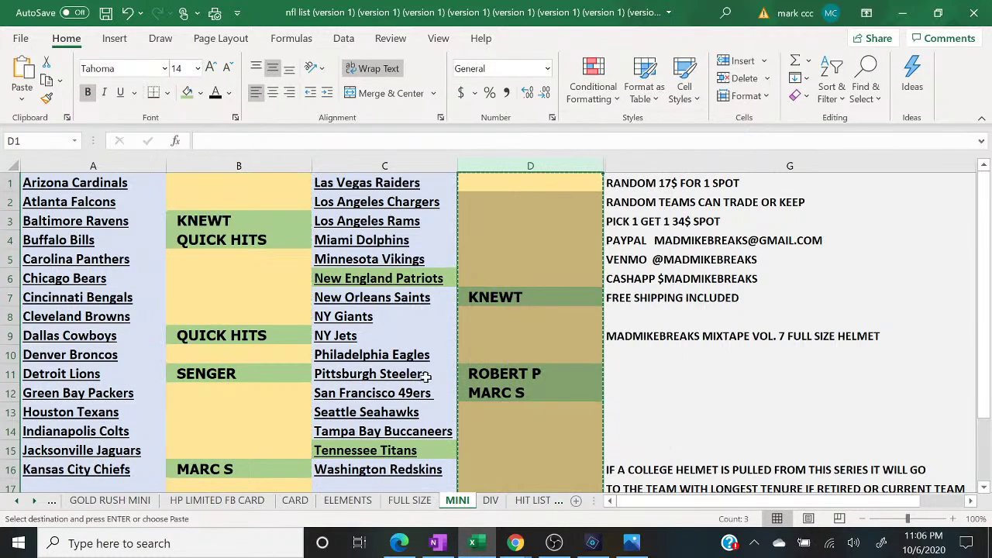
click(399, 543)
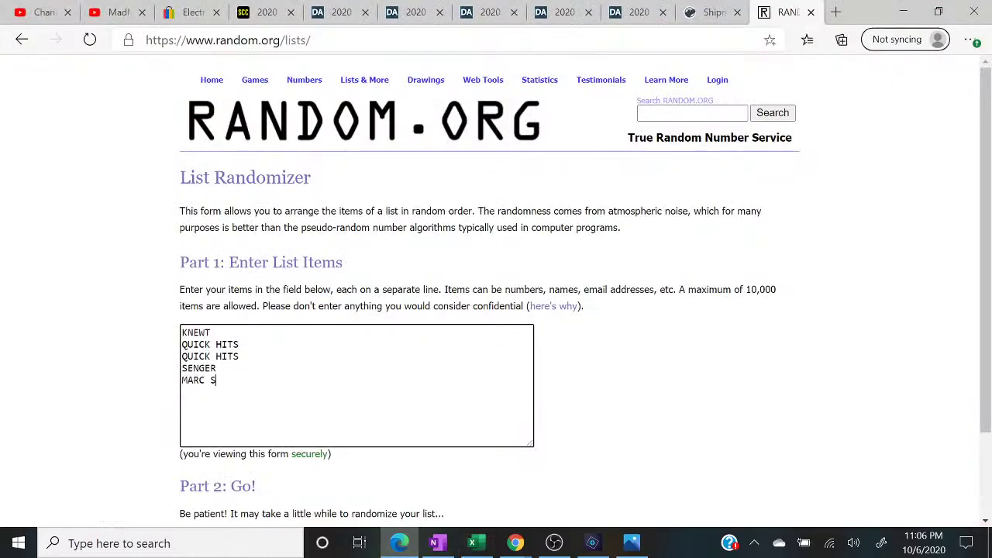
right_click(251, 417)
click(287, 224)
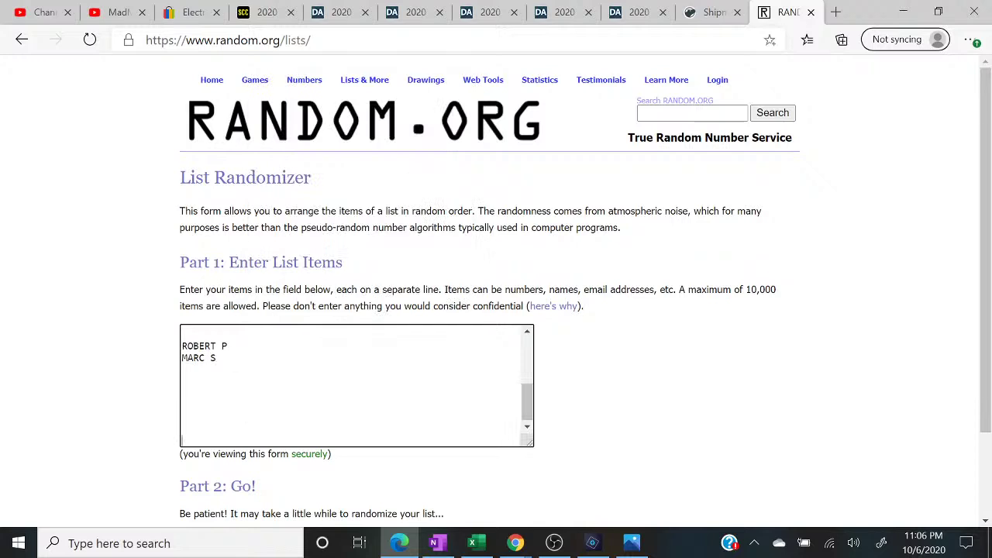
scroll(216, 429, up, 3)
click(217, 380)
key(Delete)
key(Delete)
key(Delete)
click(217, 344)
key(Delete)
key(Delete)
key(Delete)
key(Delete)
key(Delete)
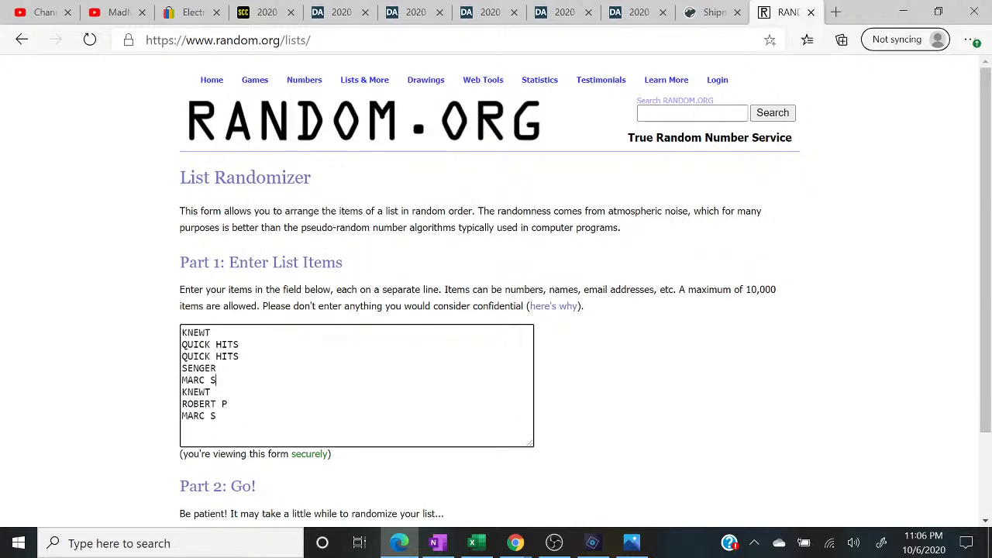
- Copy the name list and paste it twice more, splitting joined names onto separate lines
drag(221, 417, 151, 287)
right_click(211, 361)
click(256, 240)
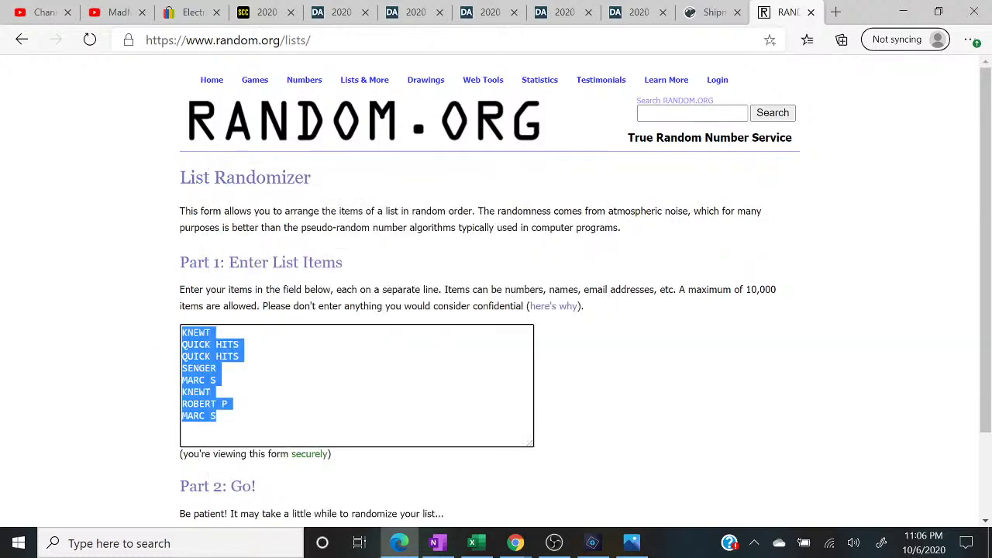
key(Right)
right_click(230, 419)
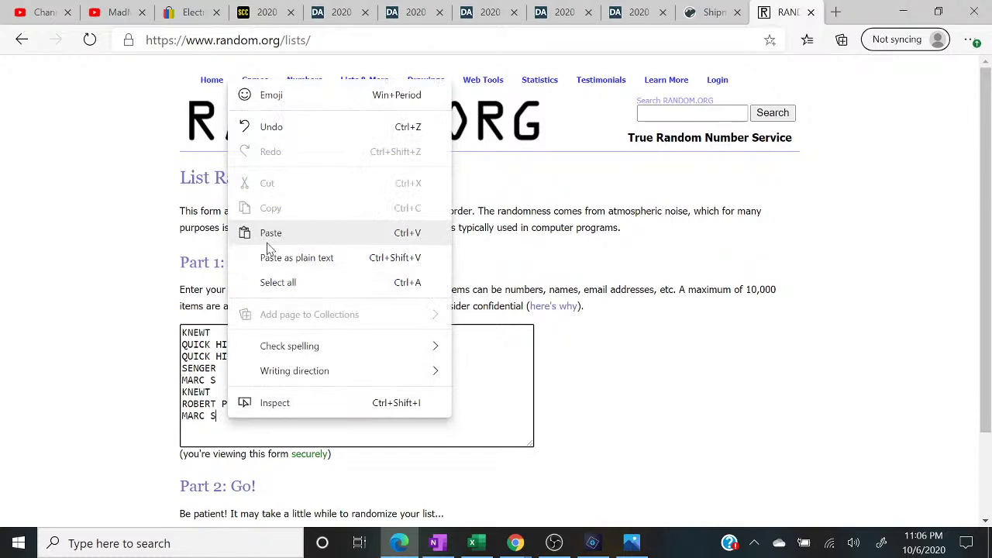
click(270, 230)
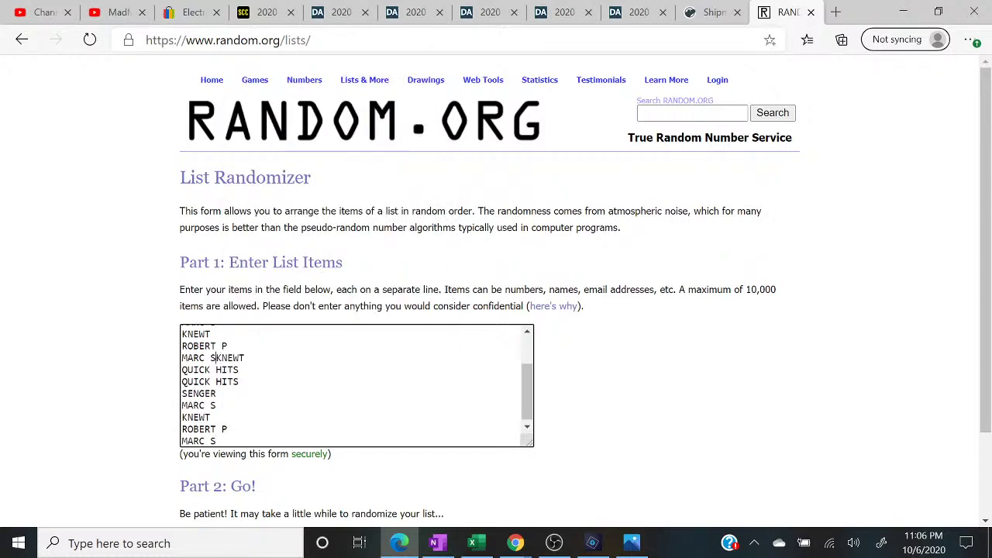
key(Return)
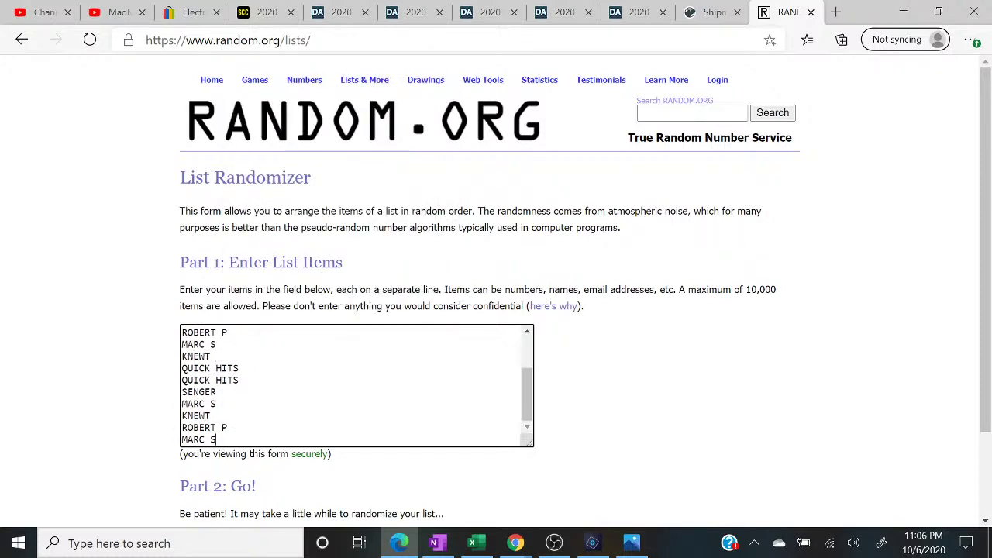
right_click(213, 438)
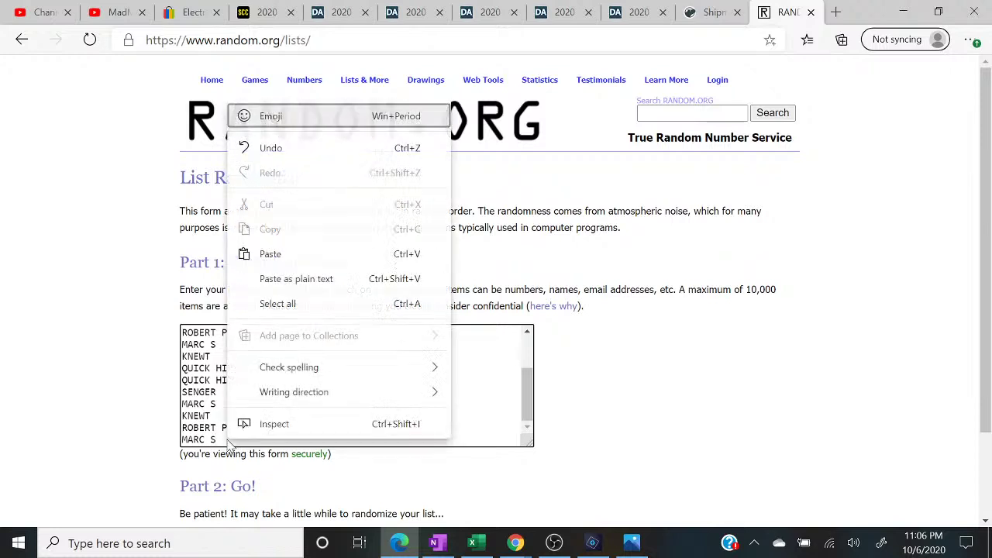
click(271, 275)
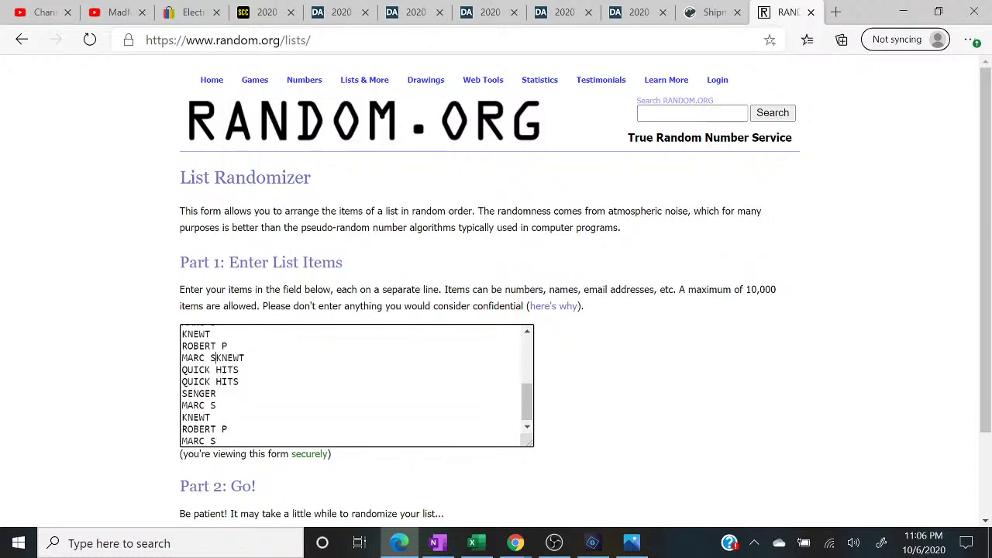
key(Return)
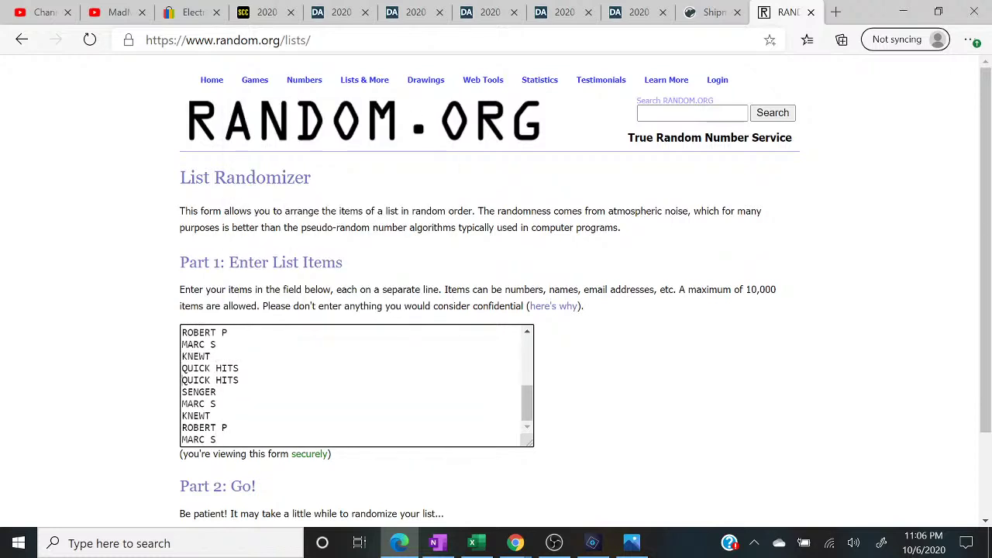
scroll(356, 386, up, 3)
scroll(496, 287, down, 2)
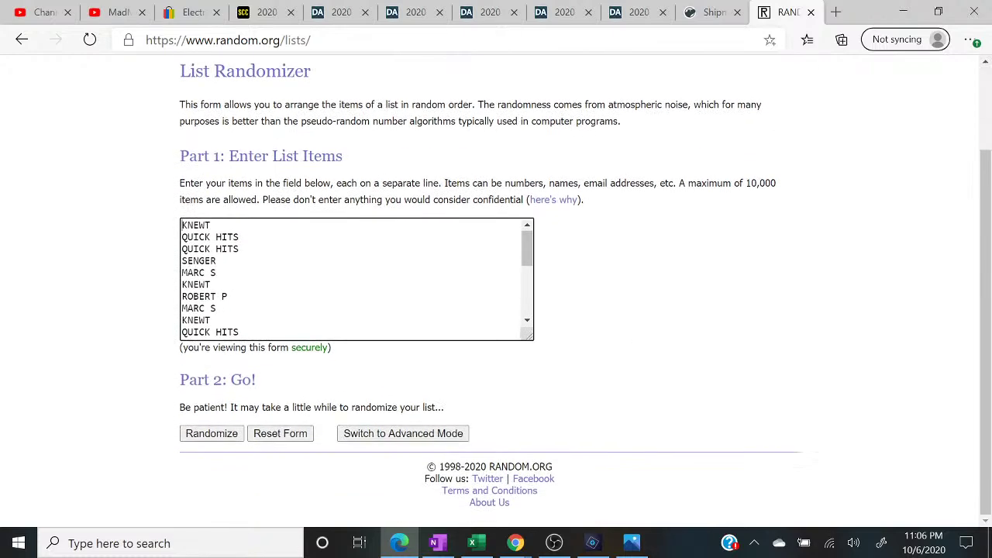
- Randomize the 24-name list five times and highlight the 'randomized 5 times' notice
click(190, 433)
scroll(190, 436, down, 3)
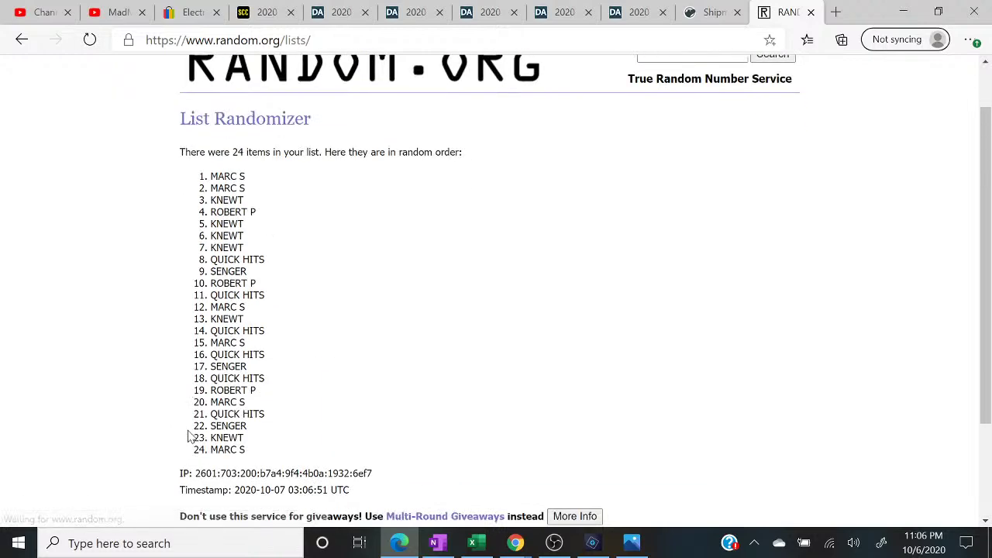
scroll(190, 436, down, 3)
click(190, 434)
scroll(190, 436, down, 3)
click(190, 434)
scroll(190, 437, down, 5)
click(190, 434)
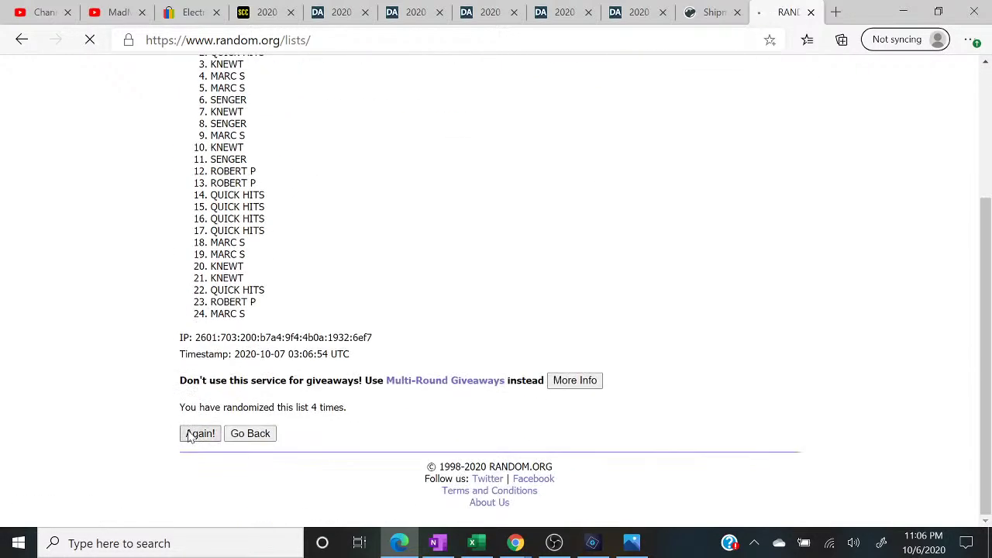
scroll(190, 436, down, 3)
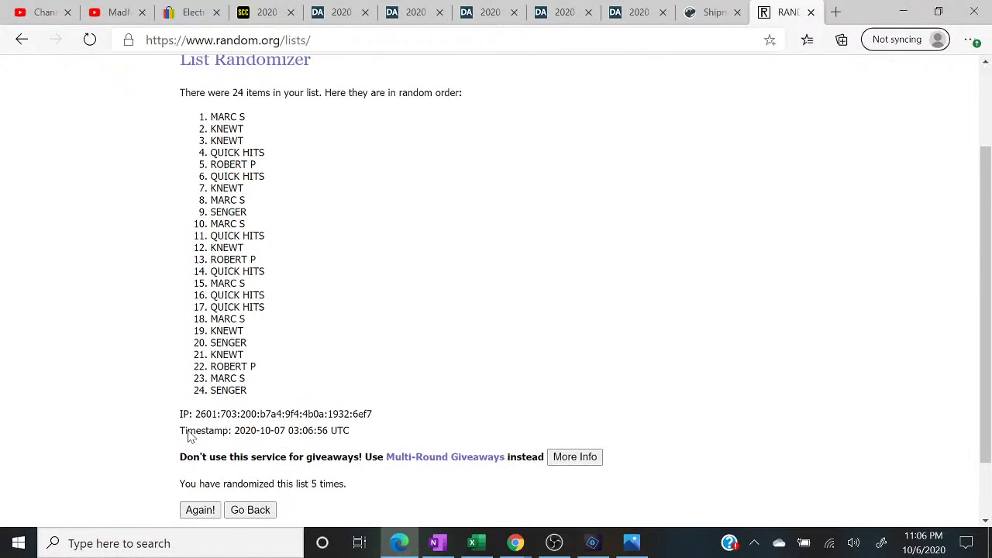
drag(349, 489, 174, 479)
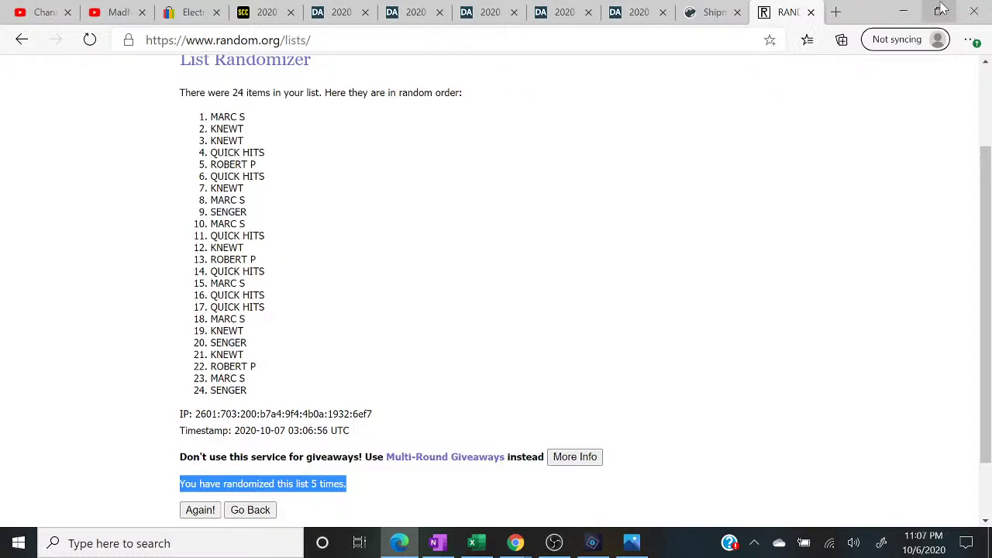
- Restore the browser window down and bring the live chat forward
click(938, 11)
mouse_move(515, 543)
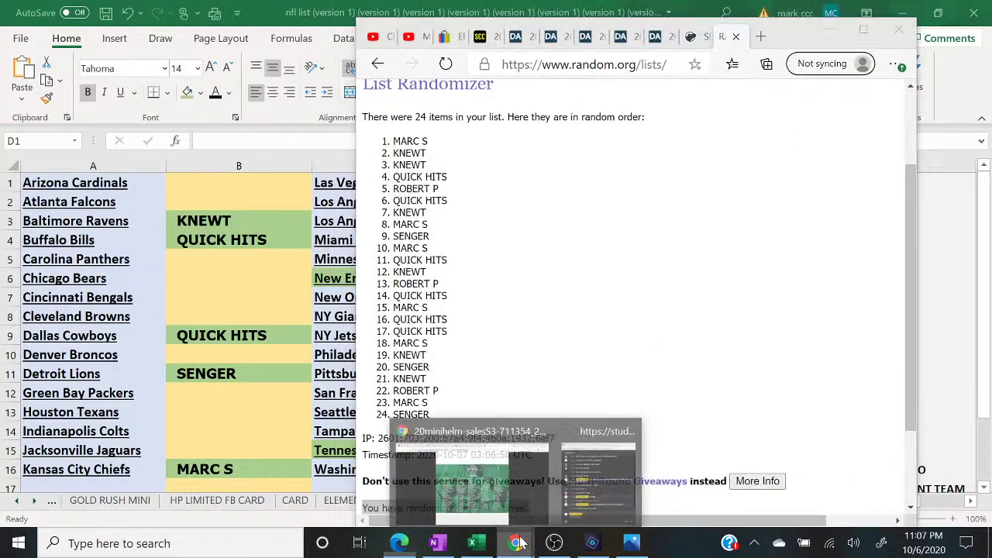
click(611, 477)
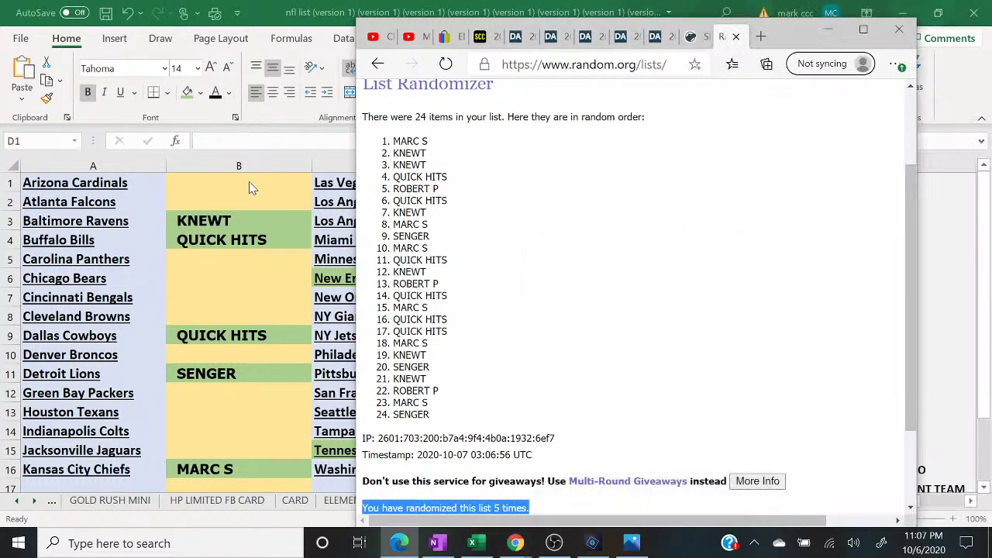
- Enter MARC S in B1 and KNEWT in B2 using AutoComplete
click(244, 184)
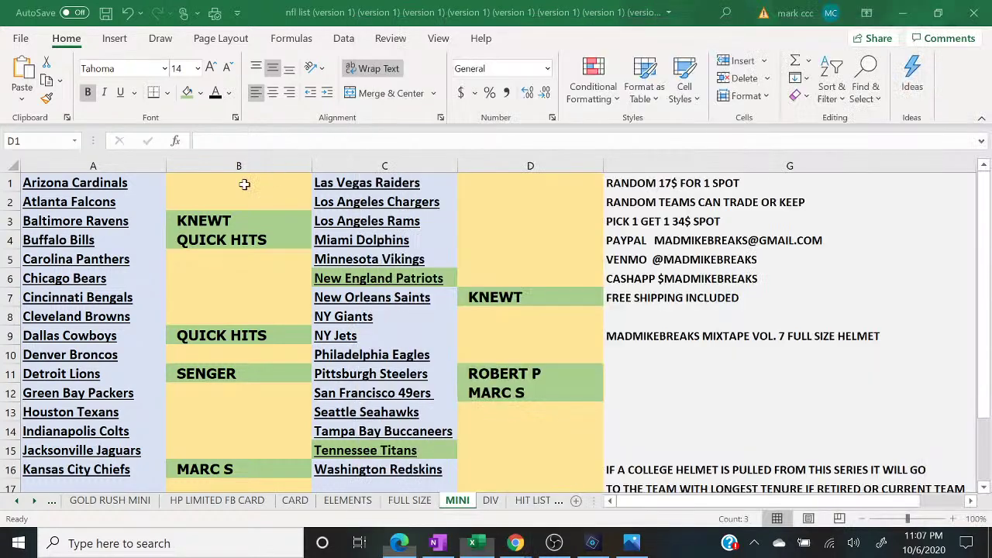
text(MARC S)
key(Return)
text(K)
key(Return)
key(Return)
key(Return)
text(K)
key(Return)
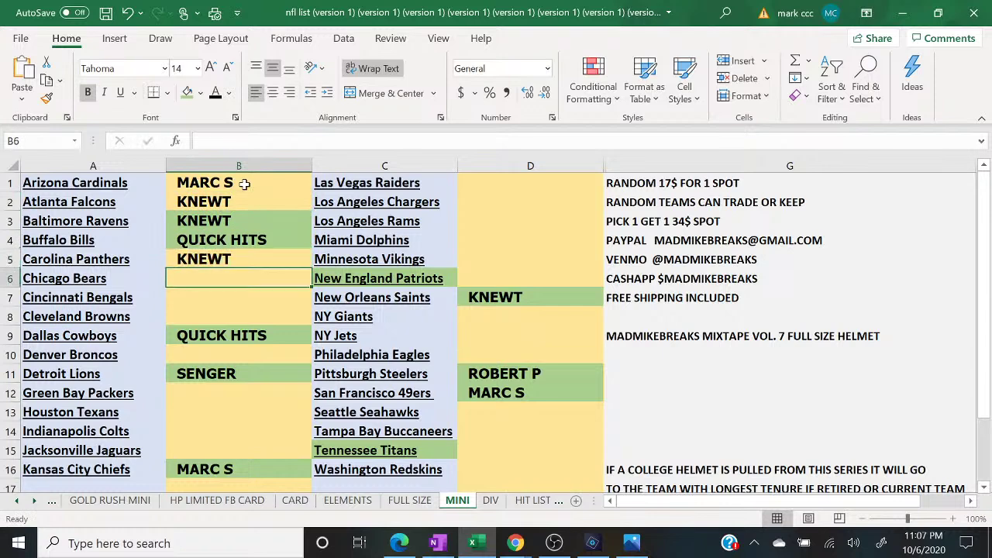
click(402, 545)
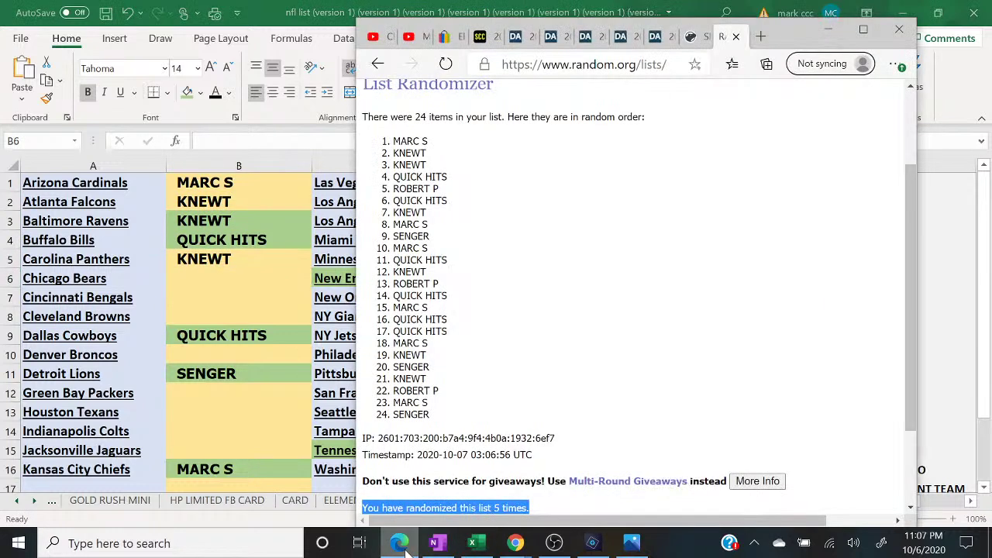
click(402, 545)
text(Q)
key(Return)
text(ROBET)
key(BackSpace)
key(BackSpace)
text(ERT P)
key(Return)
text(Q)
key(Return)
key(Return)
click(401, 544)
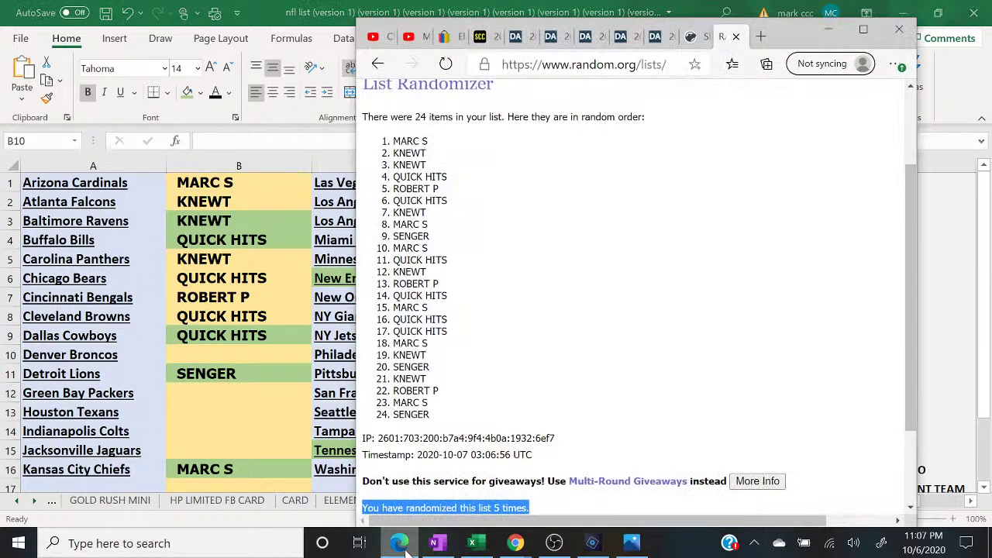
click(401, 544)
text(K)
key(Return)
key(Return)
text(M)
key(Return)
text(S)
key(Return)
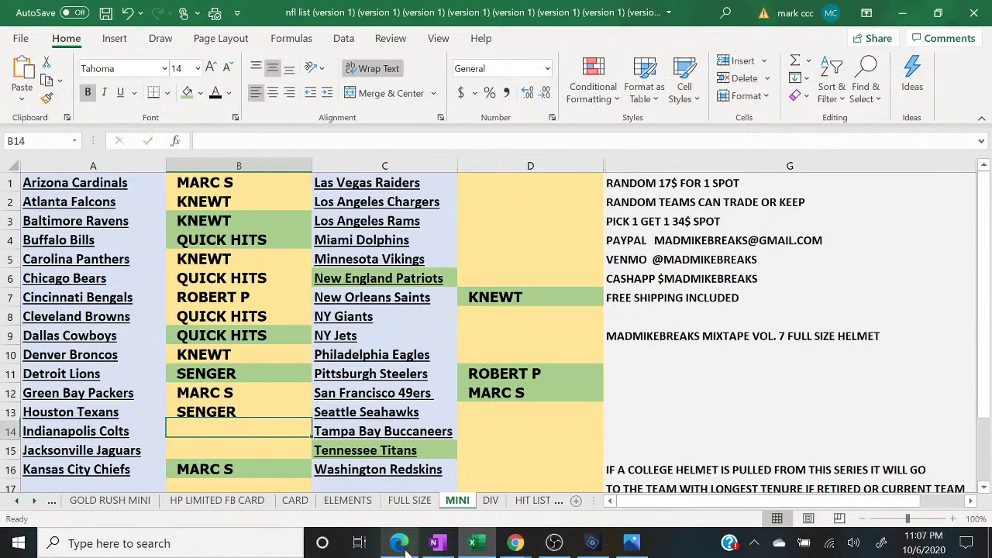
- Enter MARC S in B14 and QUICK HITS in B15, rechecking the random order
click(401, 544)
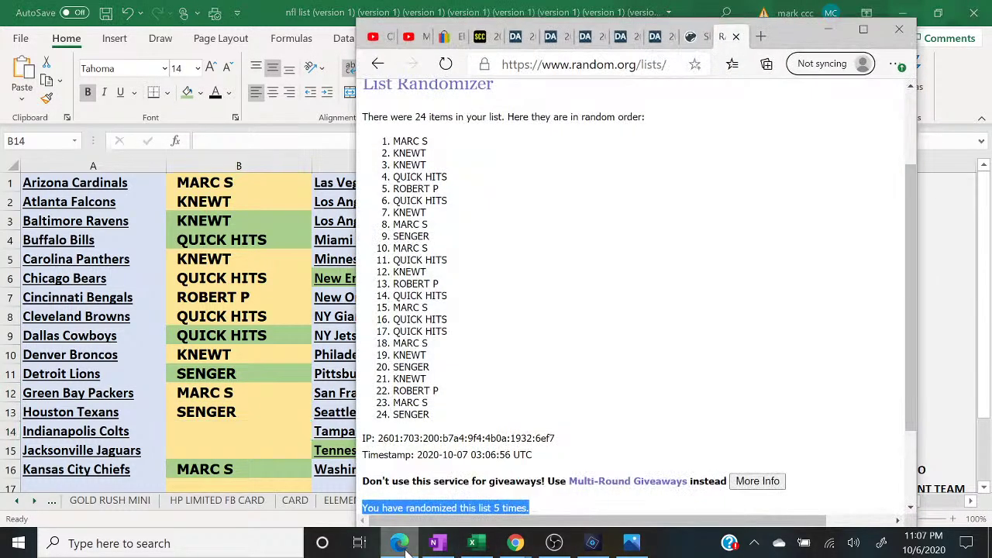
click(400, 544)
text(M)
key(Return)
text(Q)
key(Return)
click(401, 544)
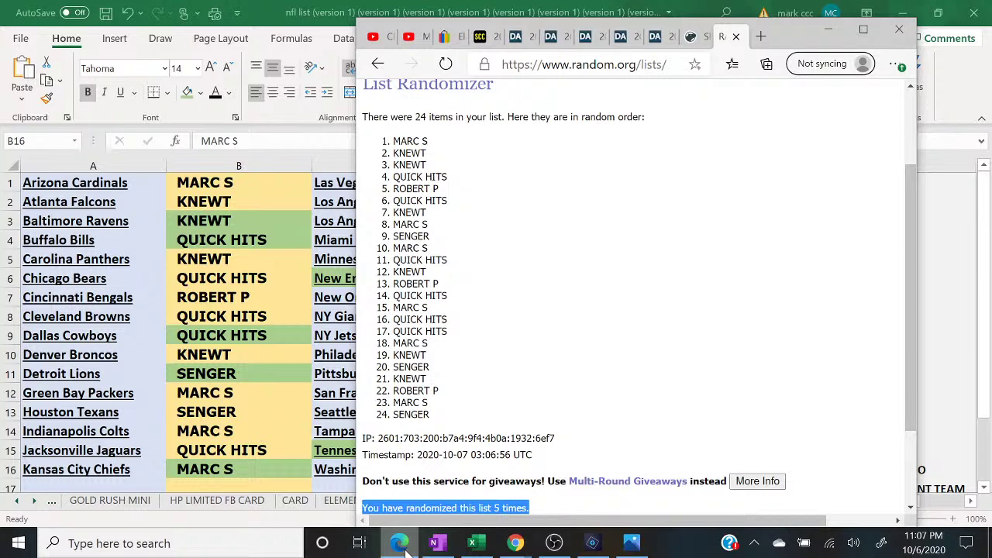
click(401, 544)
click(480, 179)
text(KNEWT)
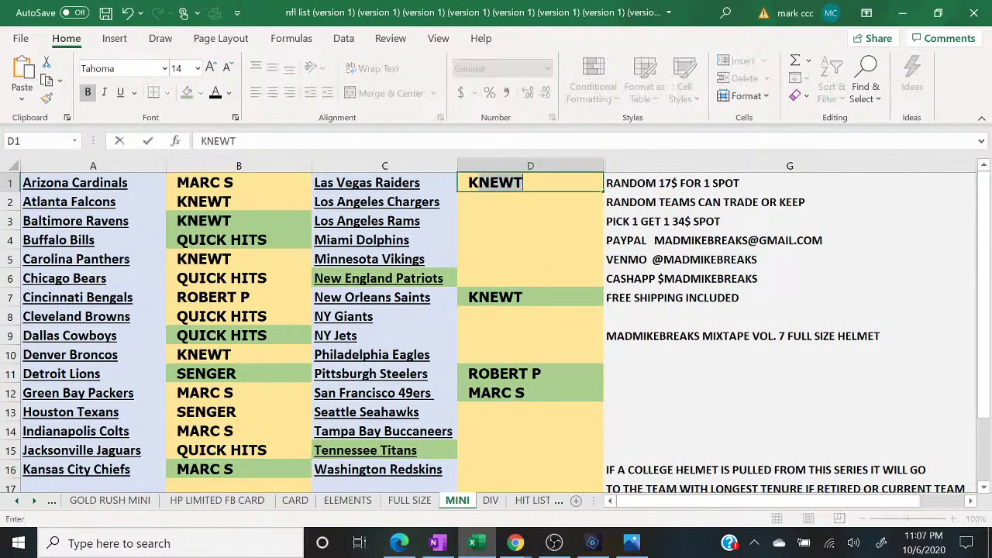
key(Return)
text(ROBERT P)
key(Return)
text(Q)
key(Return)
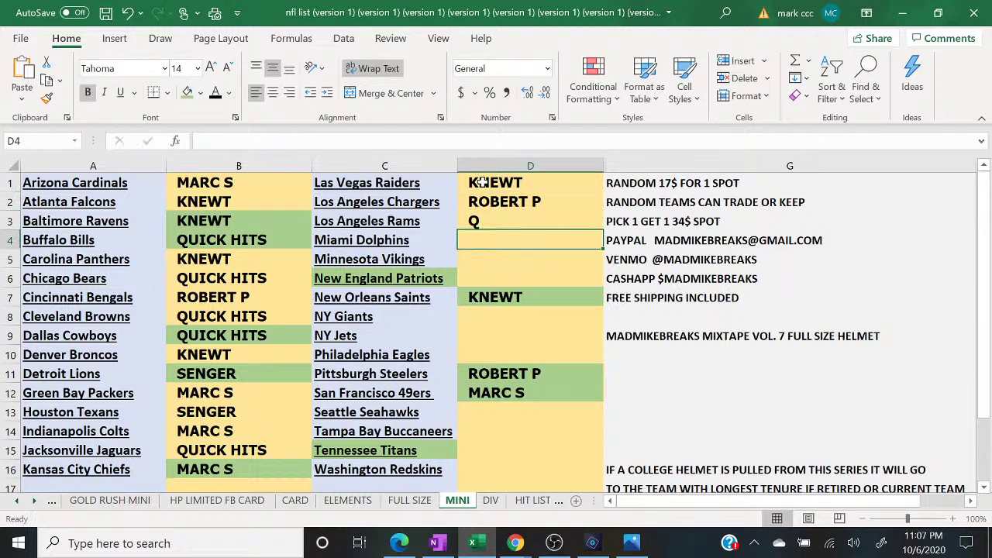
key(Up)
text(QUICK HIT)
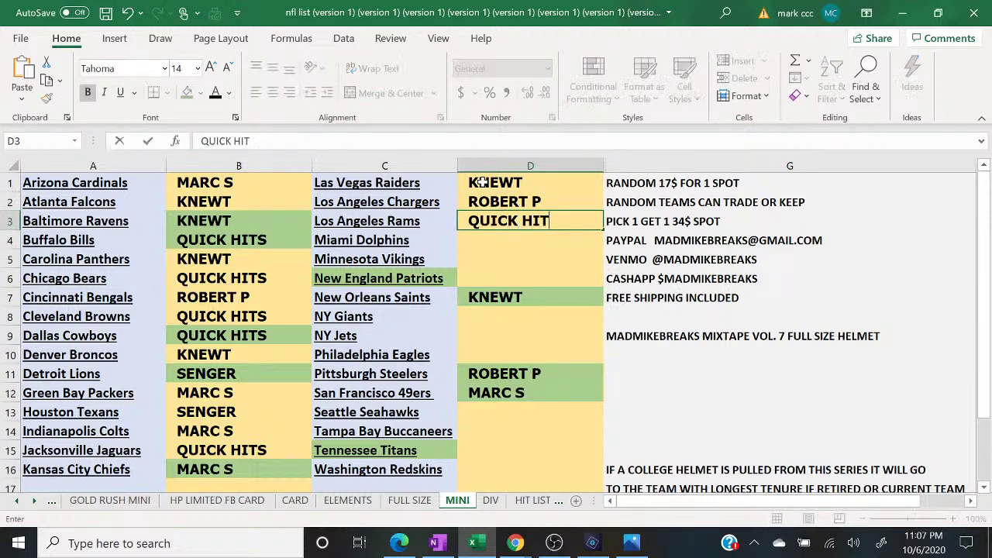
text(S)
key(Return)
click(398, 543)
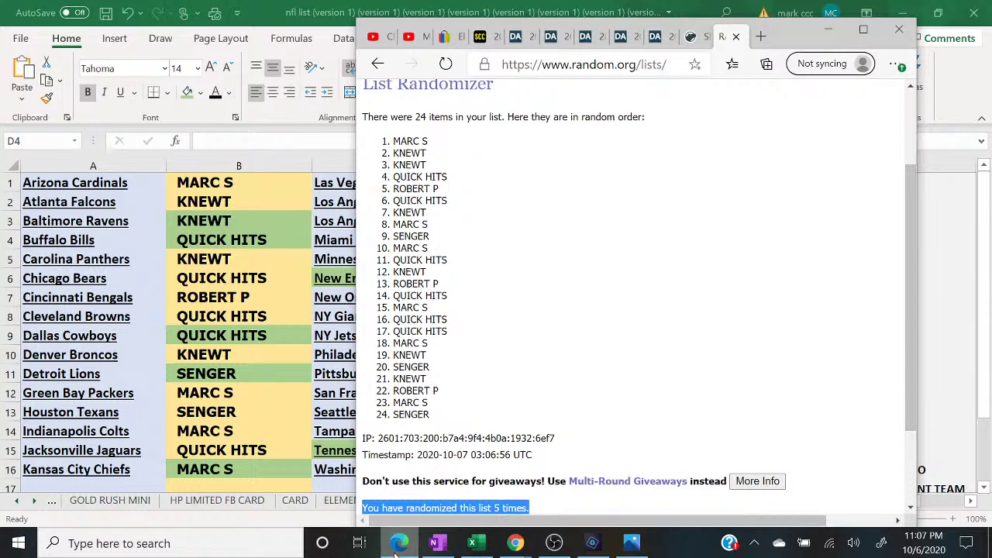
click(398, 544)
text(MARC S)
key(Return)
text(Q)
key(Return)
text(Q)
key(Return)
text(KNEWT)
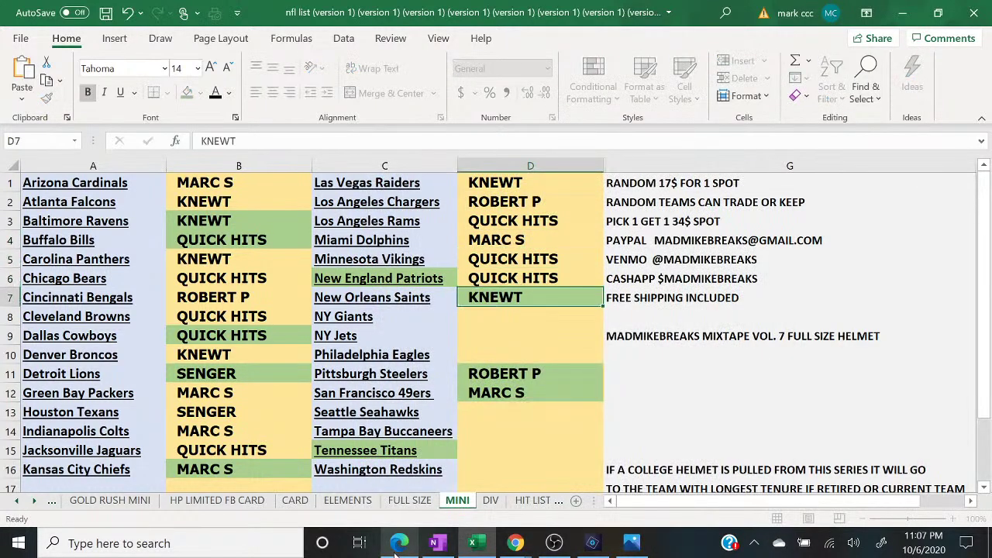
key(Return)
- Enter MARC S, KNEWT and SENGER in D8–D10, checking the randomized list between entries
click(399, 543)
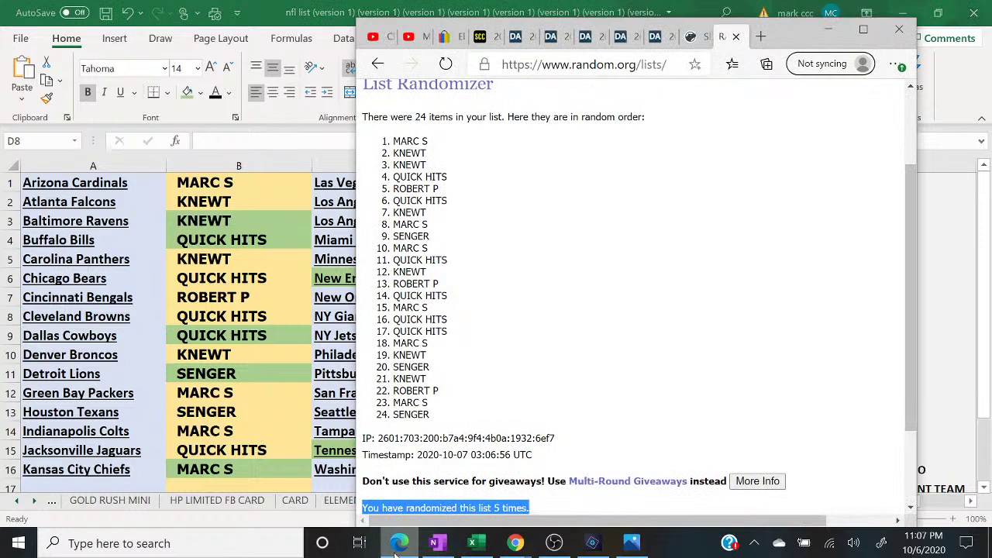
click(399, 543)
text(MARC S)
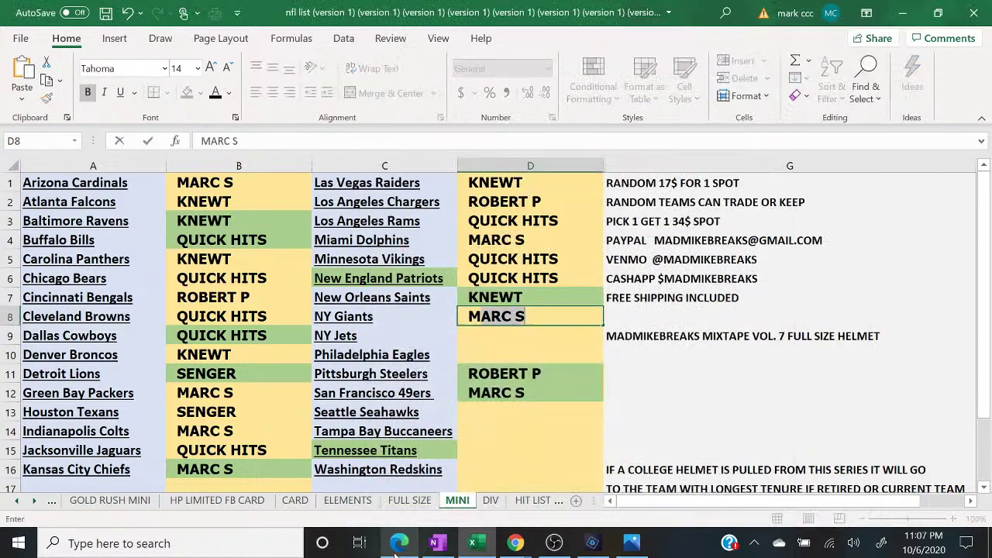
key(Return)
text(KN)
key(Return)
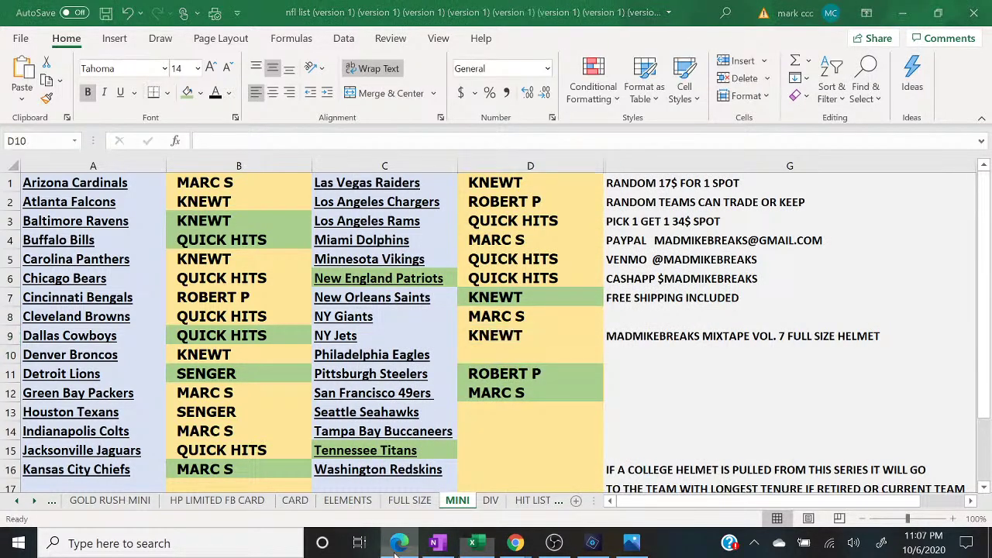
click(398, 543)
click(398, 544)
text(S)
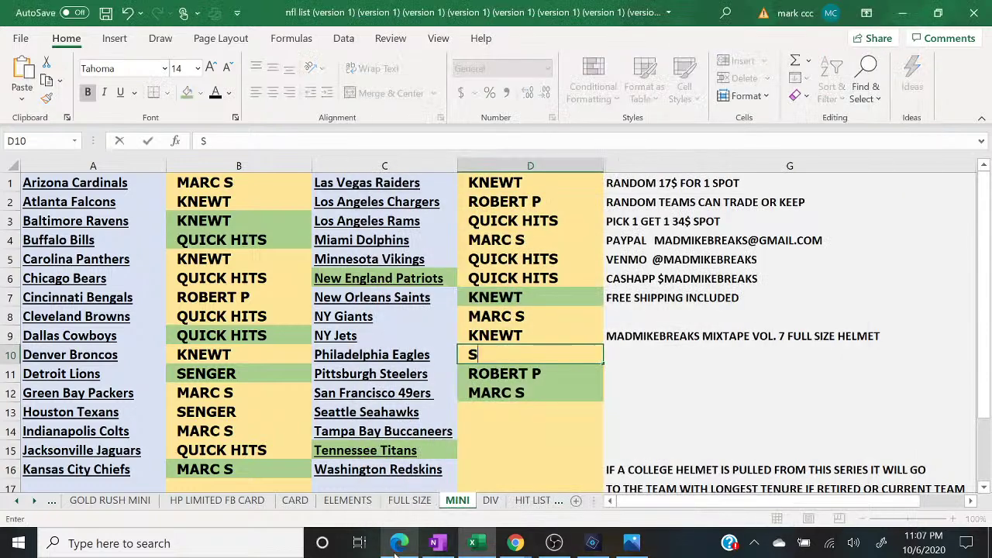
text(ENGER)
key(Return)
key(Return)
key(Return)
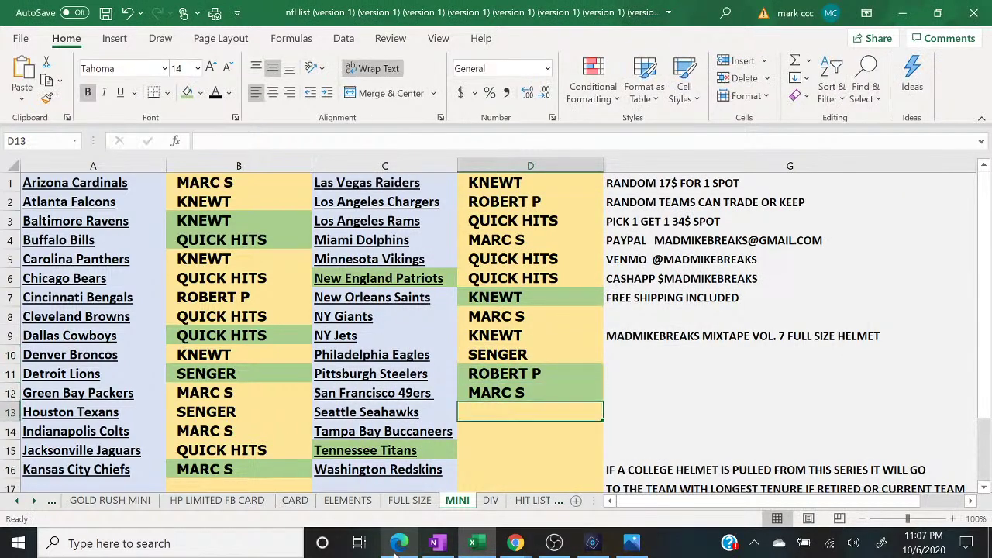
text(KN)
key(Return)
click(398, 543)
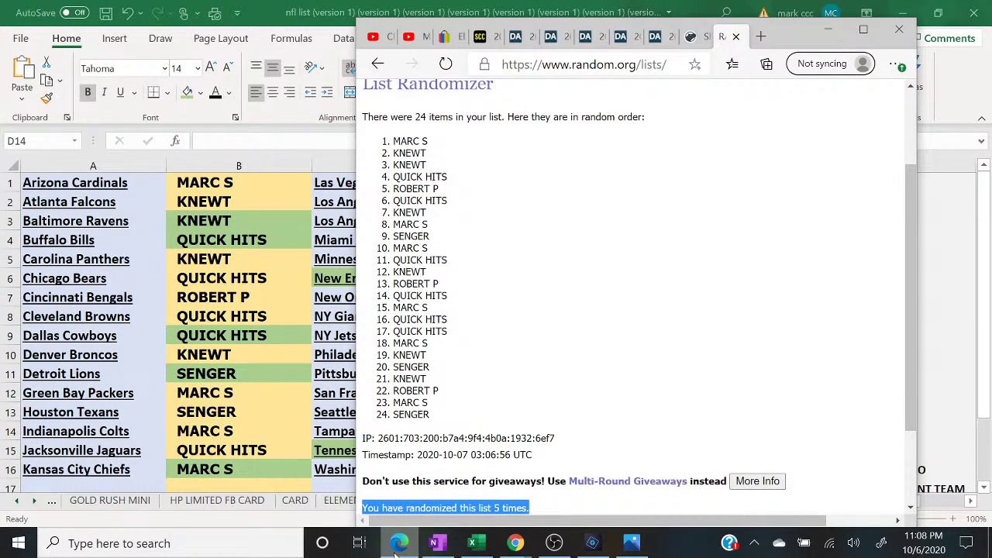
click(397, 545)
text(ROBERT P)
key(Return)
text(MARC S)
key(Return)
text(SENGER)
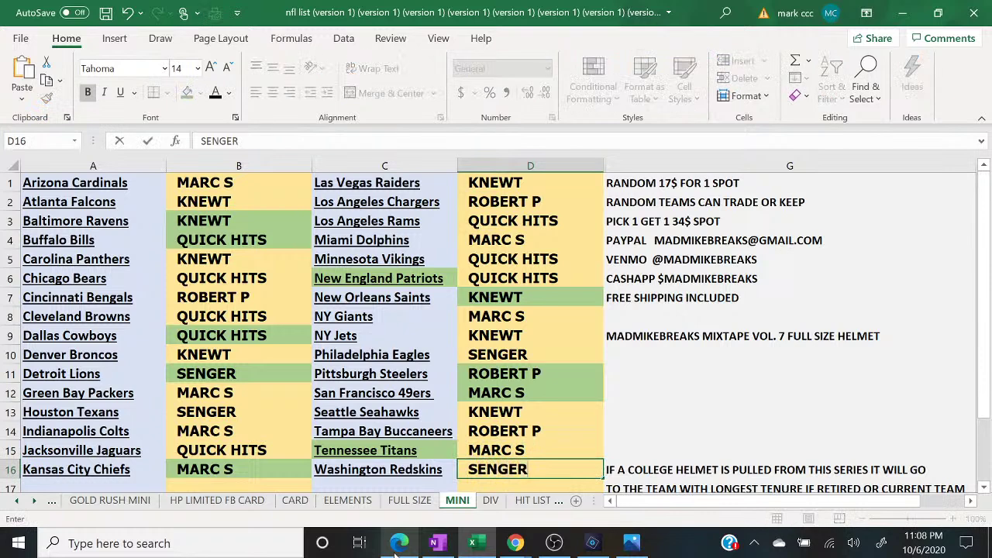
mouse_move(524, 545)
click(597, 465)
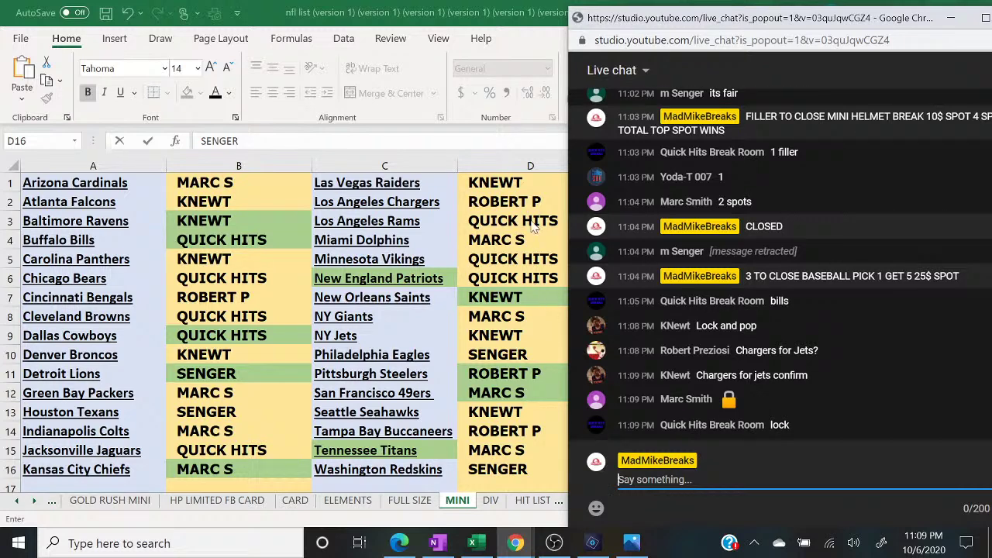
- Switch from the live chat back to the Excel break sheet with Alt+Tab
key(alt+Tab)
click(501, 199)
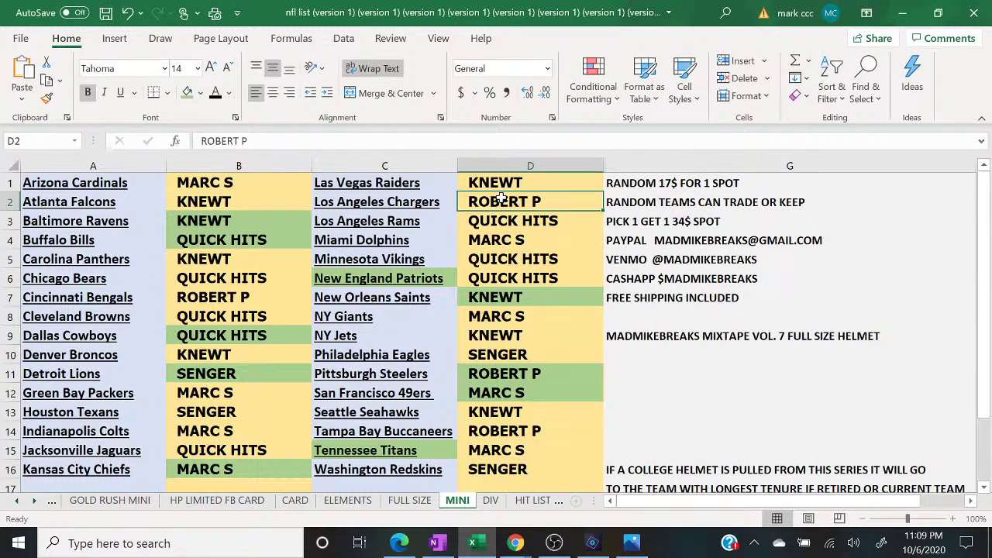
text(KNEWT)
key(Return)
key(Down)
key(Down)
key(Down)
key(Down)
key(Down)
key(Down)
text(R)
key(Return)
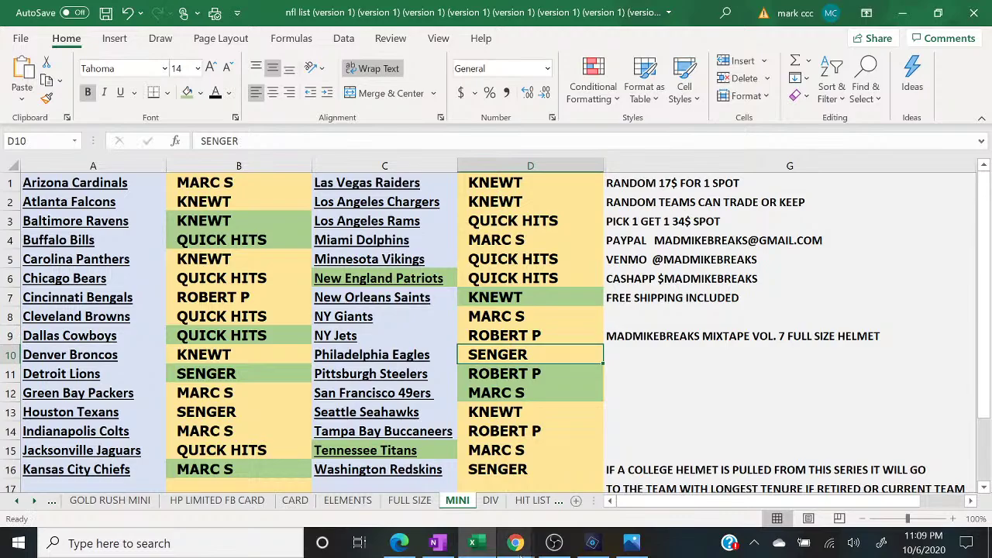
mouse_move(526, 547)
click(599, 477)
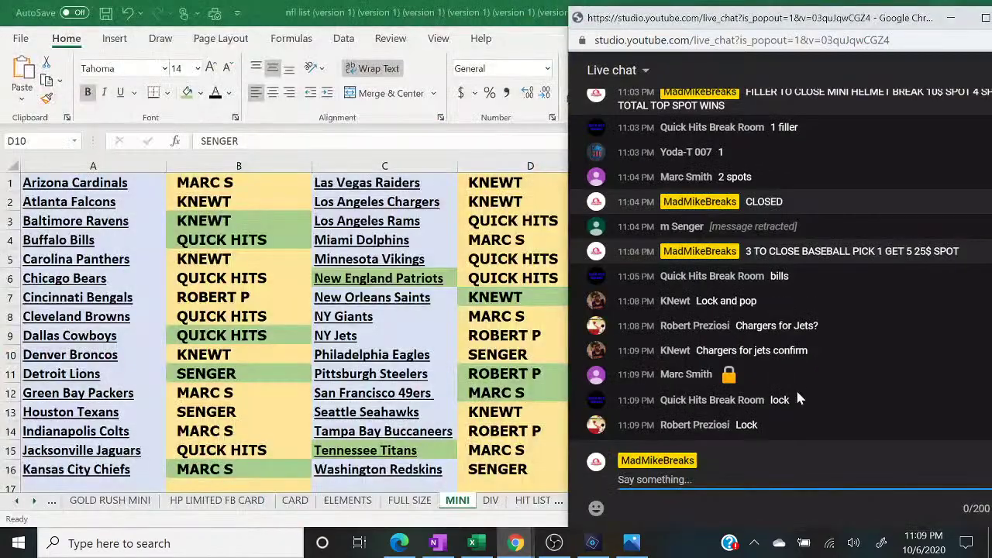
- Shade buyer columns B and D green with Fill Color
click(224, 166)
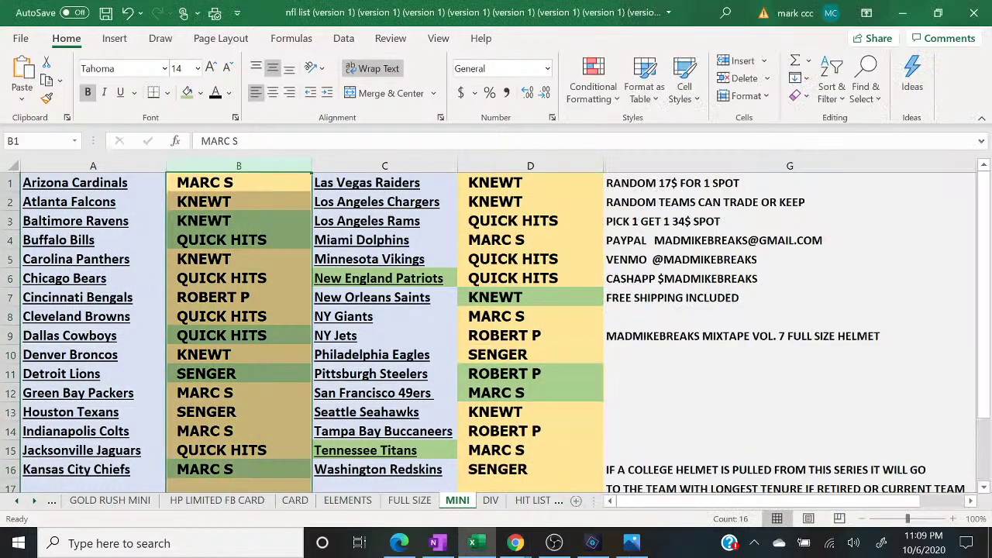
click(186, 92)
key(Right)
key(ctrl+space)
key(Right)
key(ctrl+space)
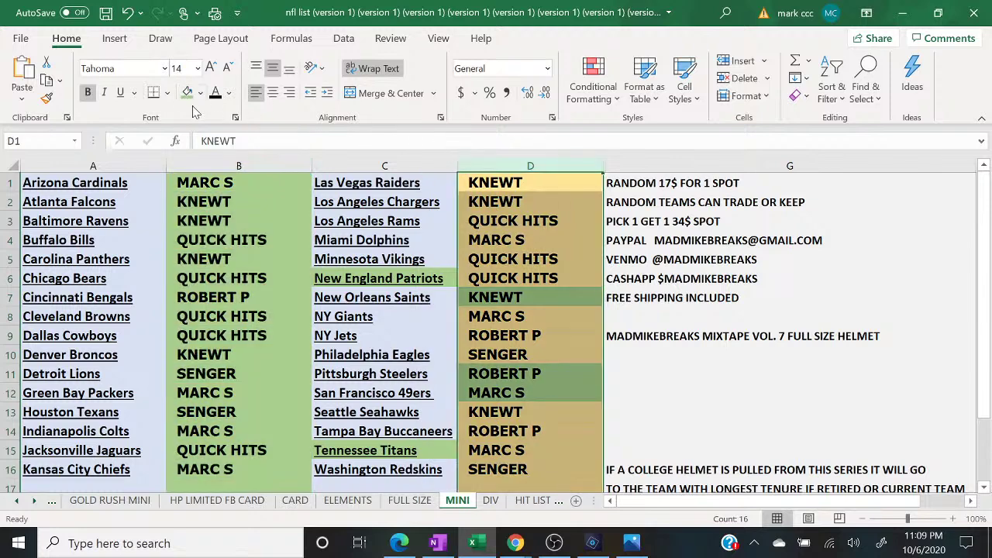
click(186, 93)
click(678, 385)
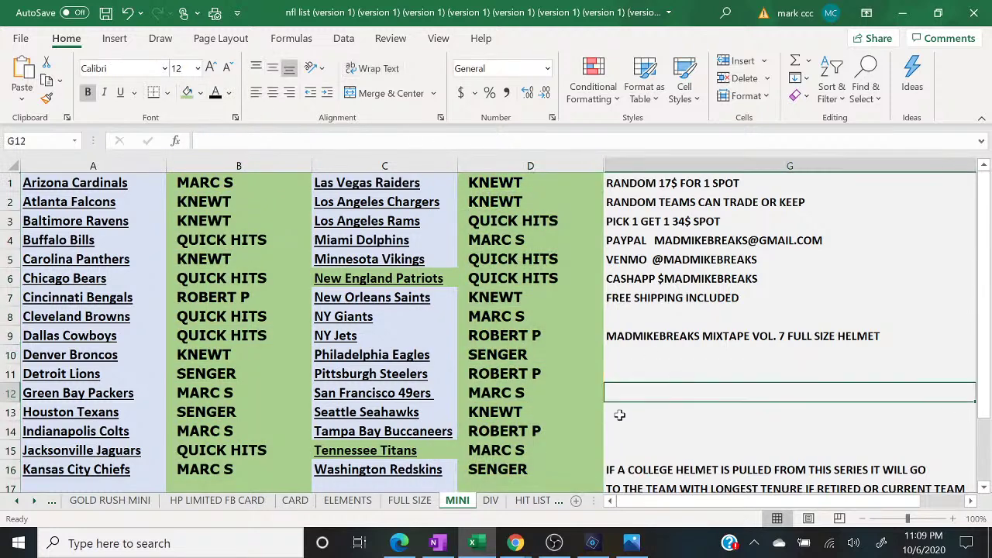
click(399, 543)
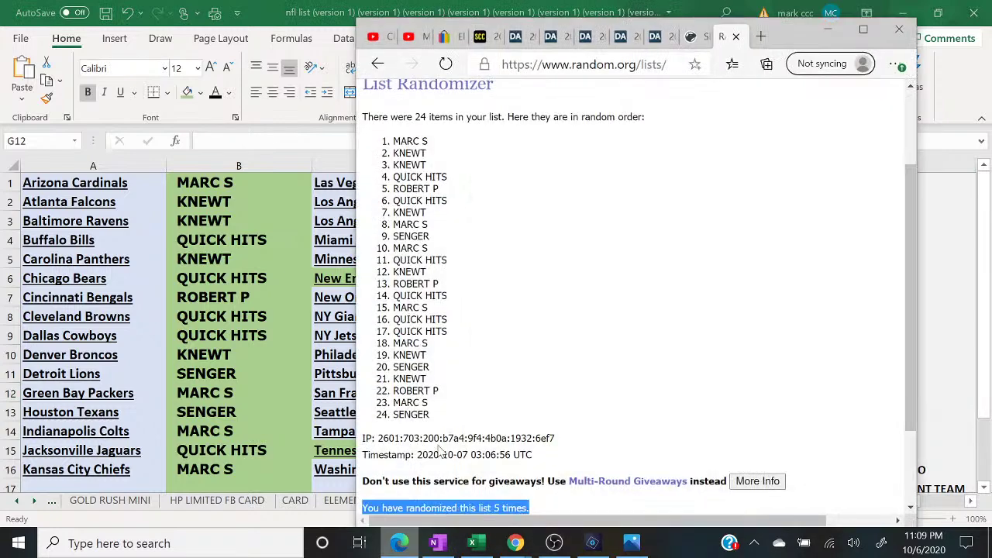
- In a fresh List Randomizer, enter 32 and 46 on separate lines and randomize
click(861, 35)
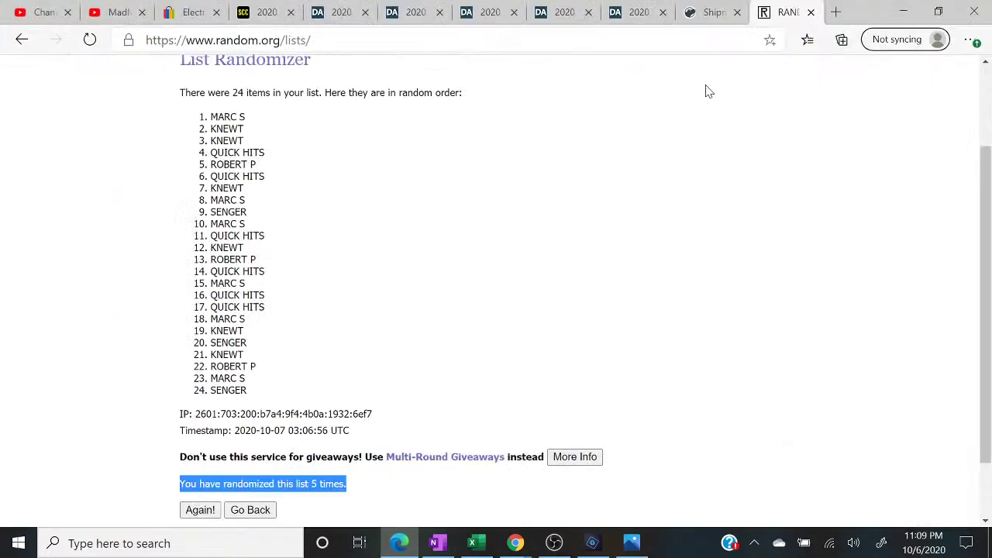
scroll(989, 93, up, 2)
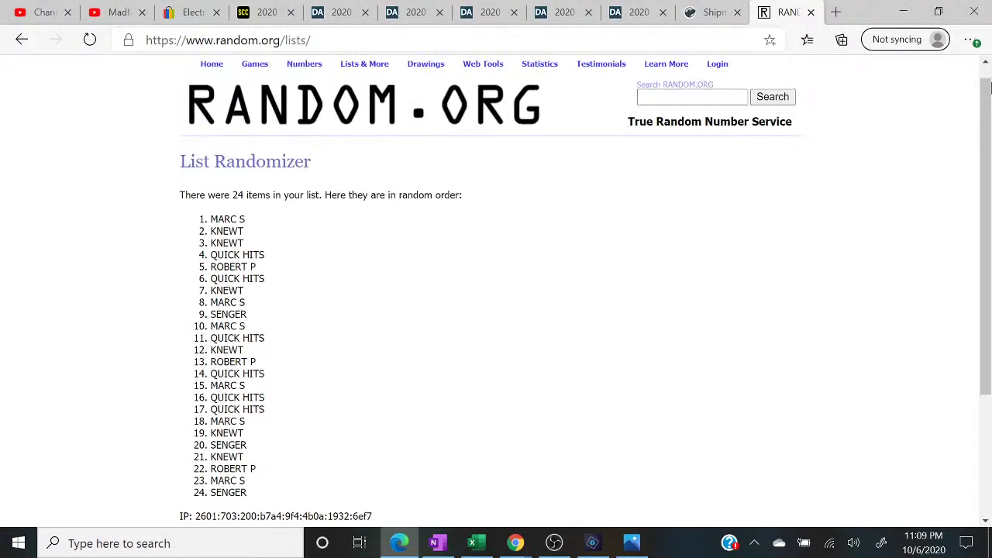
click(359, 104)
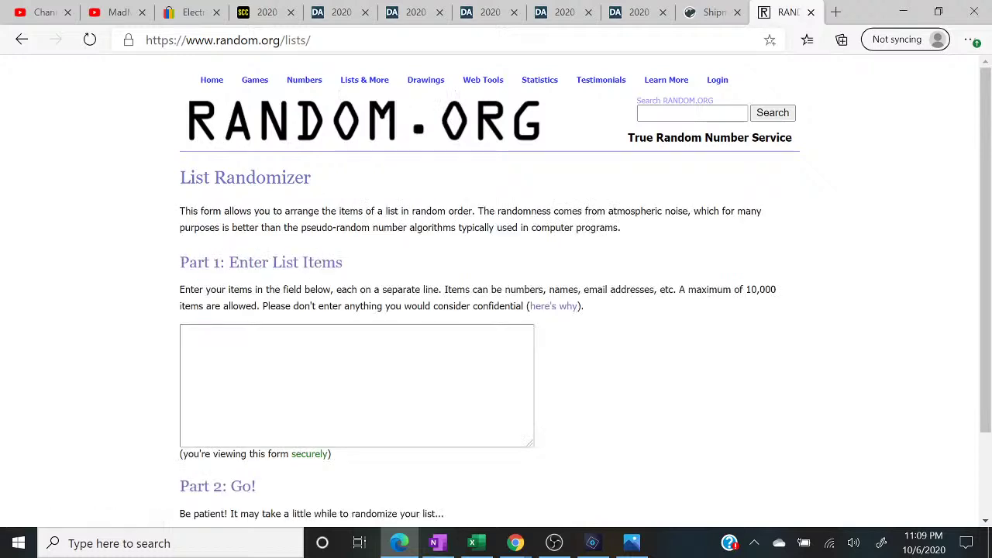
text(32)
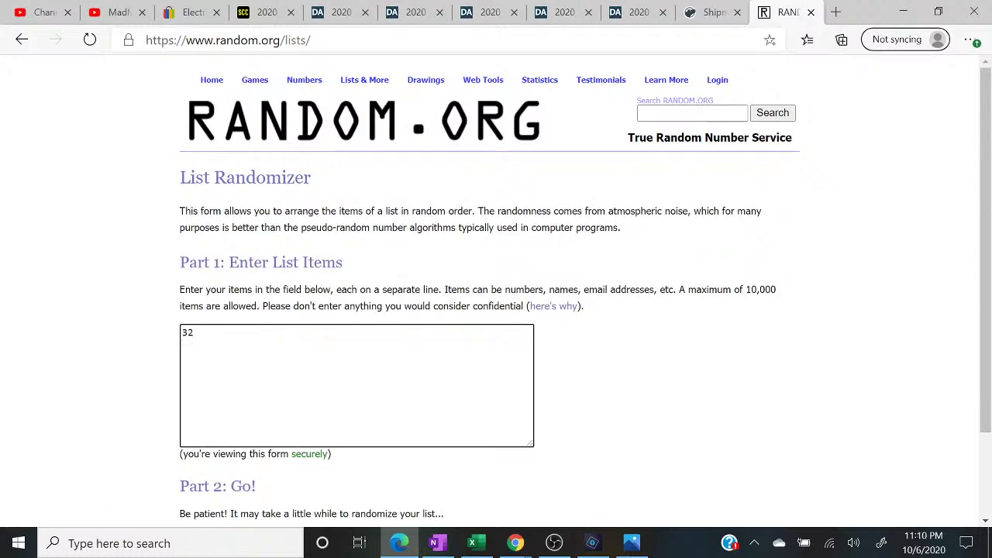
key(Return)
text(46)
scroll(496, 294, down, 1)
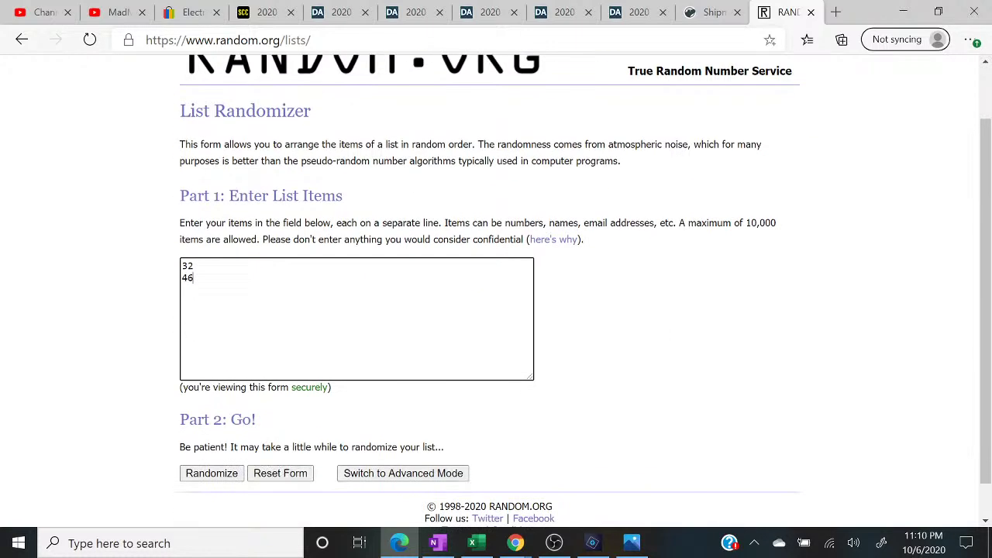
click(201, 473)
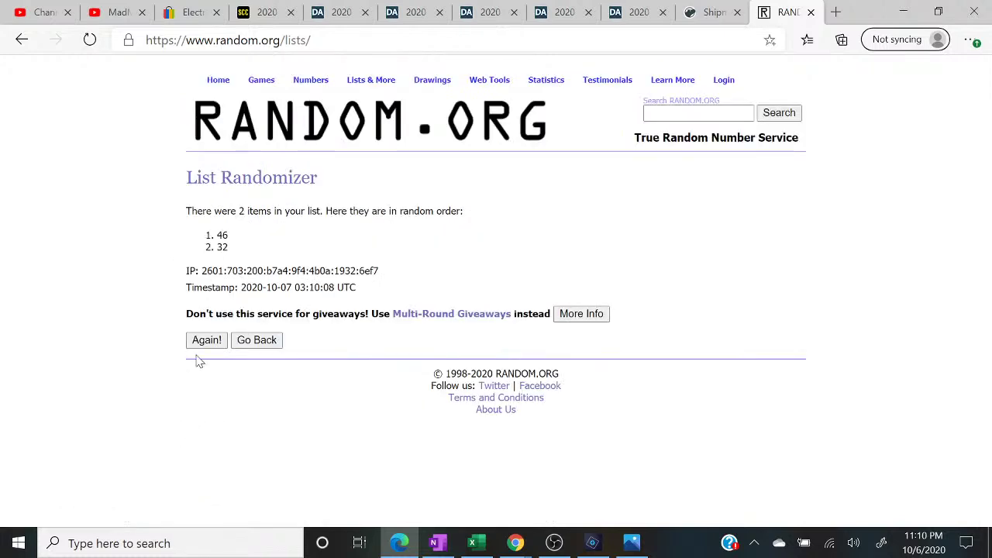
- Reshuffle four more times and highlight the result showing 46 first after 5 randomizations
click(194, 344)
click(200, 372)
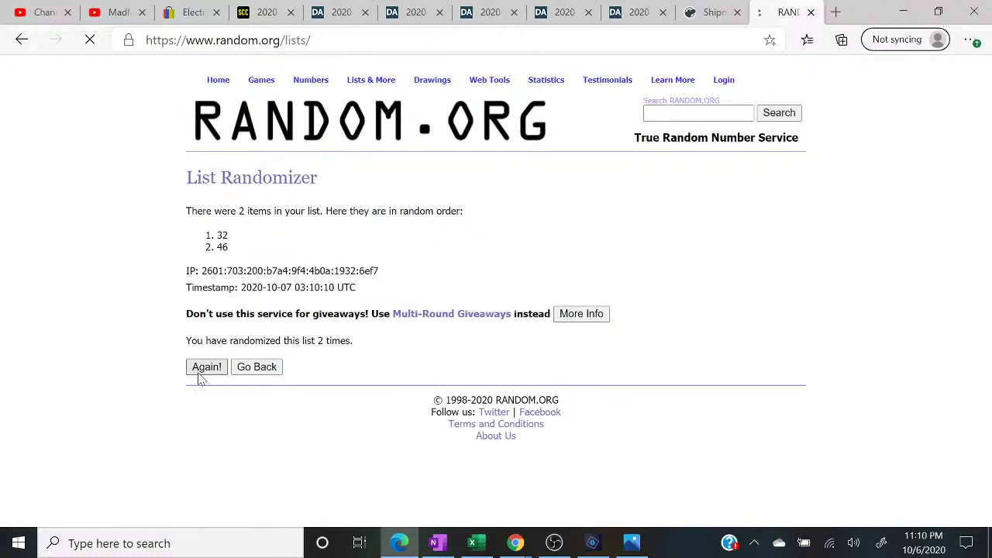
click(199, 370)
click(200, 370)
drag(463, 211, 266, 211)
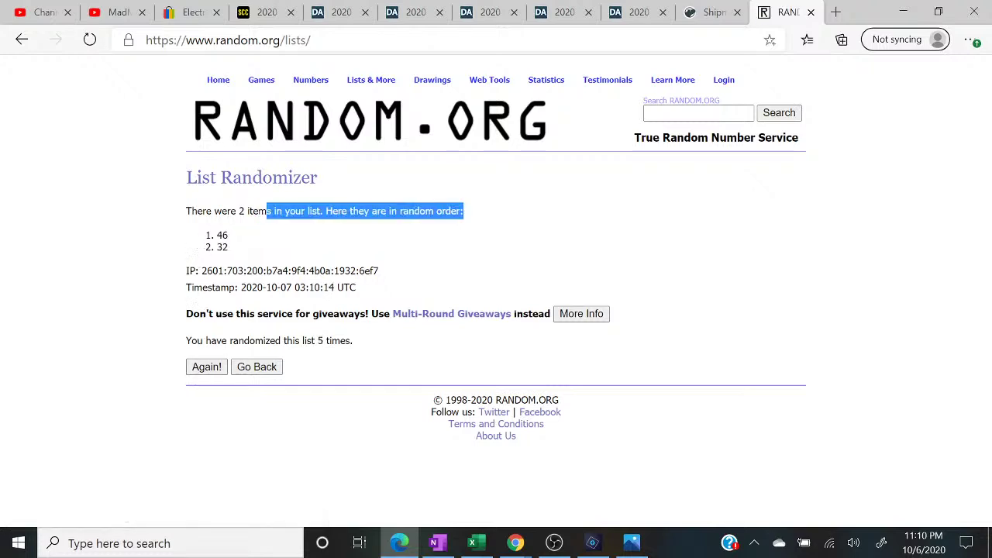
drag(355, 341, 175, 335)
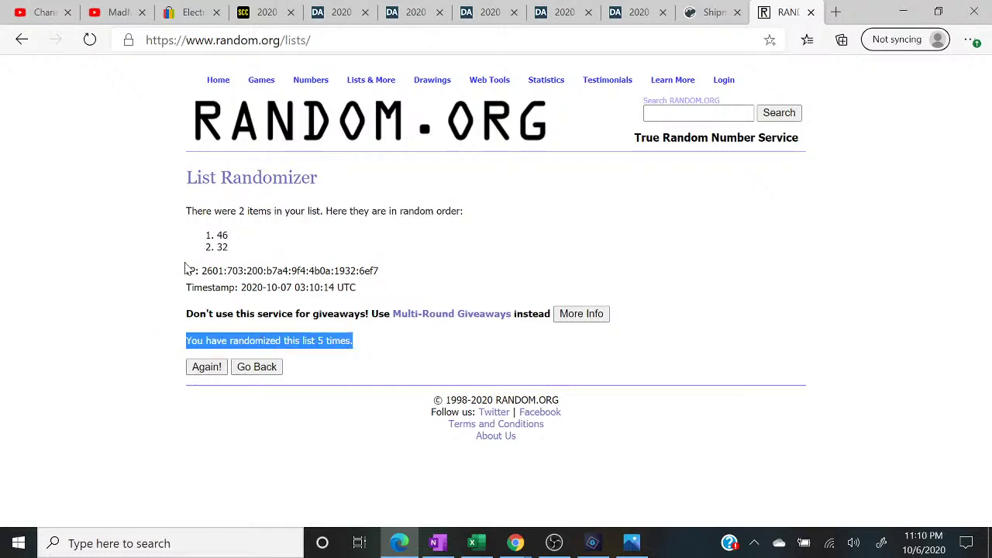
double_click(222, 235)
click(478, 545)
- Check the stream's live chat, then bring OBS Studio to the front
mouse_move(515, 542)
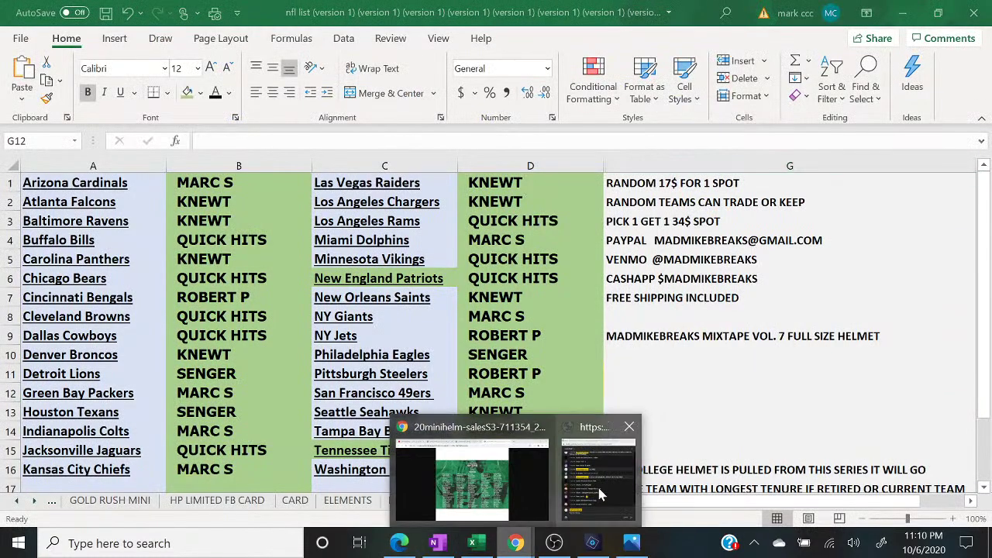
click(597, 484)
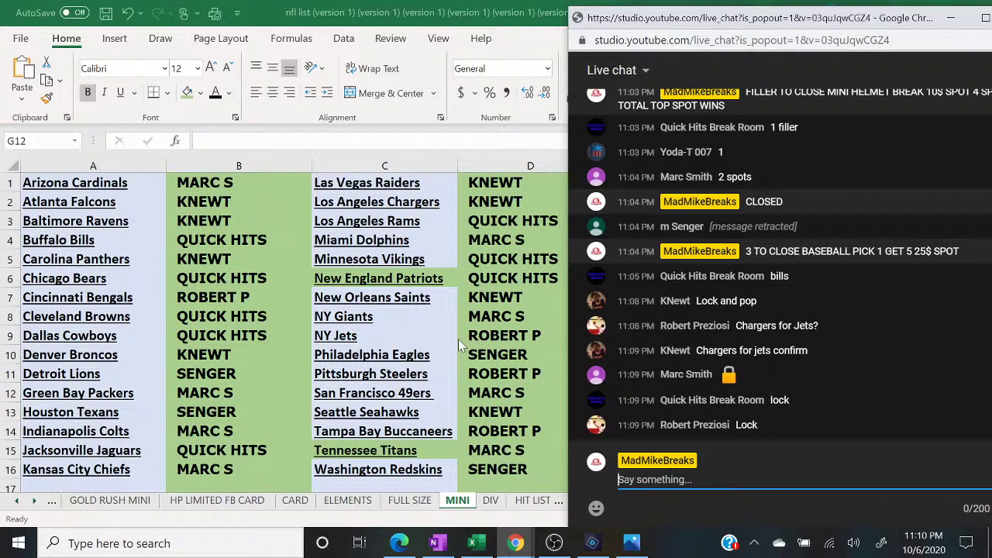
click(554, 542)
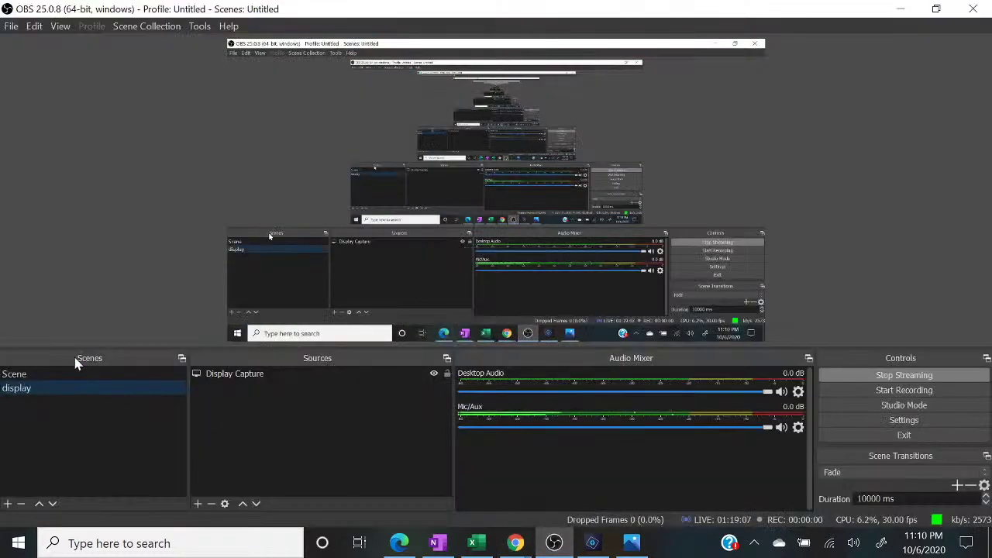